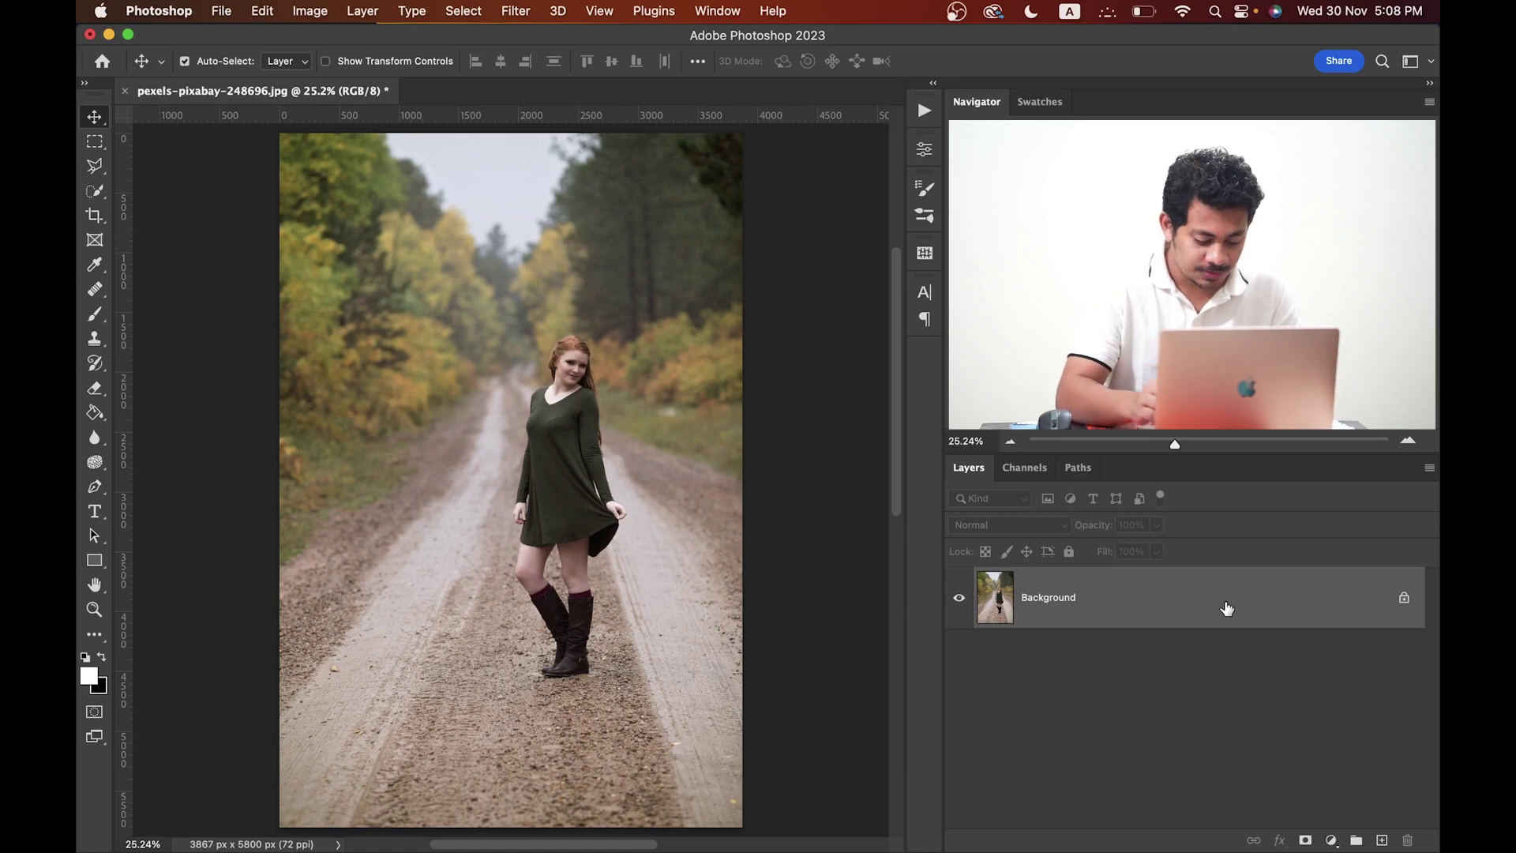
Step: Duplicate the Background layer and create a selection of the woman on the copy with Select Subject
key("super+j")
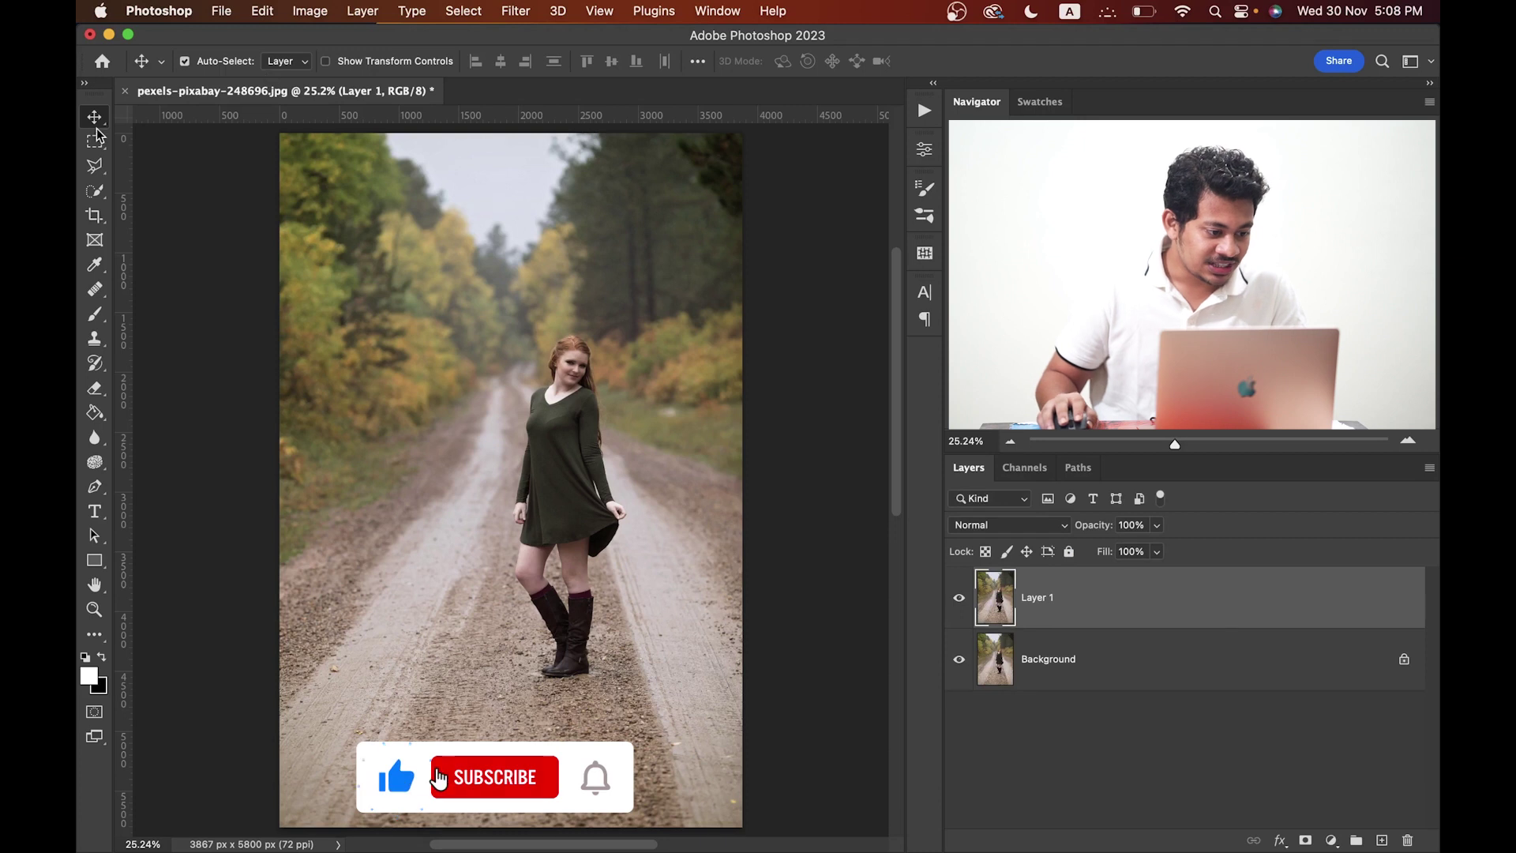
left_click(95, 191)
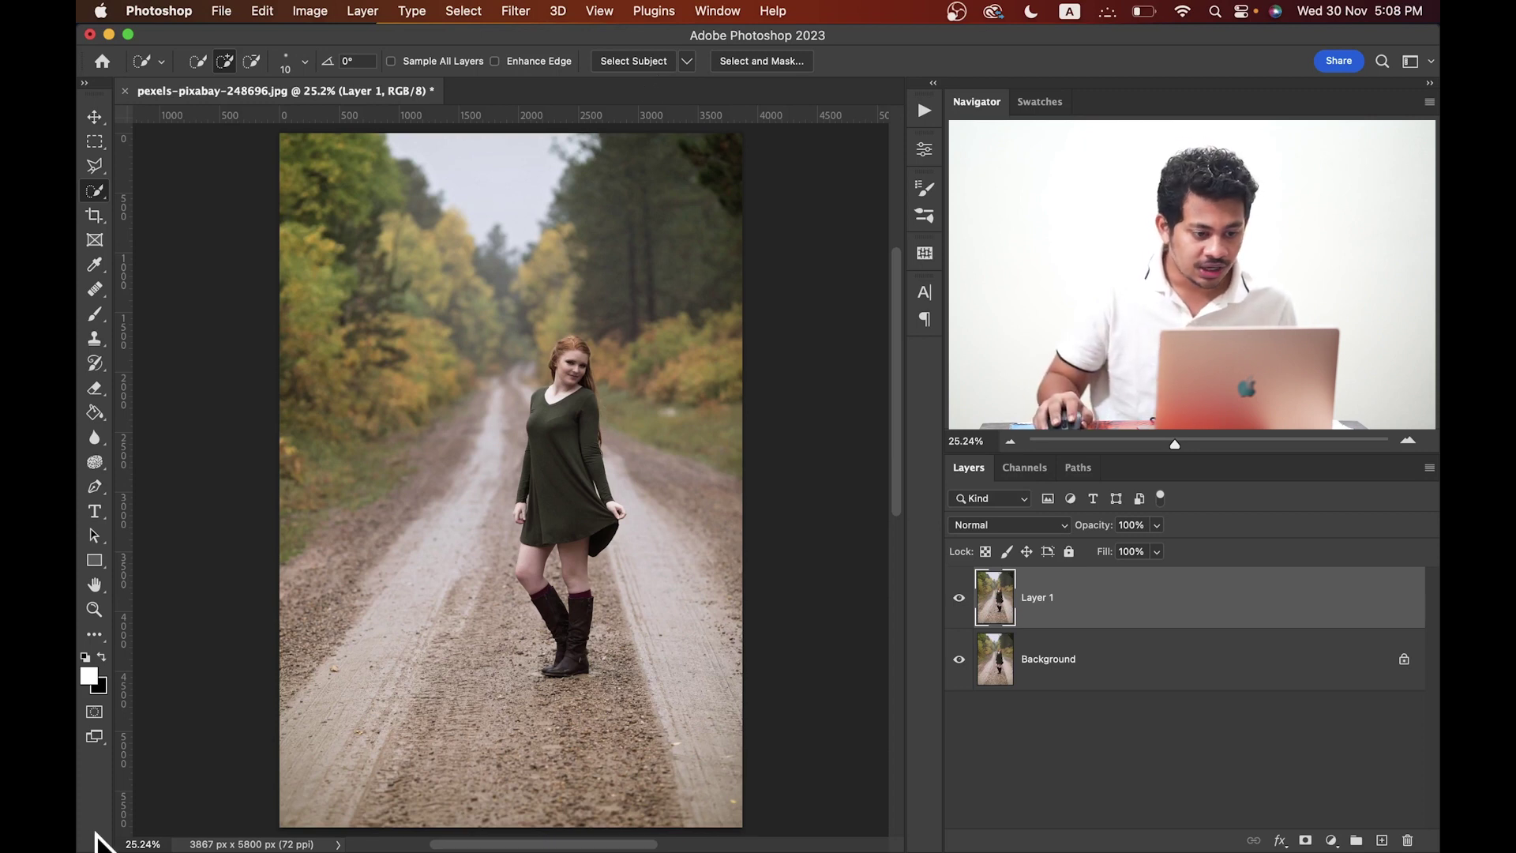
left_click(636, 62)
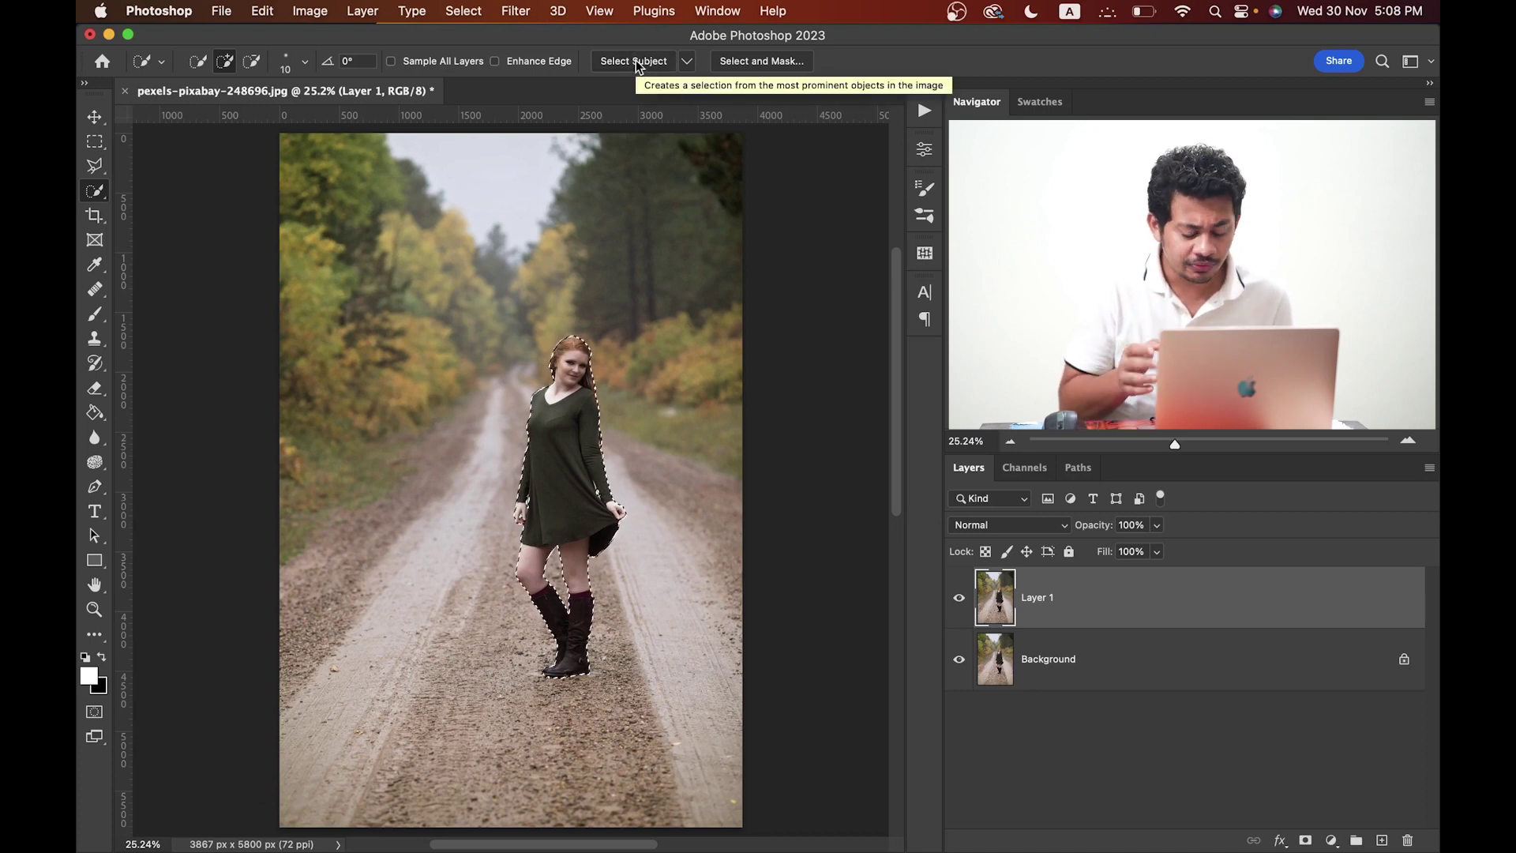
Step: Subtract background between the dress and the sleeve of the hem-holding arm from the selection using the Quick Selection Tool
key("super+plus")
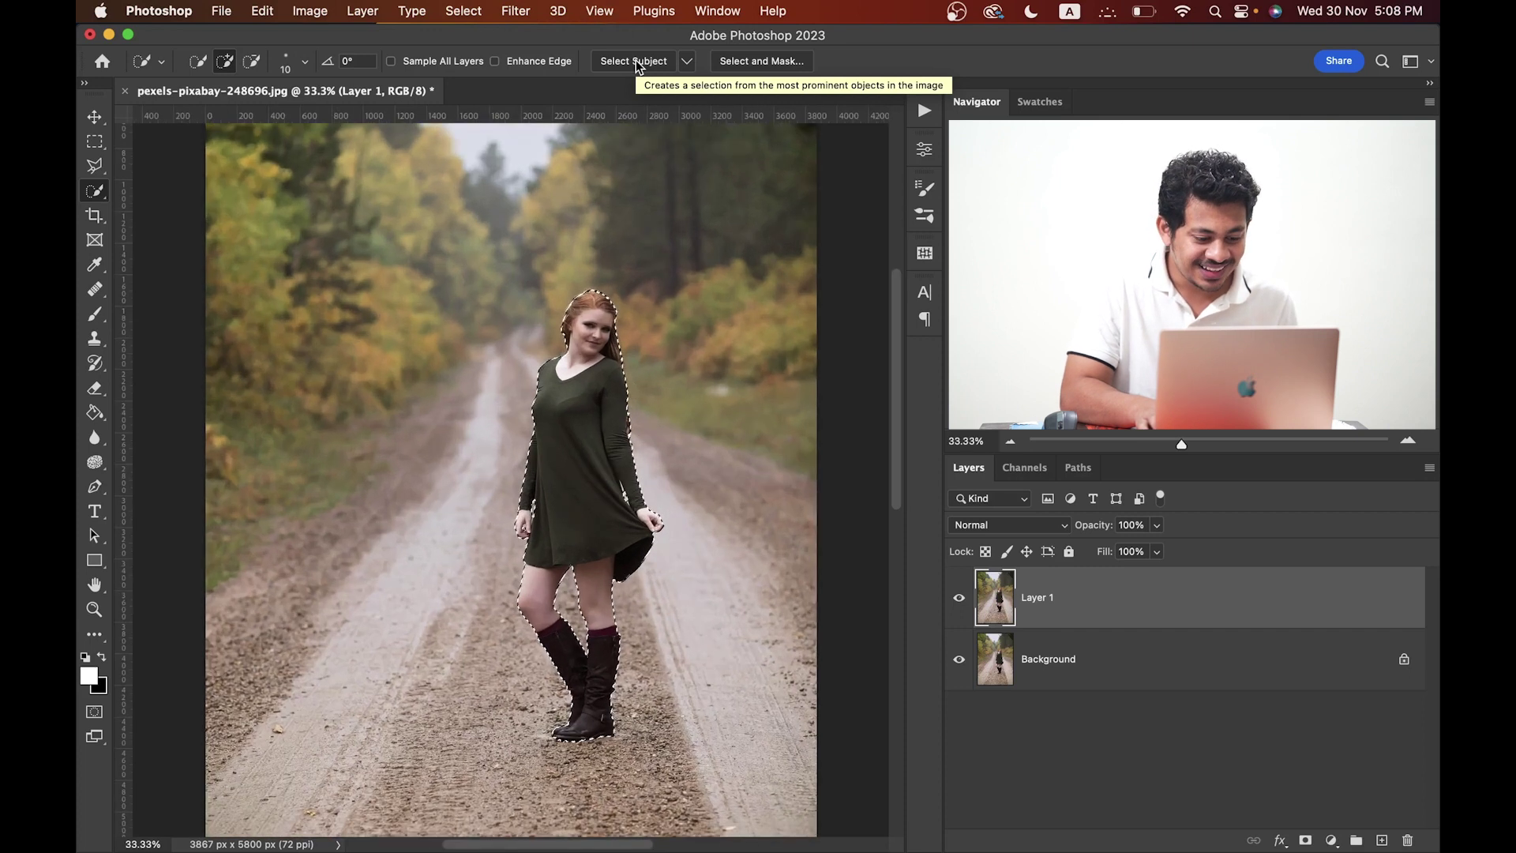
key("super+plus")
key("super+plus")
key("super+plus")
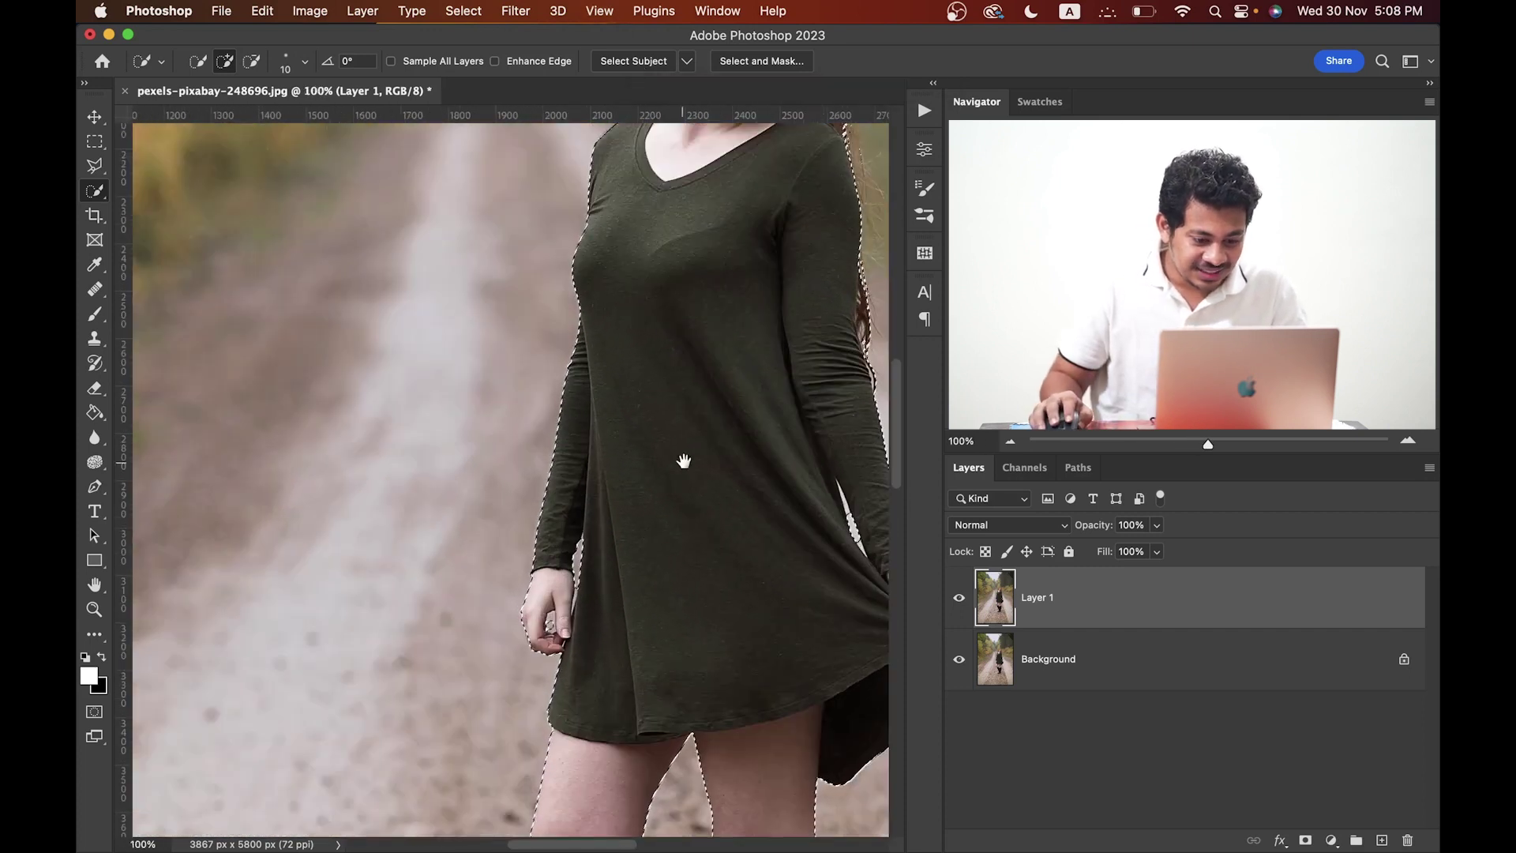
left_click_drag(684, 461, 585, 290)
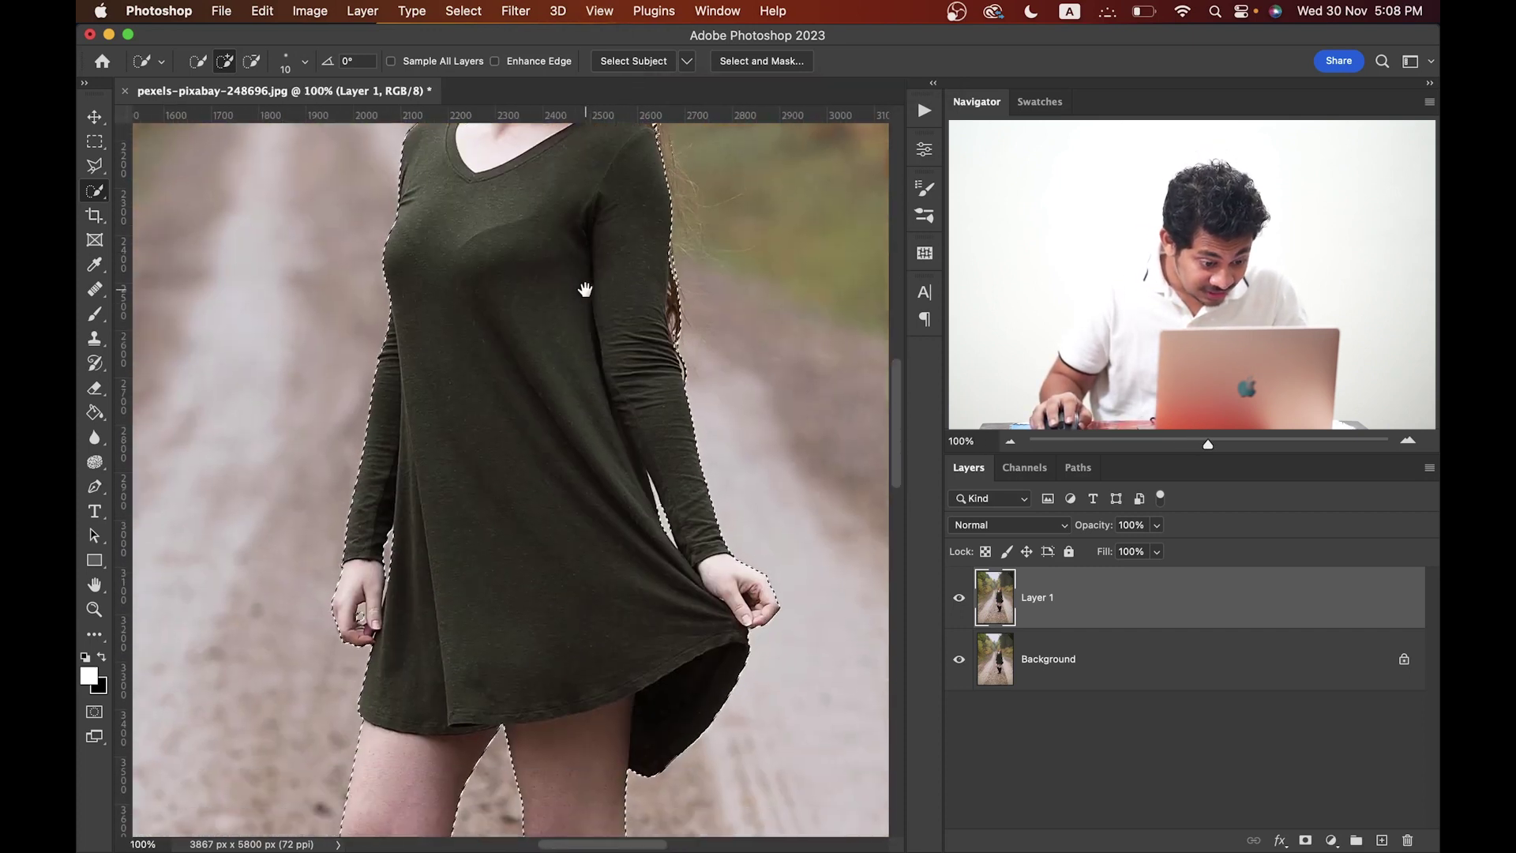
left_click_drag(572, 579, 569, 508)
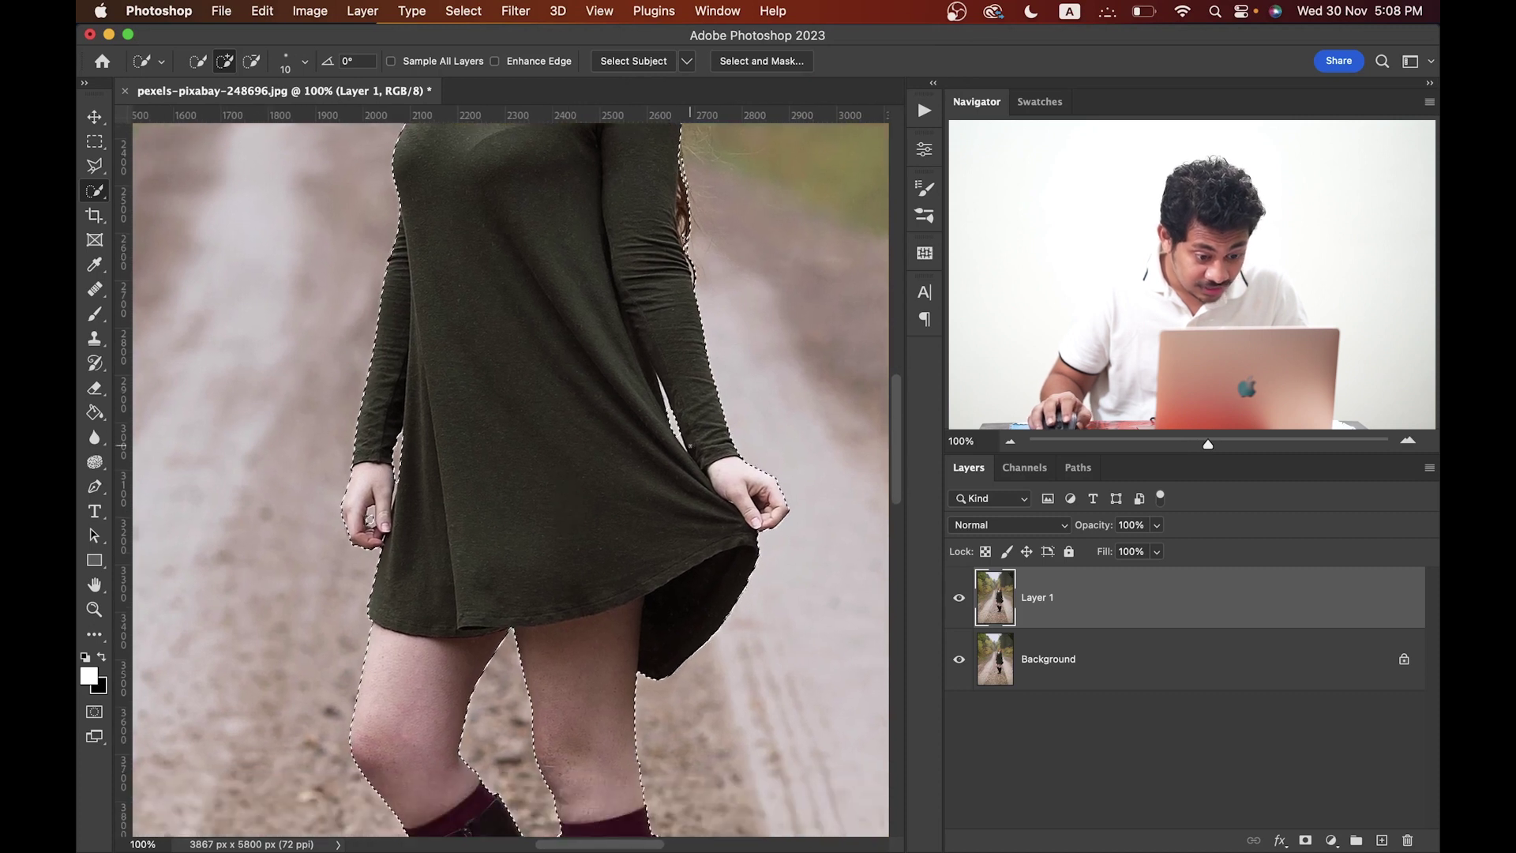
key("super+plus")
key("super+plus")
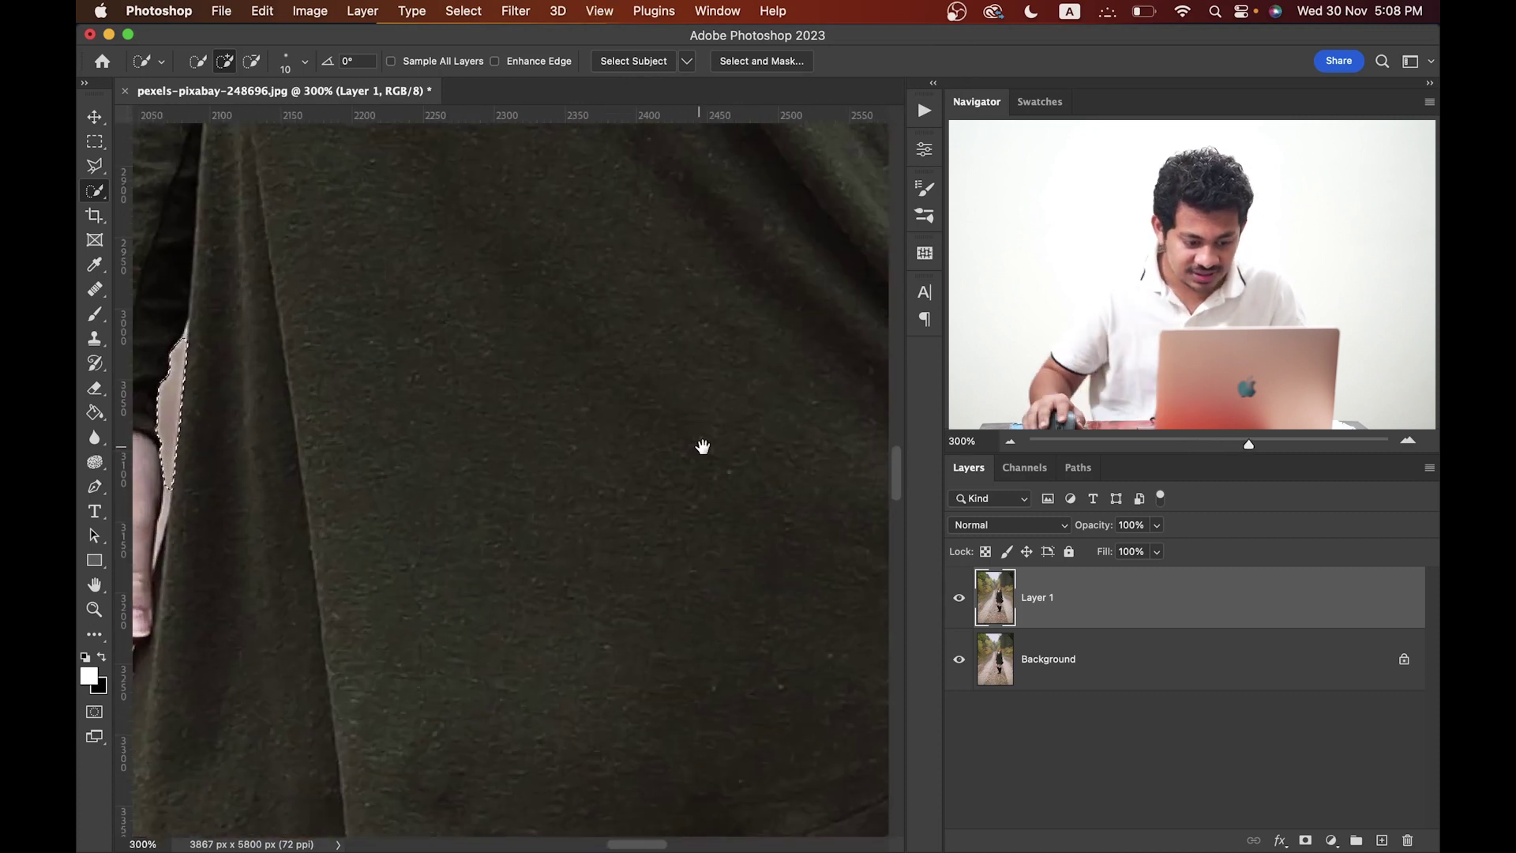
left_click_drag(758, 453, 541, 479)
key("super+plus")
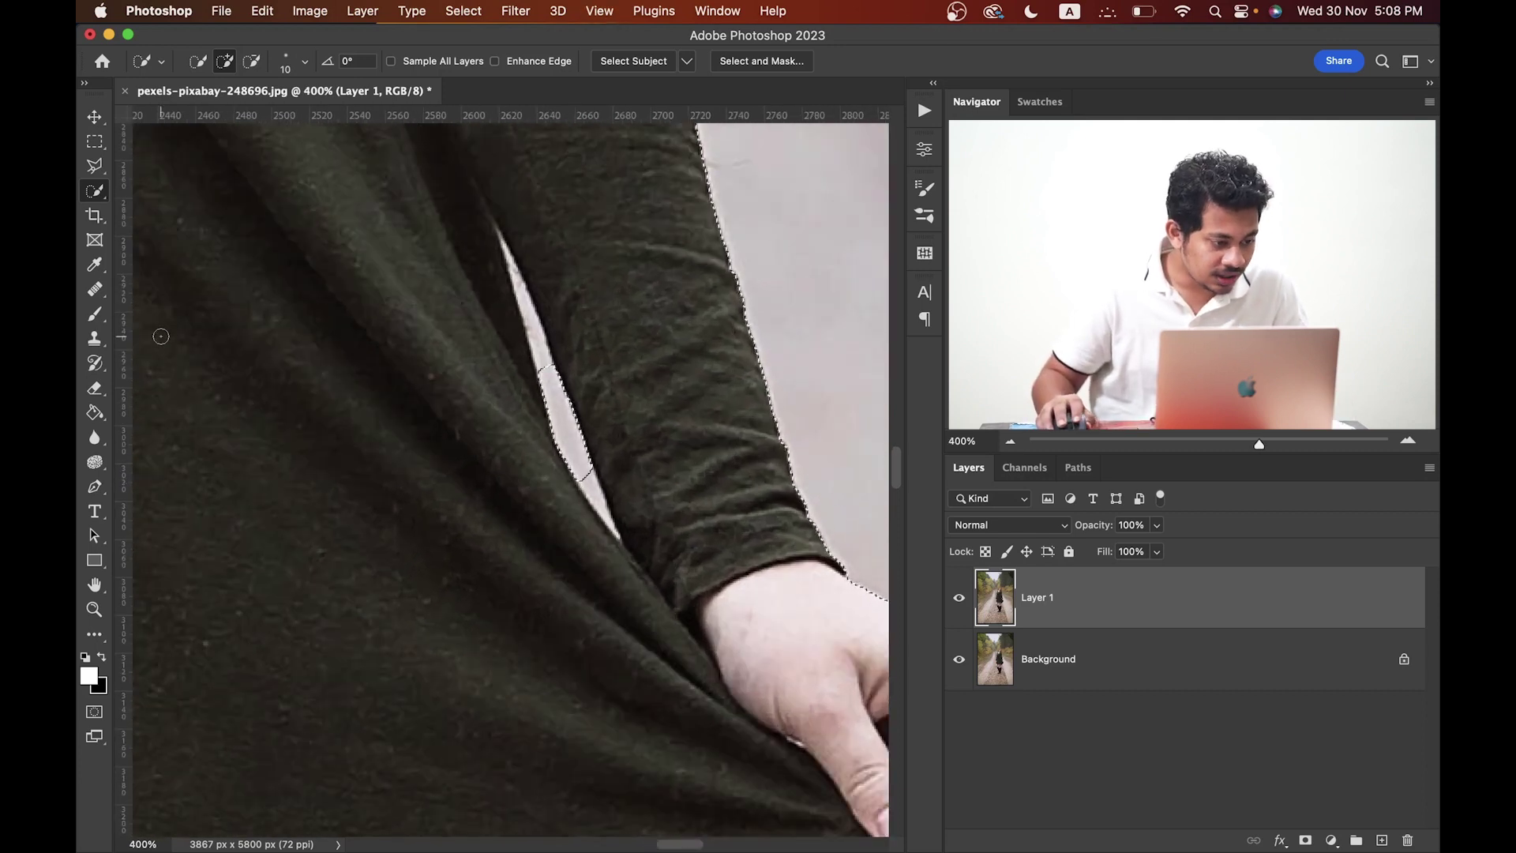
right_click(95, 191)
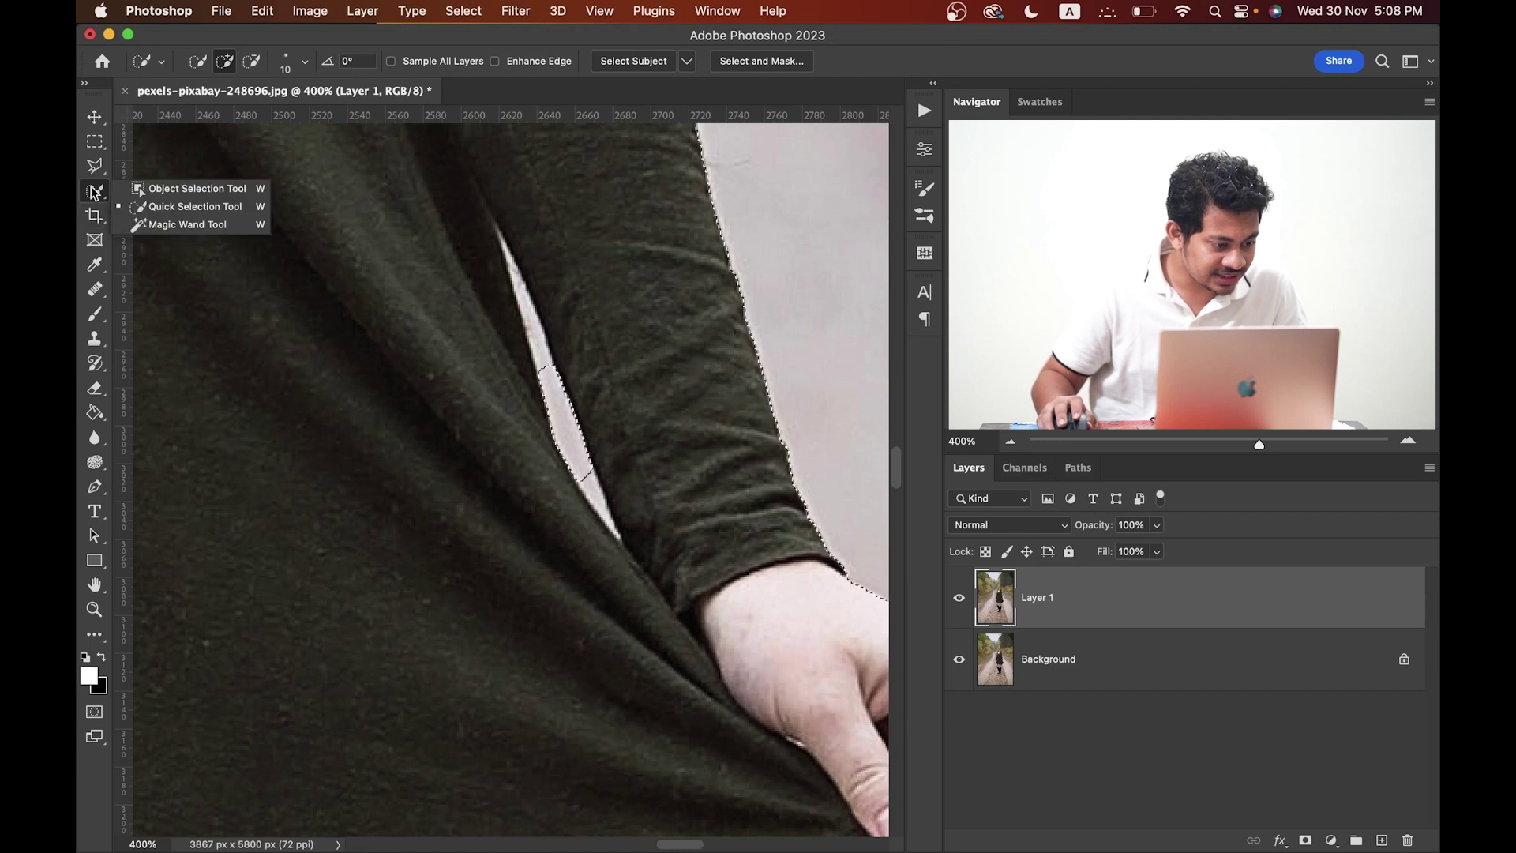
left_click(217, 210)
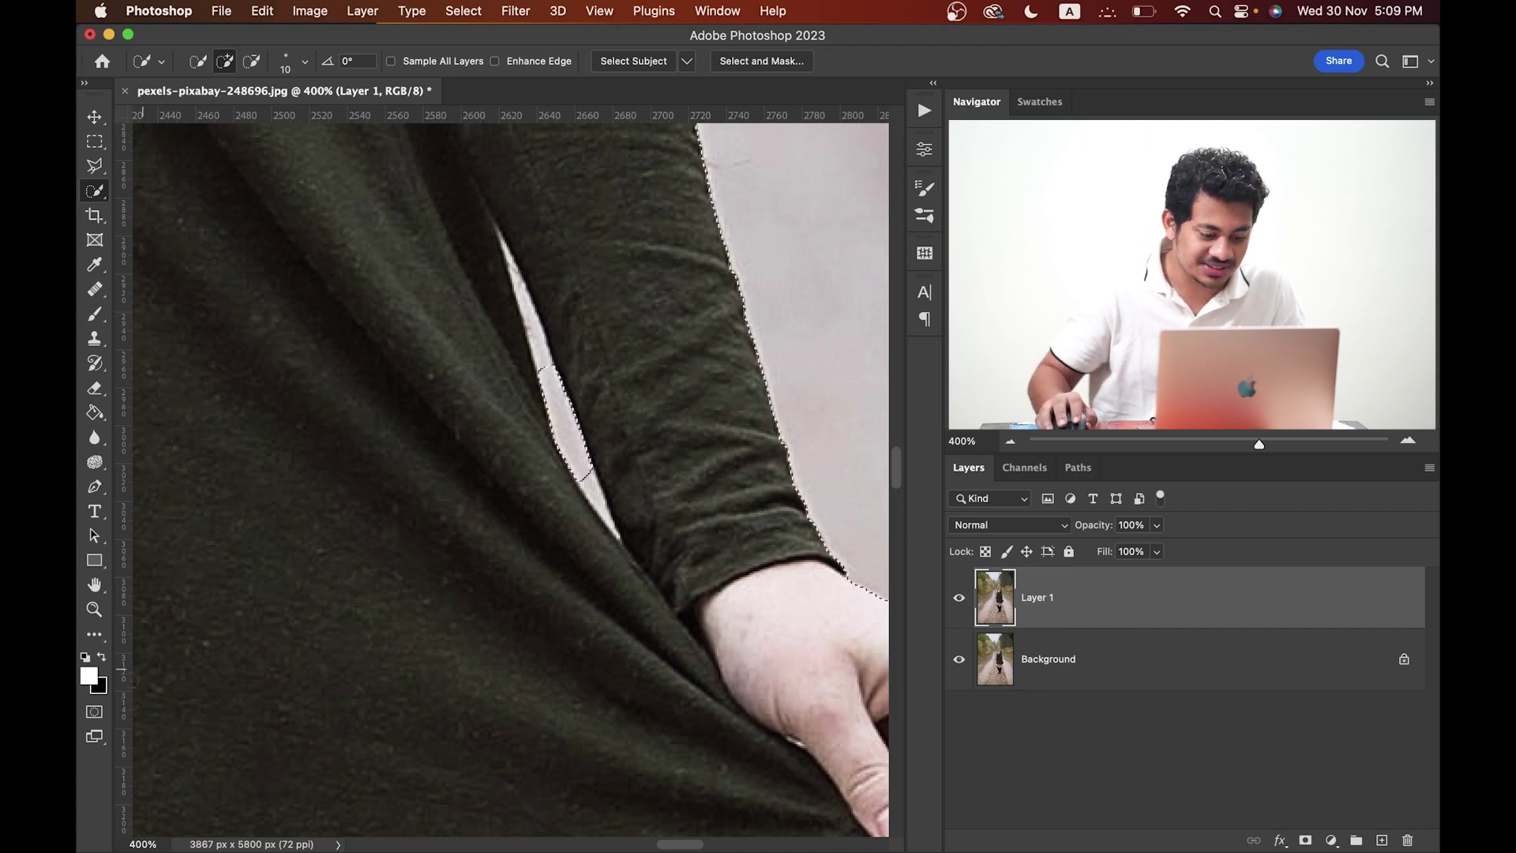
left_click(558, 383, "alt")
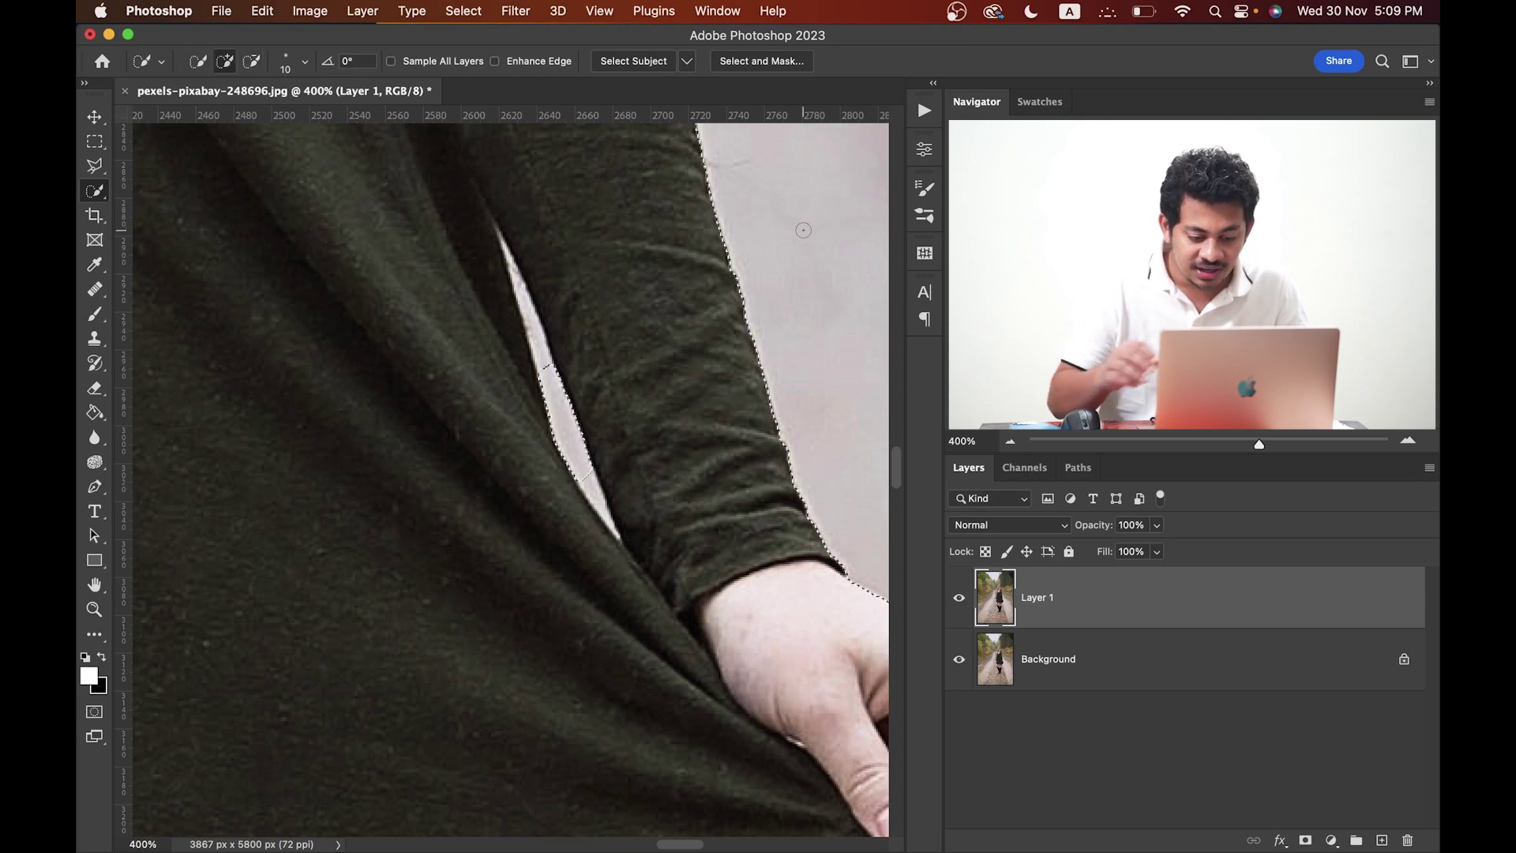
Step: Set the Quick Selection brush size to 9 and subtract the upper part of the gap between sleeve and dress
left_click_drag(784, 267, 829, 252)
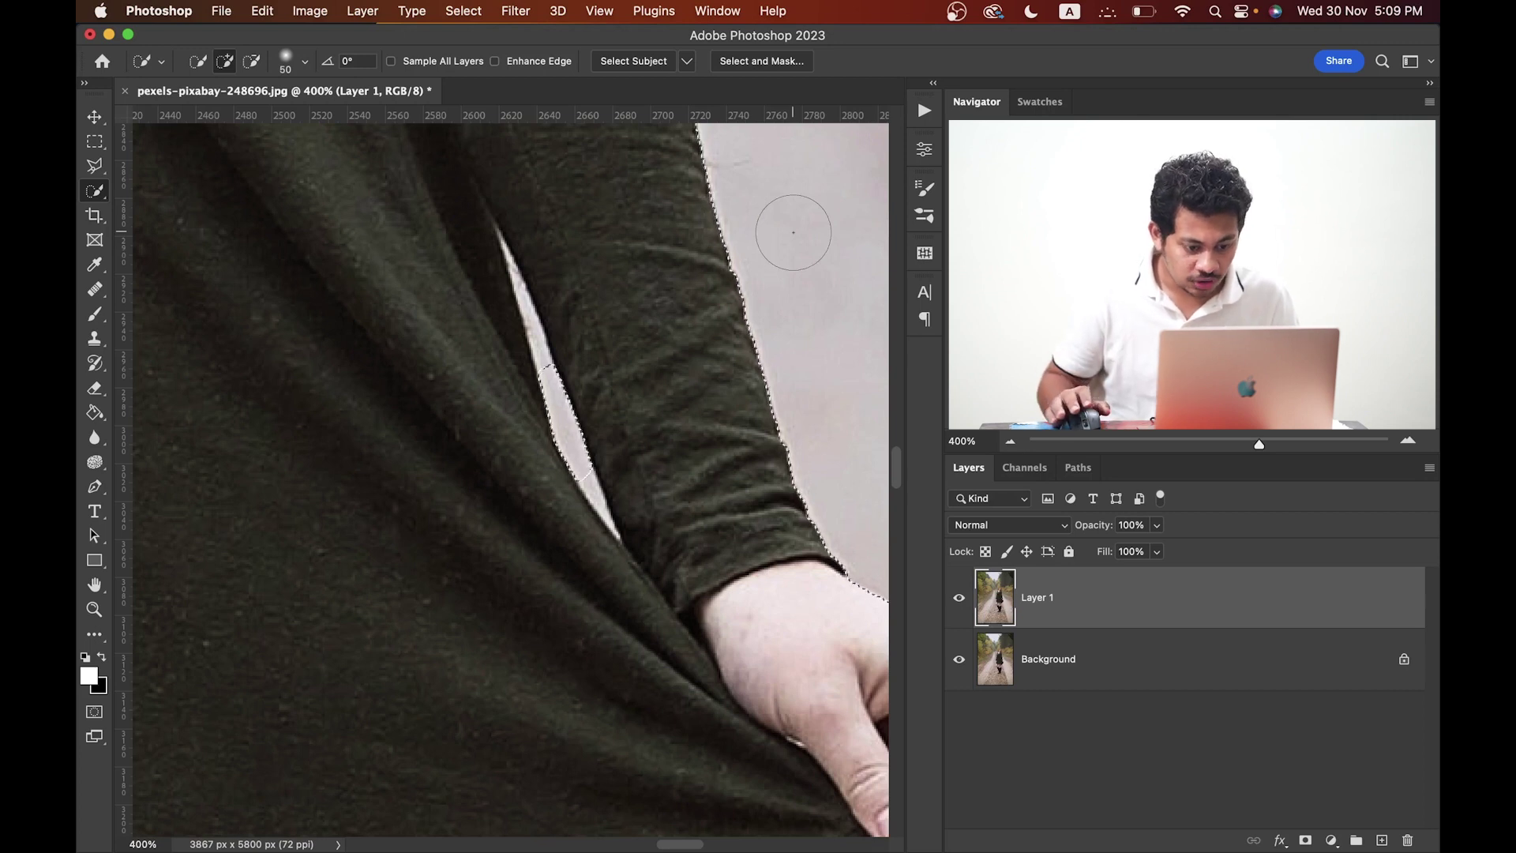
key("alt")
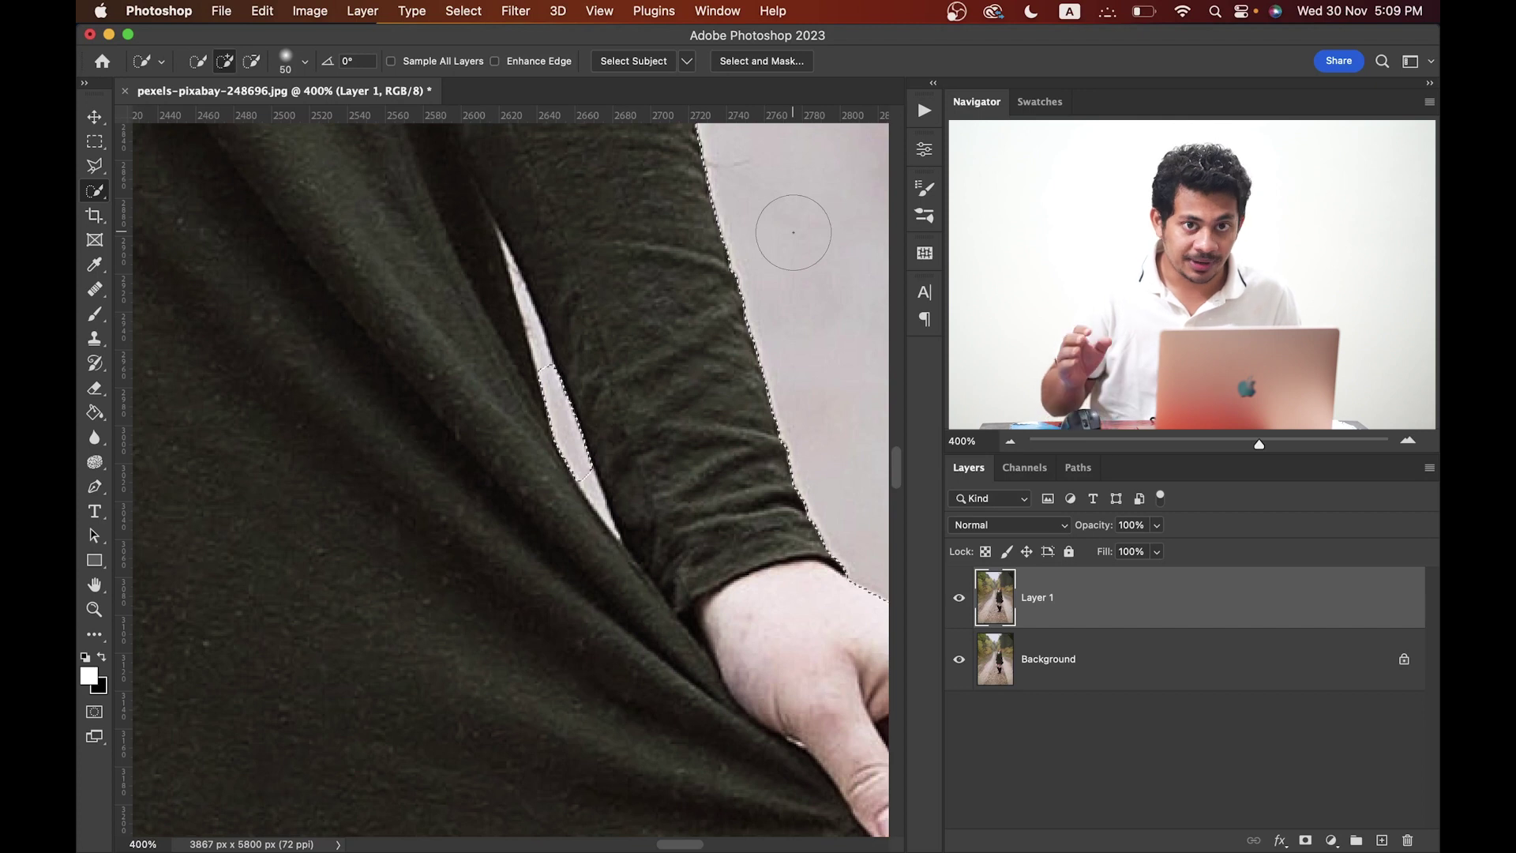
key("alt")
left_click_drag(760, 321, 685, 324)
left_click_drag(592, 363, 587, 365)
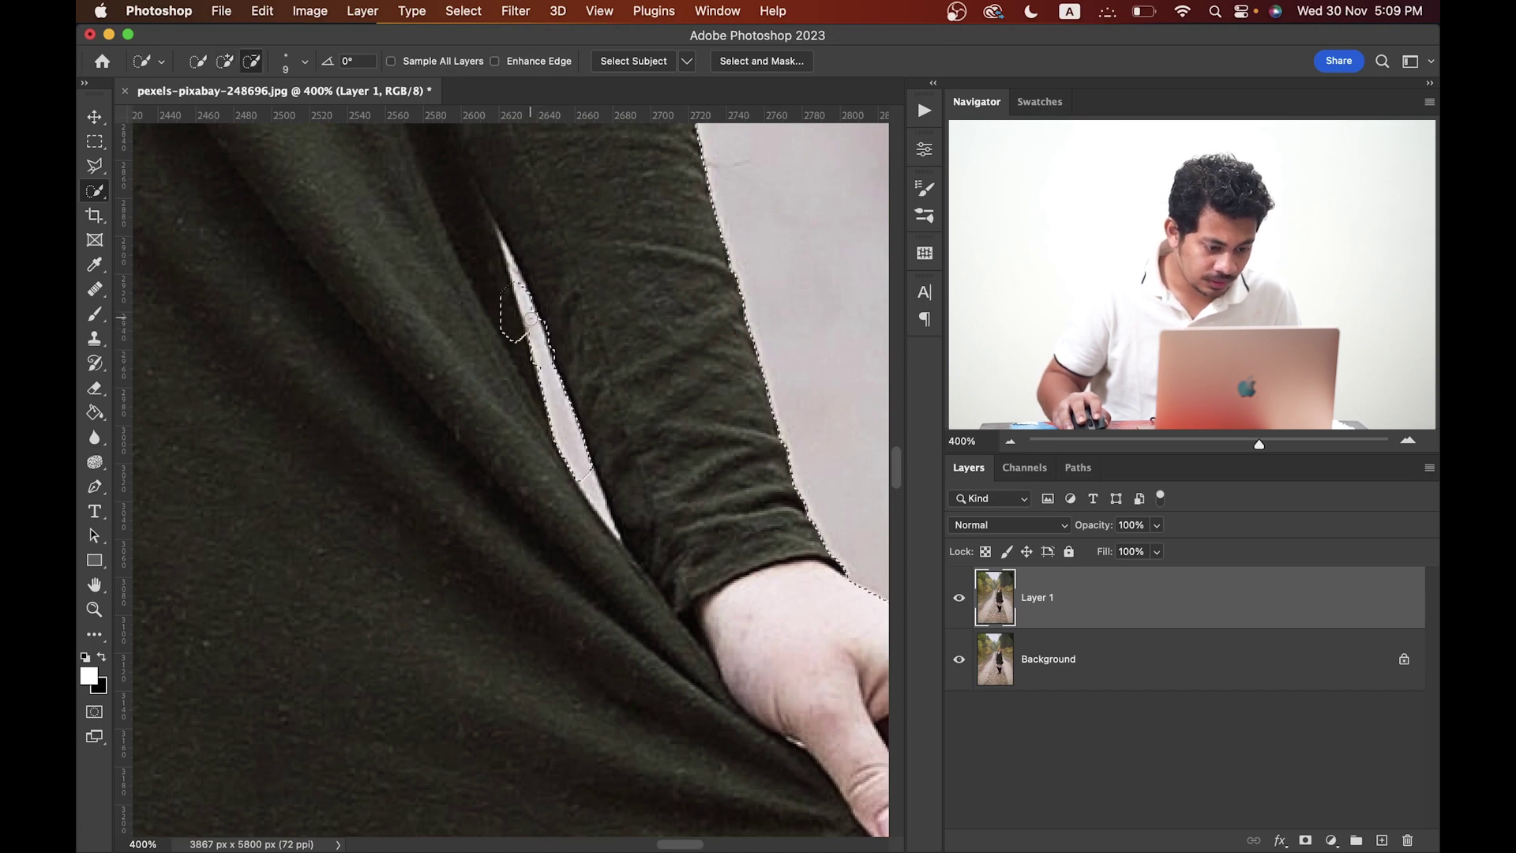
left_click_drag(530, 319, 544, 368)
key("alt")
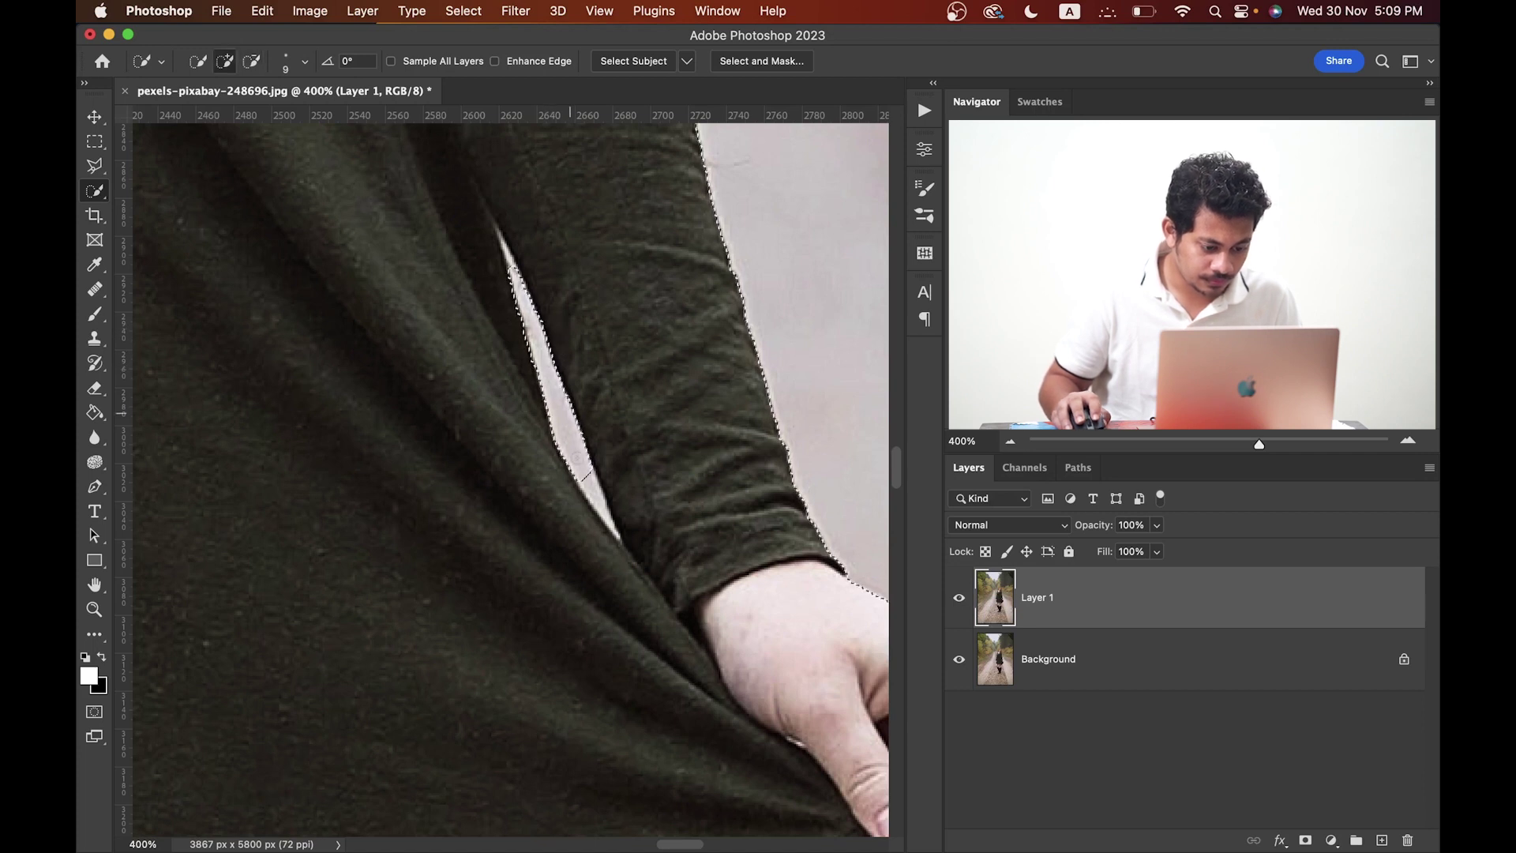
Step: Subtract the lower tip of the gap between the sleeve and the dress from the selection
key("alt")
left_click(589, 481)
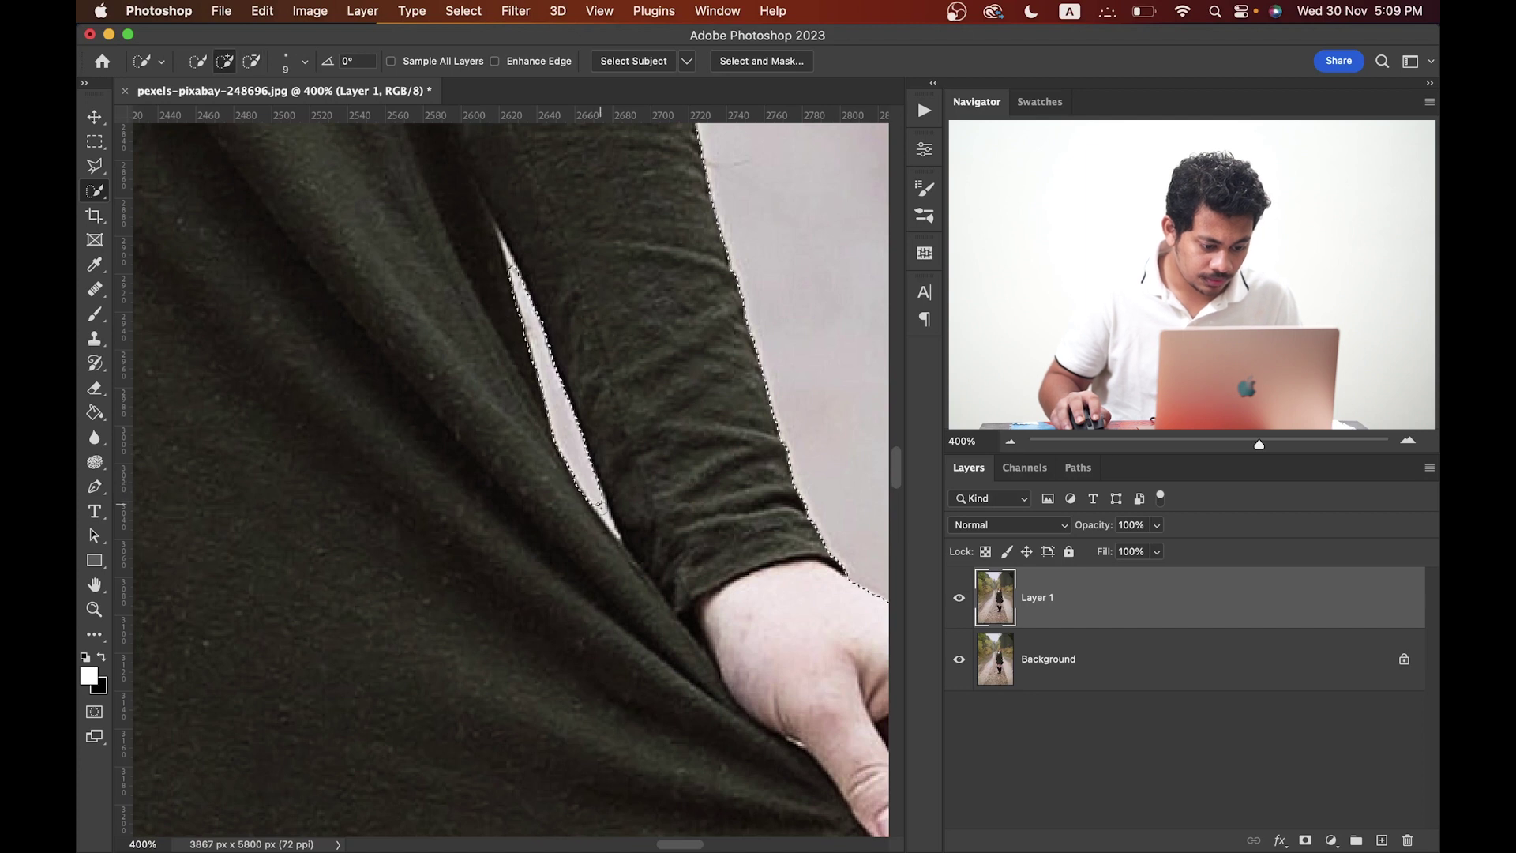
left_click(602, 506, "alt")
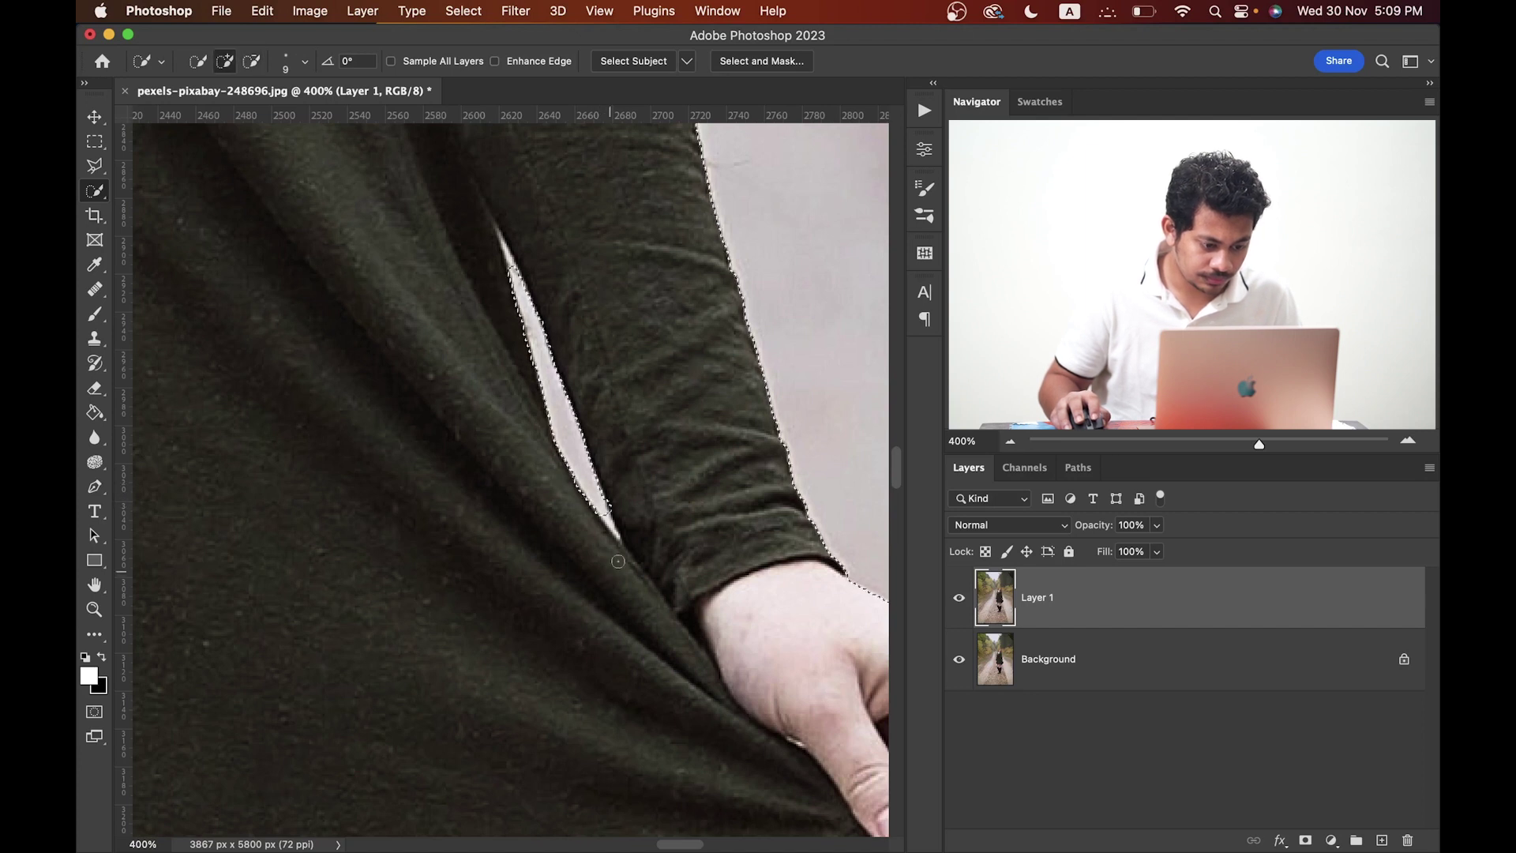
key("alt")
left_click(617, 506, "alt")
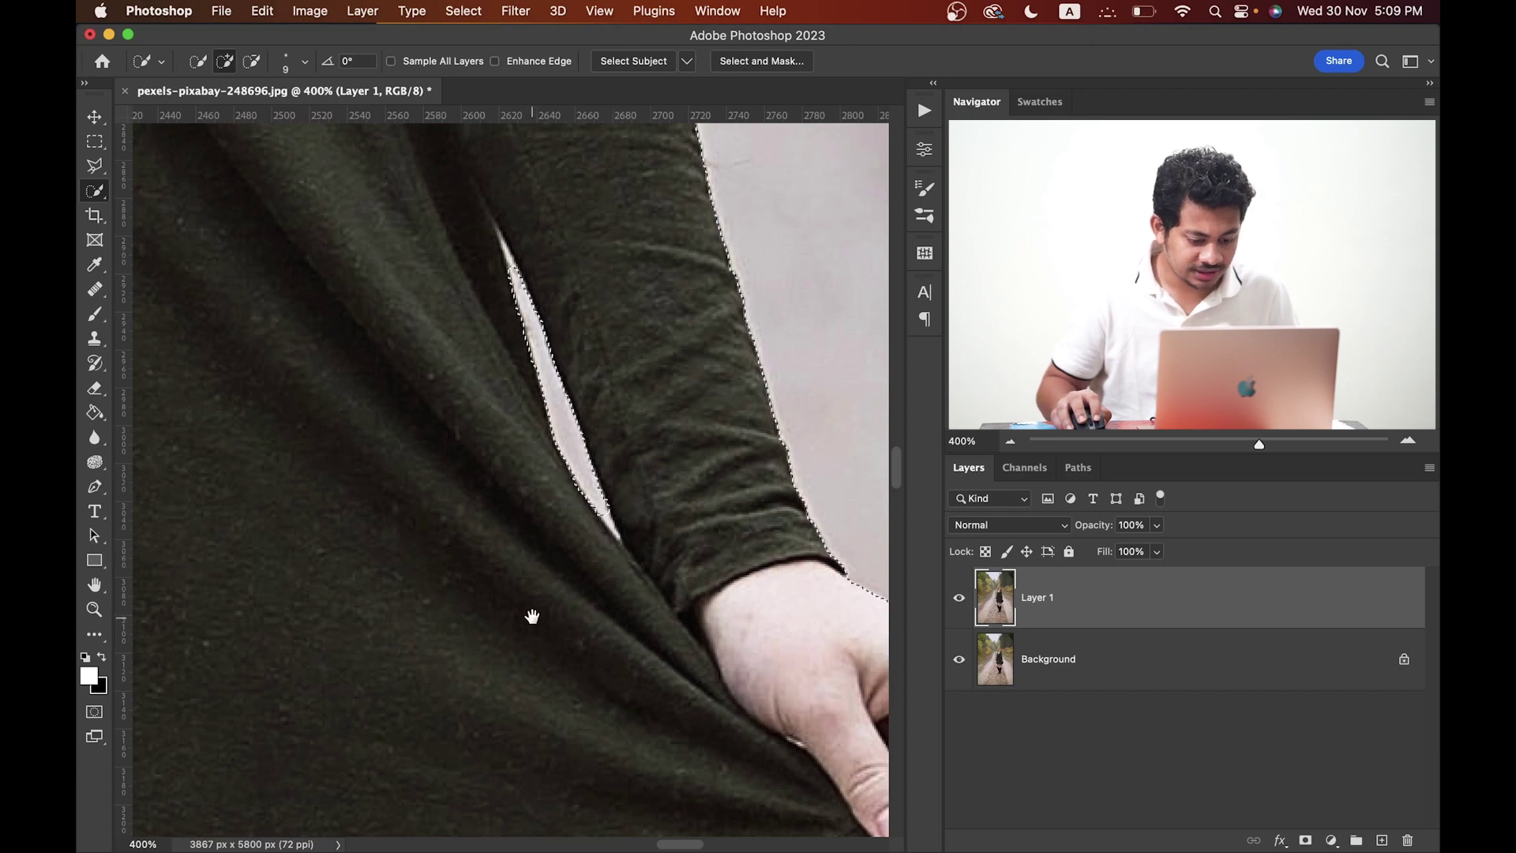
Step: Subtract the narrow background sliver between the lowered hand's thumb and the dress using the Polygonal Lasso Tool
left_click_drag(531, 616, 595, 373)
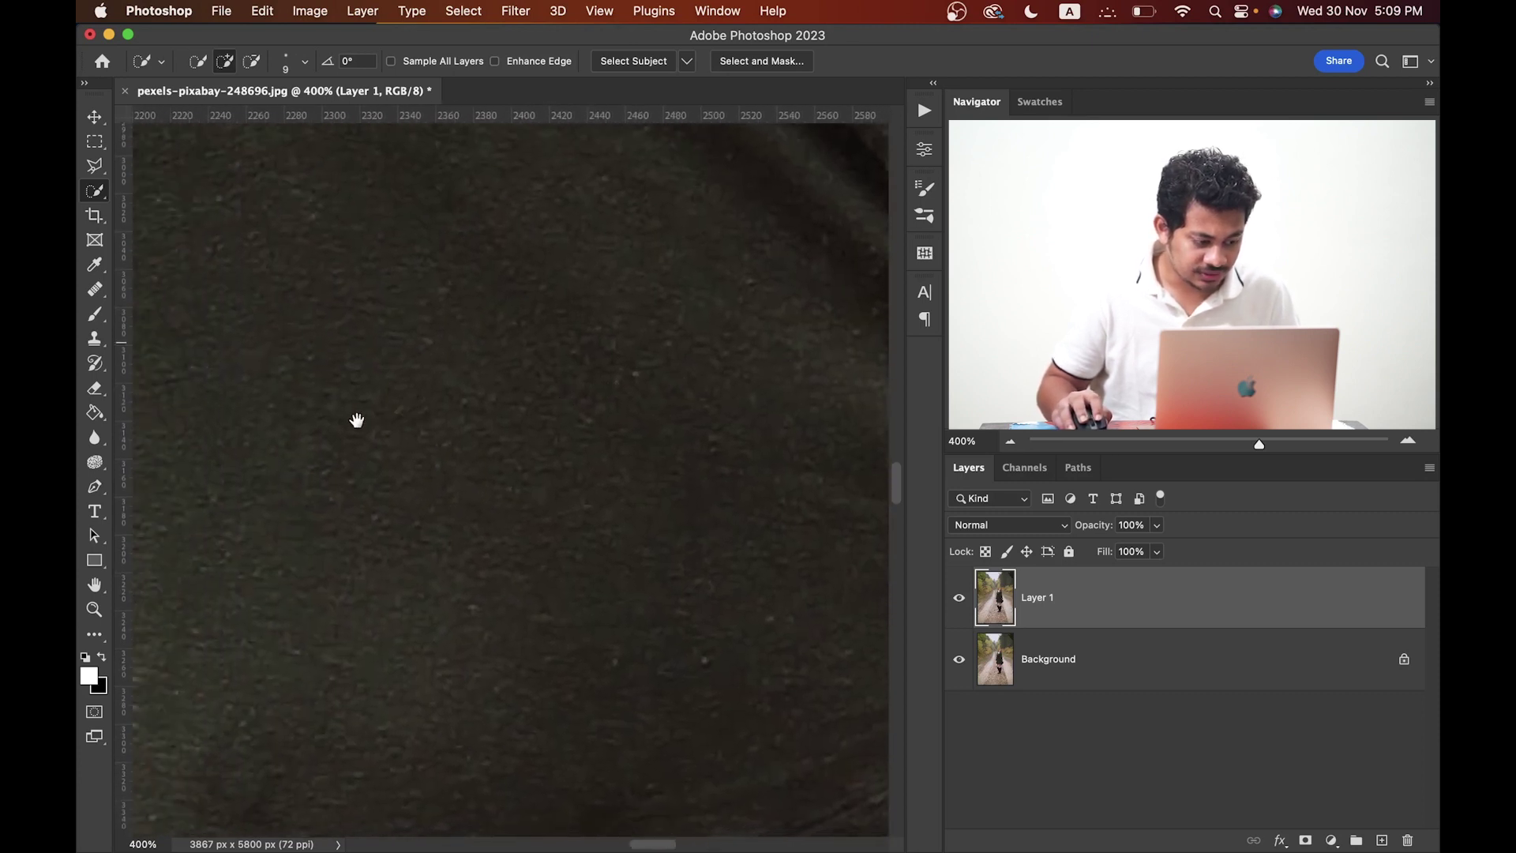
left_click_drag(357, 419, 430, 410)
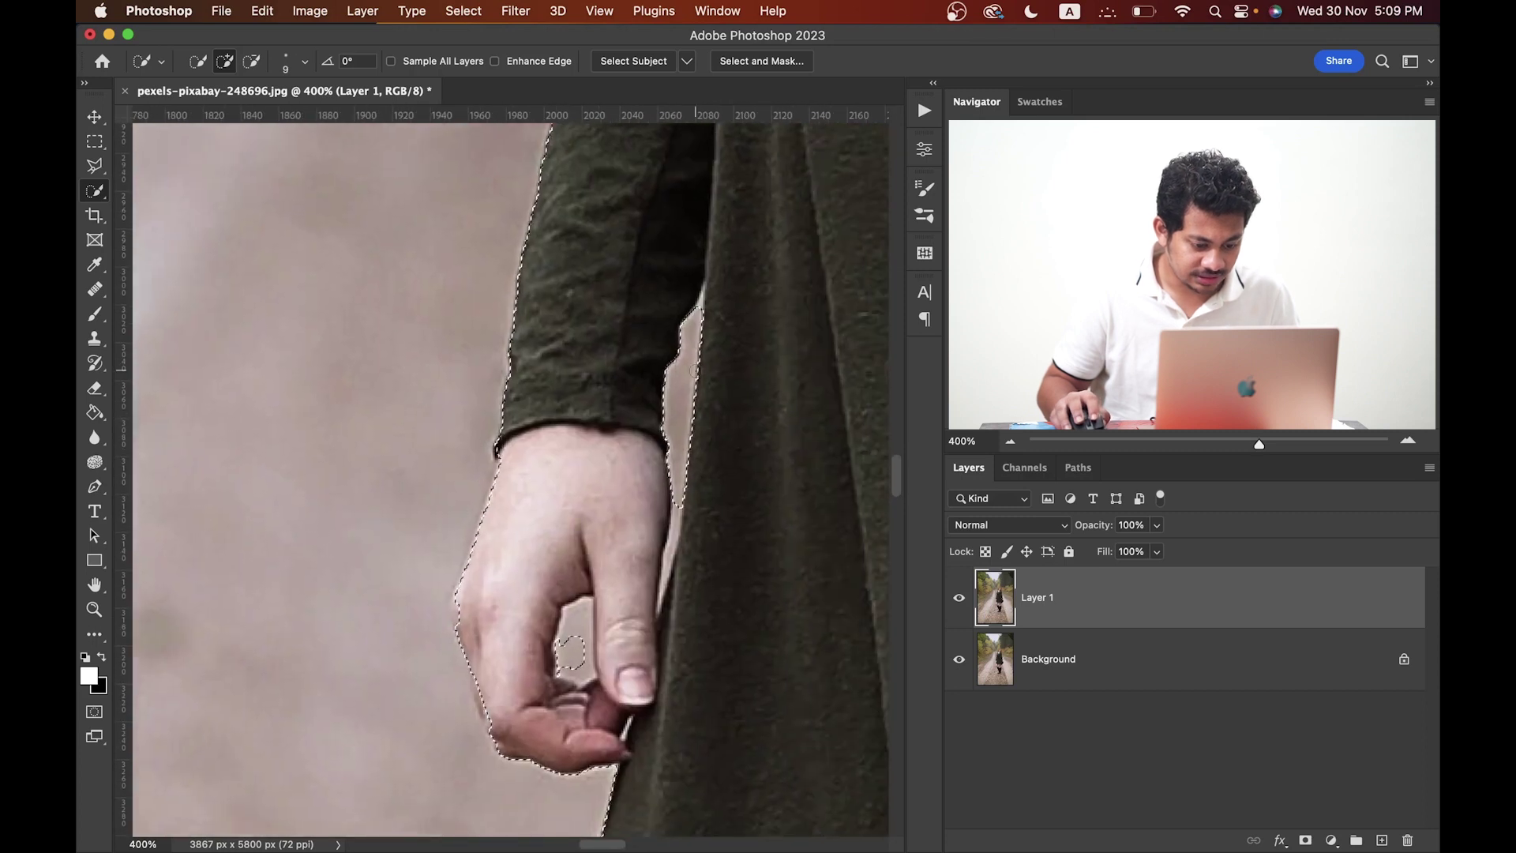
left_click_drag(693, 371, 611, 295)
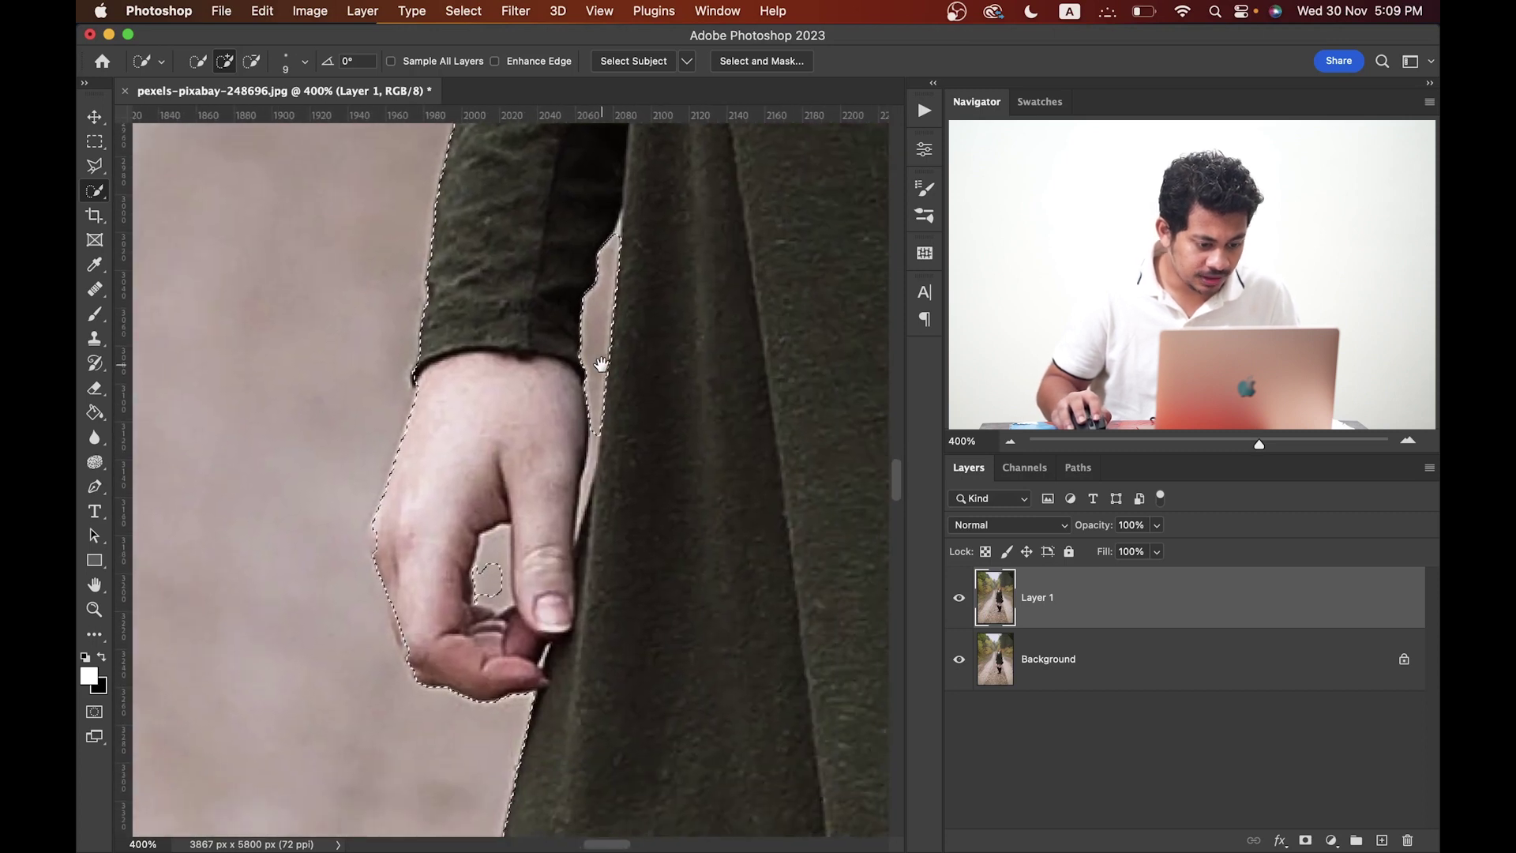
right_click(100, 194)
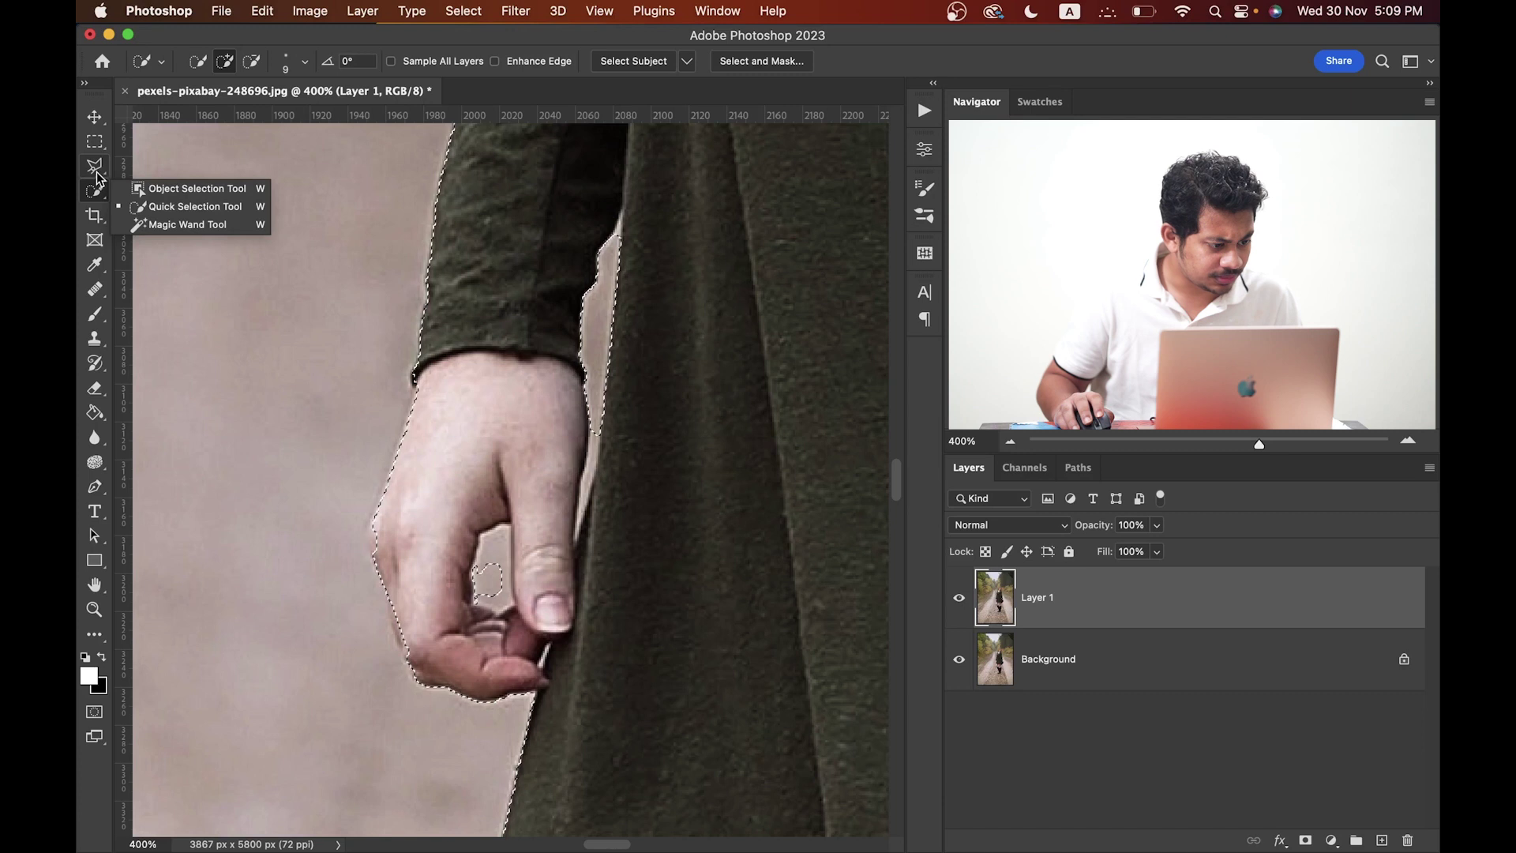
right_click(97, 167)
left_click(189, 179)
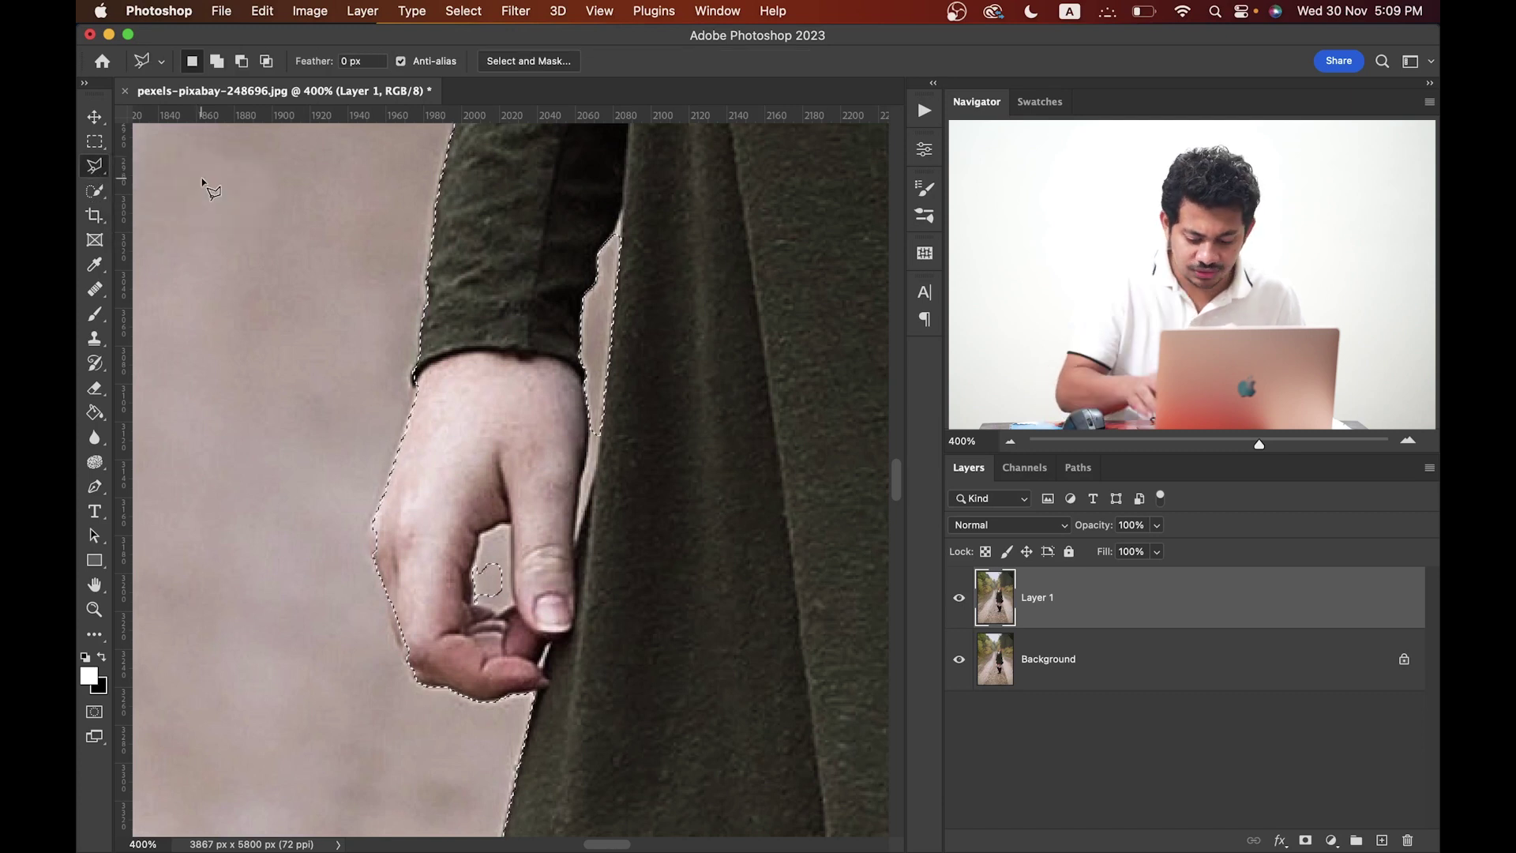
key("super+equal")
scroll(683, 355, "right", 2)
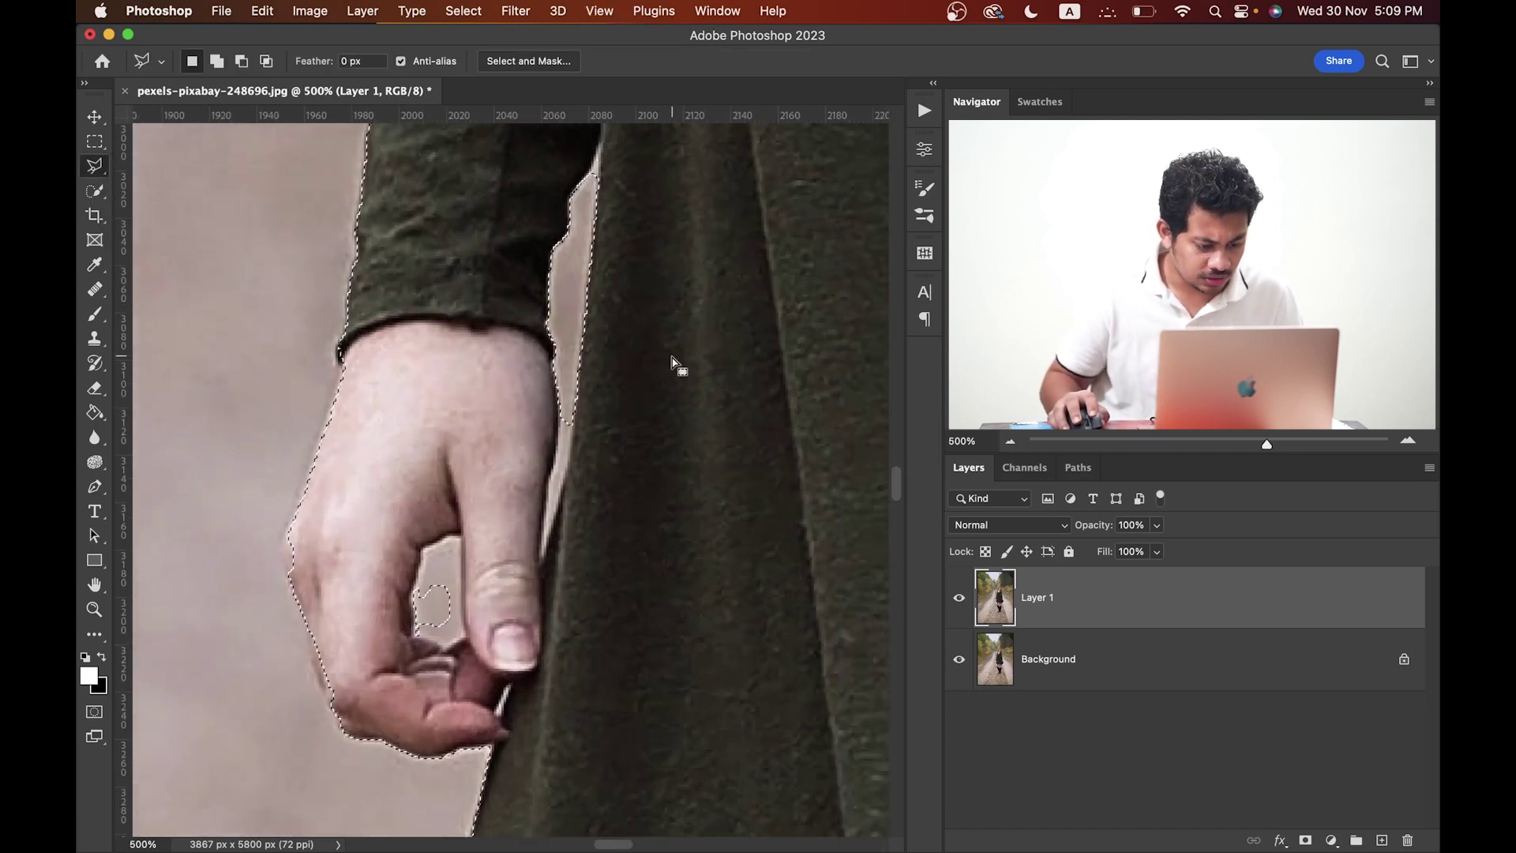
key("alt")
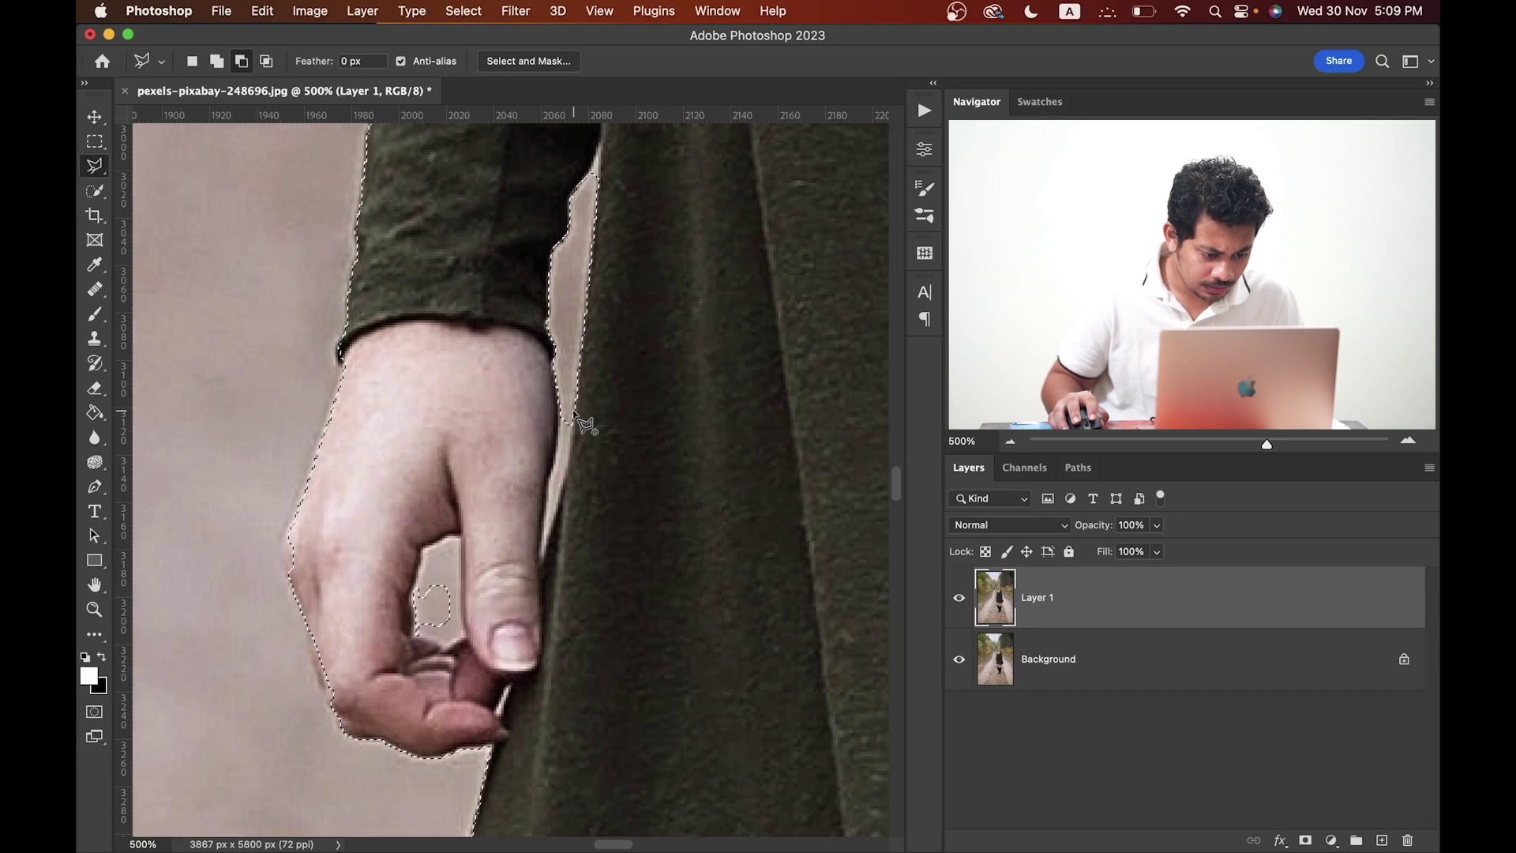
left_click(573, 419, "alt")
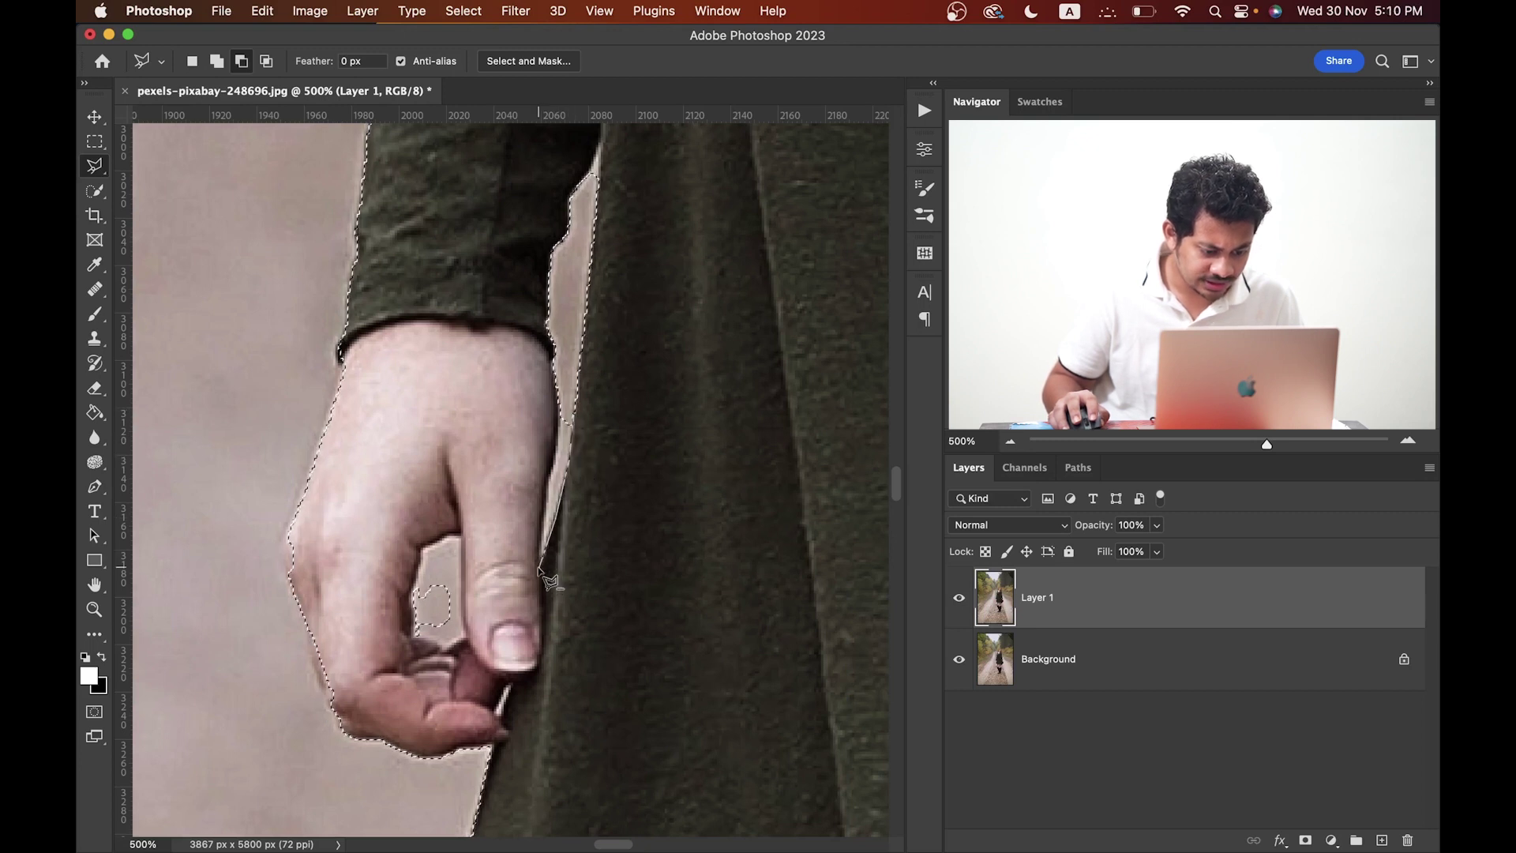
double_click(570, 426)
Step: Outline the background opening between the thumb and fingers of the lowered hand and subtract it from the selection
scroll(505, 505, "down", 2)
scroll(506, 505, "left", 2)
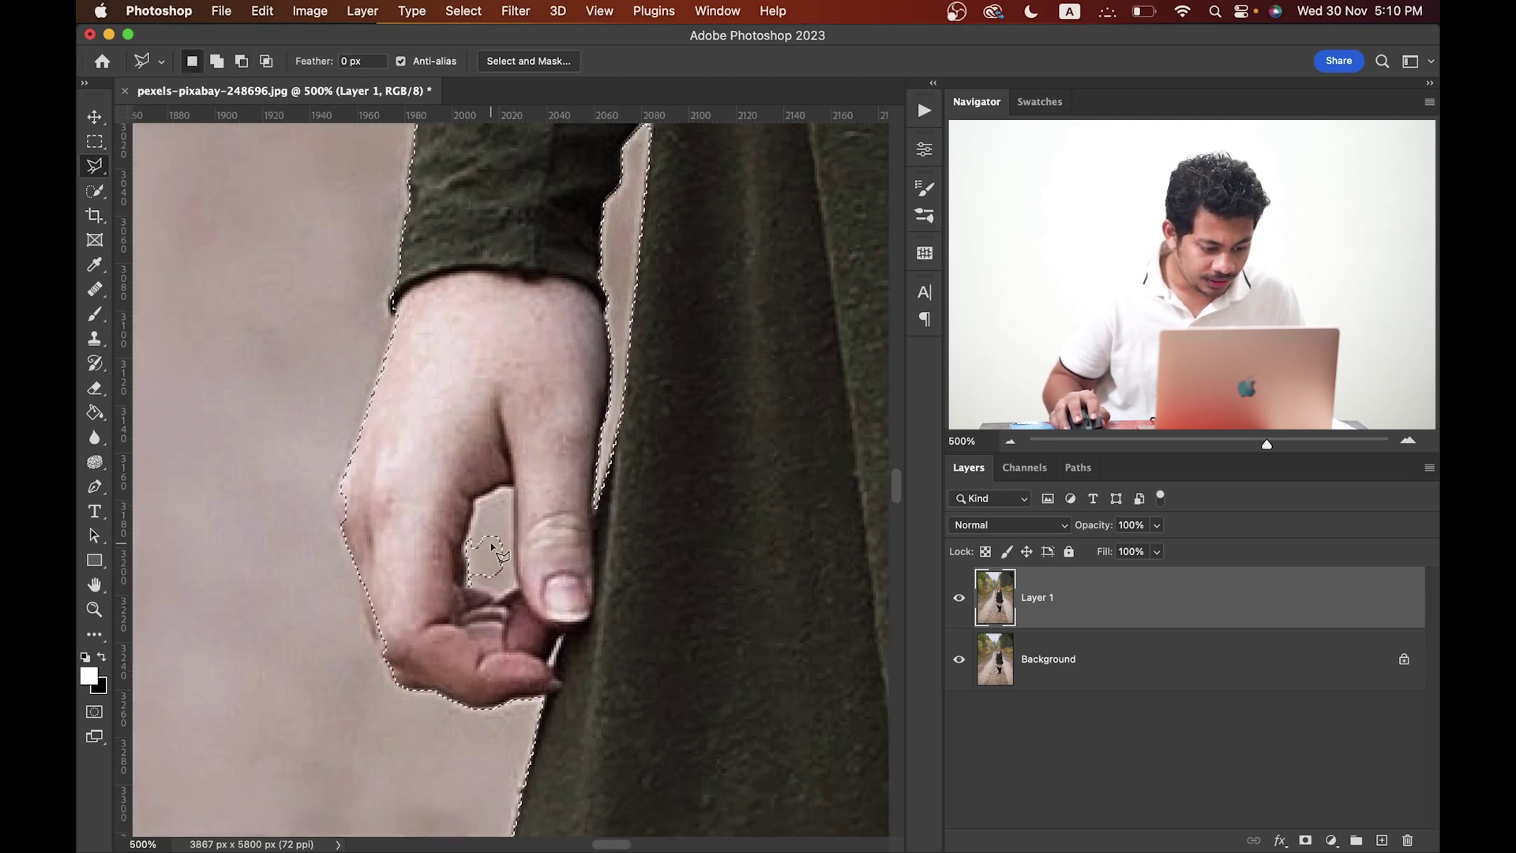
key("alt")
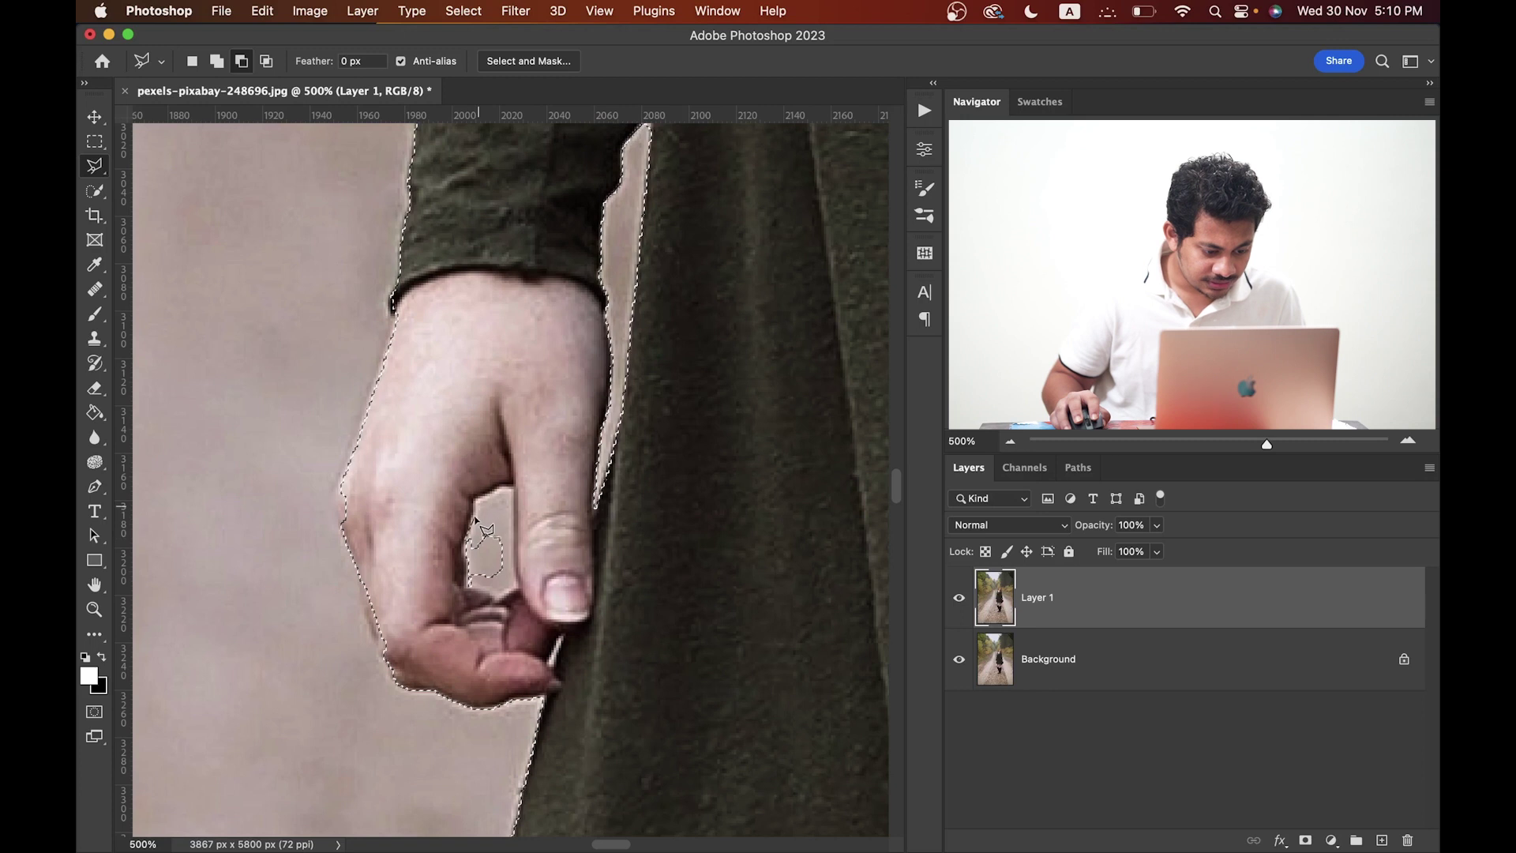
left_click(512, 487)
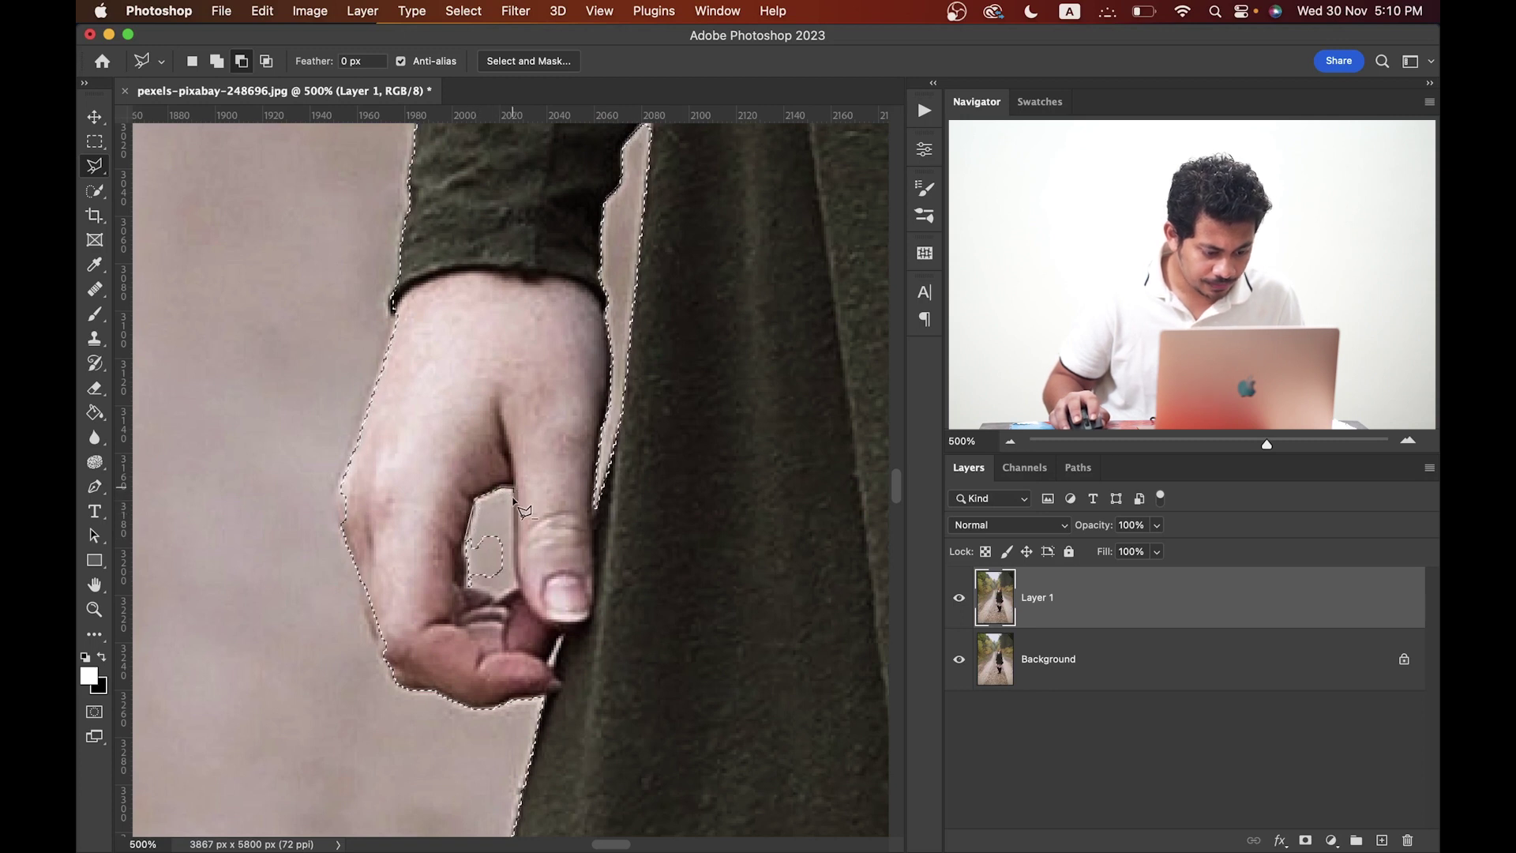
left_click(516, 583)
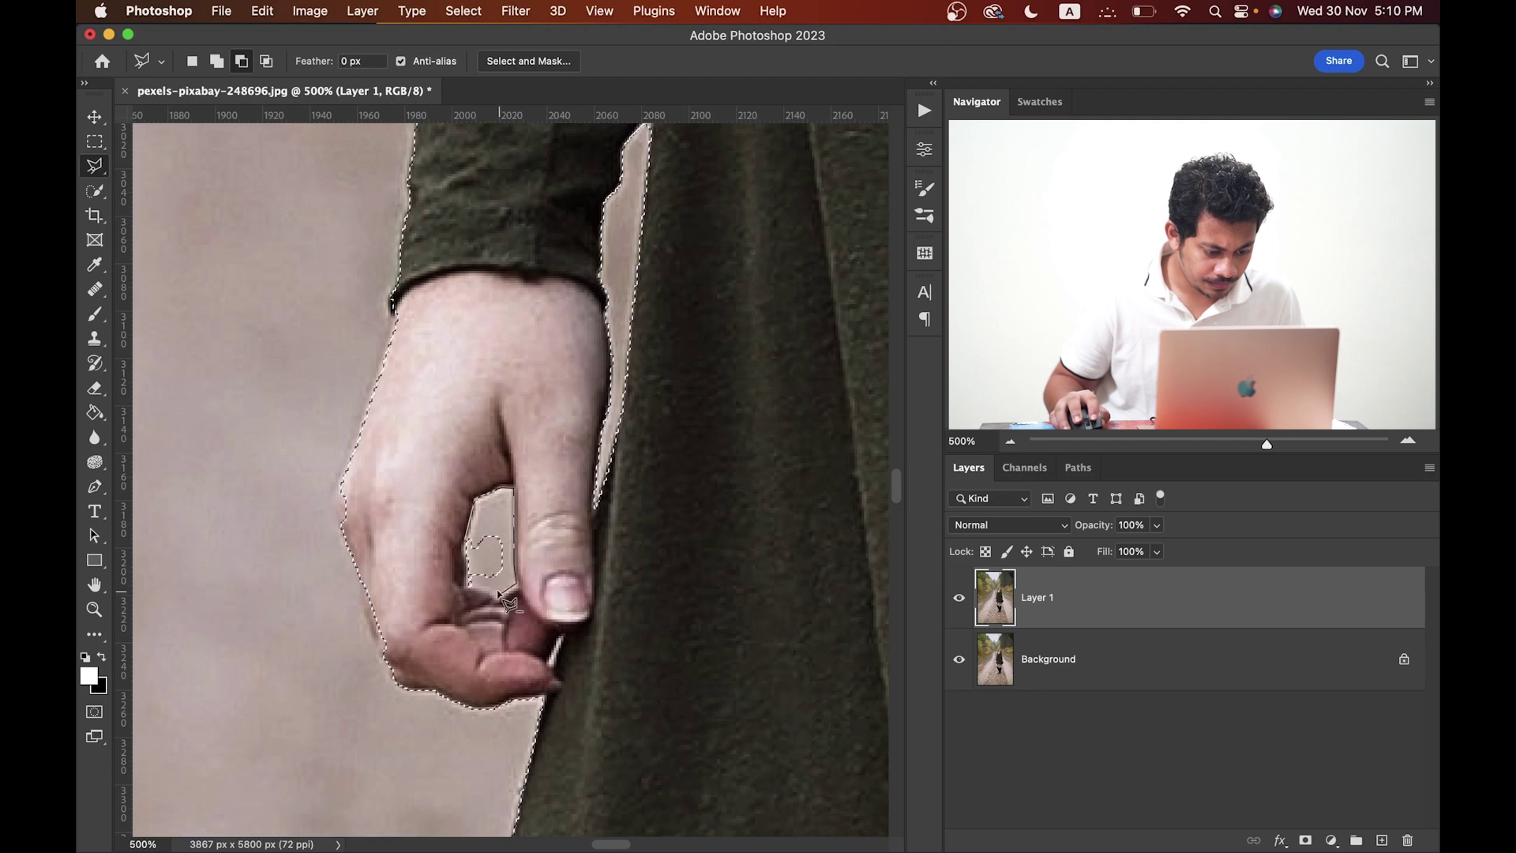
left_click(489, 592)
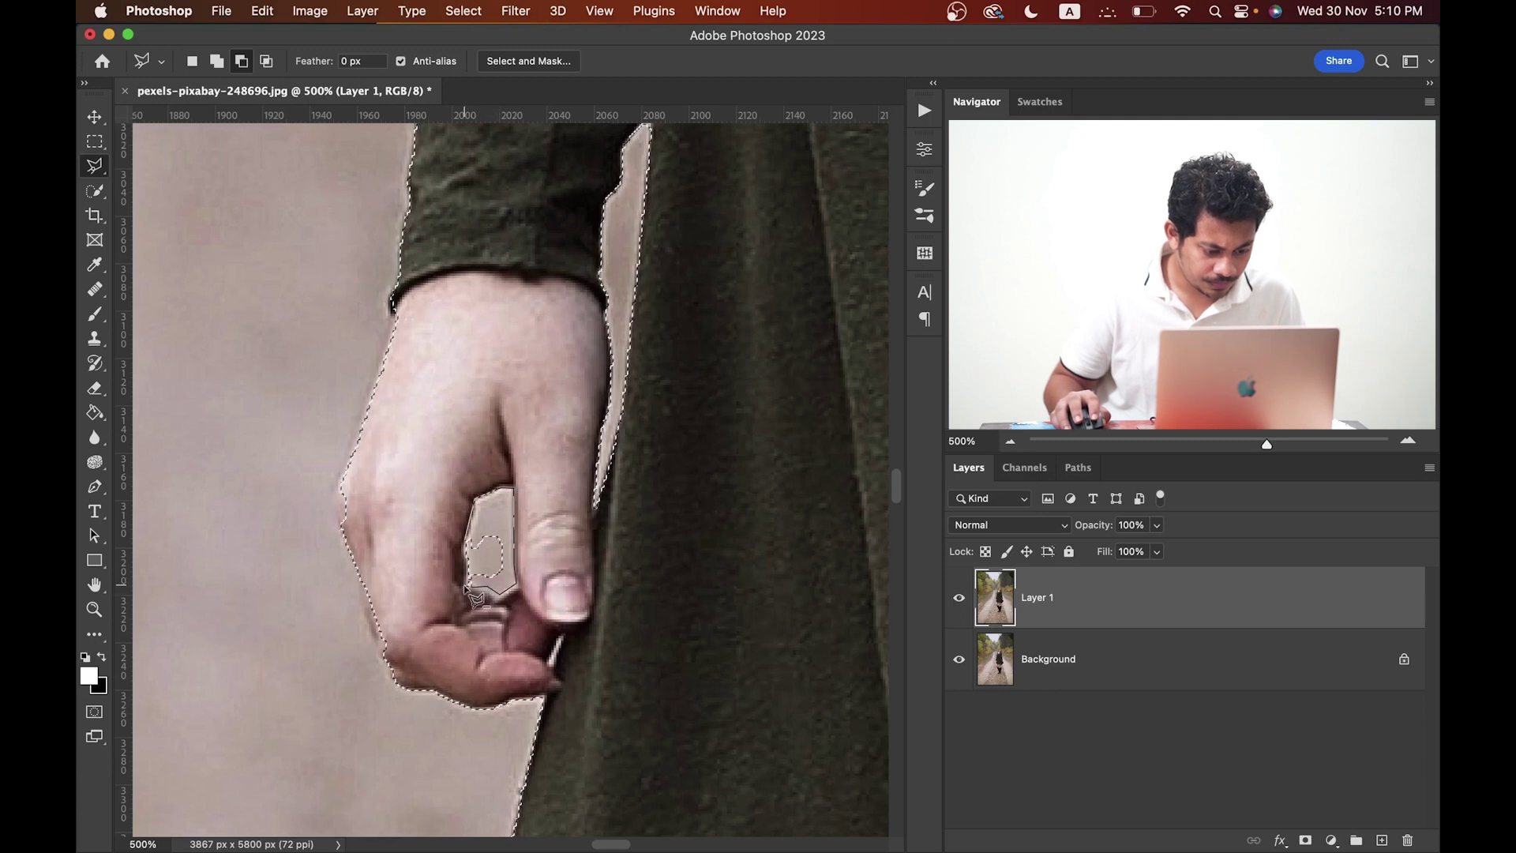
double_click(471, 558)
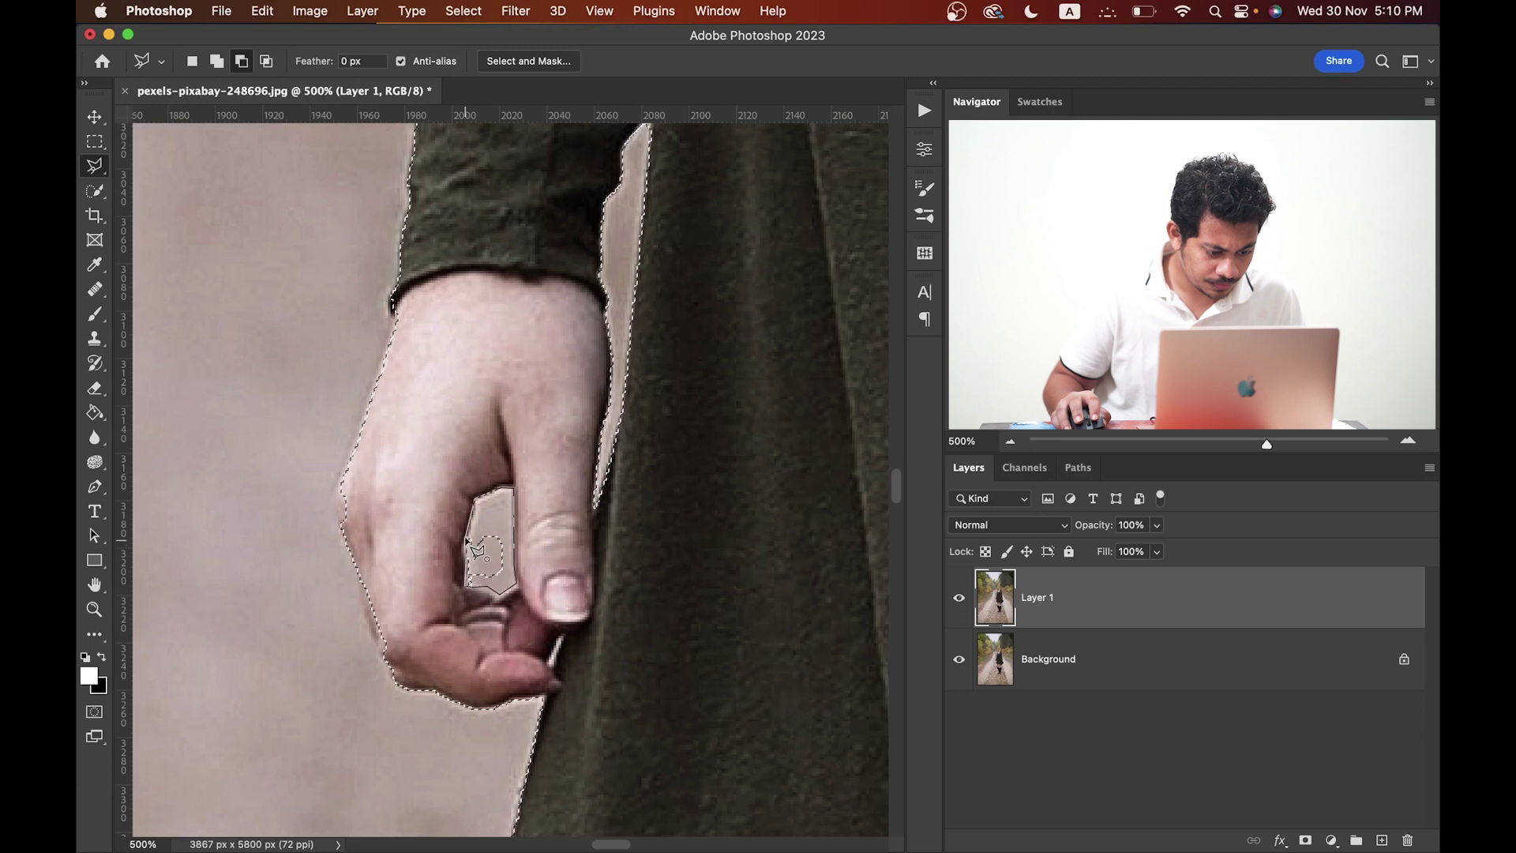
Step: Add the missing knuckle edge of the lowered hand to the selection with the Polygonal Lasso Tool
left_click_drag(365, 579, 447, 523)
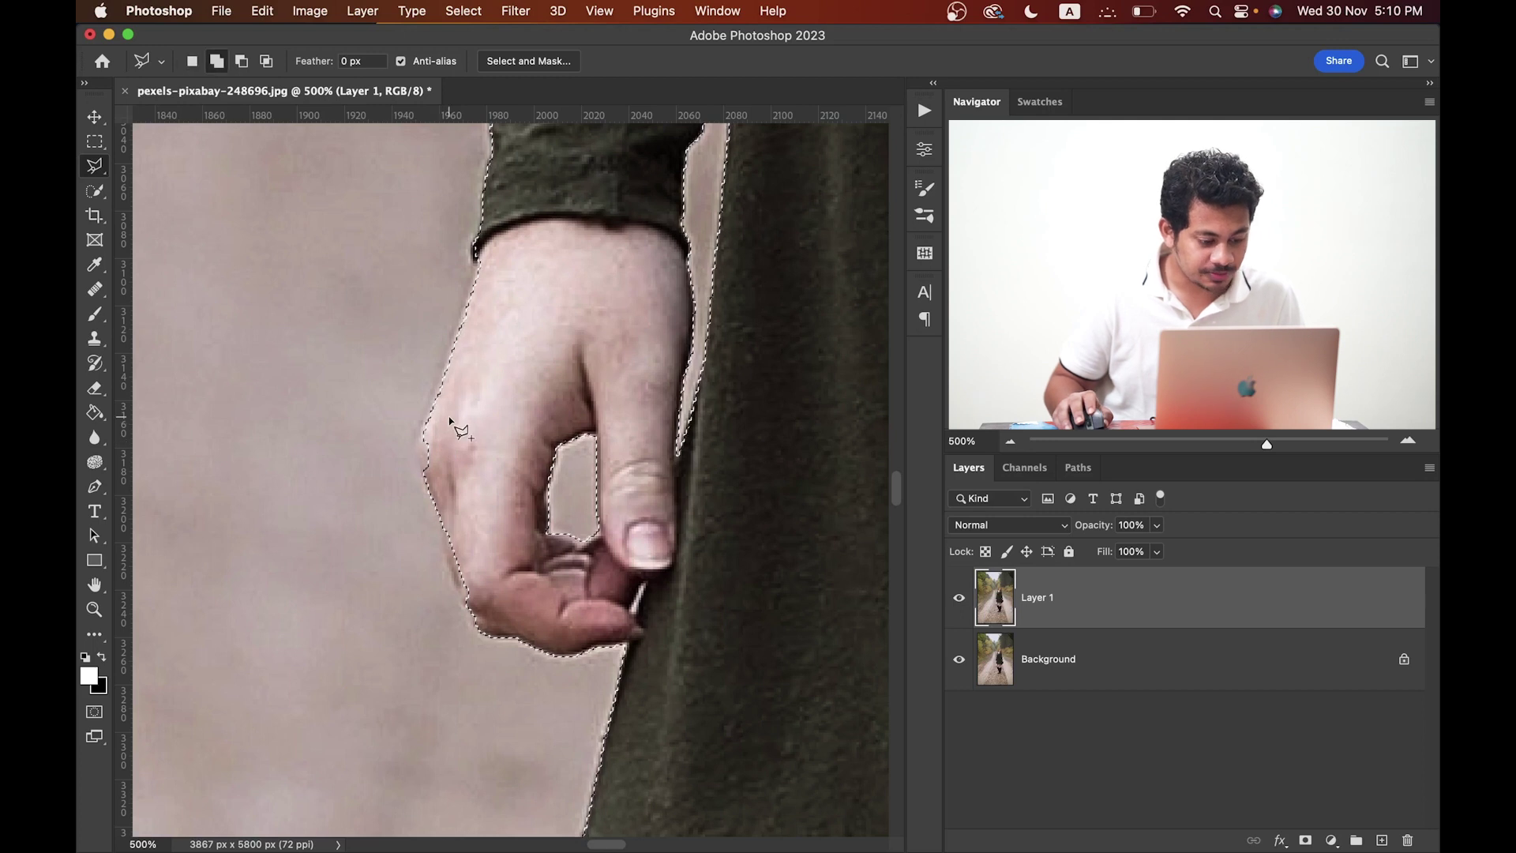
key("shift")
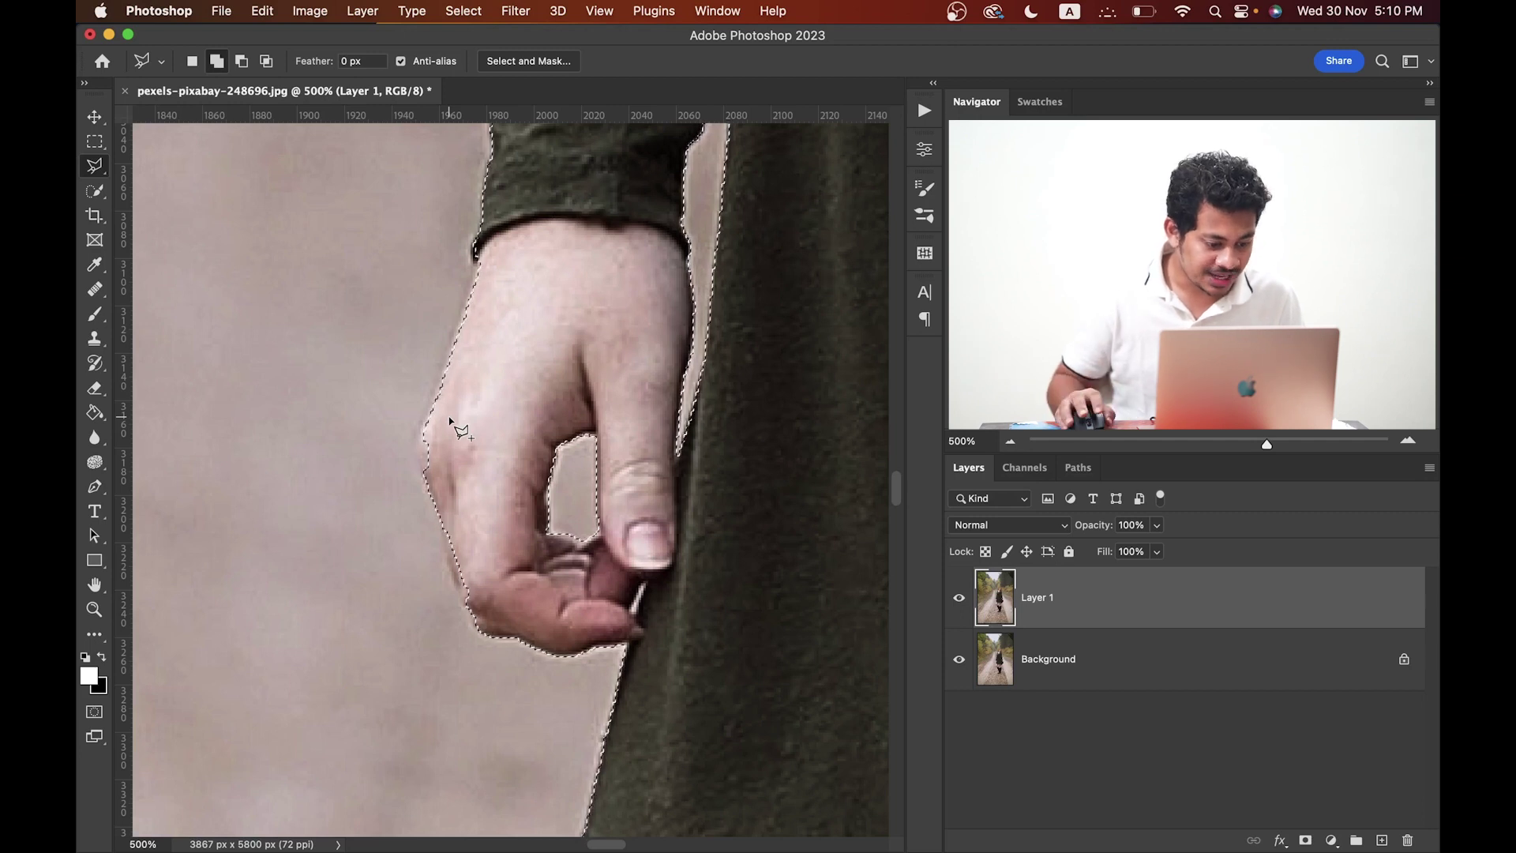
left_click(447, 413)
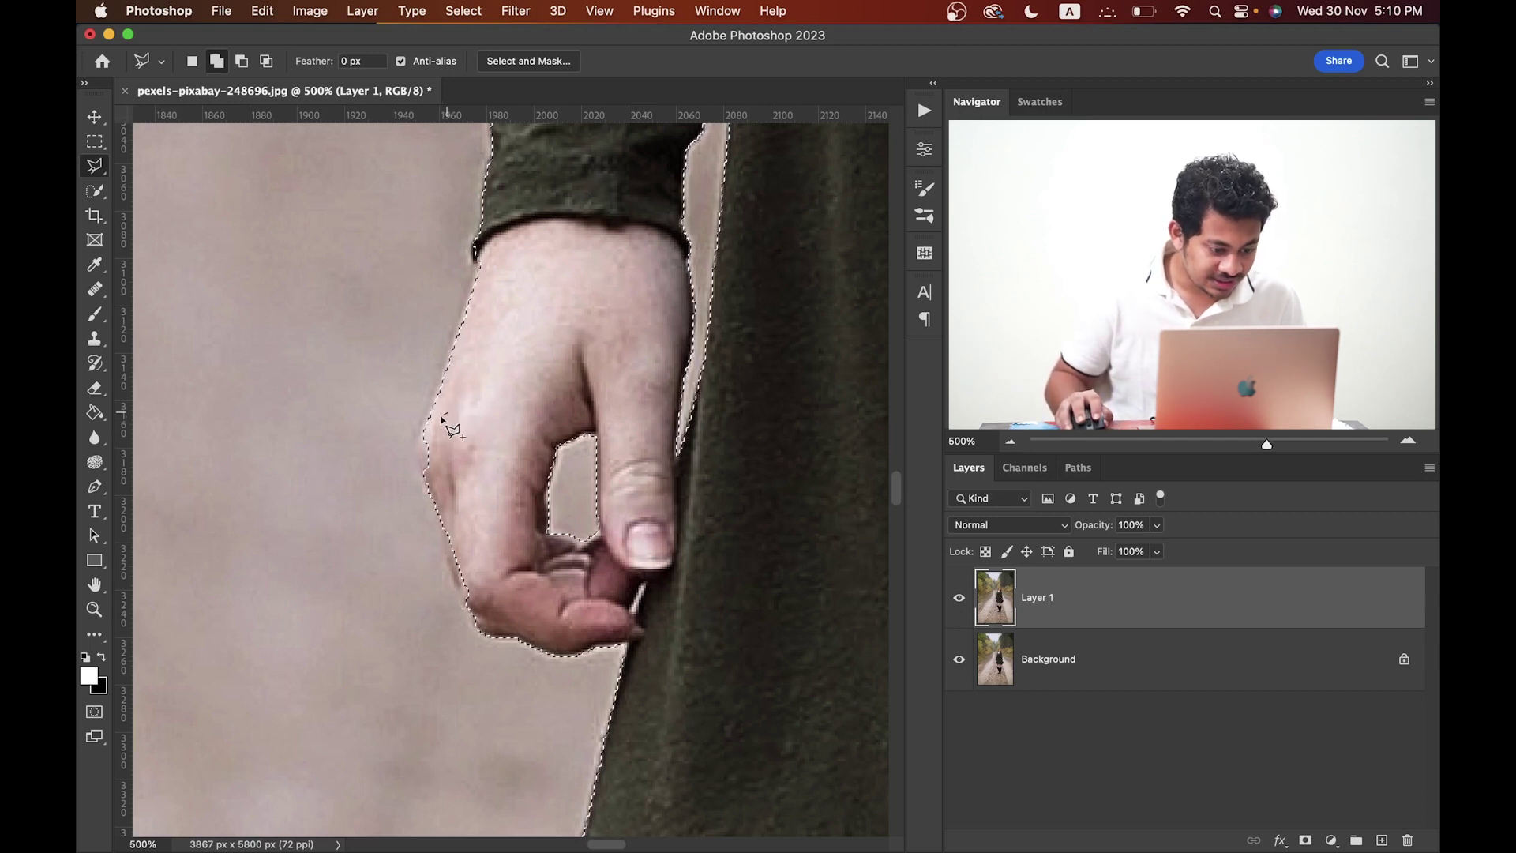
left_click(421, 430)
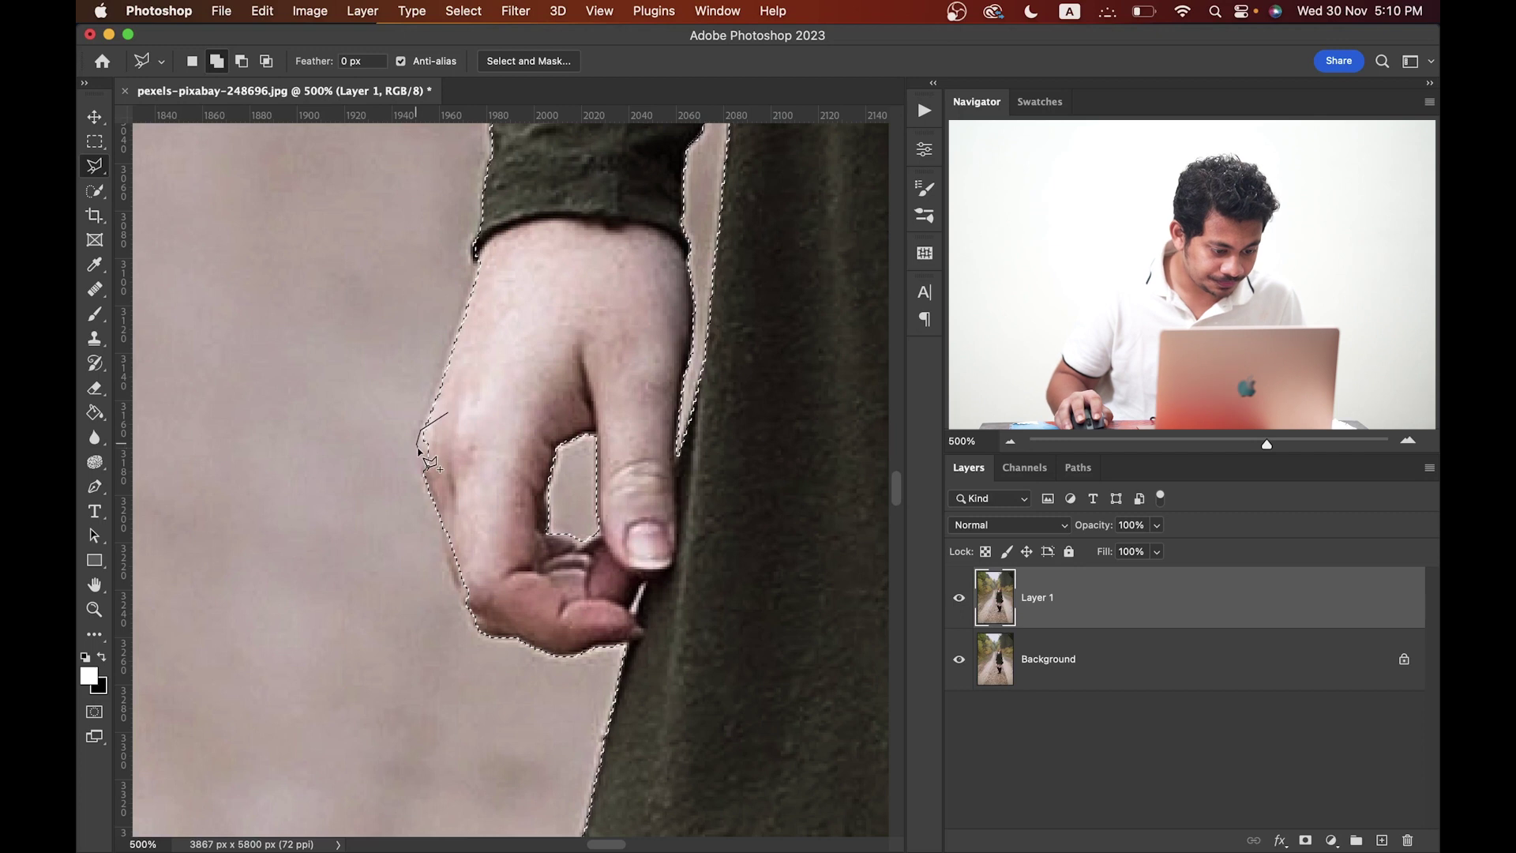
left_click(426, 477)
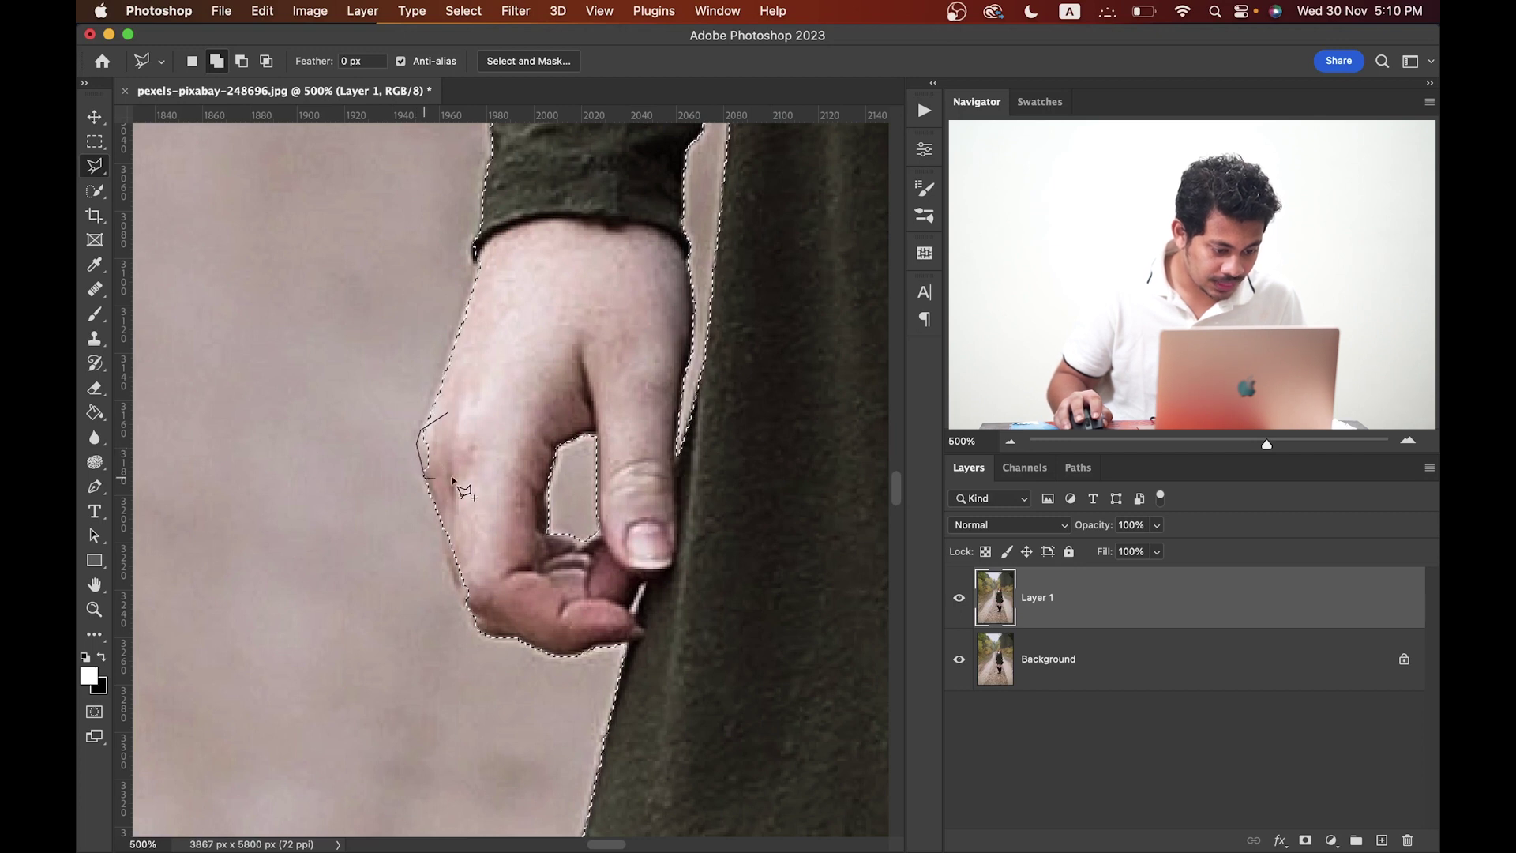
left_click(447, 414)
Step: Outline the missed outer edge of the lowered hand's finger below the knuckle and add it to the selection
scroll(467, 558, "down", 5)
scroll(467, 558, "right", 2)
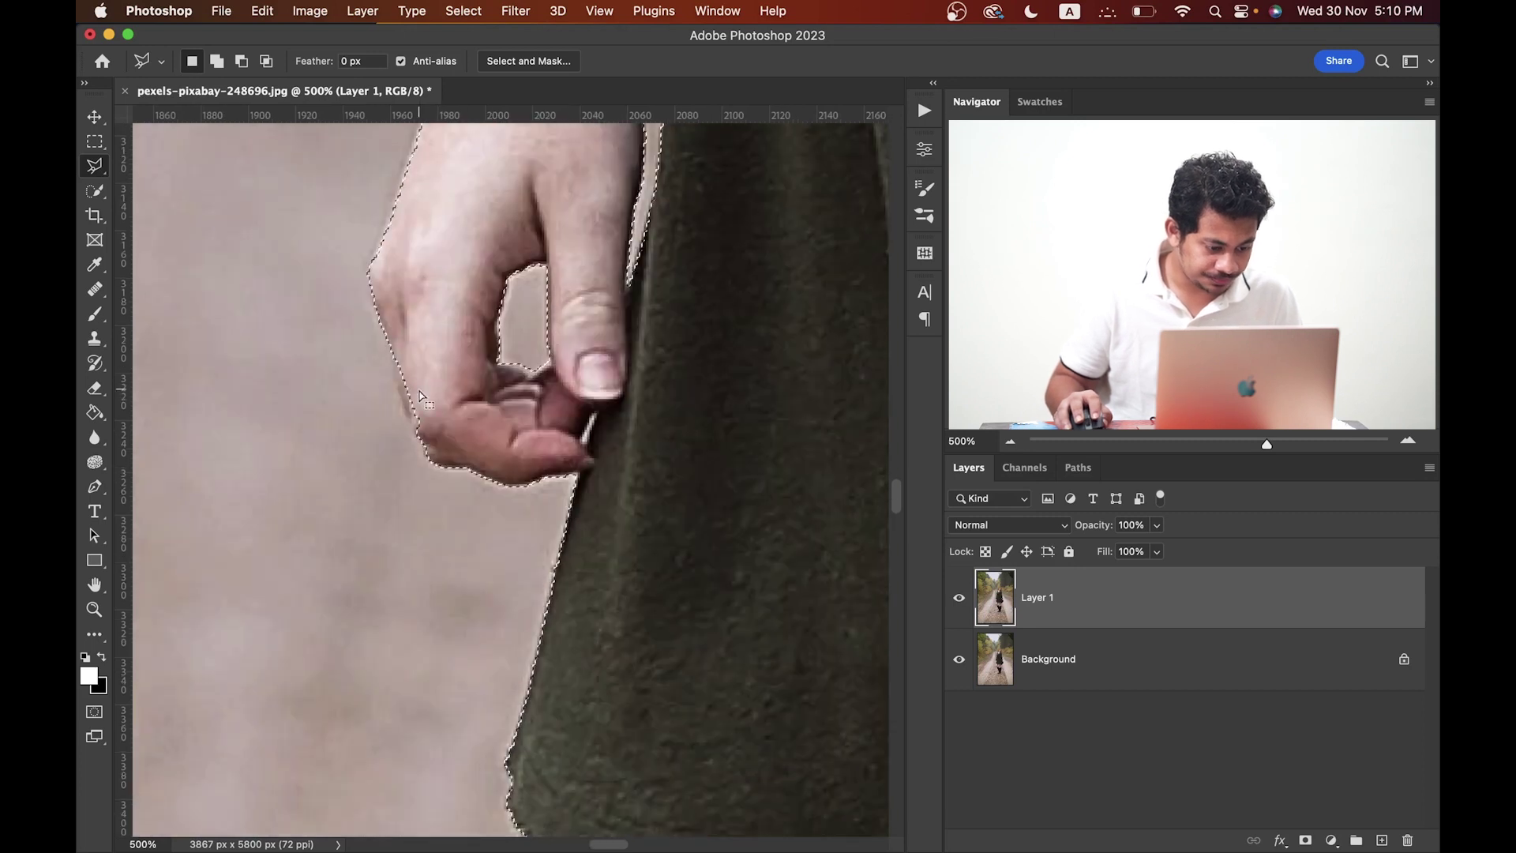
left_click(391, 342)
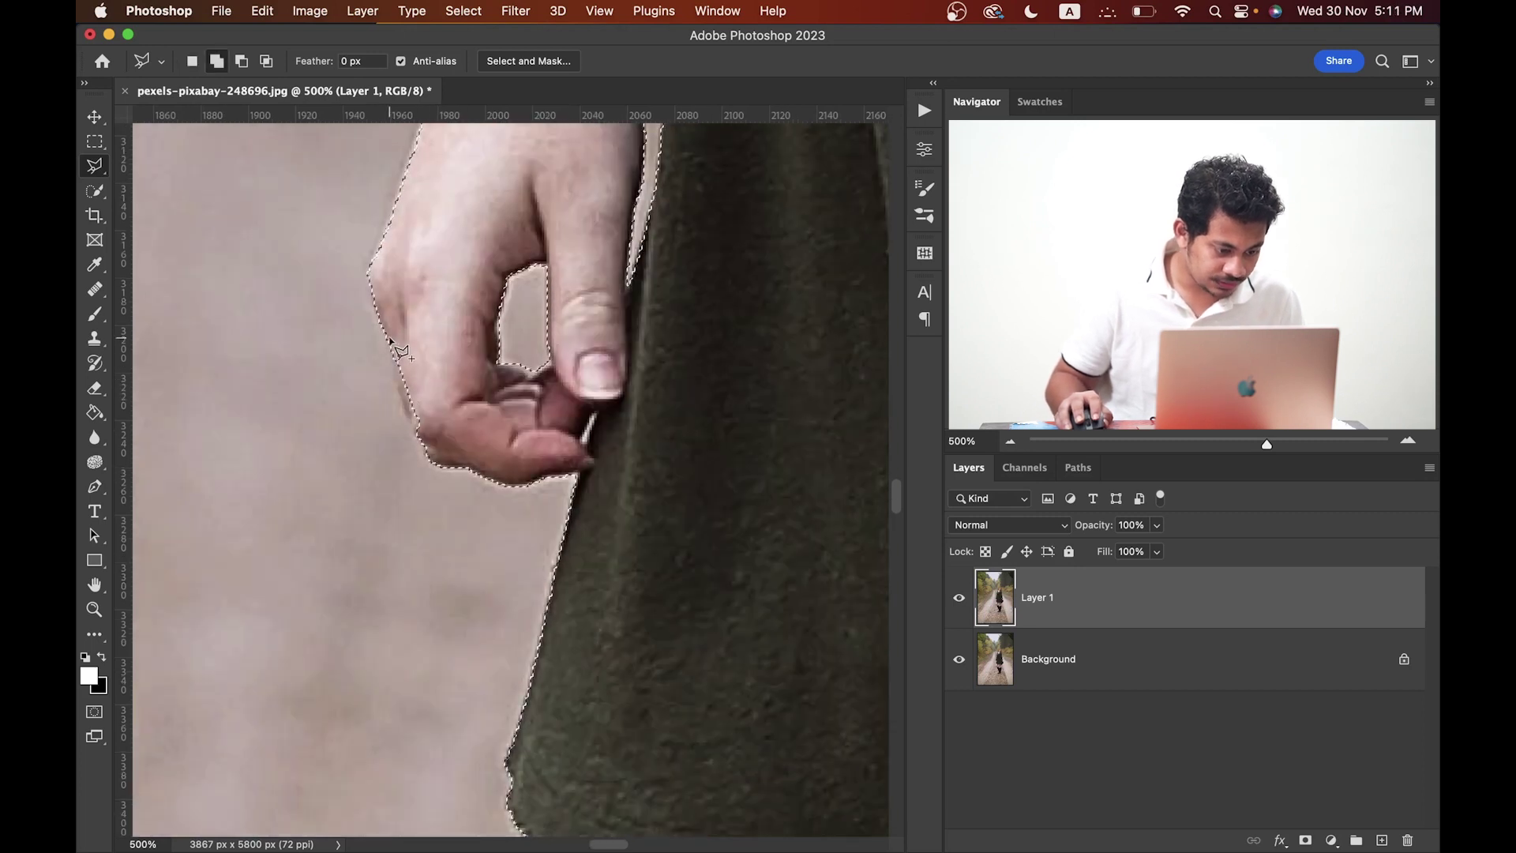
left_click(393, 380)
left_click(416, 428)
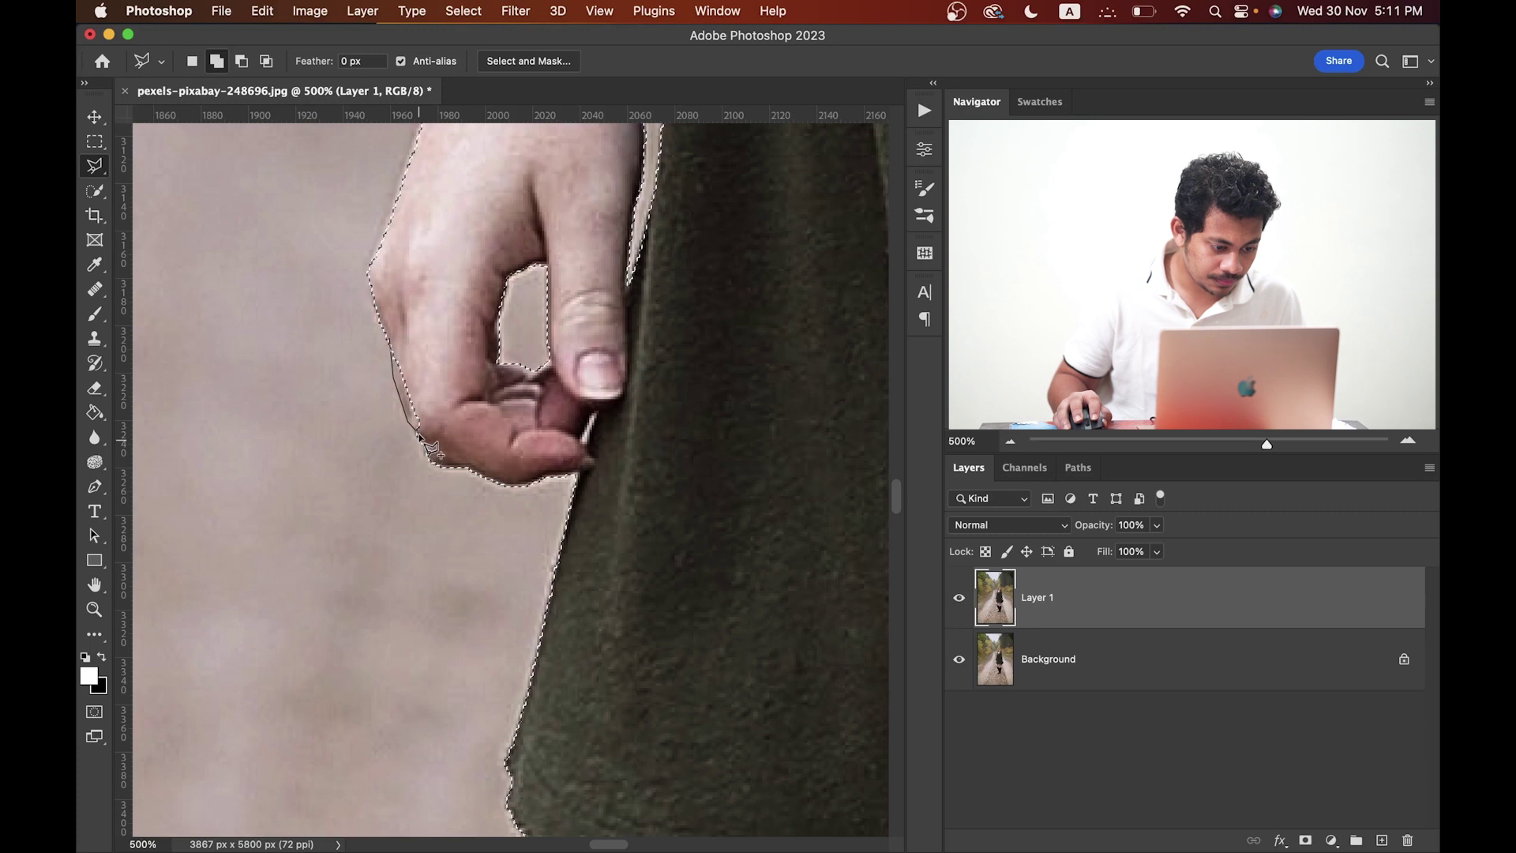
left_click(434, 399)
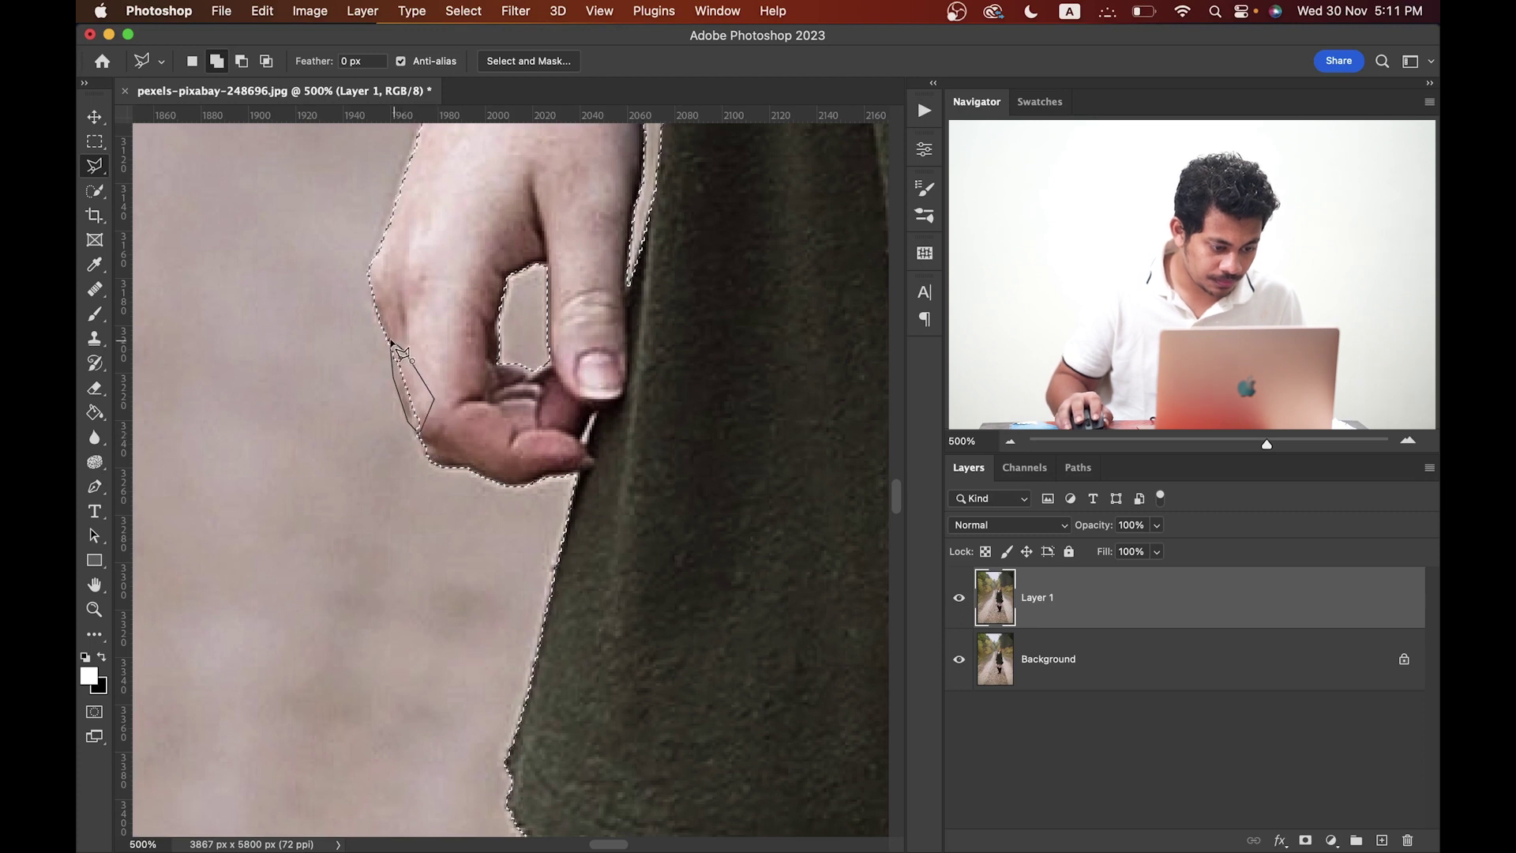
left_click(393, 345)
Step: Output the woman's selection from Select and Mask as a new layer with a layer mask
key("super+0")
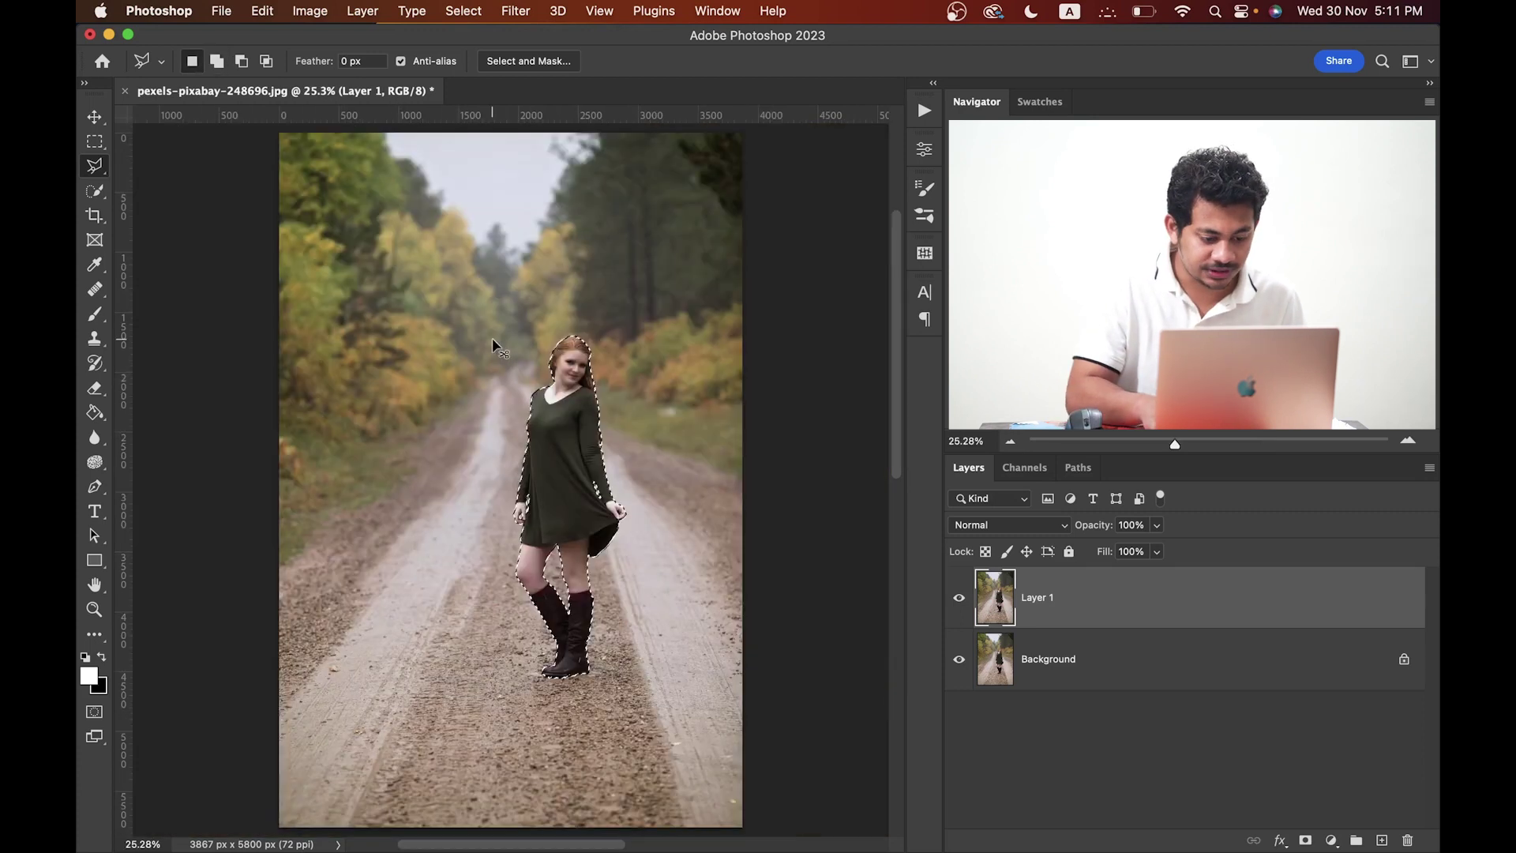
key("super+plus")
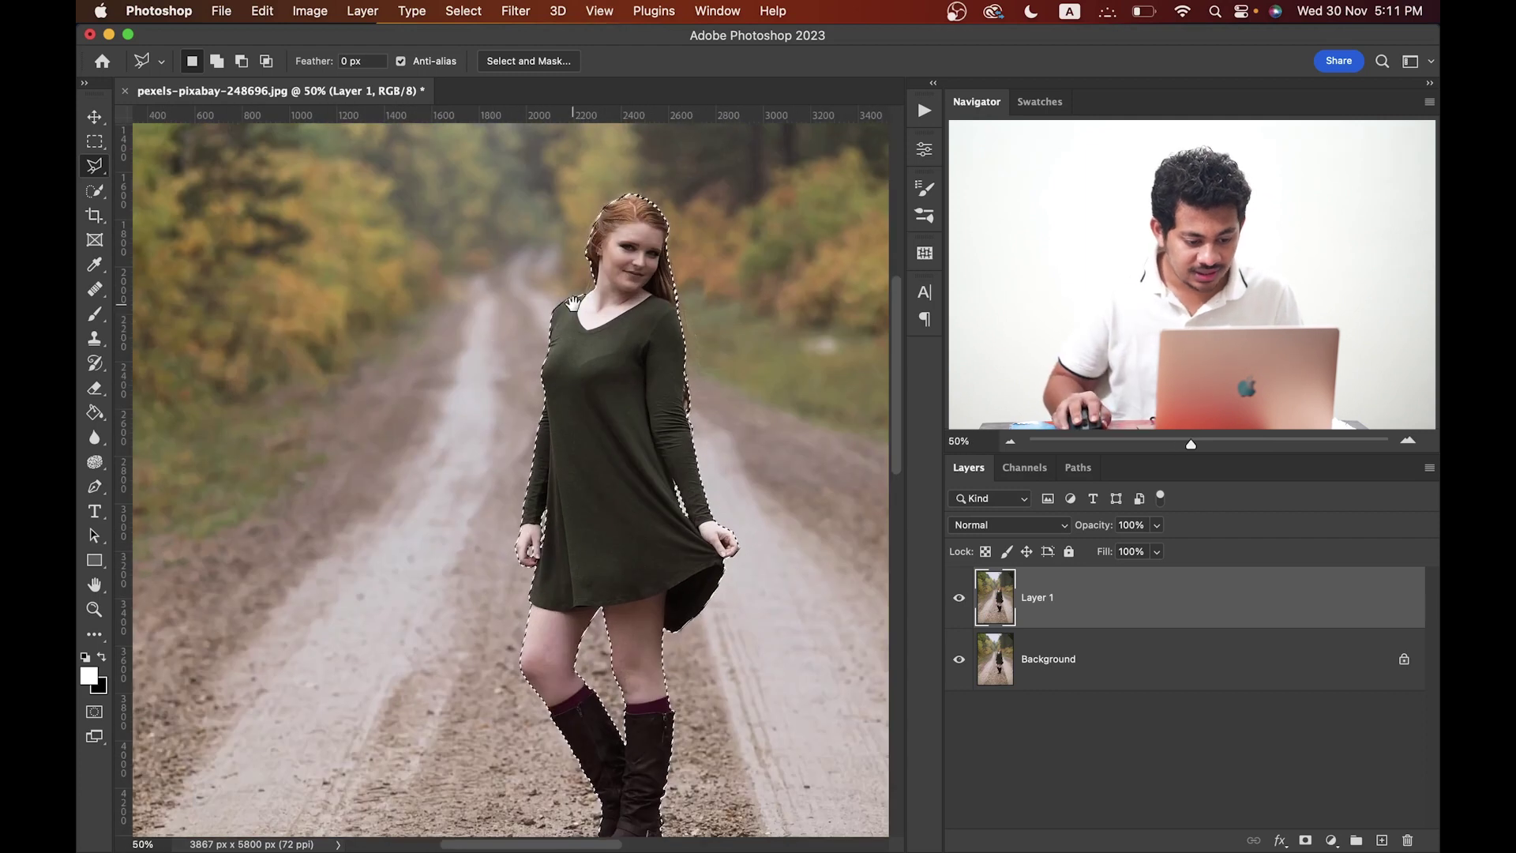
scroll(473, 339, "right", 5)
scroll(473, 340, "up", 1)
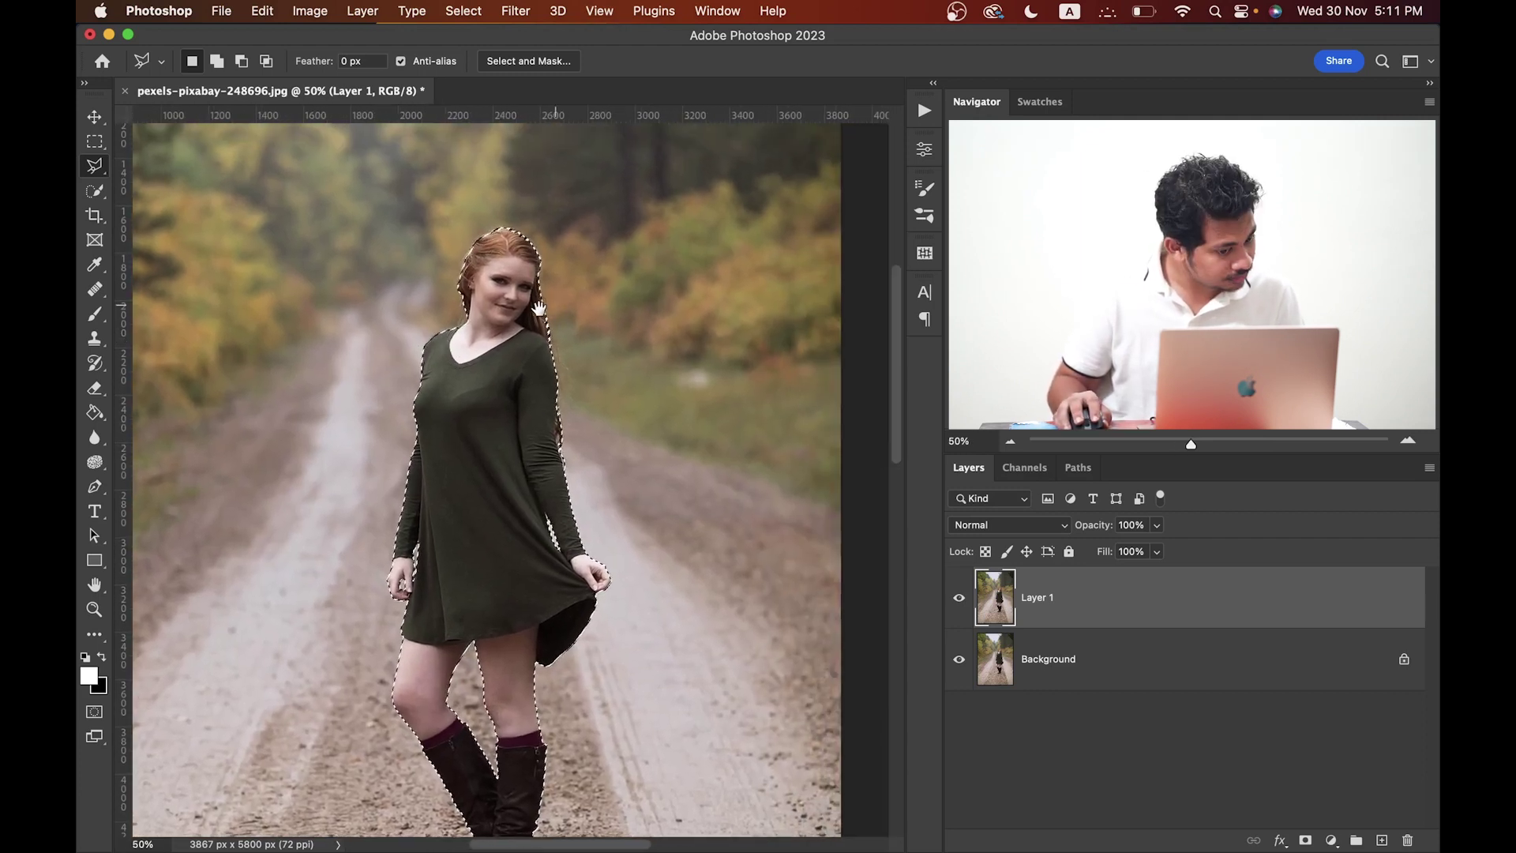
scroll(489, 327, "right", 3)
scroll(490, 327, "up", 1)
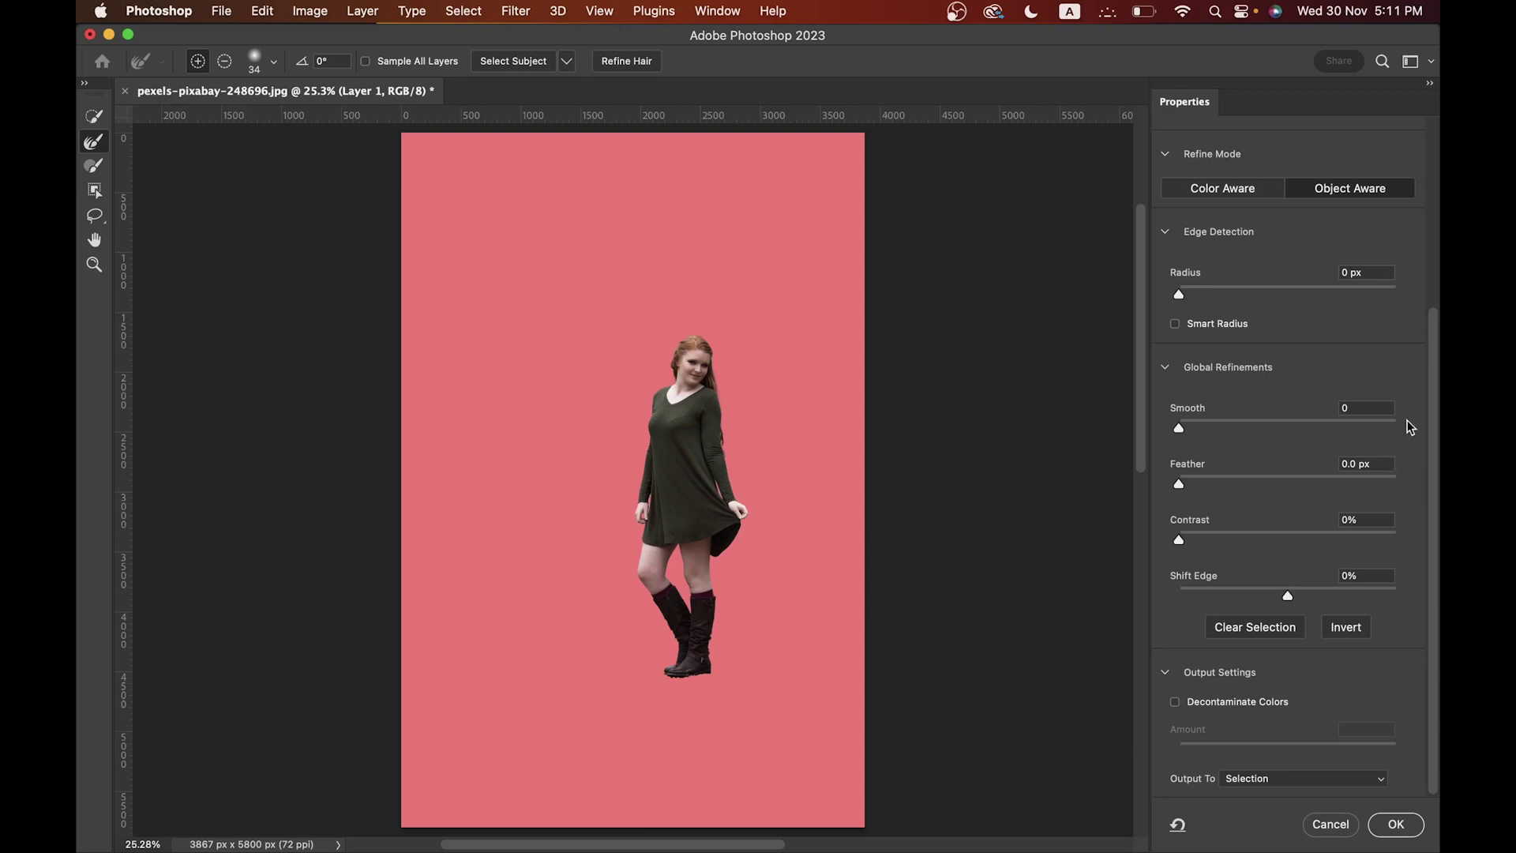
left_click(1267, 785)
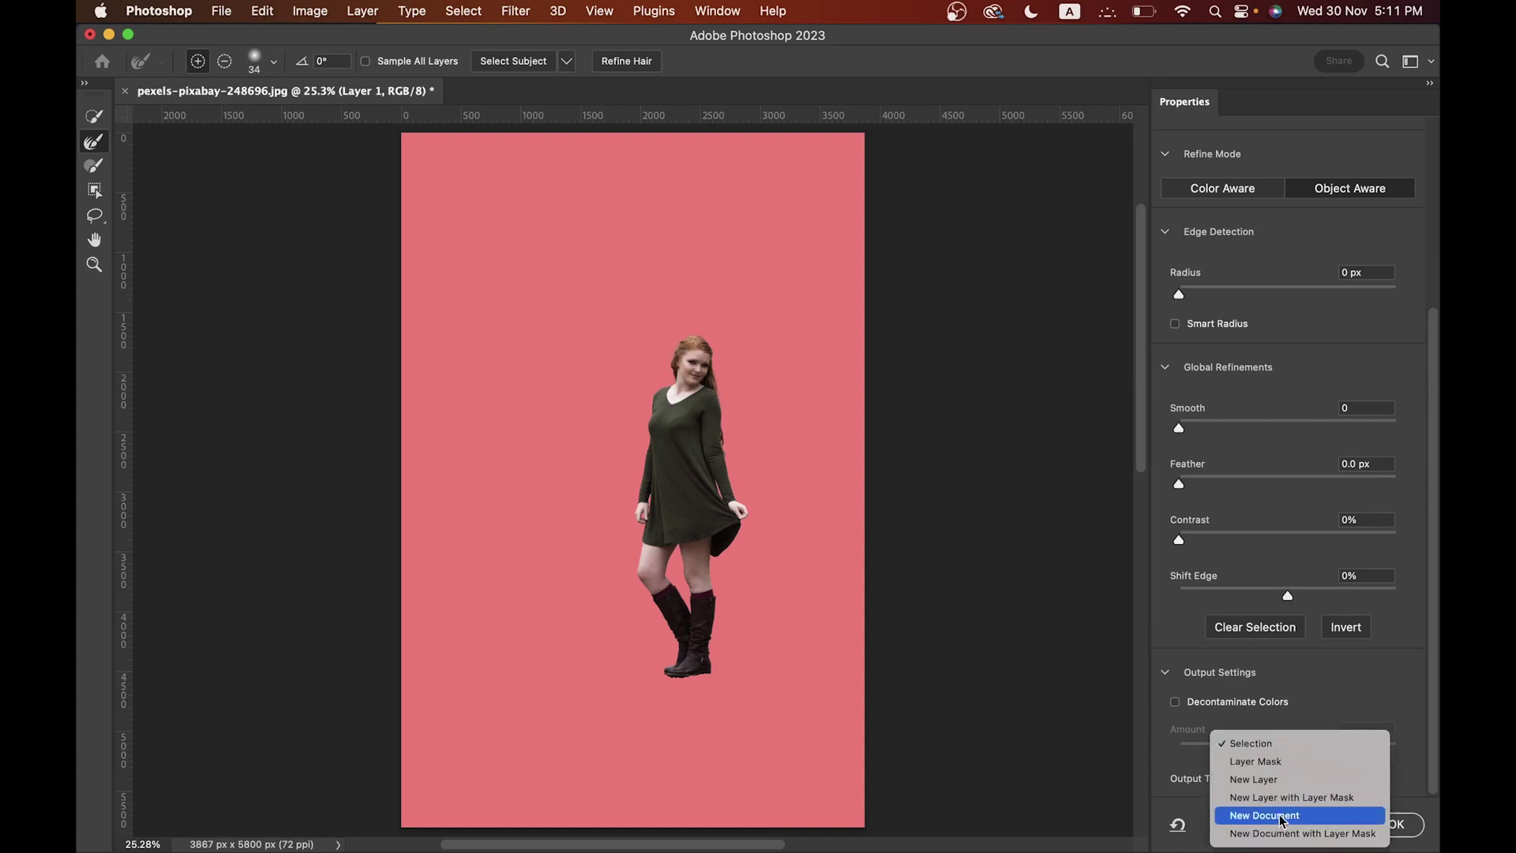
left_click(1322, 798)
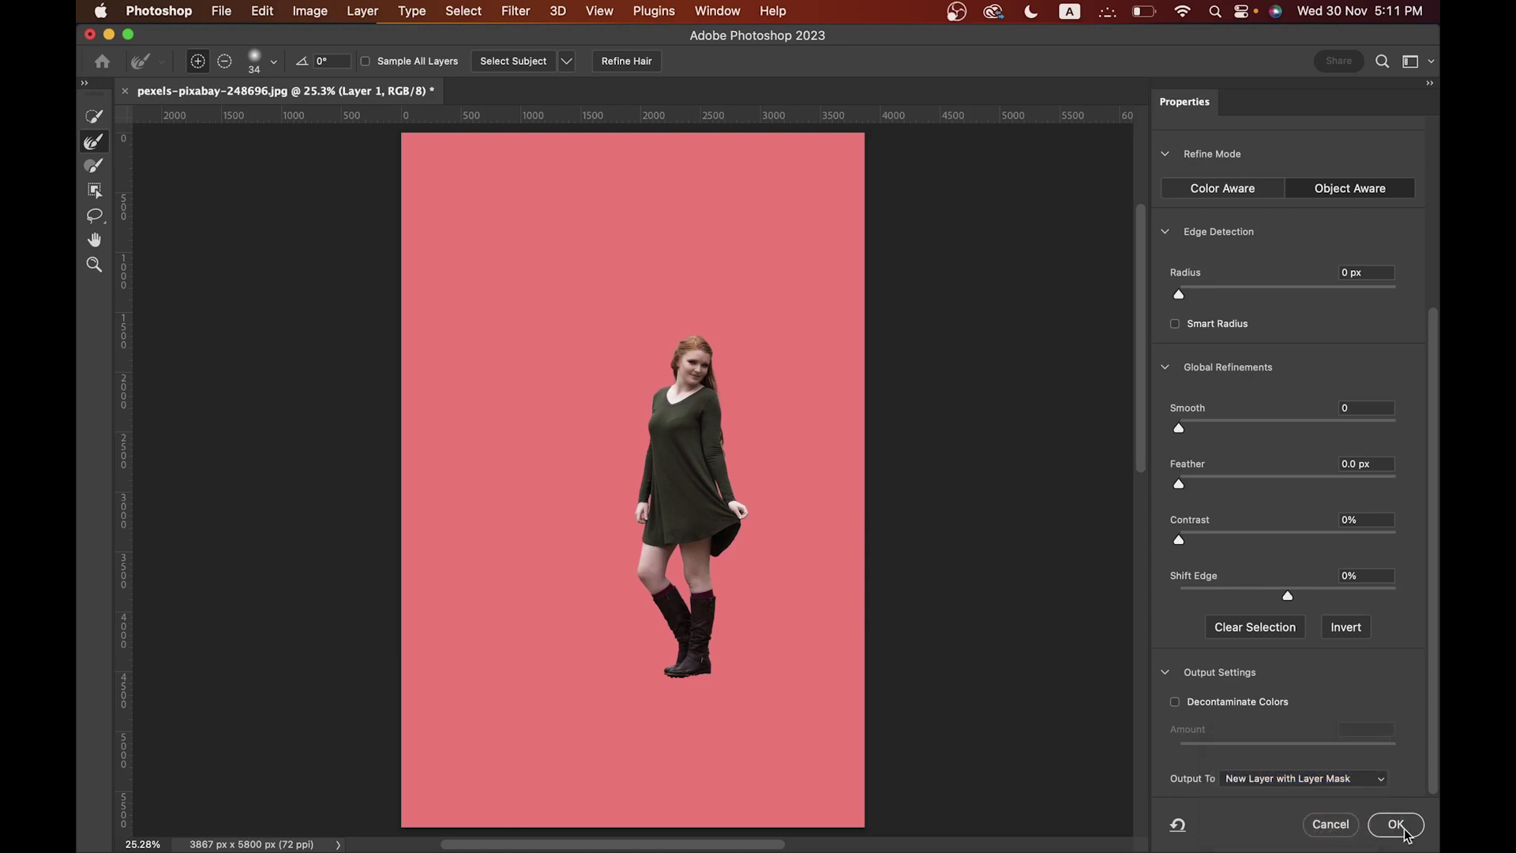
left_click(1399, 826)
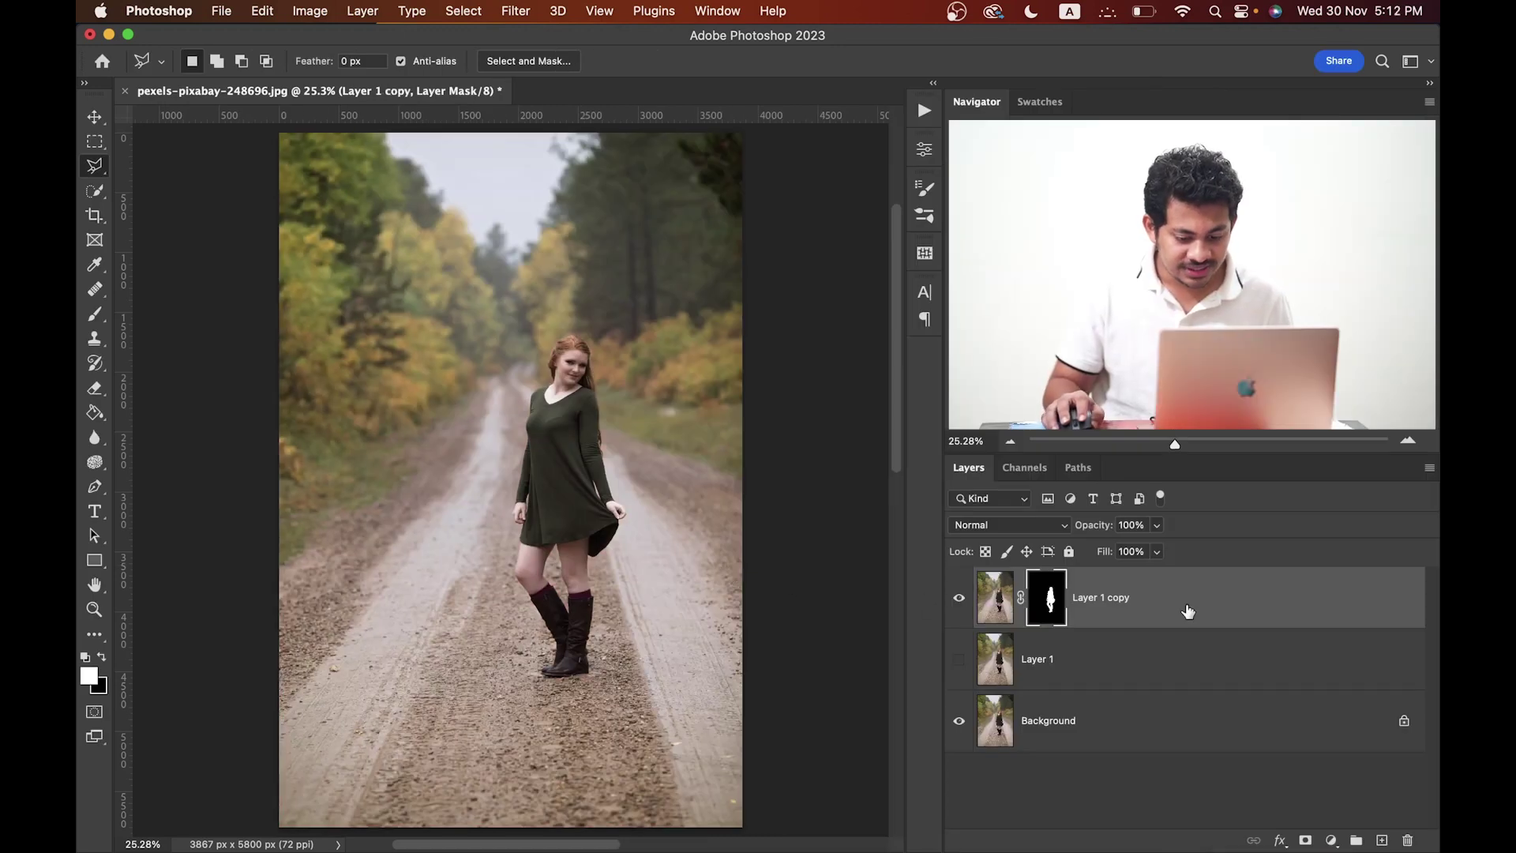
Step: Rename the masked layer copy as Subject
left_click(1123, 602)
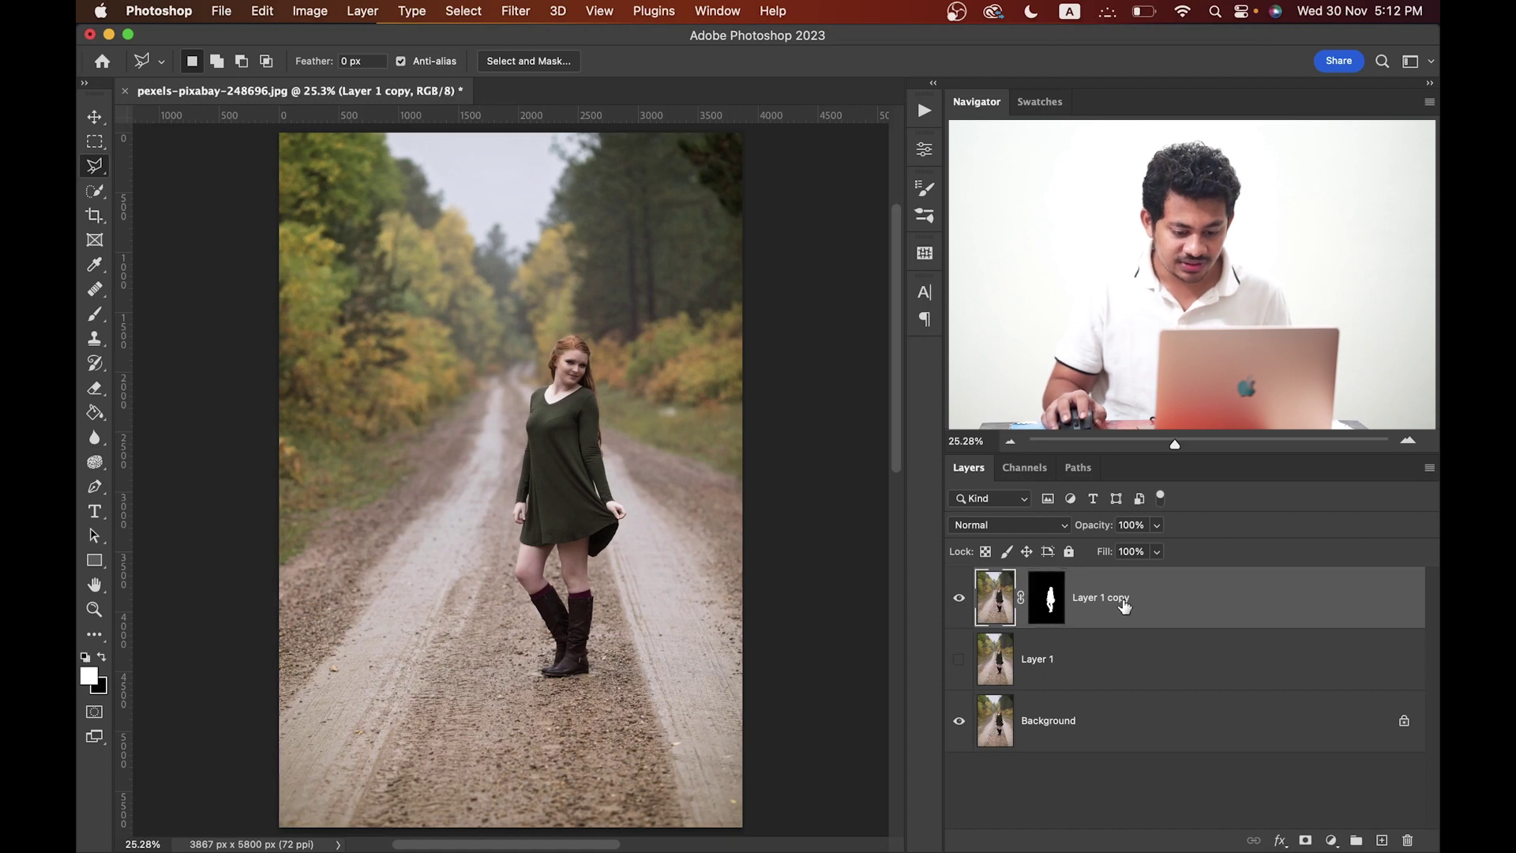
double_click(1124, 603)
type("Subject")
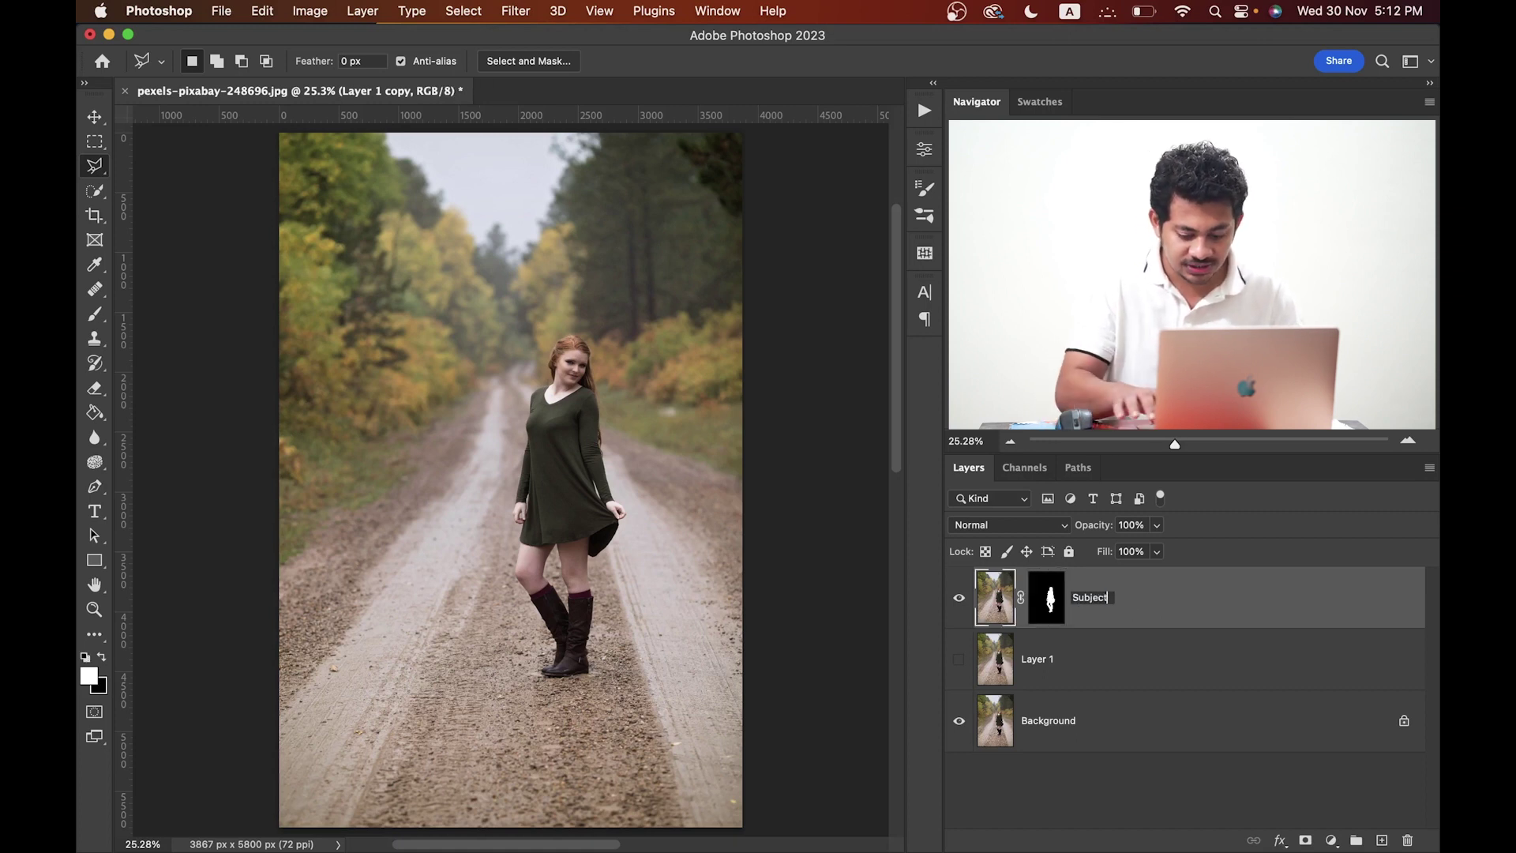
key("Return")
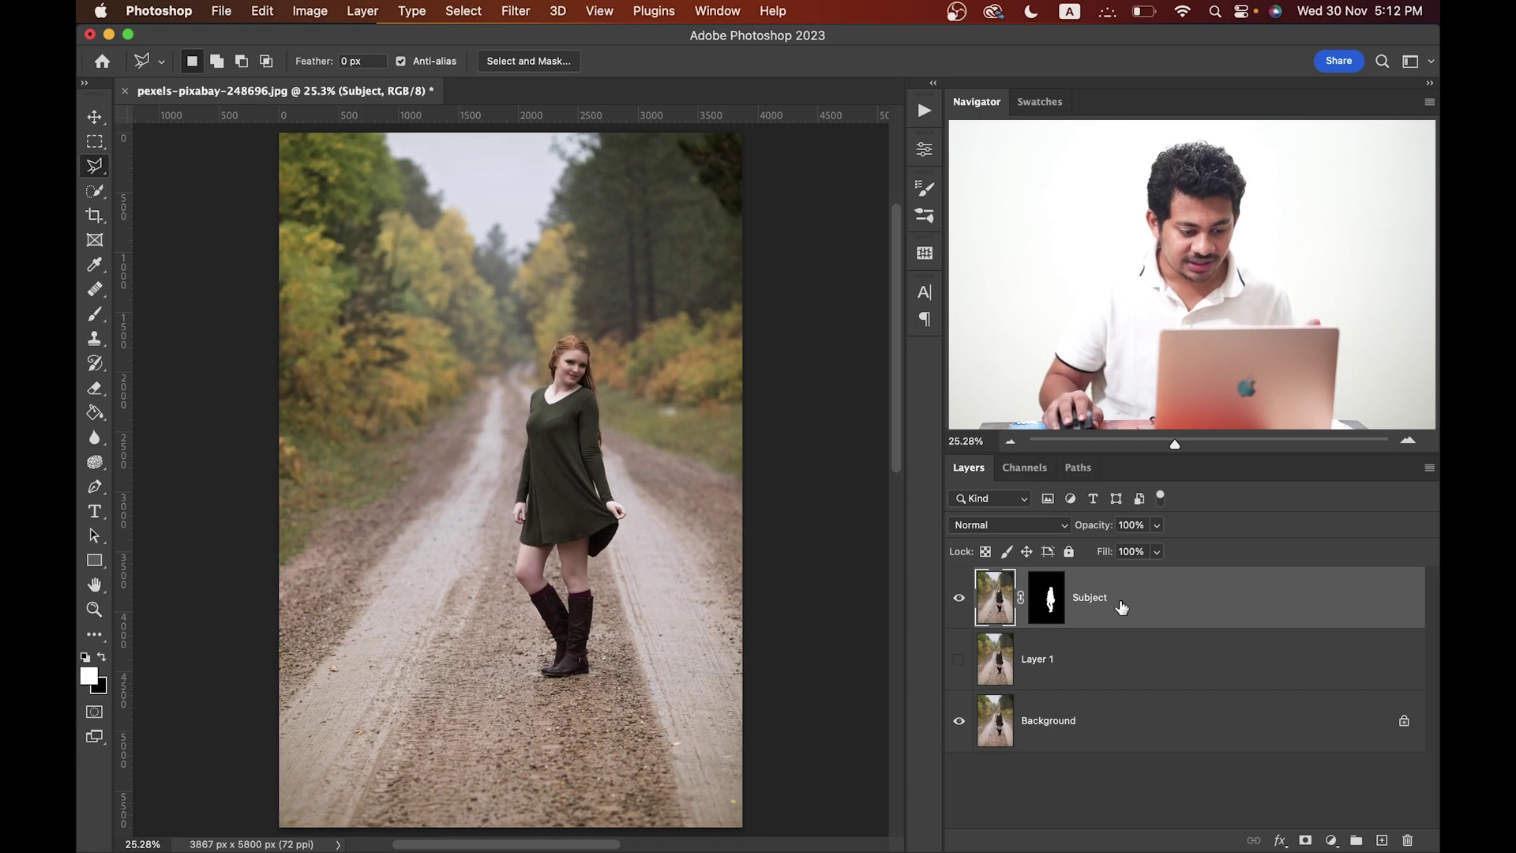
Step: Make Layer 1 visible again and rename it as BG
left_click(959, 660)
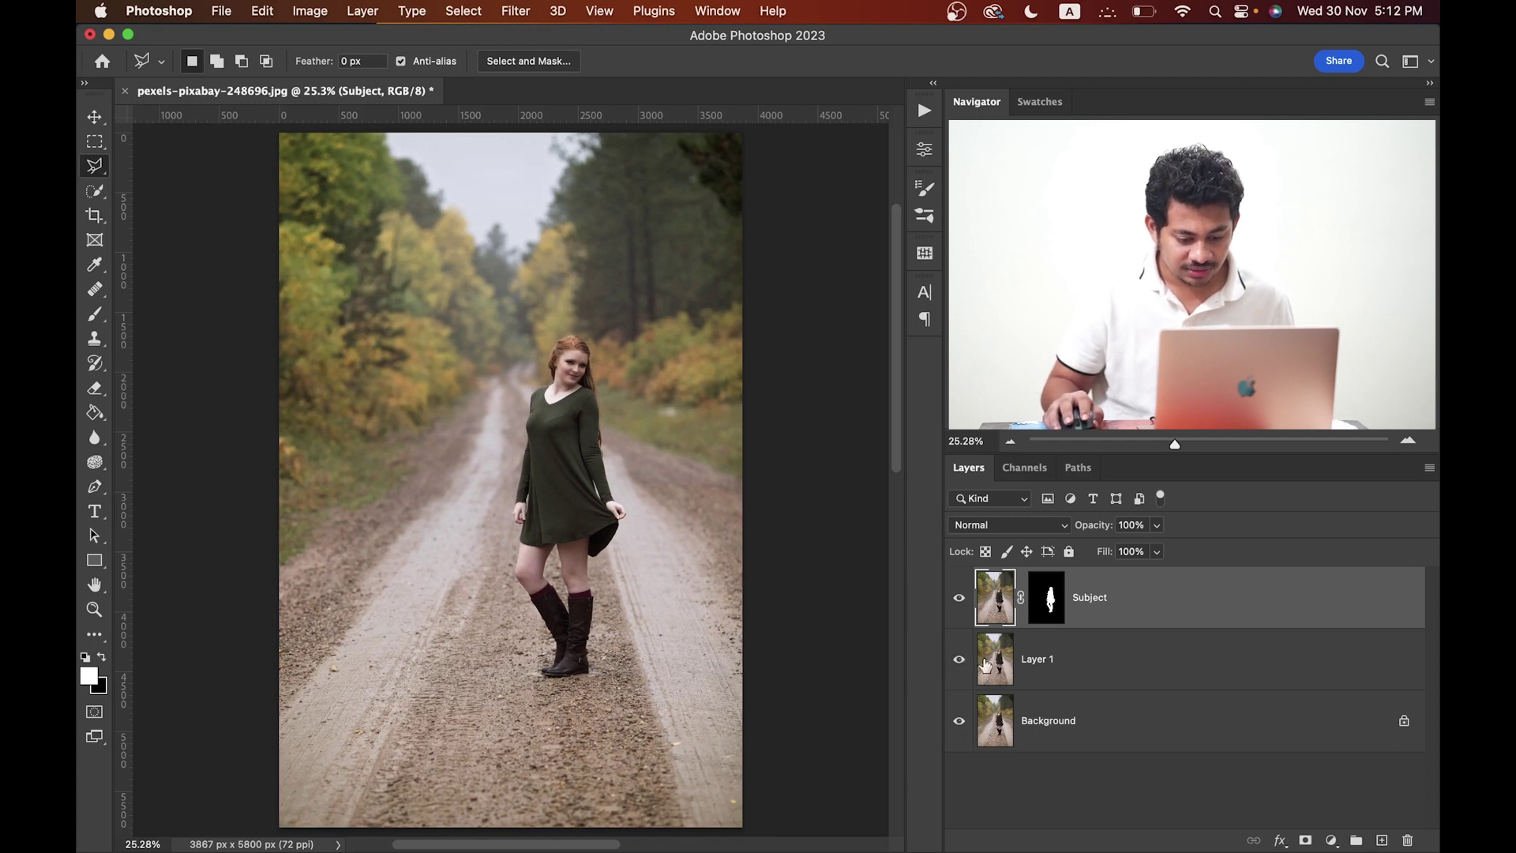
double_click(1049, 658)
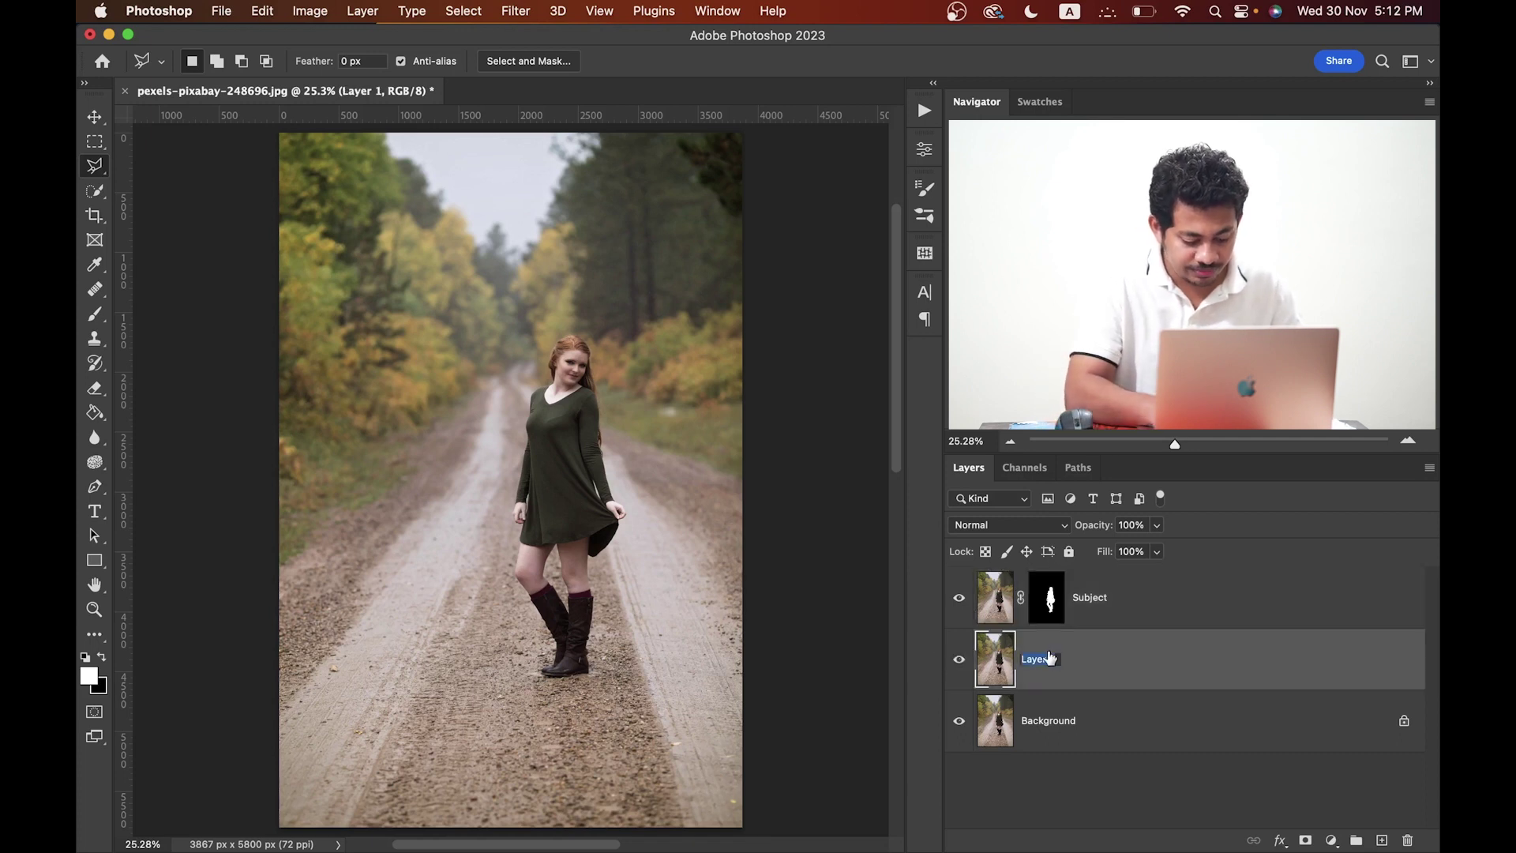
type("BG")
key("Return")
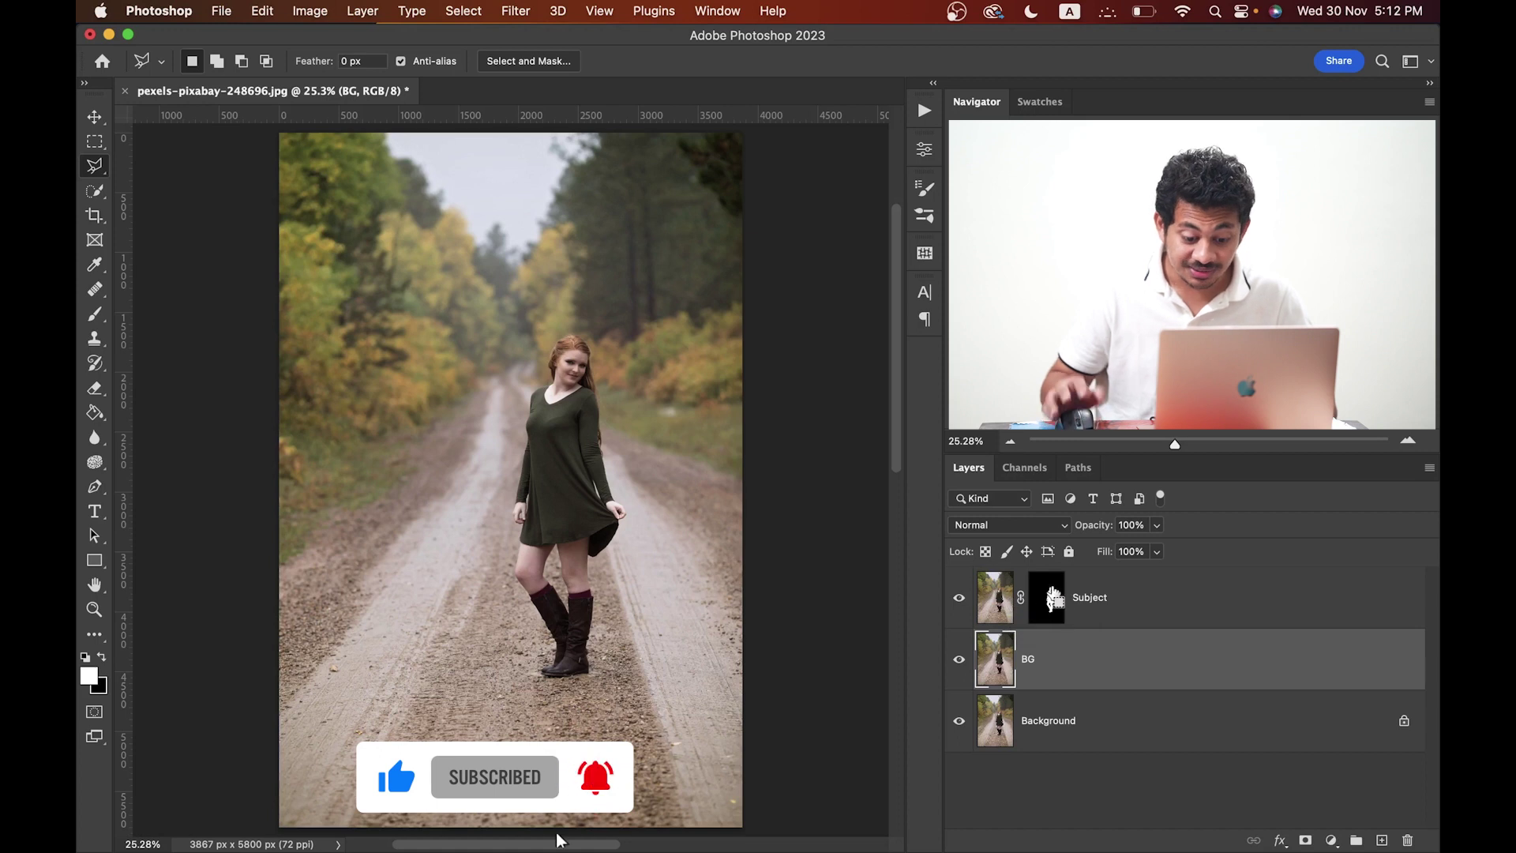
Step: Load the Subject layer's mask as a selection and expand it by 25 pixels, keeping the BG layer active
left_click(1053, 597, "super")
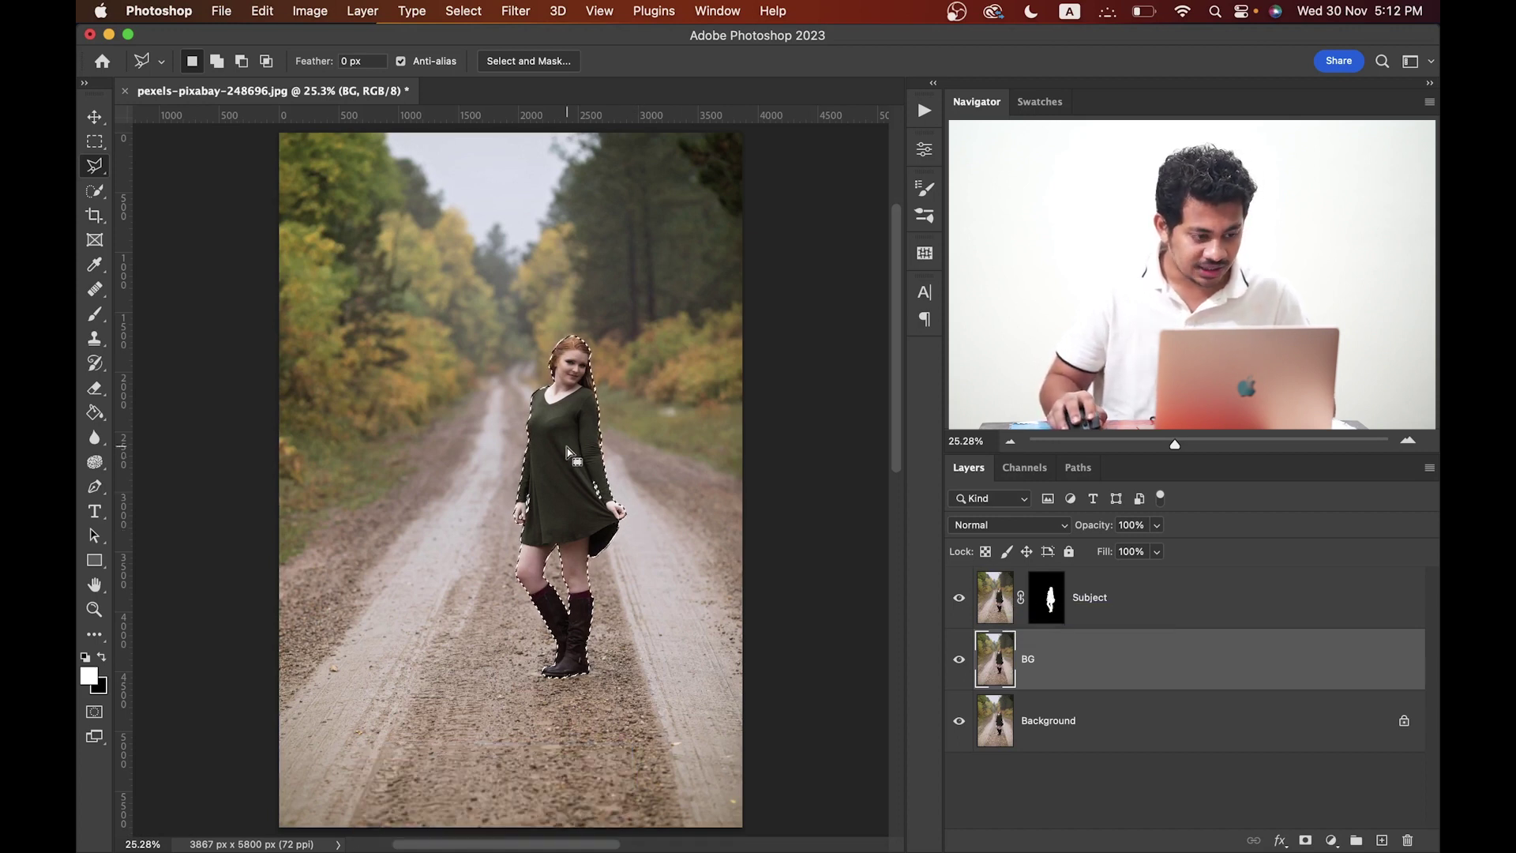
left_click(465, 11)
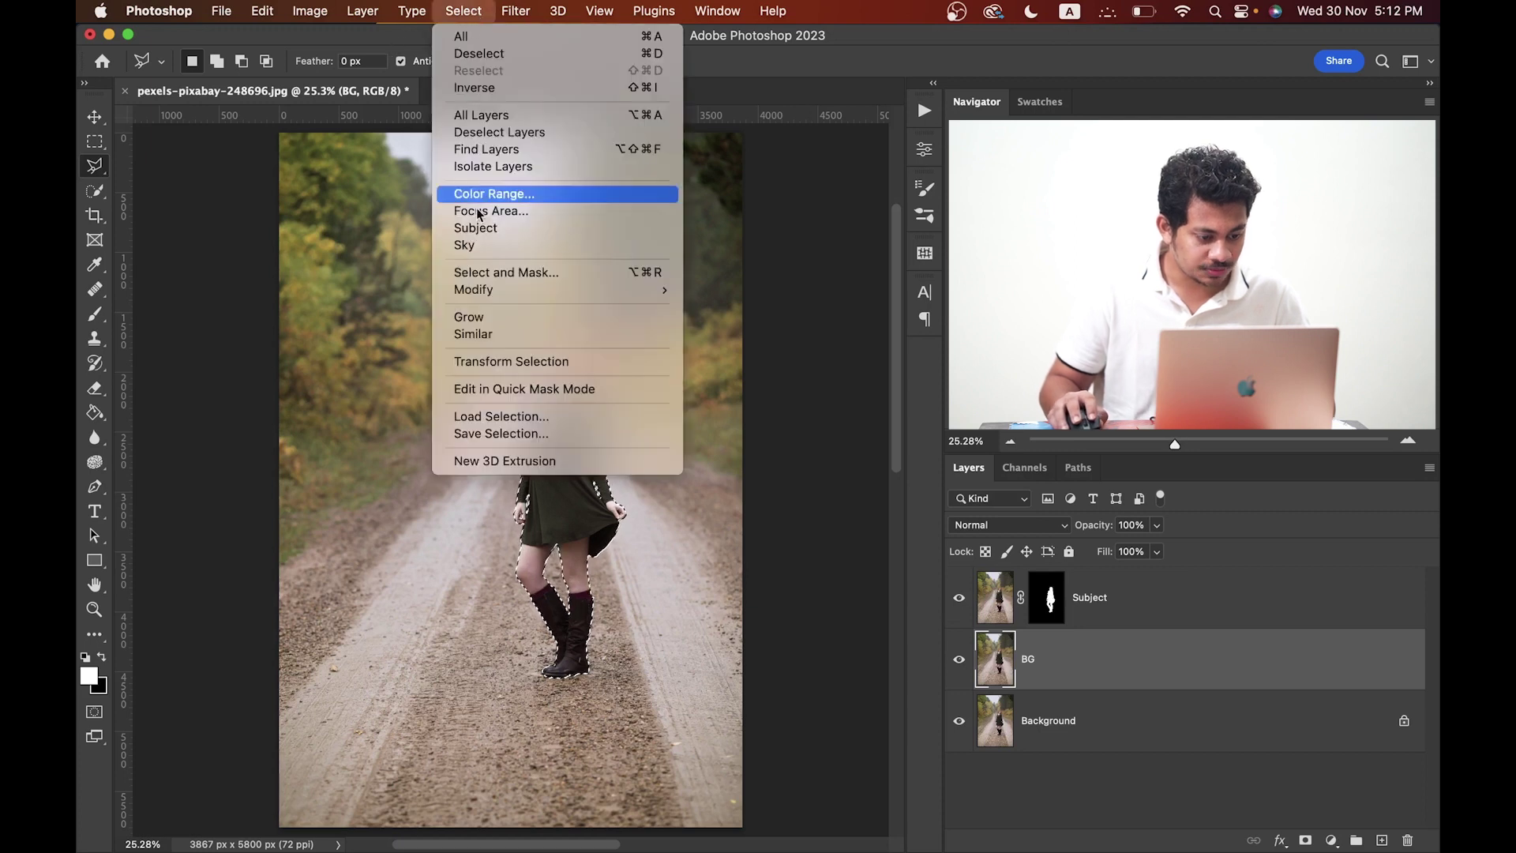
mouse_move(570, 290)
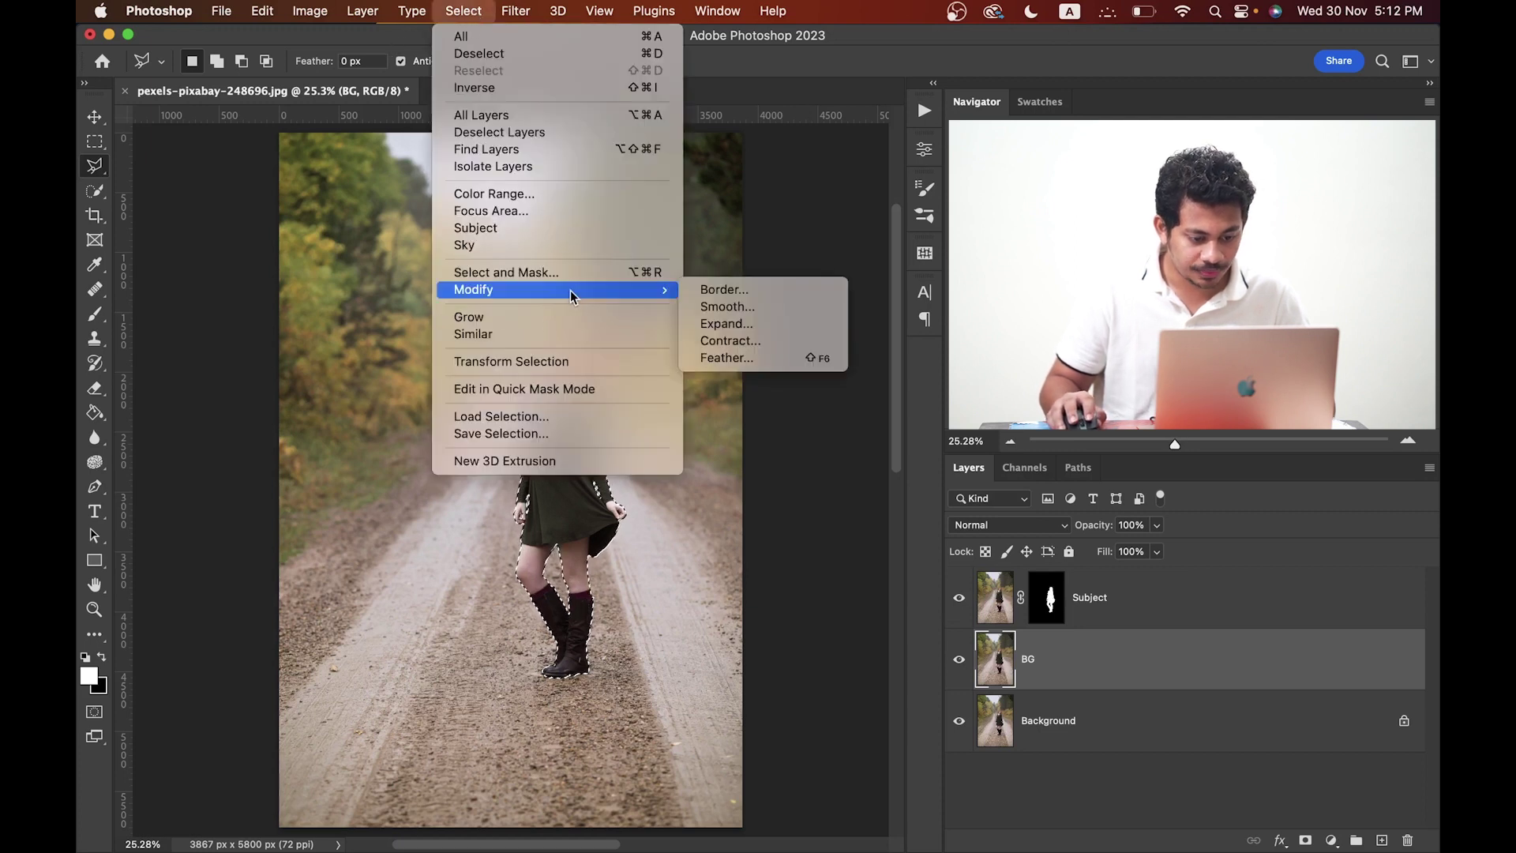
left_click(750, 329)
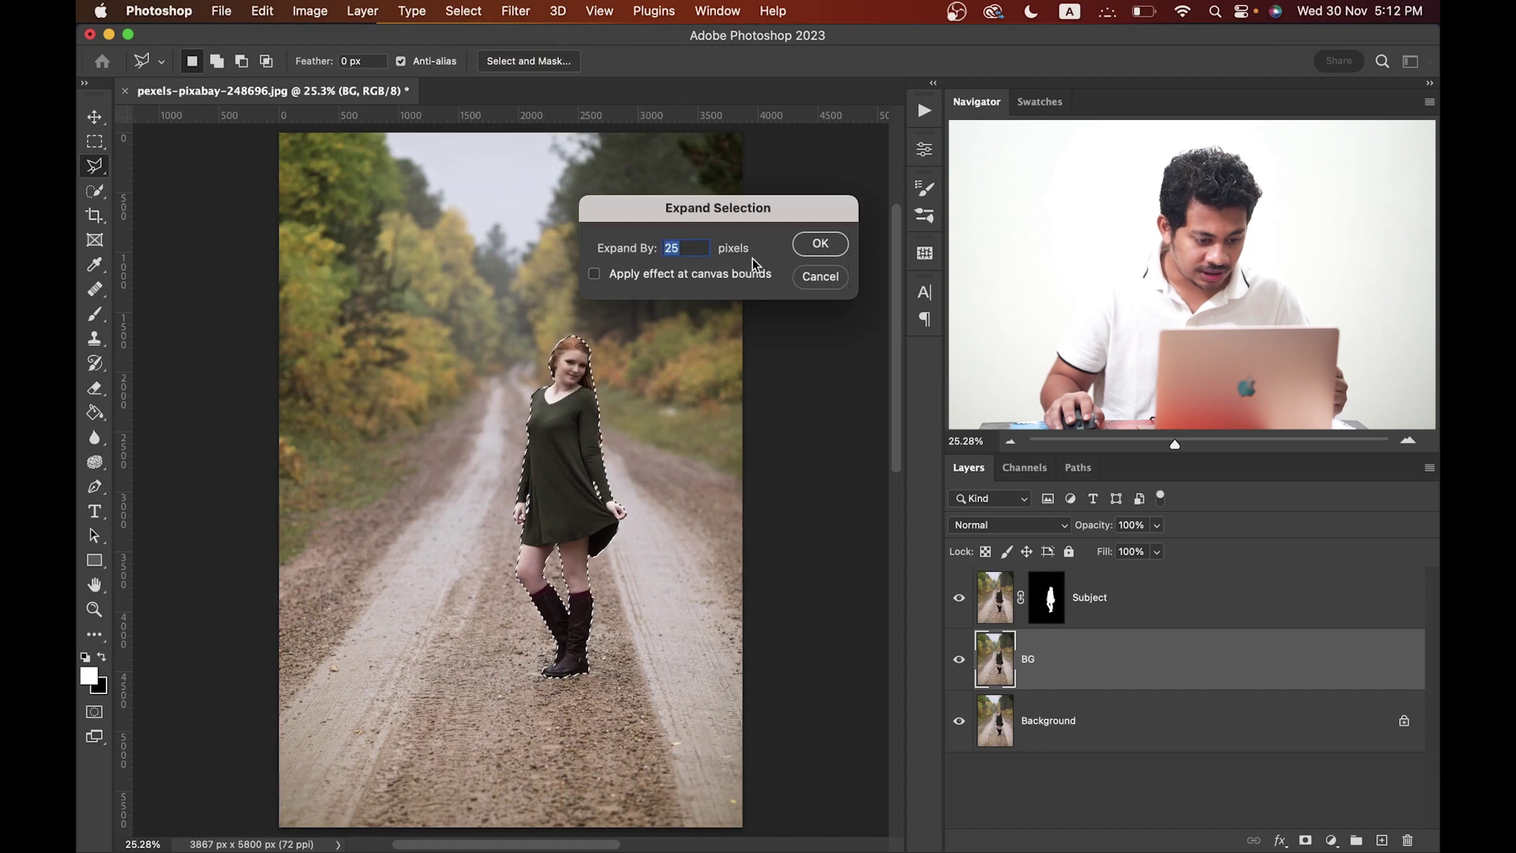
left_click(813, 249)
Step: Remove the woman from the BG layer using Content-Aware Fill with rectangular sampling, output to the current layer
key("super+equal")
key("super+equal")
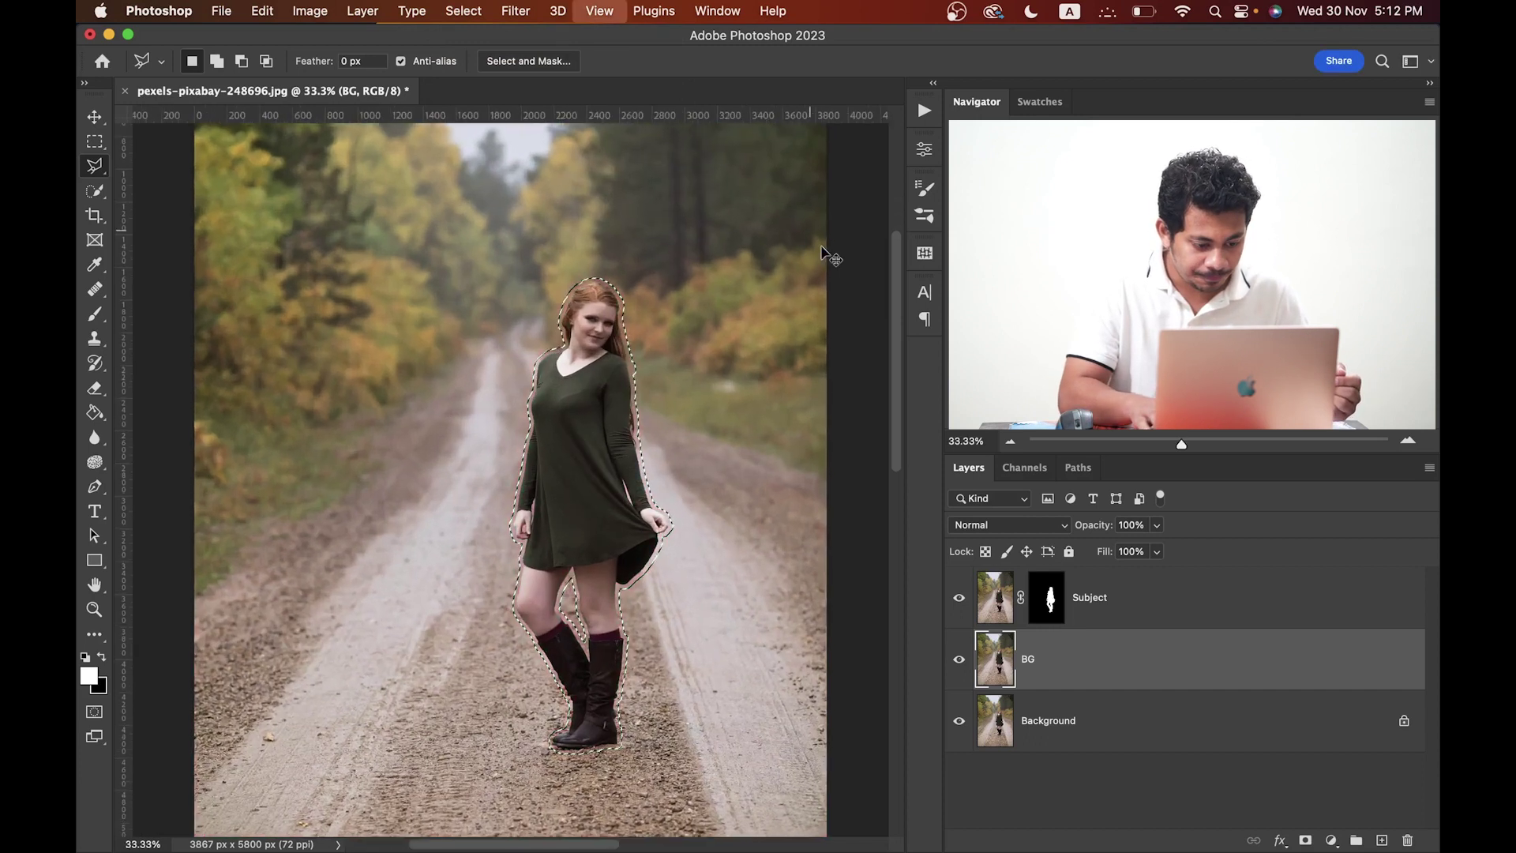
left_click_drag(821, 244, 769, 273)
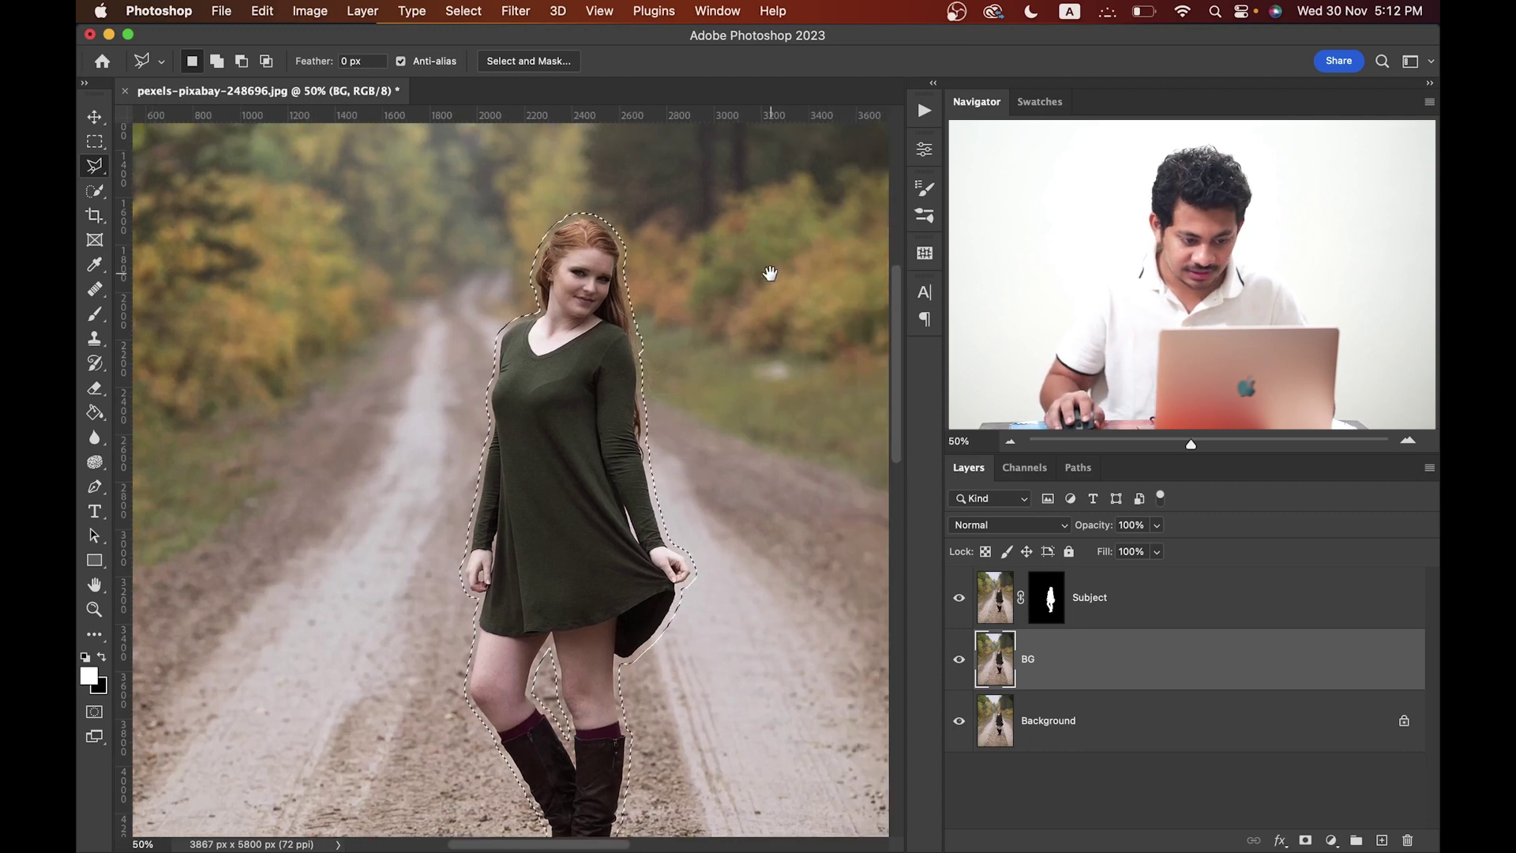
right_click(589, 326)
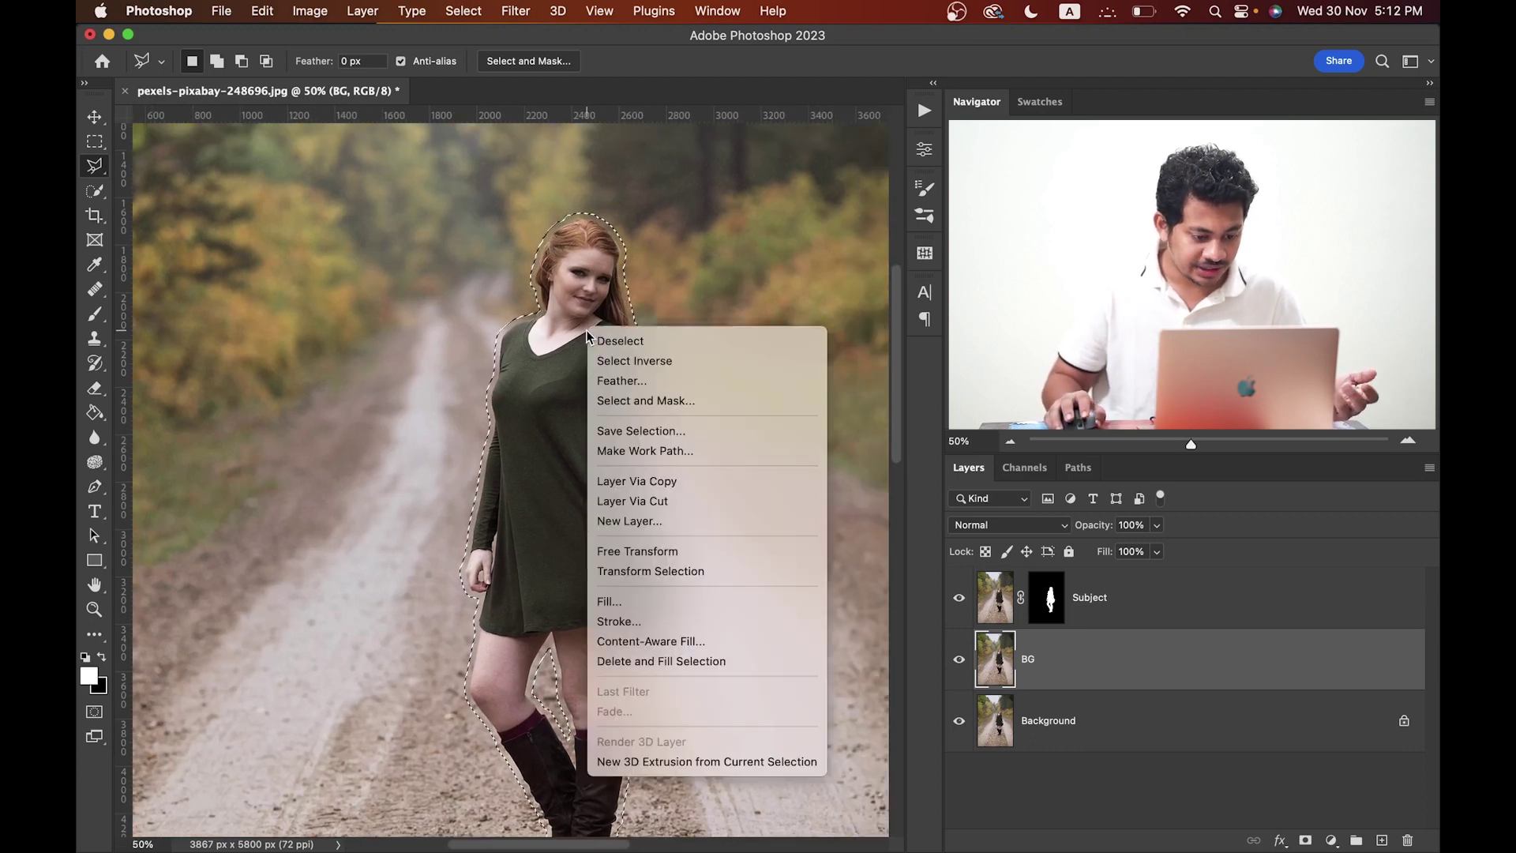
left_click(684, 643)
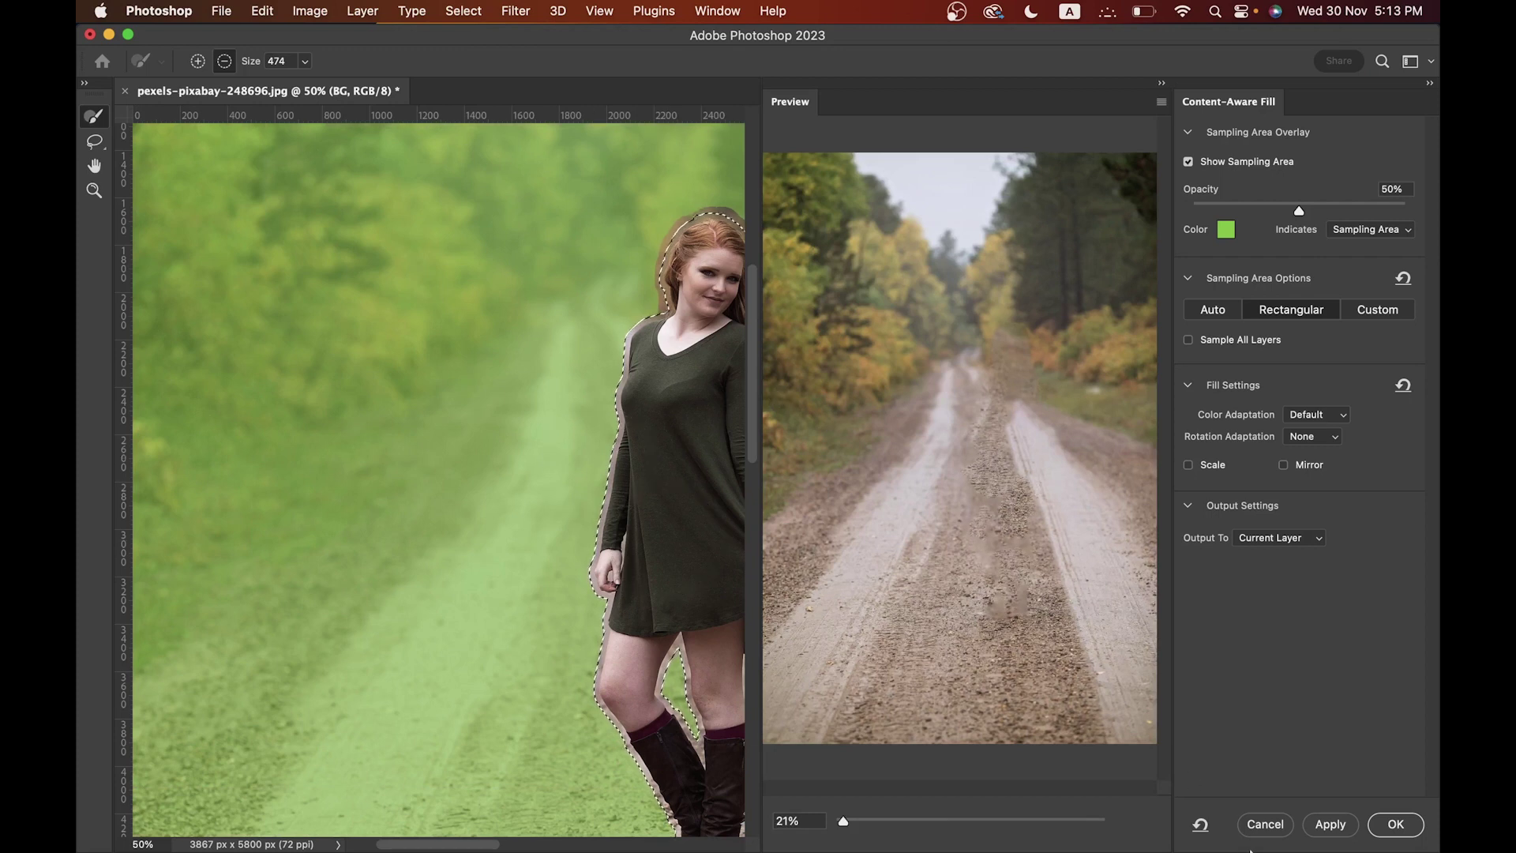
left_click(1396, 824)
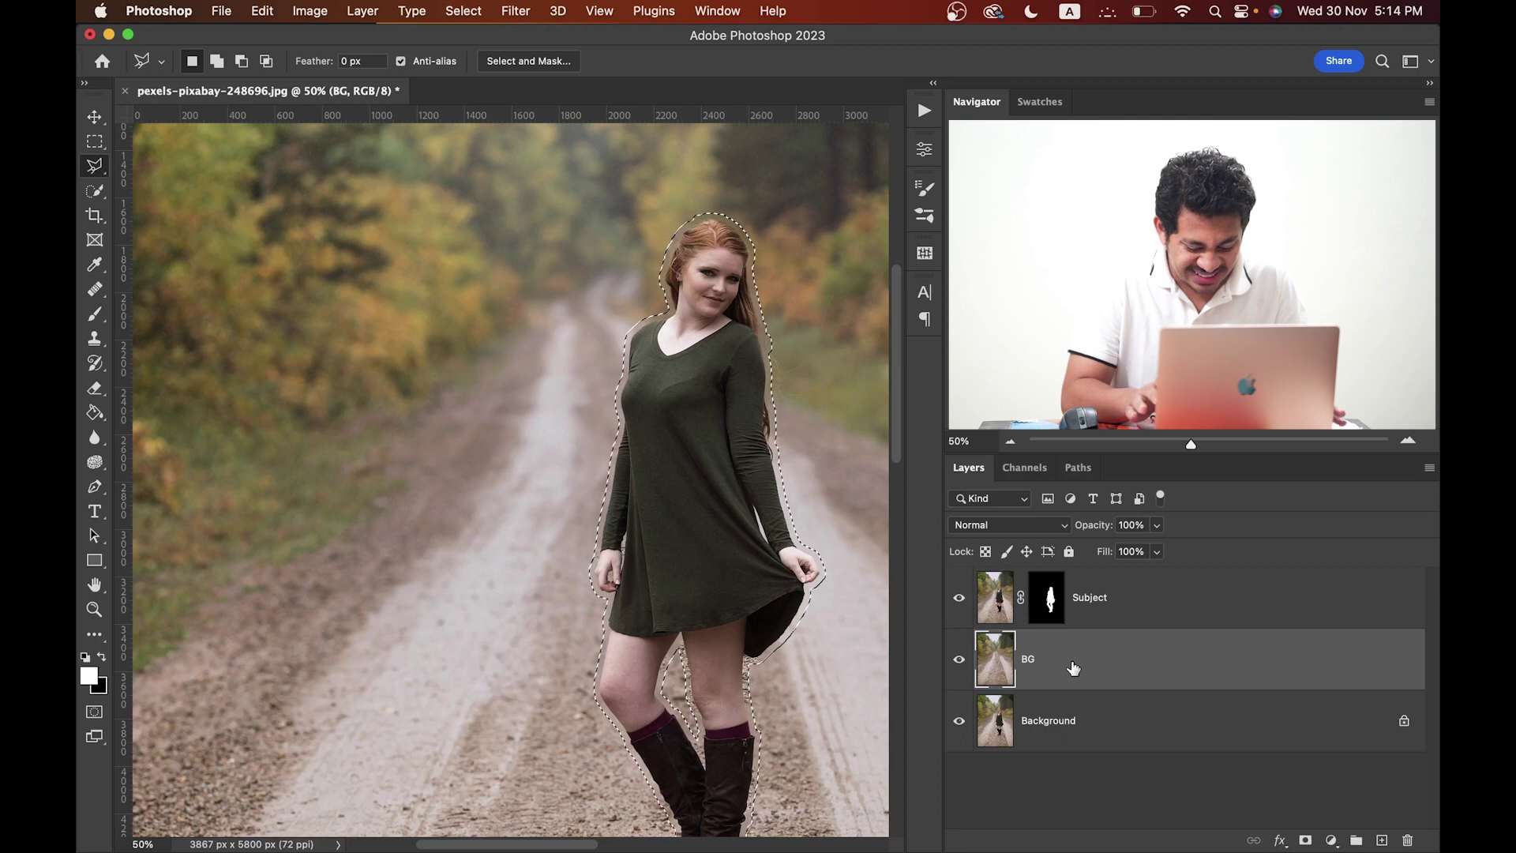
Step: Hide the Subject layer and examine the filled road area on the BG layer
key("super+0")
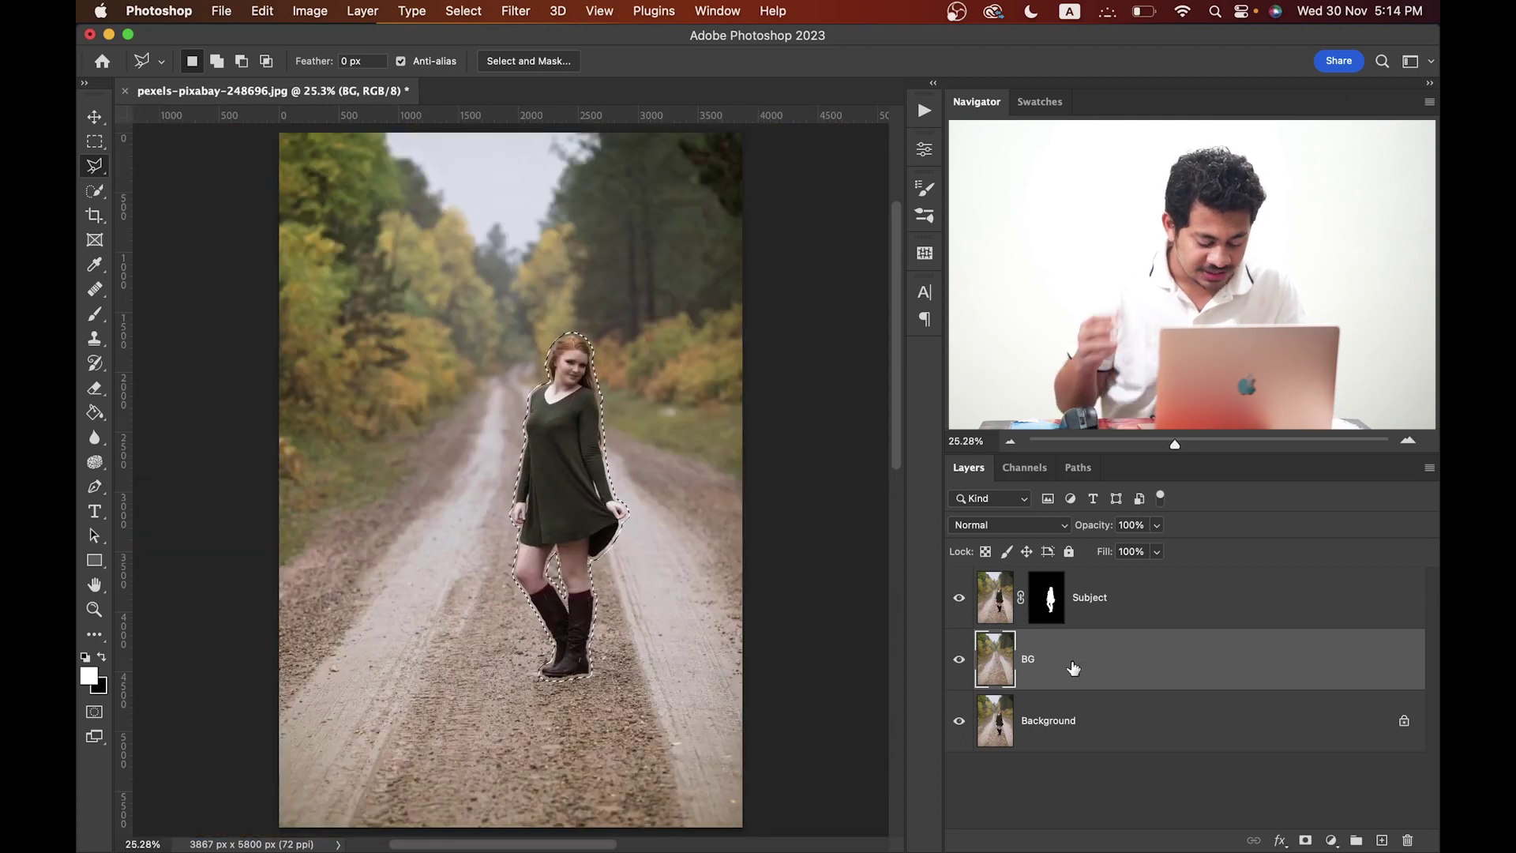
left_click(959, 602)
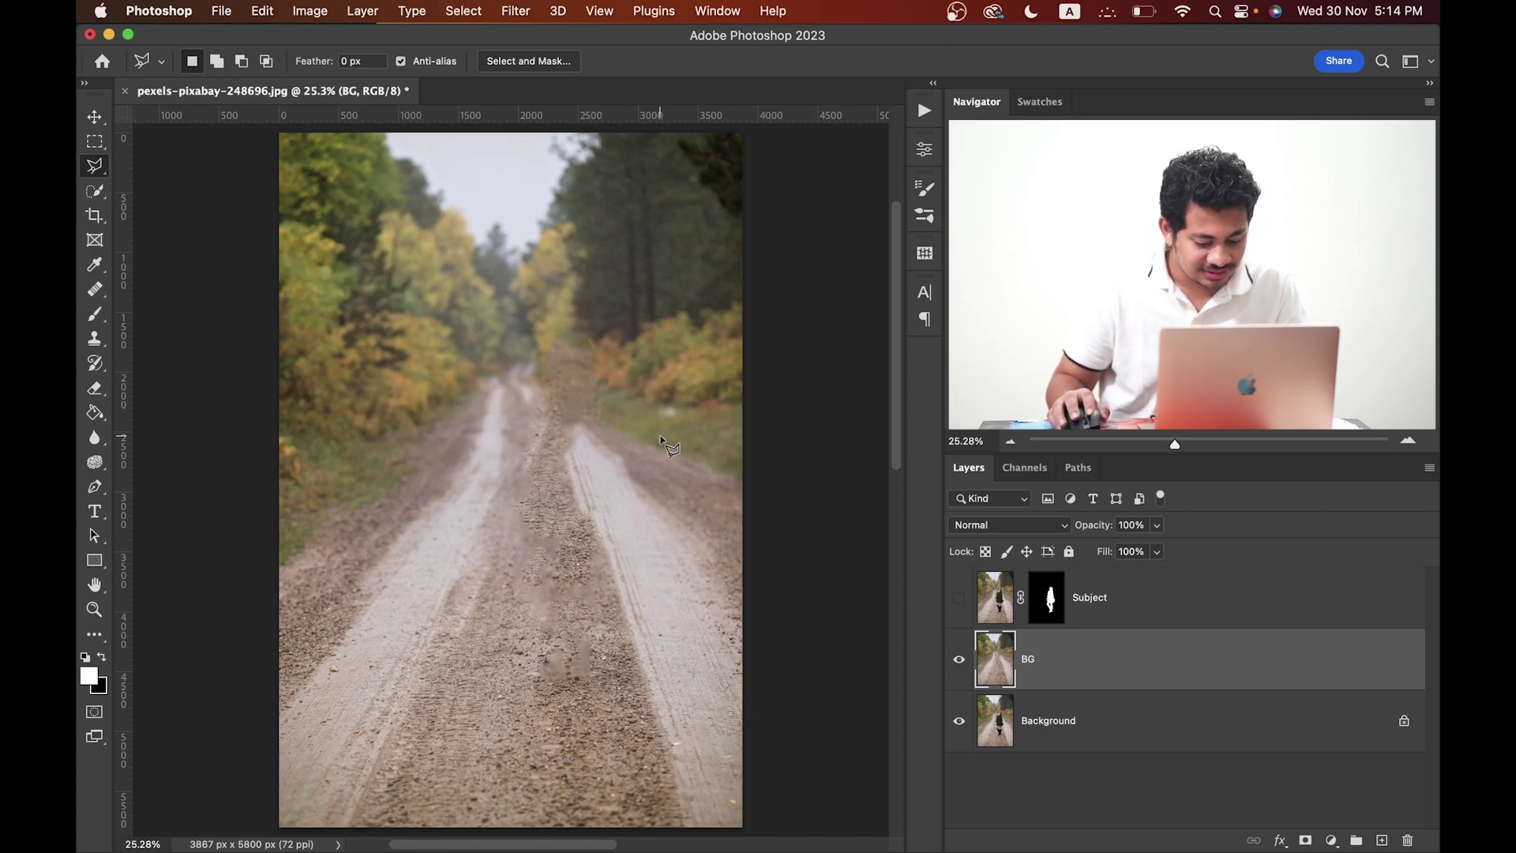
scroll(660, 440, "up", 2)
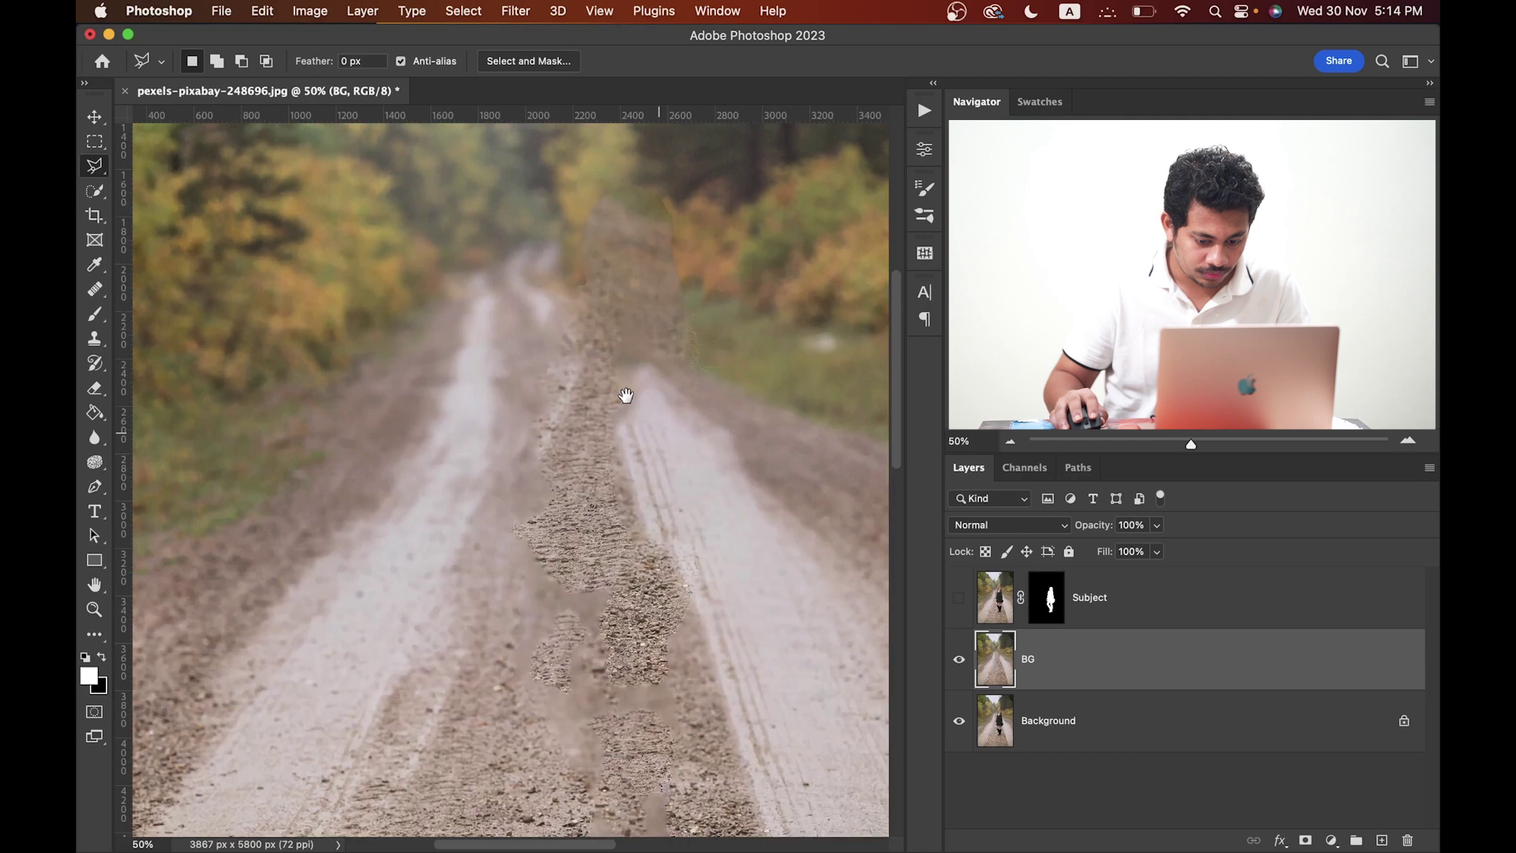
left_click_drag(623, 396, 563, 238)
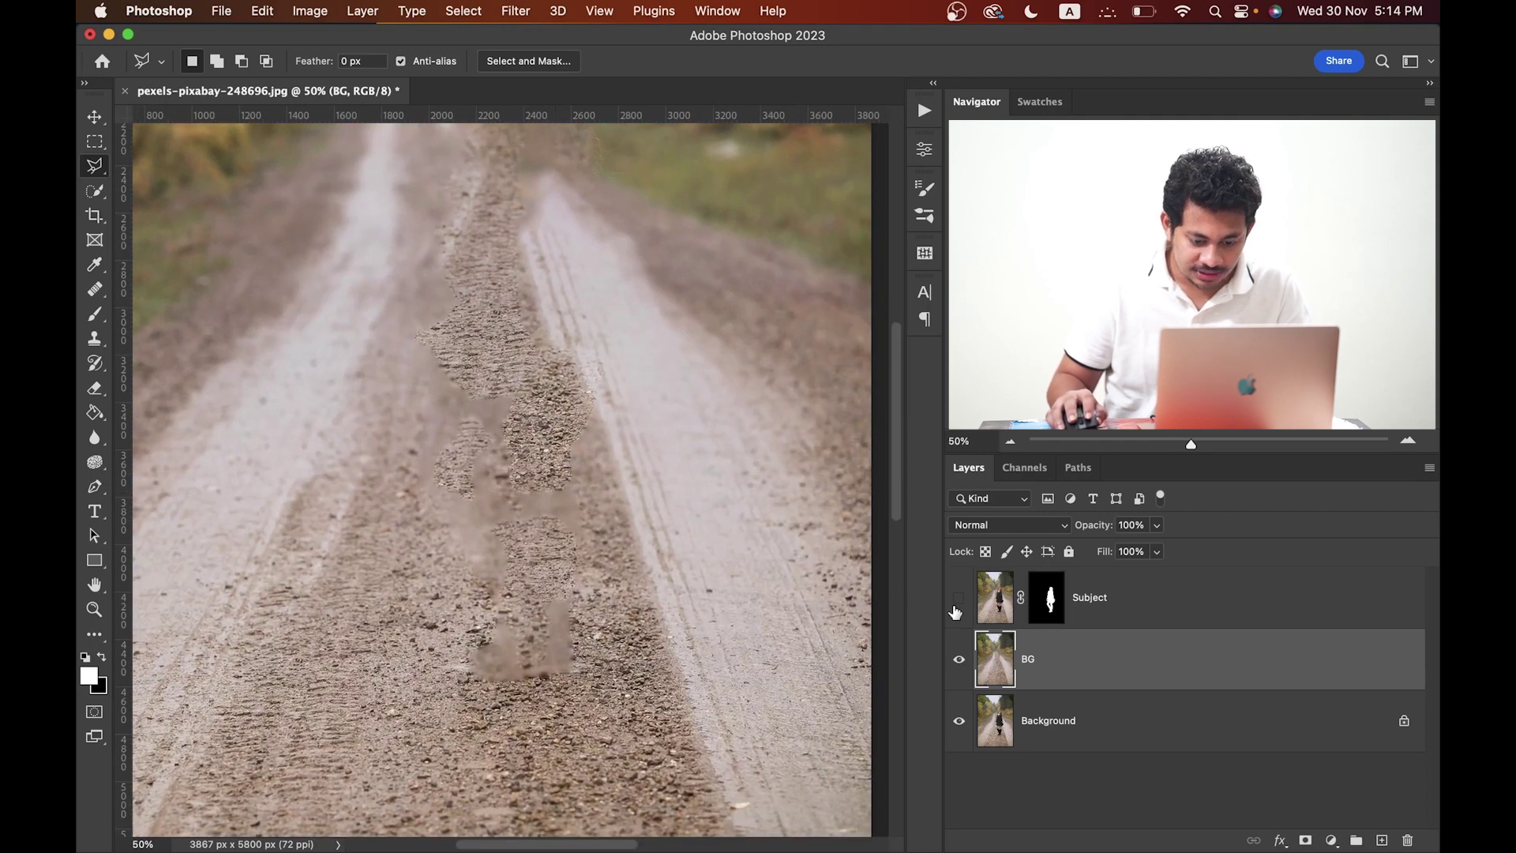
Step: Show the Subject layer again and set up the Clone Stamp tool with a soft brush of about 213 px
left_click(957, 599)
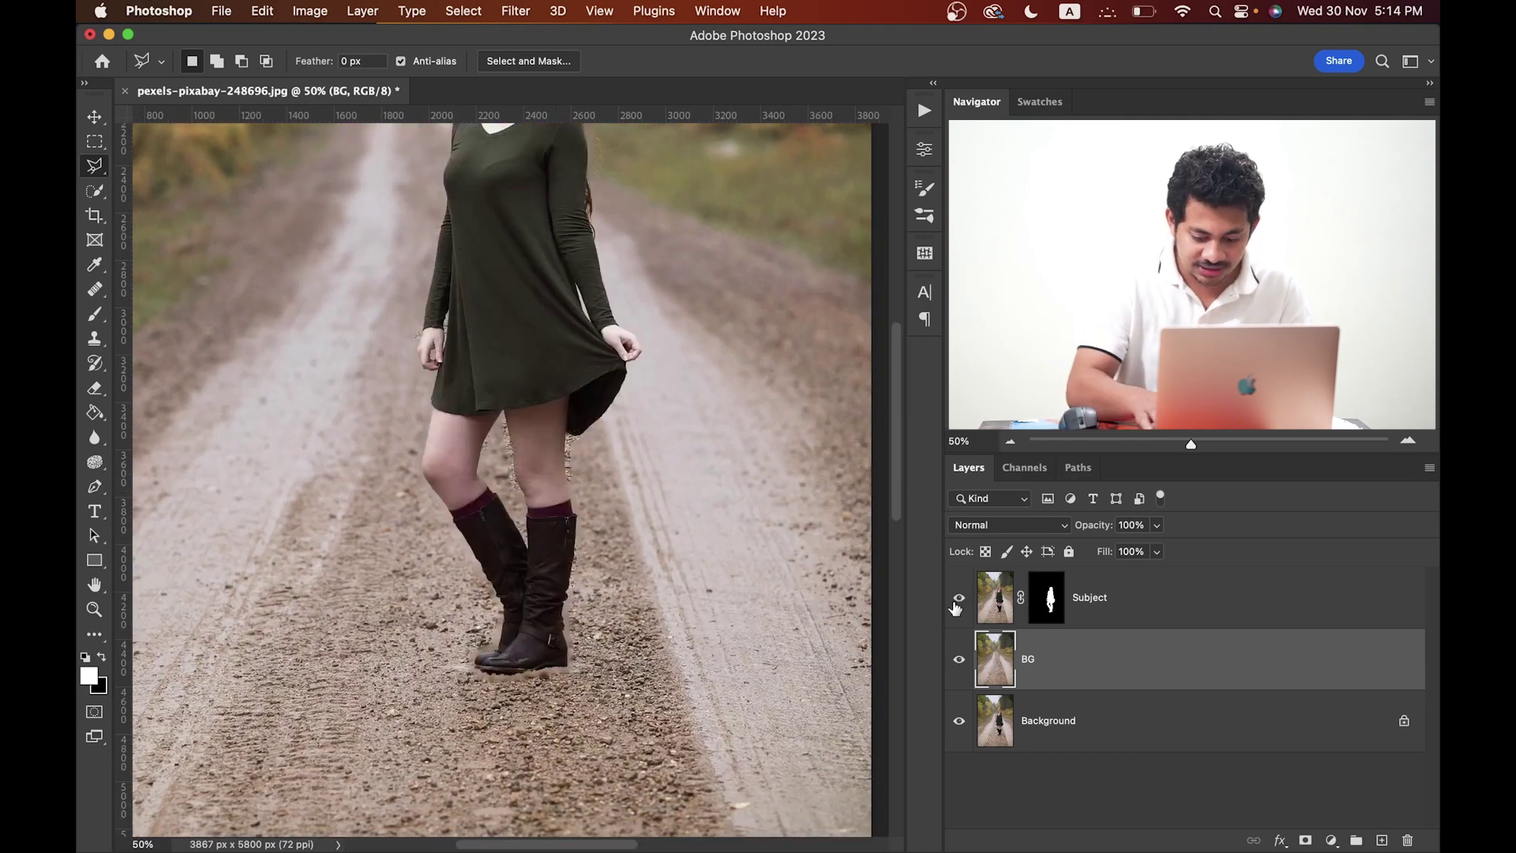
scroll(748, 413, "up", 1)
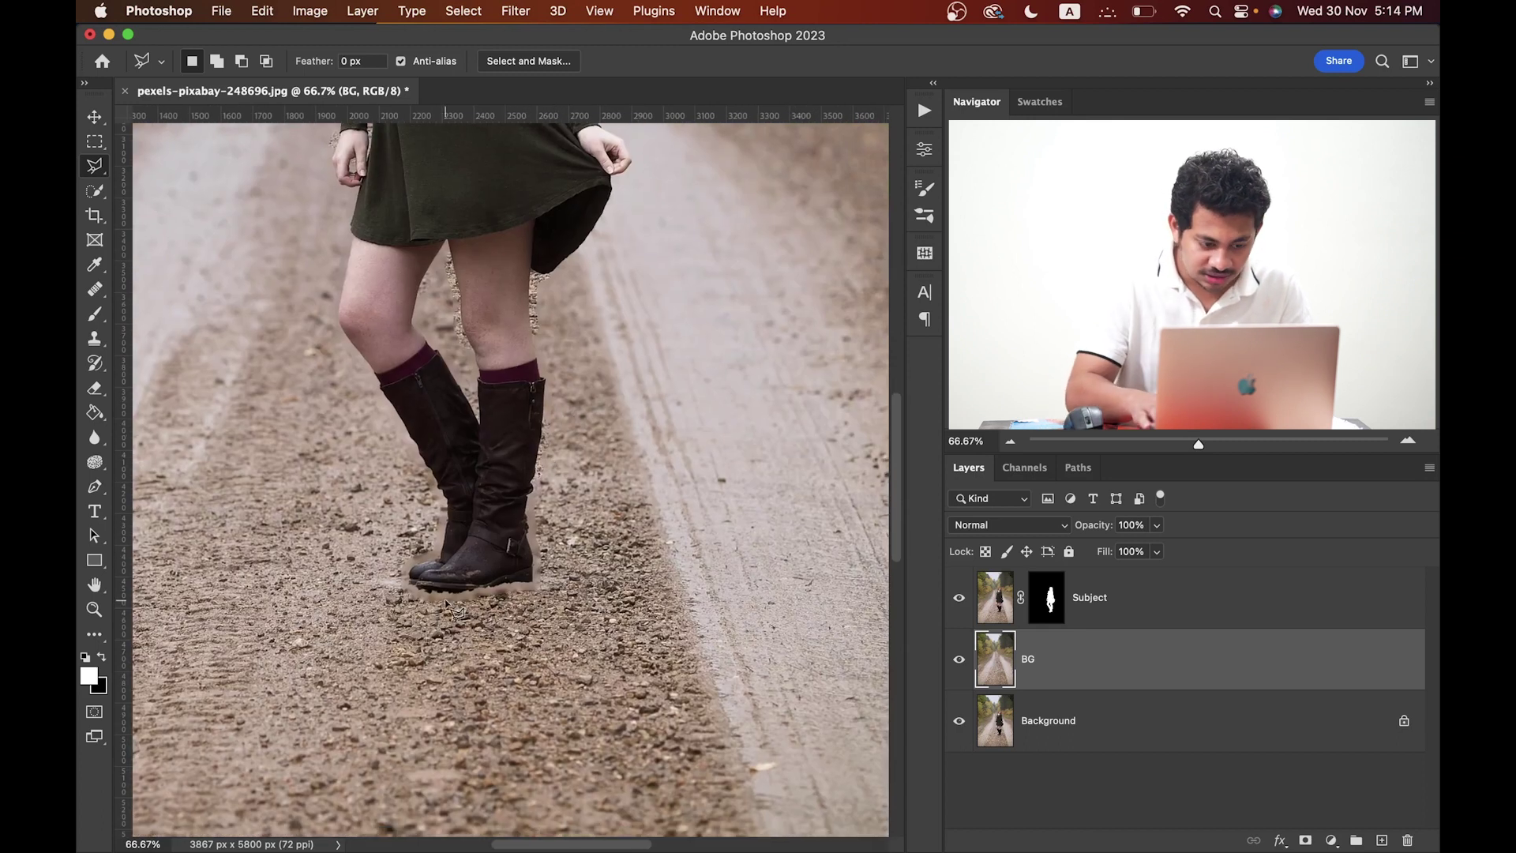
scroll(446, 604, "up", 1)
scroll(447, 595, "down", 2)
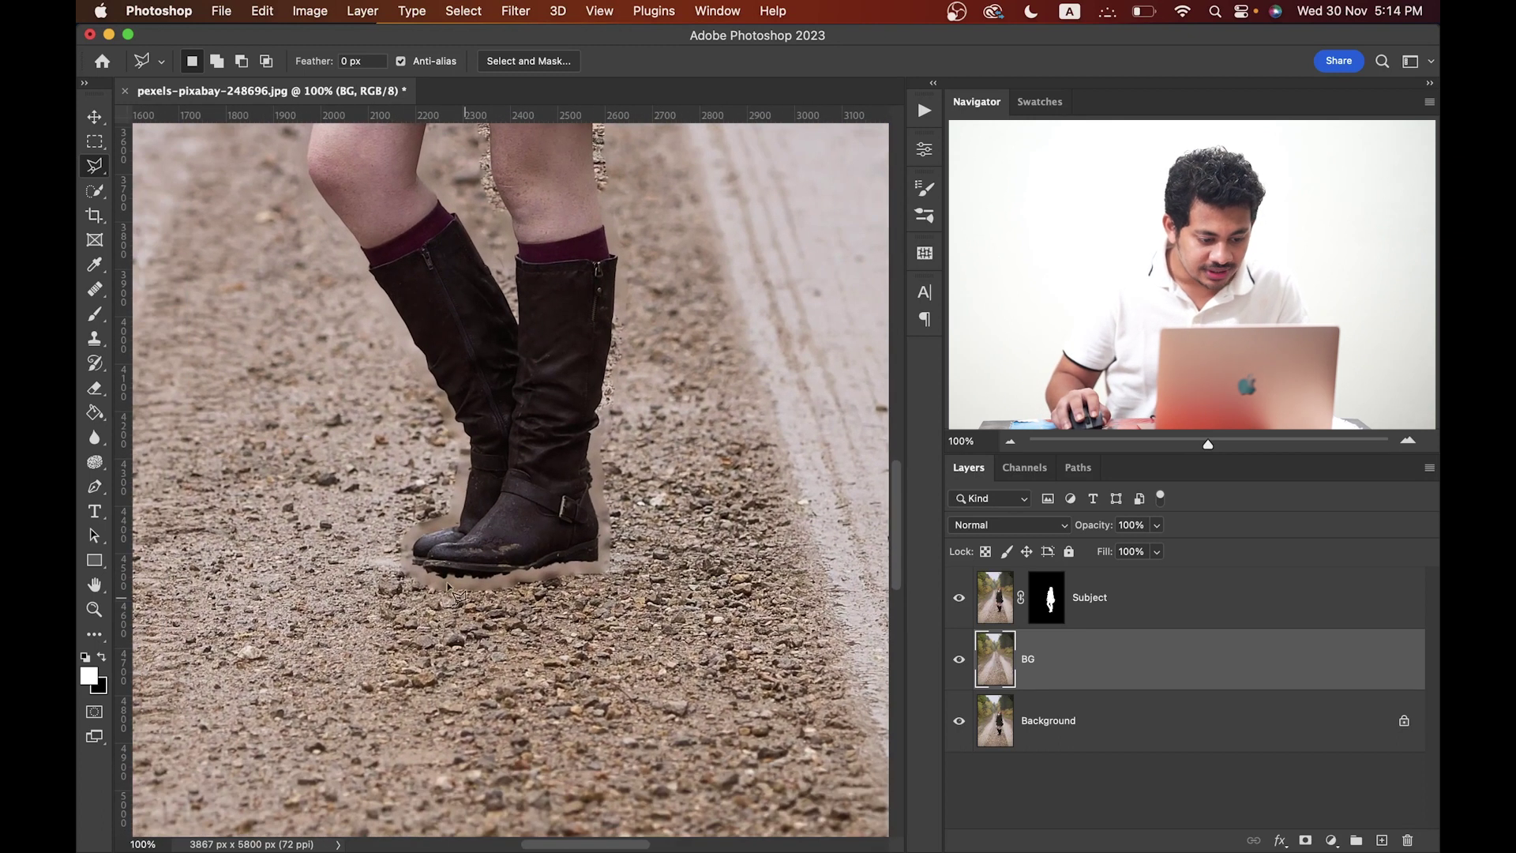
left_click(94, 337)
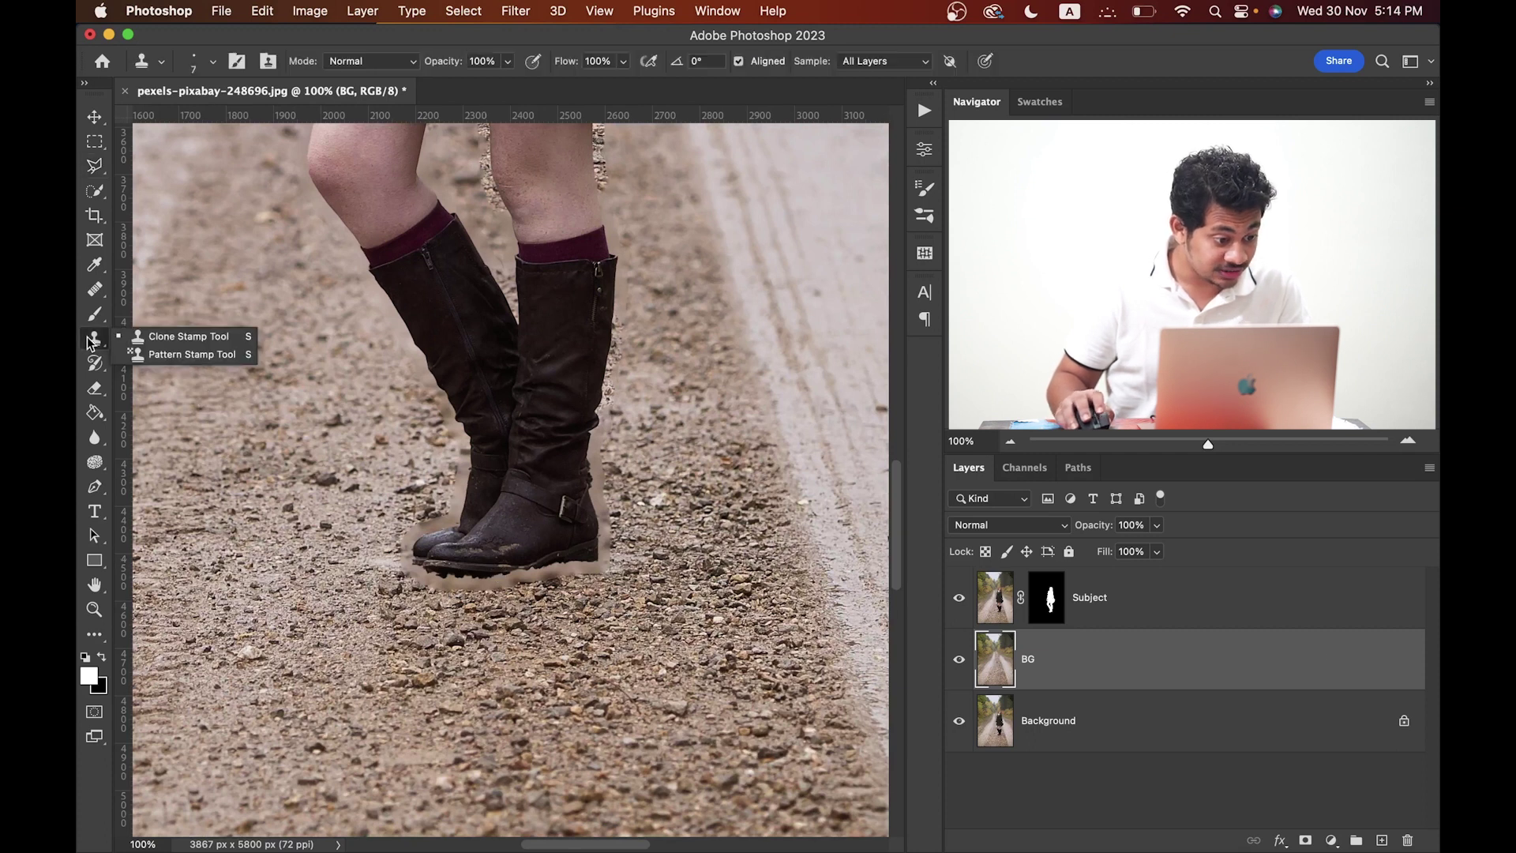
left_click(185, 341)
left_click_drag(667, 695, 664, 679)
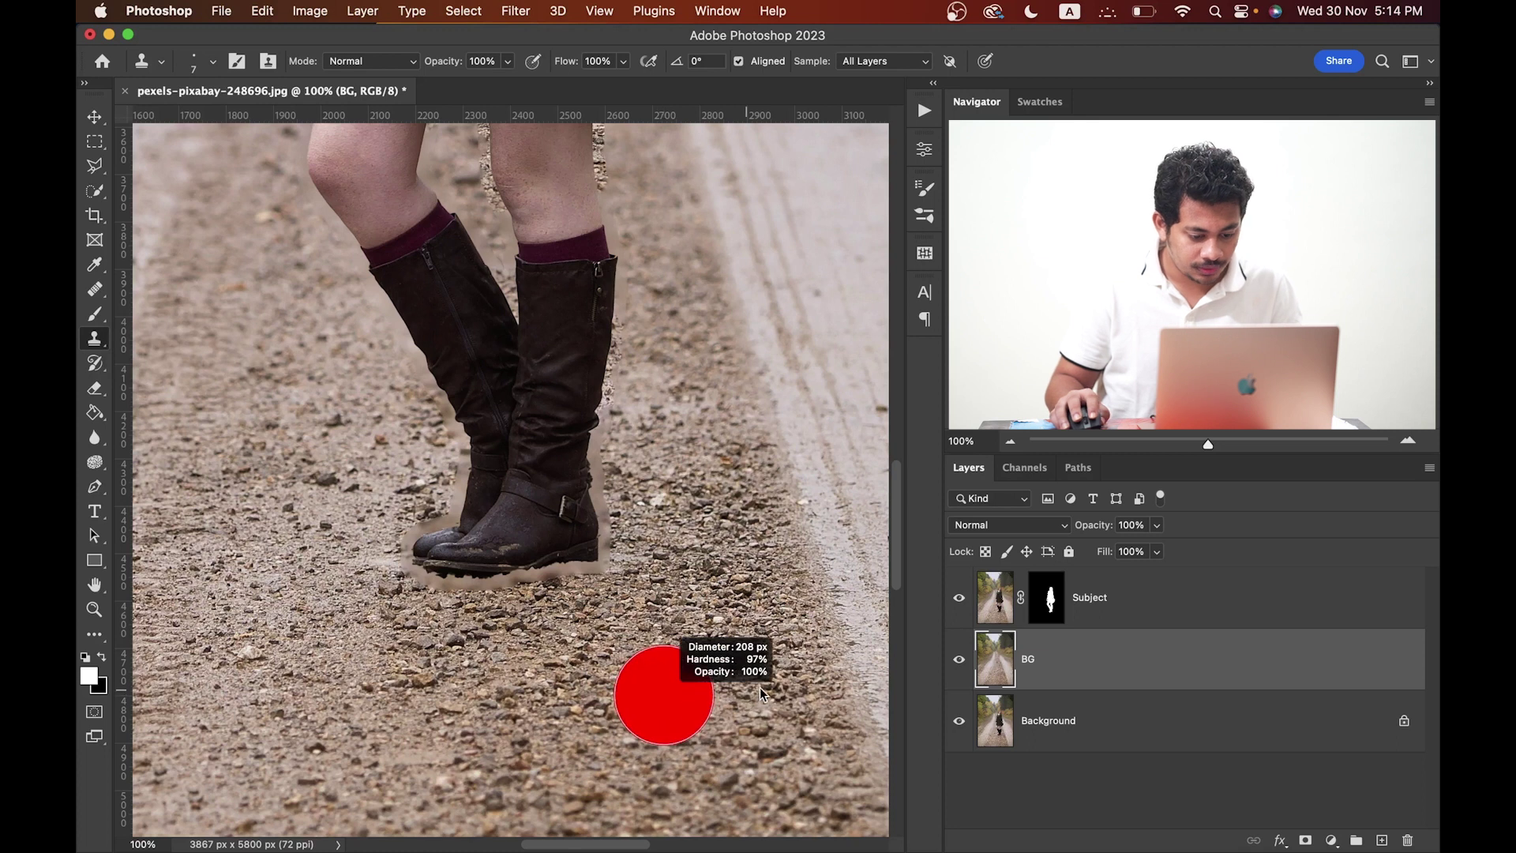
left_click_drag(675, 593, 677, 573)
left_click_drag(687, 660, 692, 494)
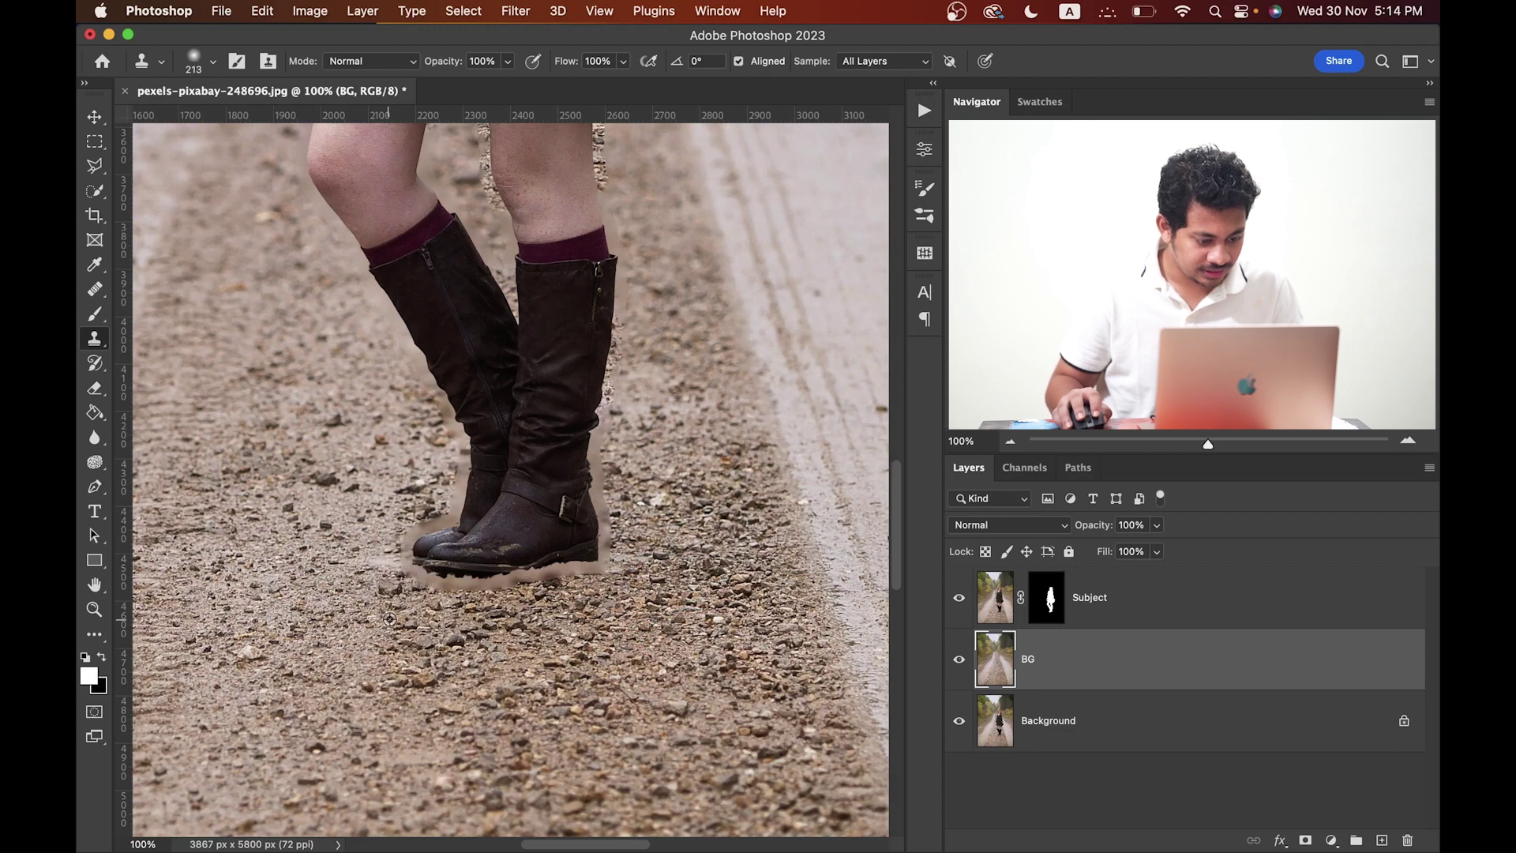
Step: Clone clean gravel over the smudged areas around the boots on the BG layer, reducing the brush to 177 and 146 px
mouse_move(426, 566)
left_mouse_down()
mouse_move(399, 570)
mouse_move(450, 568)
mouse_move(371, 565)
left_mouse_up()
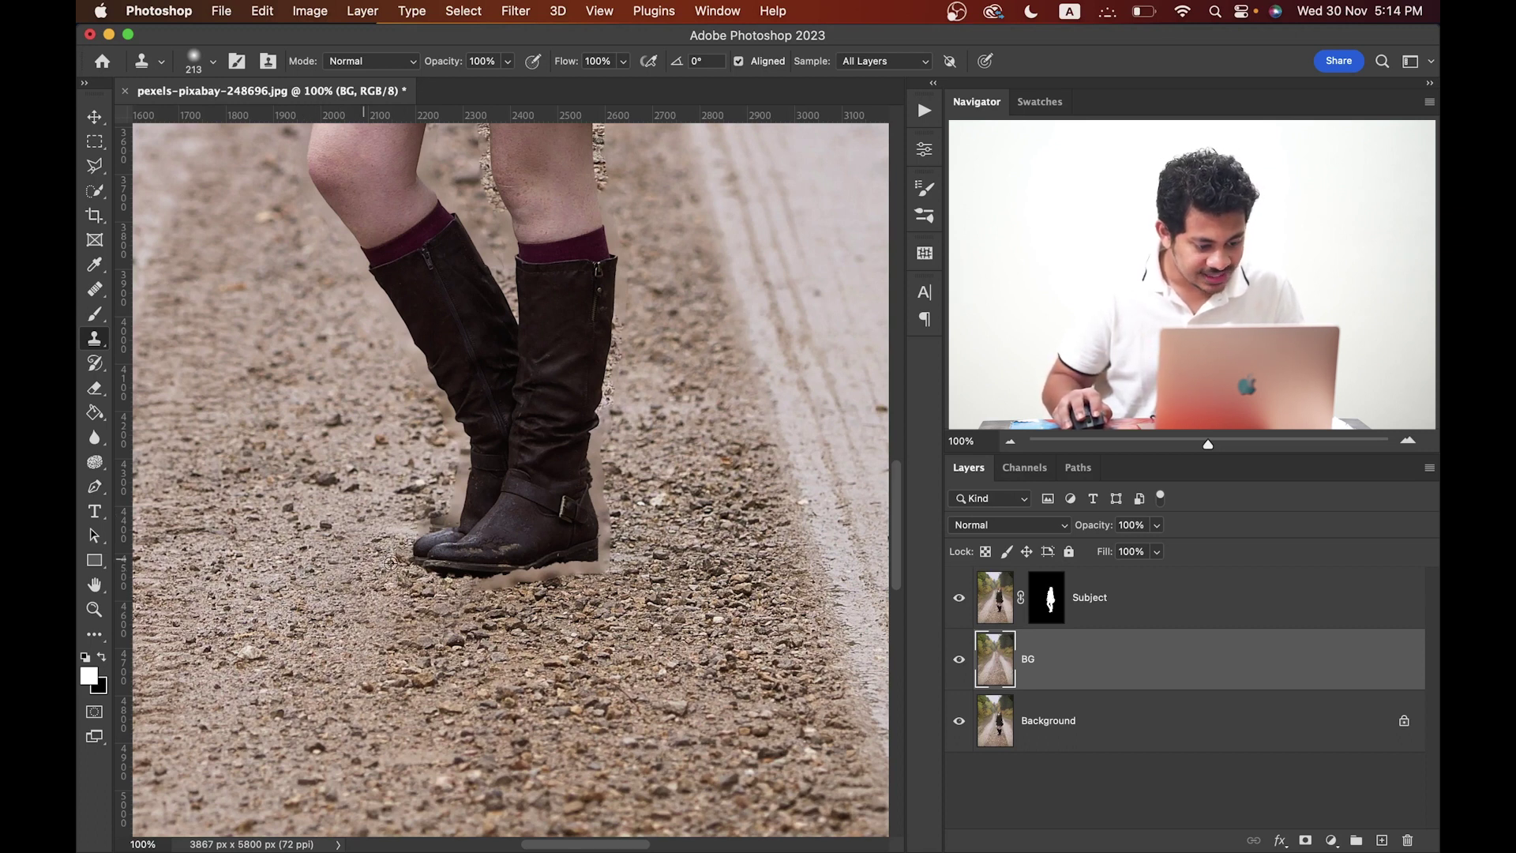
mouse_move(537, 560)
left_mouse_down()
mouse_move(580, 569)
mouse_move(544, 584)
mouse_move(517, 556)
left_mouse_up()
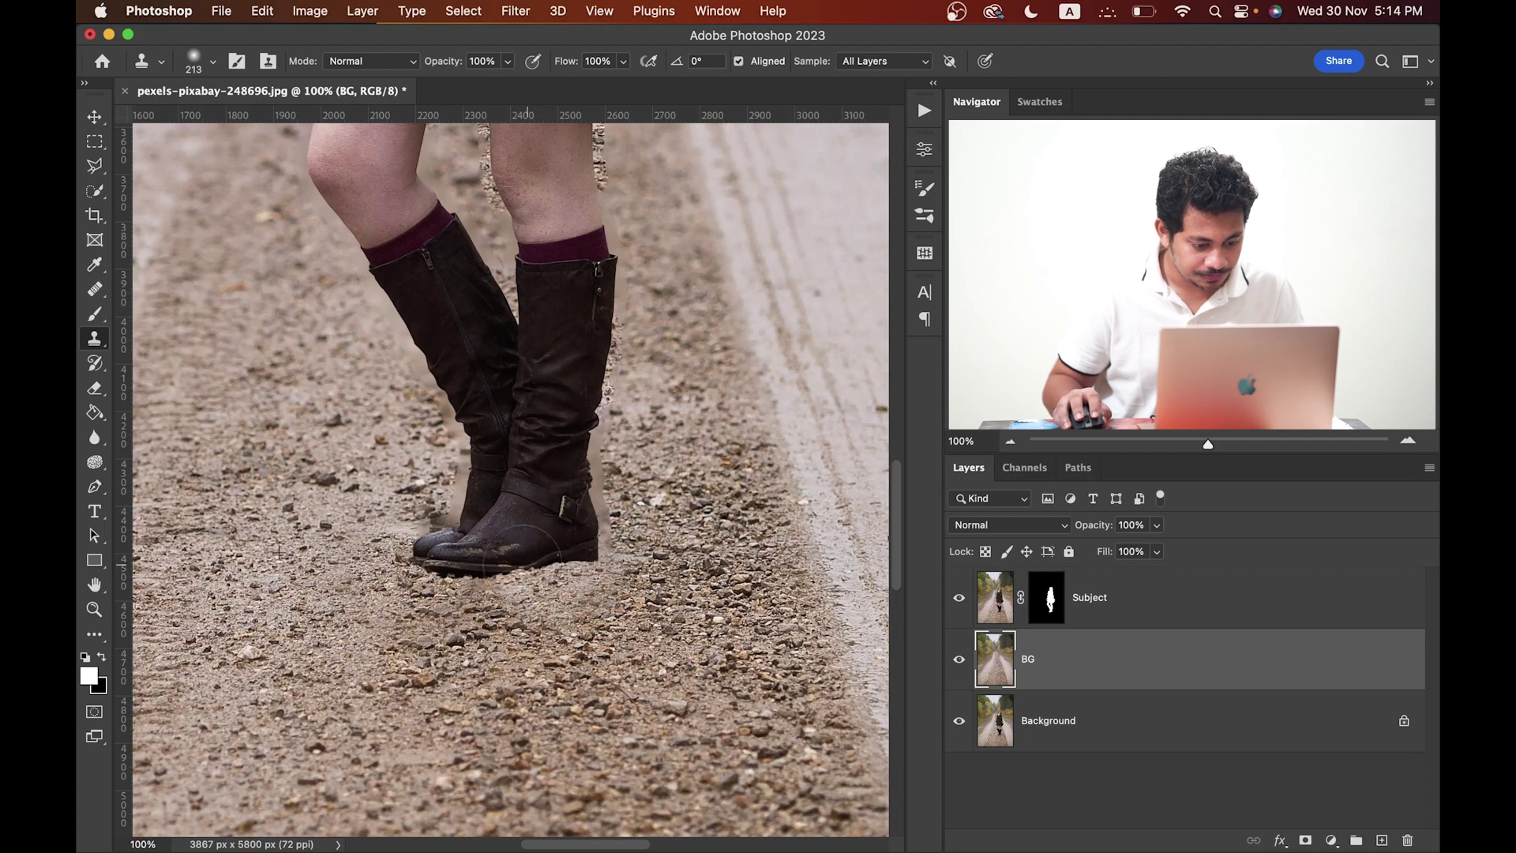
mouse_move(575, 629)
left_mouse_down()
mouse_move(494, 600)
mouse_move(482, 647)
mouse_move(545, 584)
mouse_move(488, 653)
left_mouse_up()
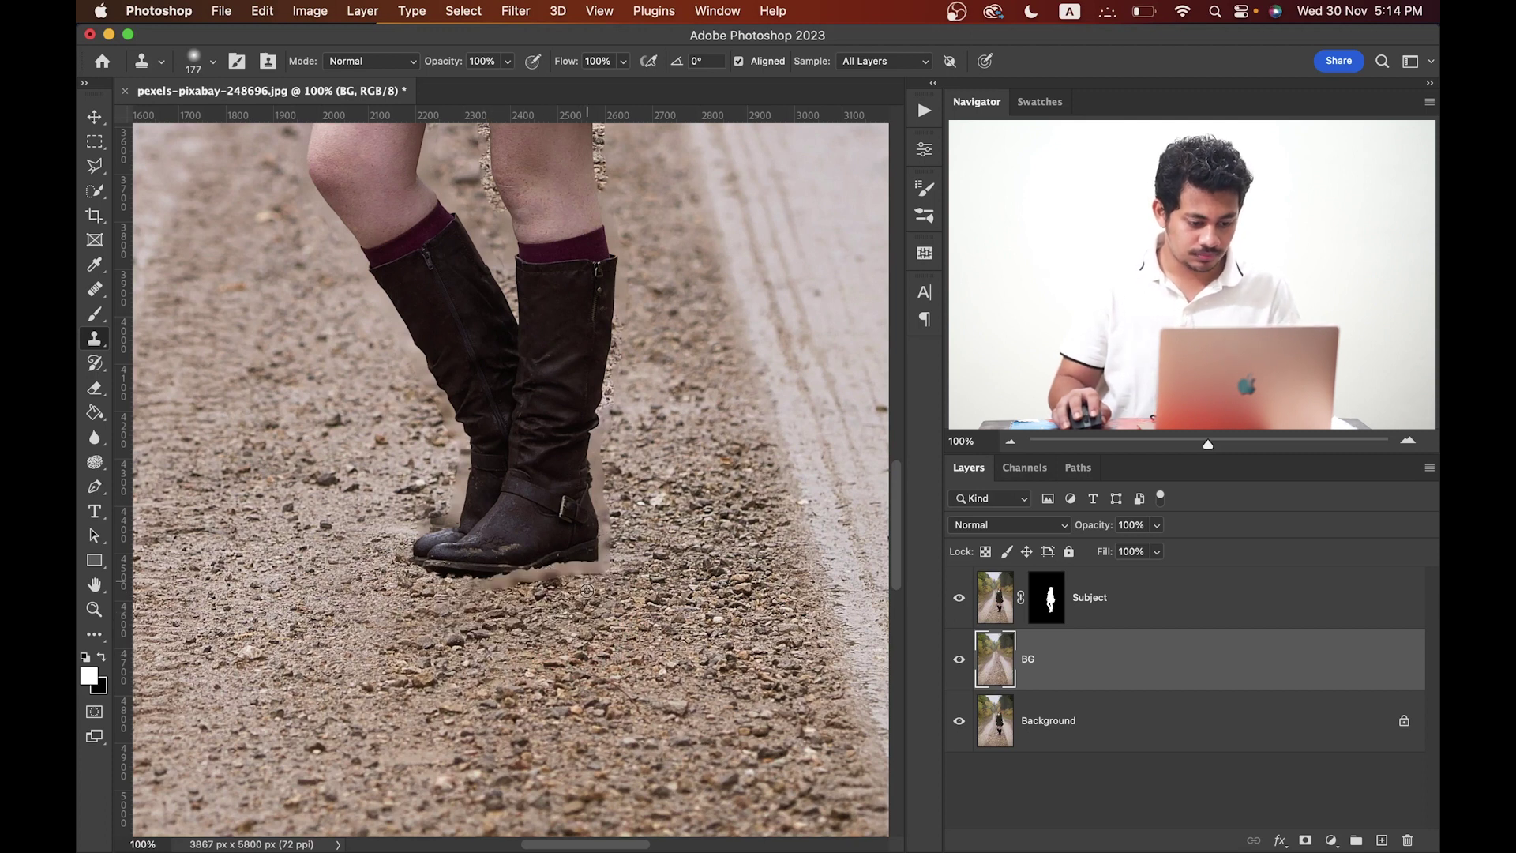
left_click_drag(601, 596, 614, 561)
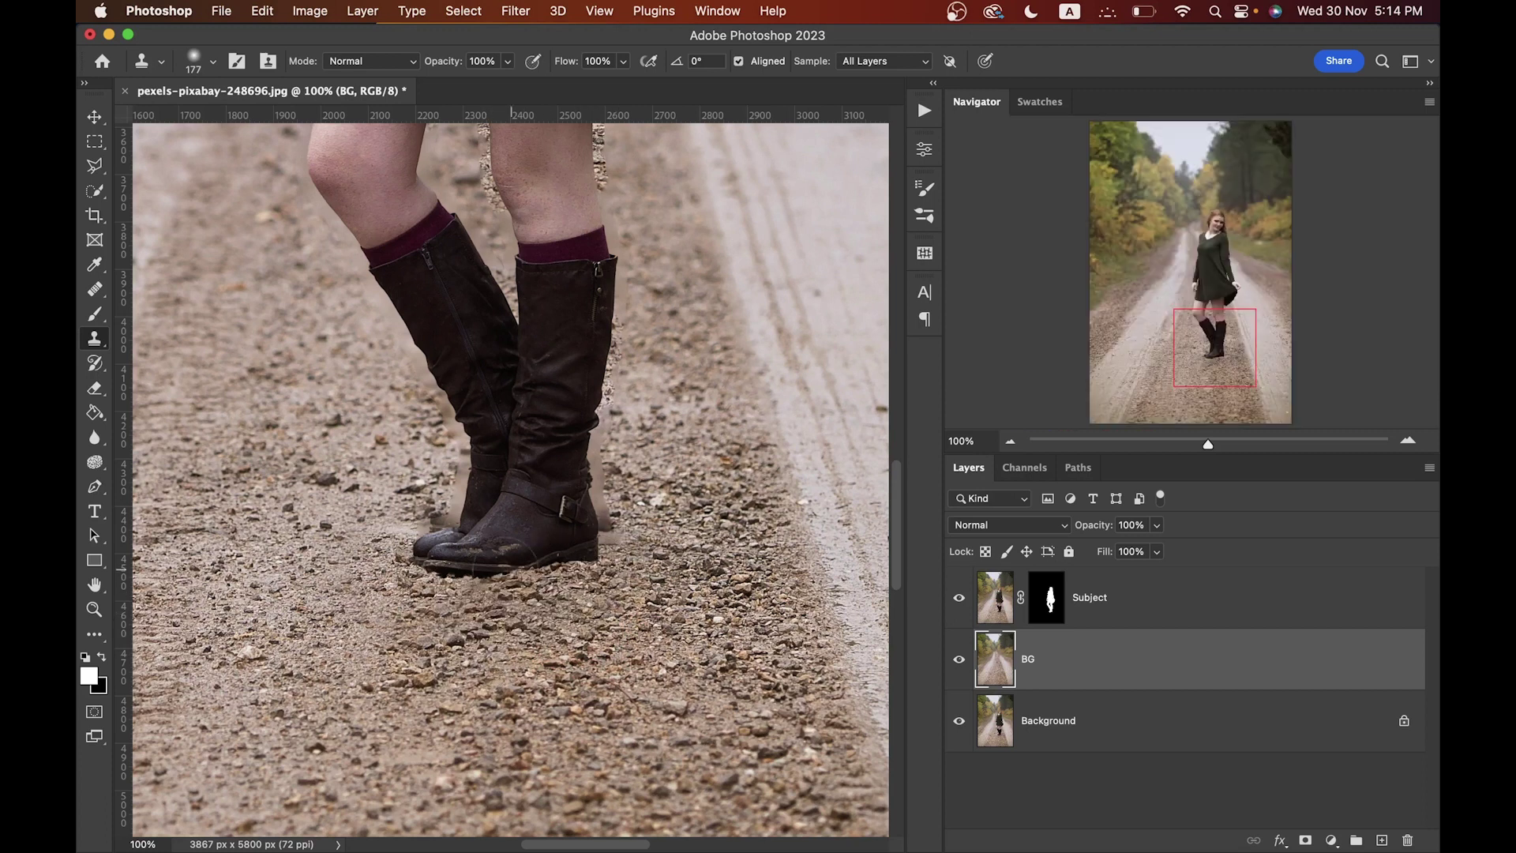
mouse_move(683, 584)
left_mouse_down()
mouse_move(615, 521)
mouse_move(623, 489)
mouse_move(598, 434)
left_mouse_up()
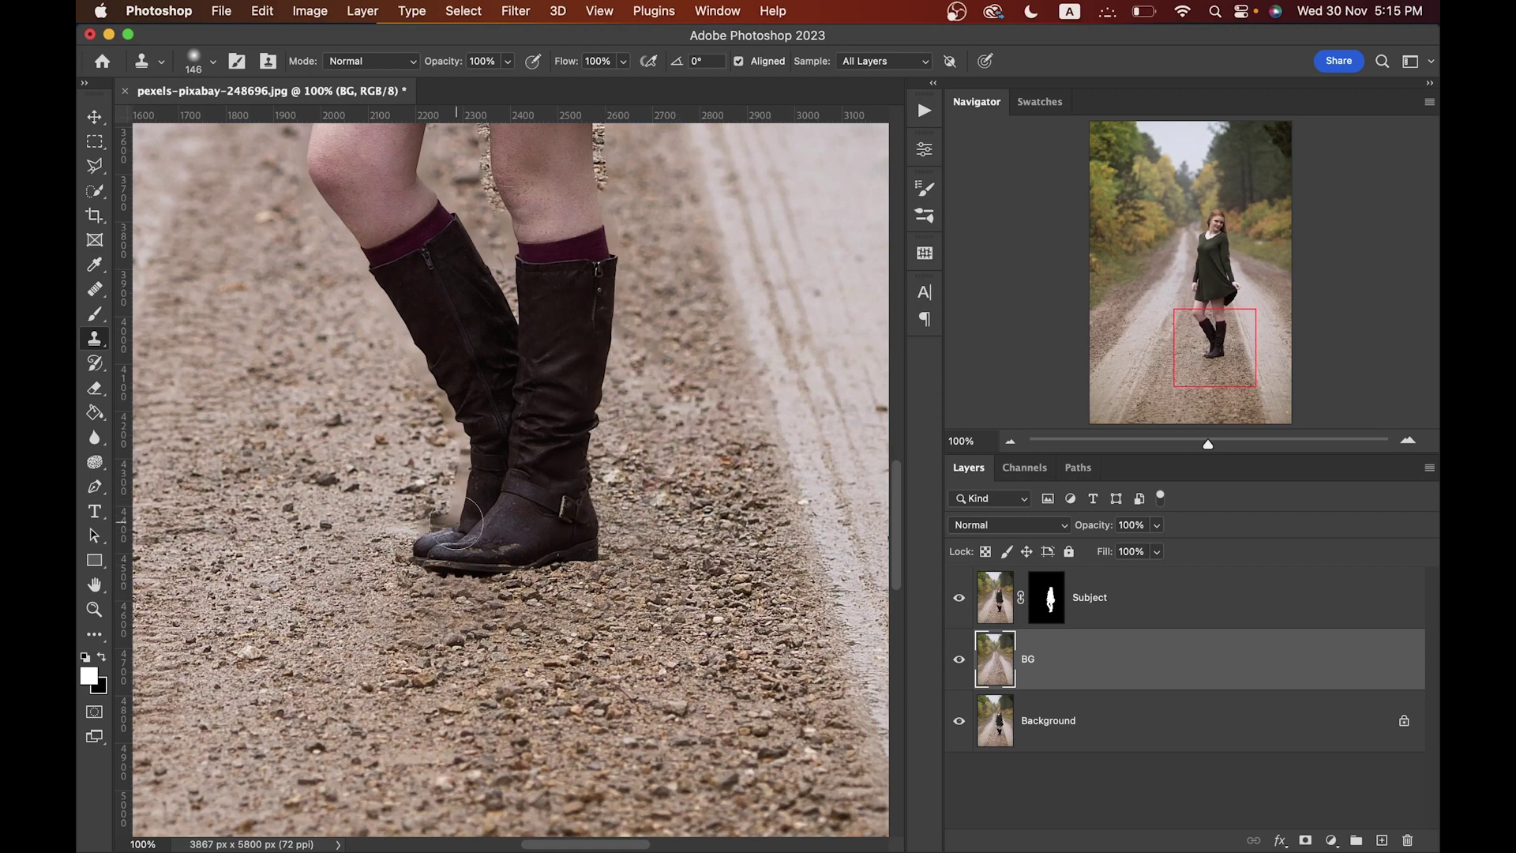
mouse_move(460, 524)
left_mouse_down()
mouse_move(382, 484)
mouse_move(383, 439)
mouse_move(428, 578)
mouse_move(336, 471)
mouse_move(456, 454)
left_mouse_up()
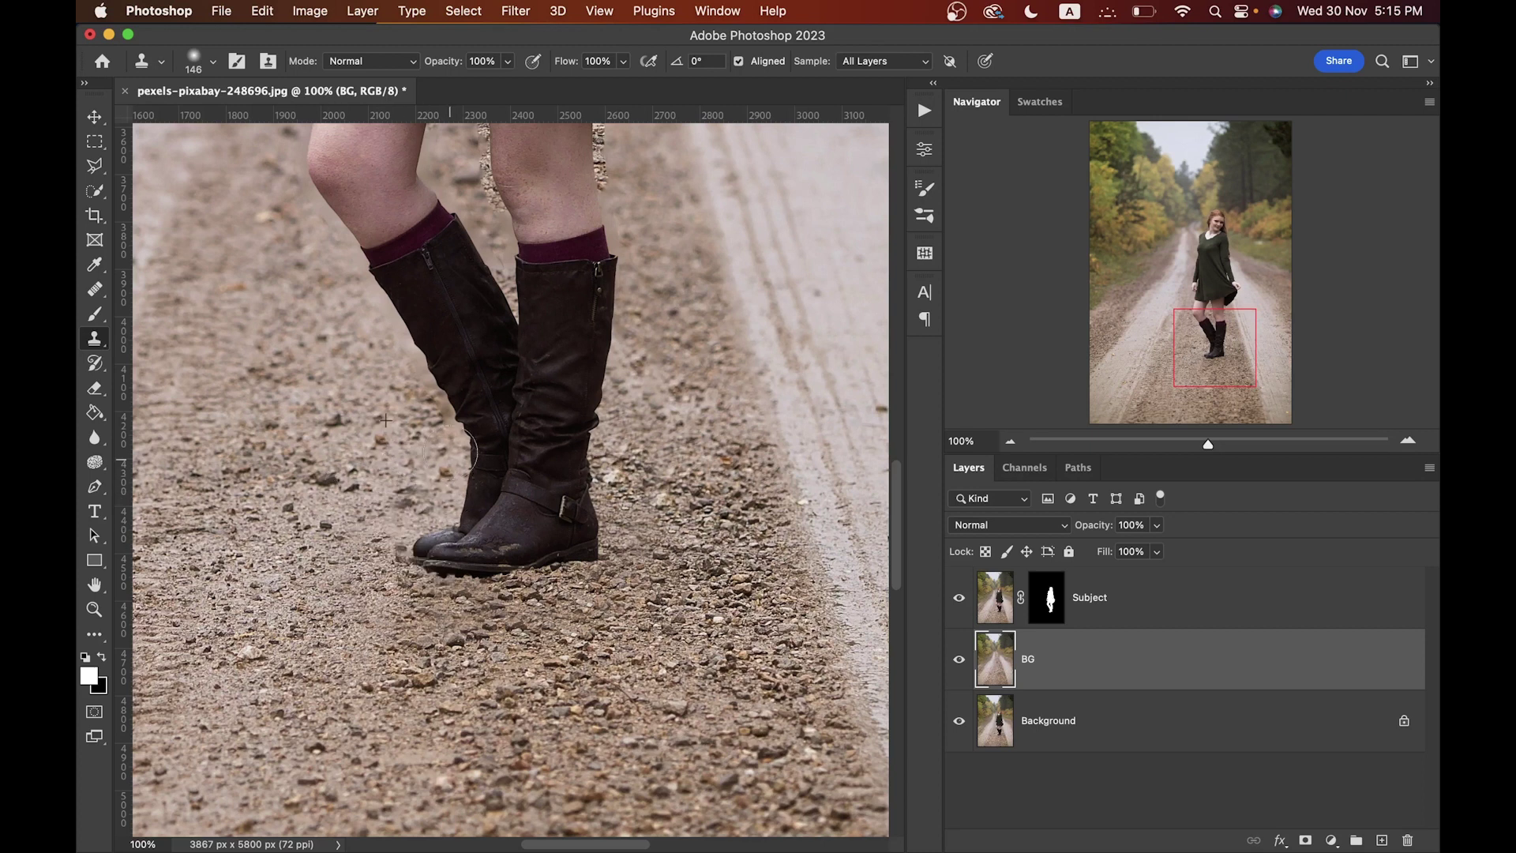
Step: Sample the road beside the knee and clone it over the messy fill between the woman's legs on the BG layer
scroll(524, 370, "up", 5)
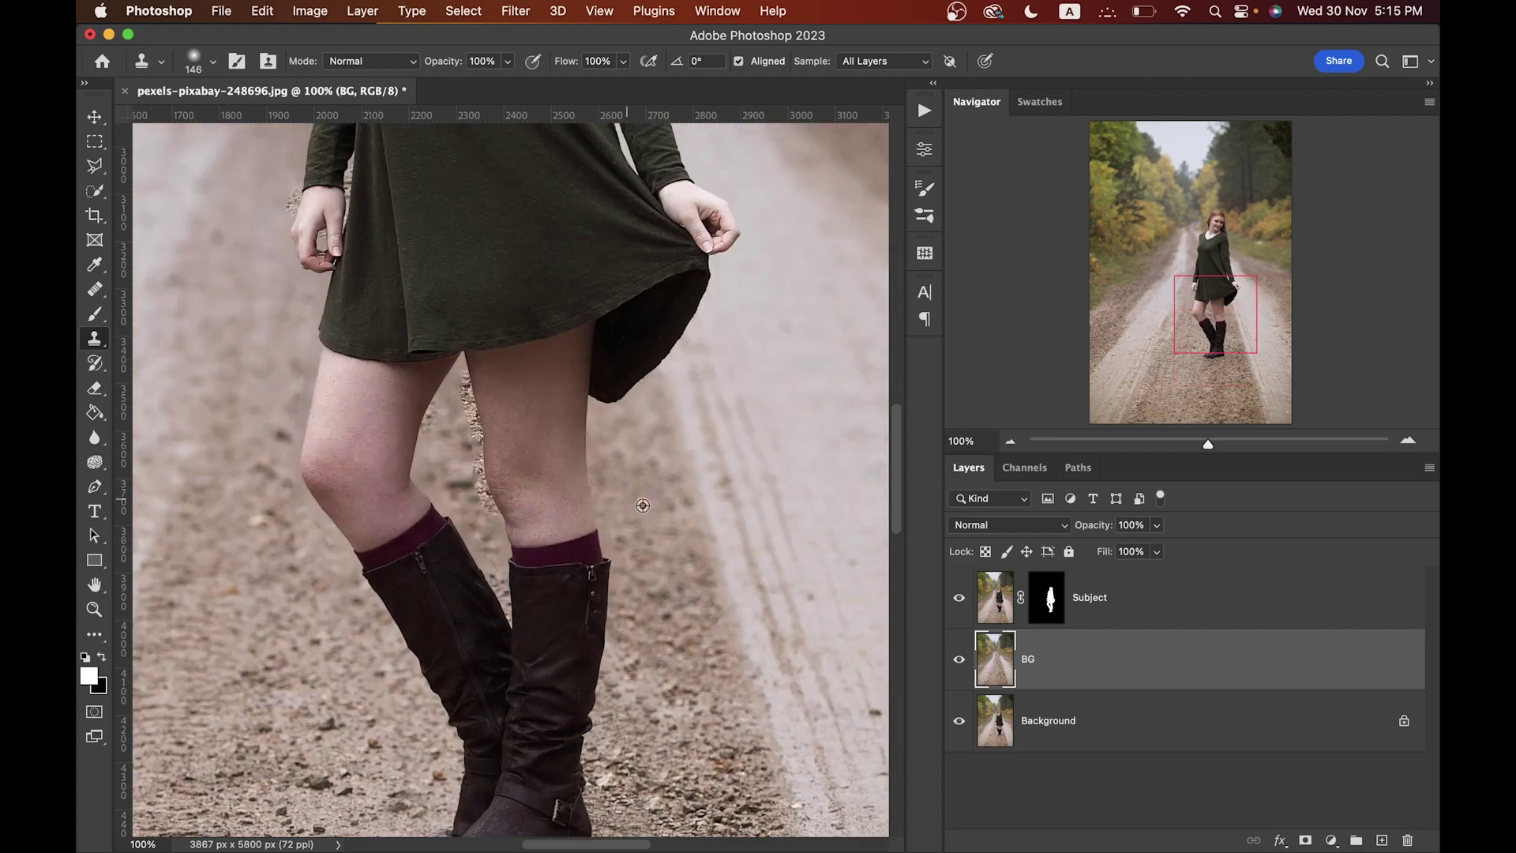
left_click(642, 505, "alt")
mouse_move(521, 525)
left_mouse_down()
mouse_move(478, 470)
mouse_move(454, 371)
mouse_move(485, 502)
mouse_move(475, 525)
left_mouse_up()
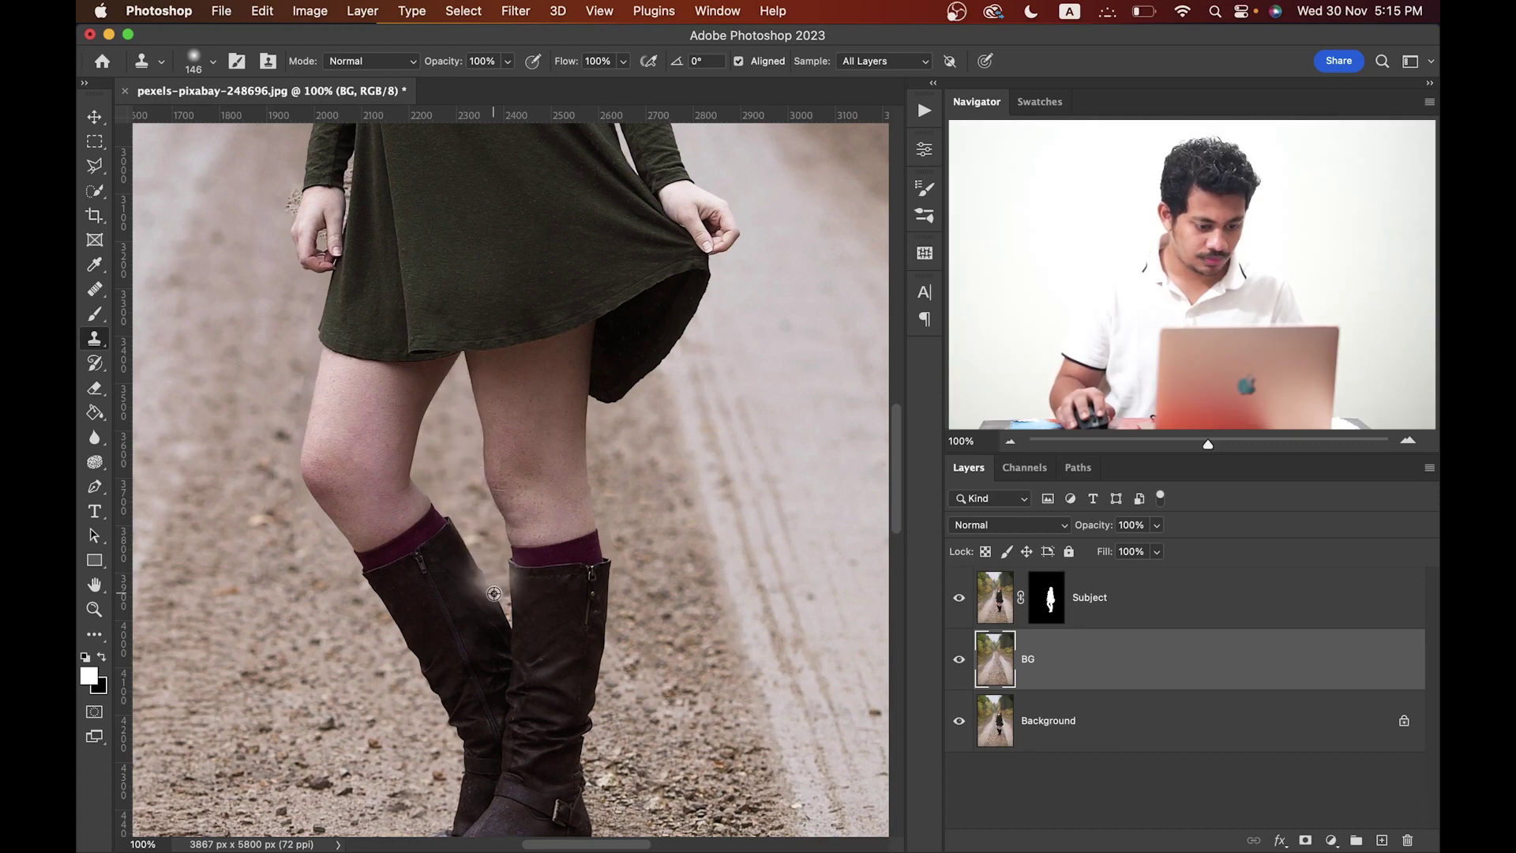
left_click_drag(409, 353, 450, 602)
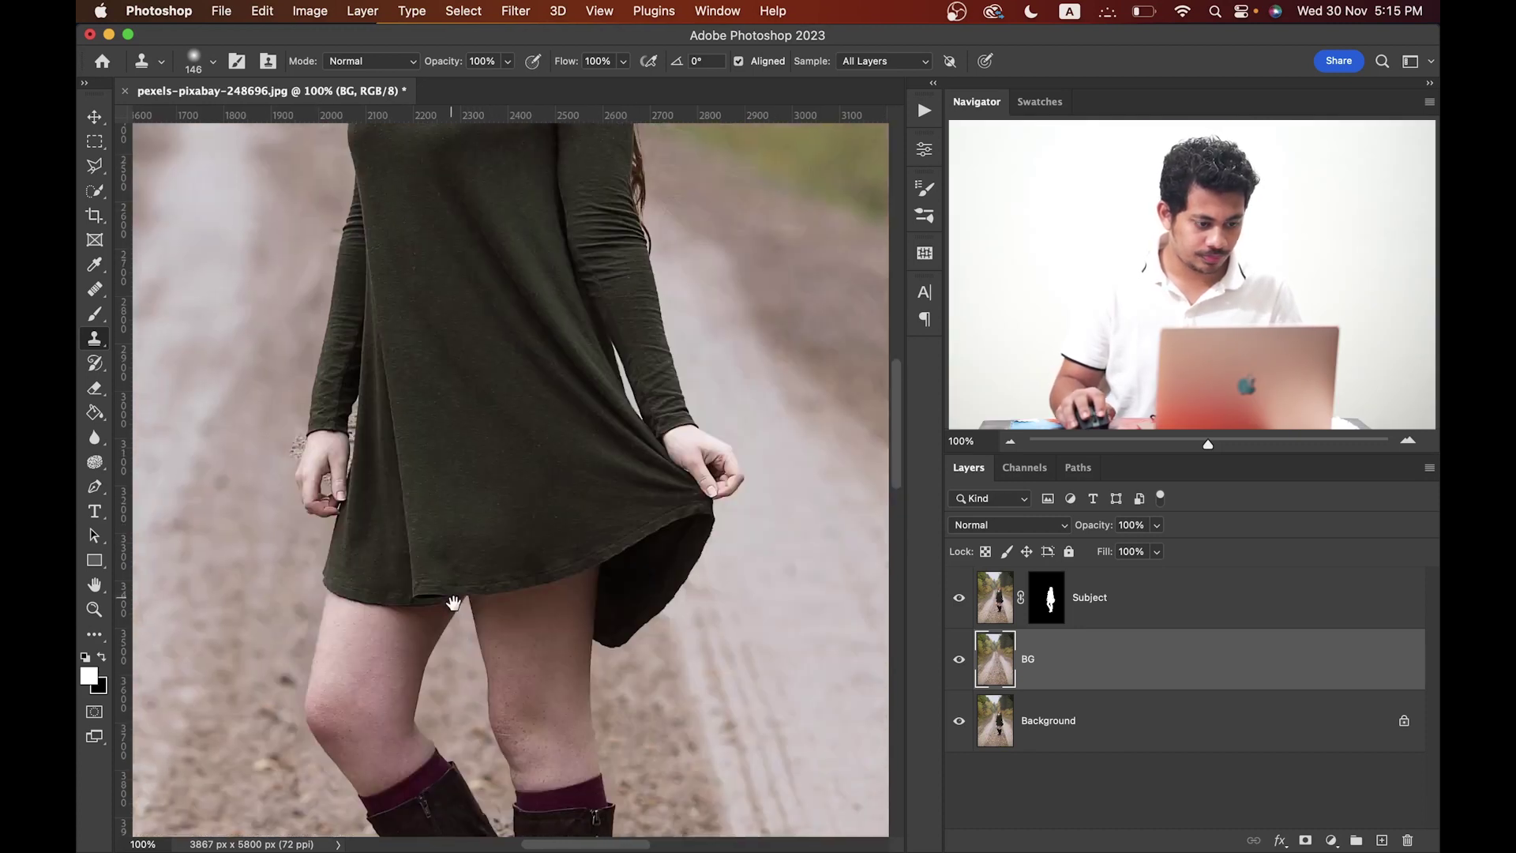
Step: Convert the BG layer to a smart object
key("super+0")
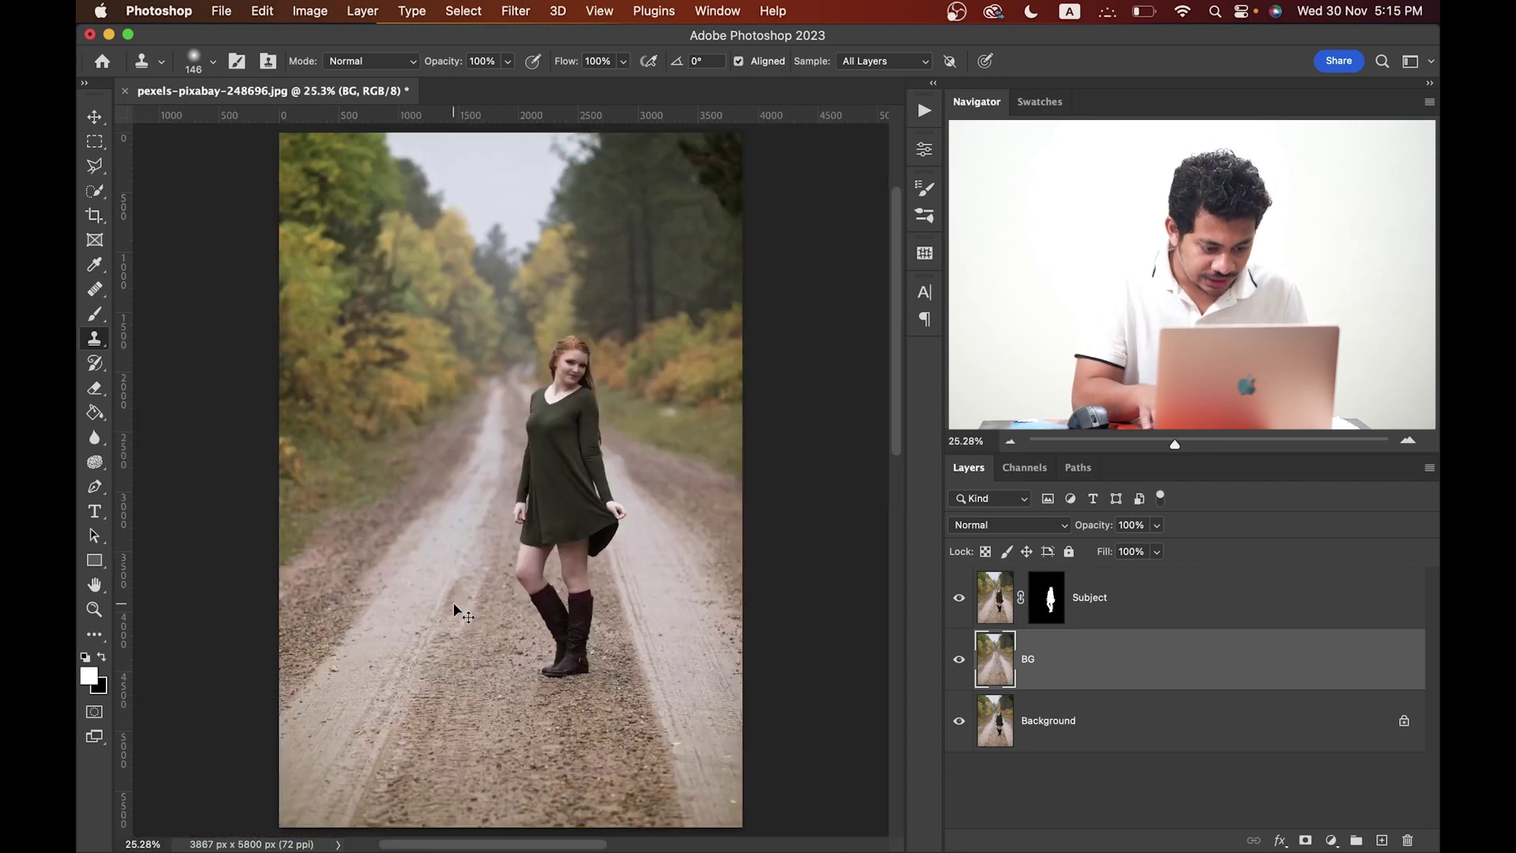
key("super+minus")
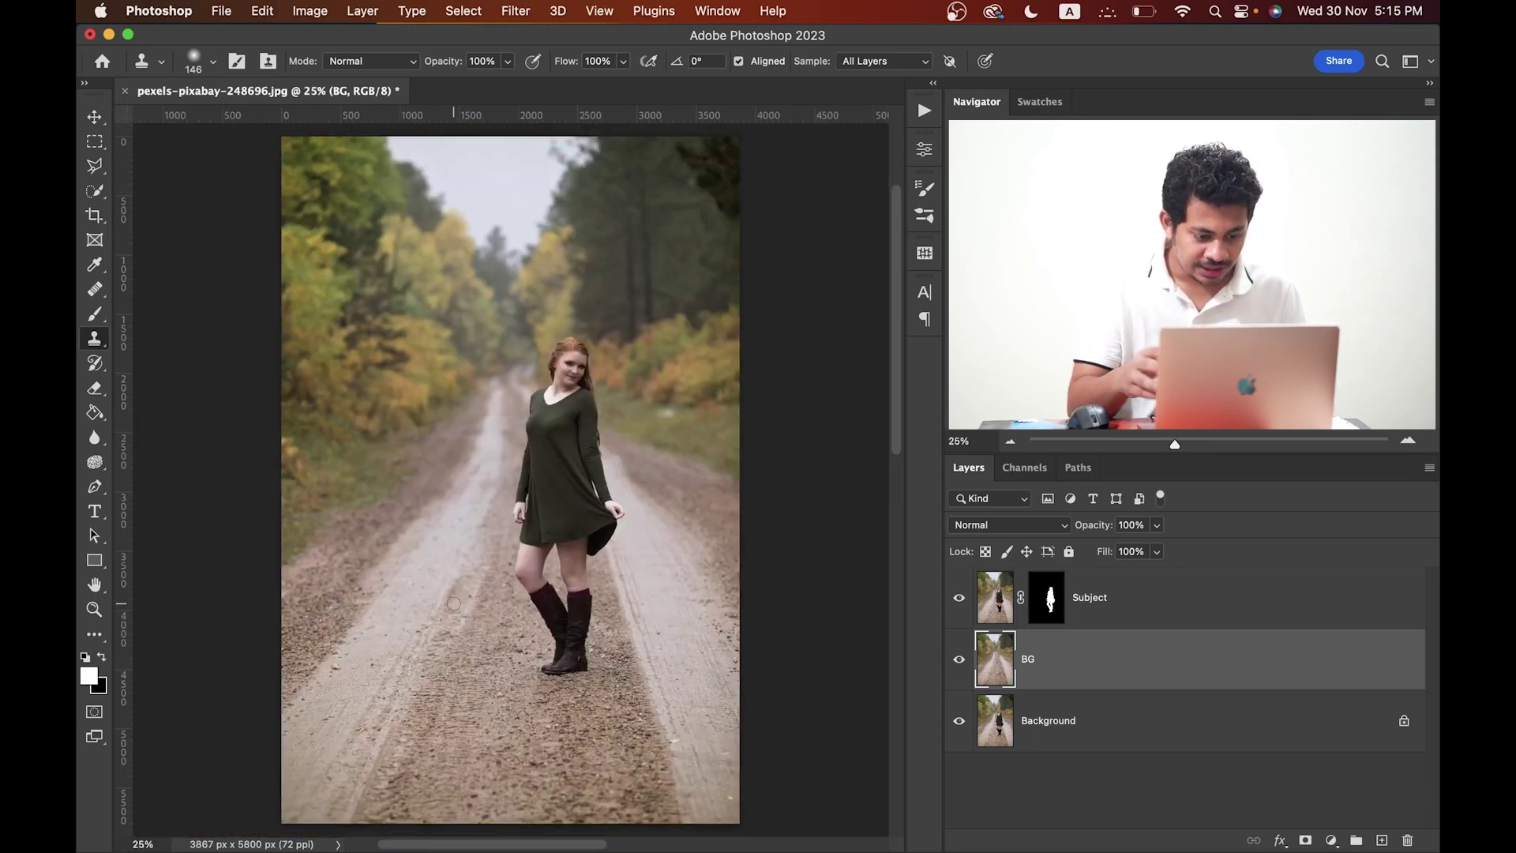
right_click(1116, 632)
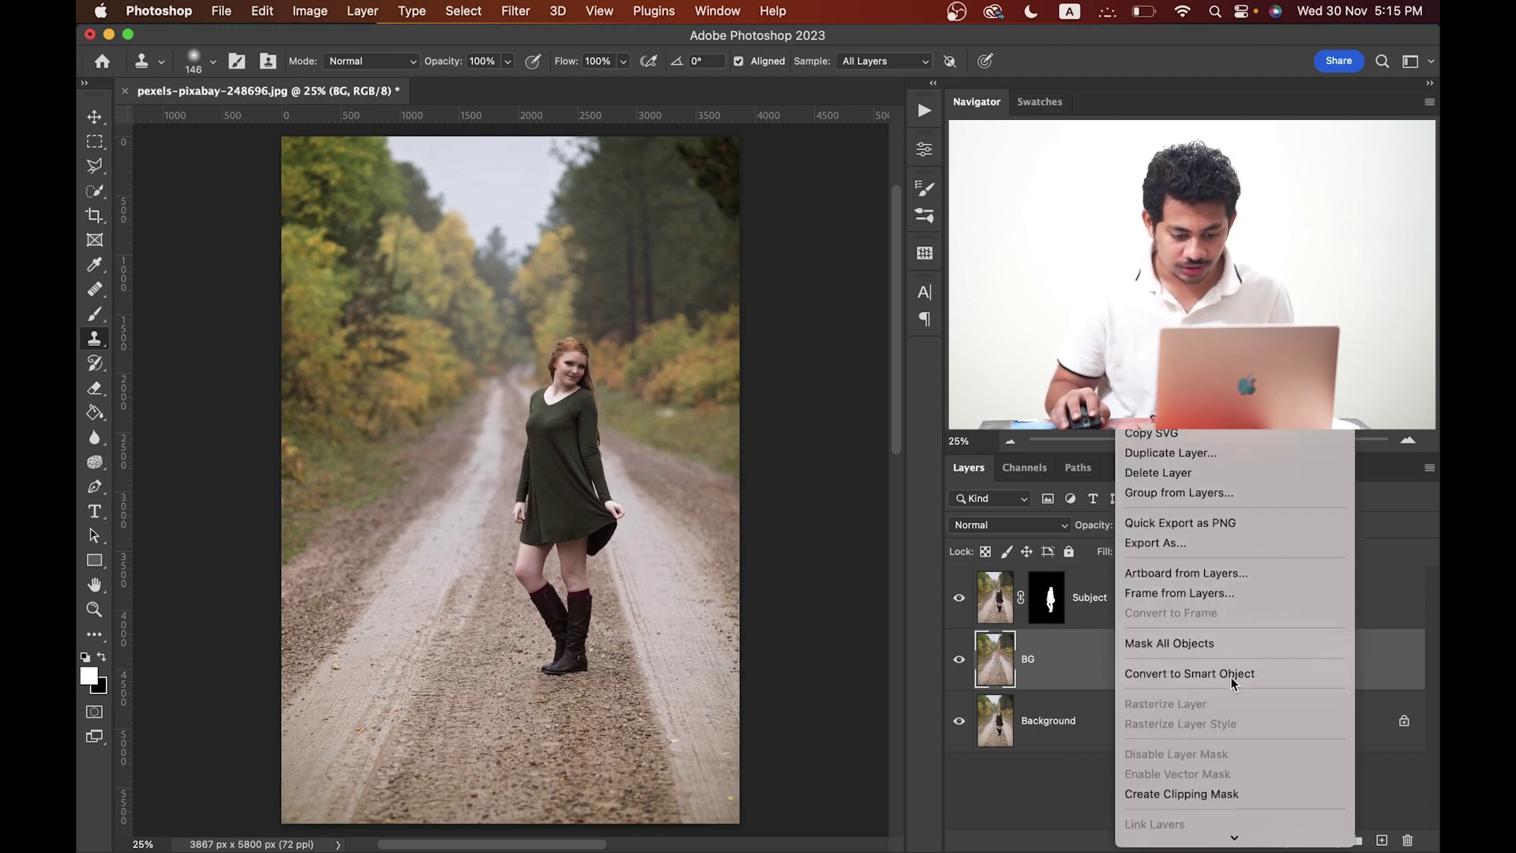
left_click(1230, 676)
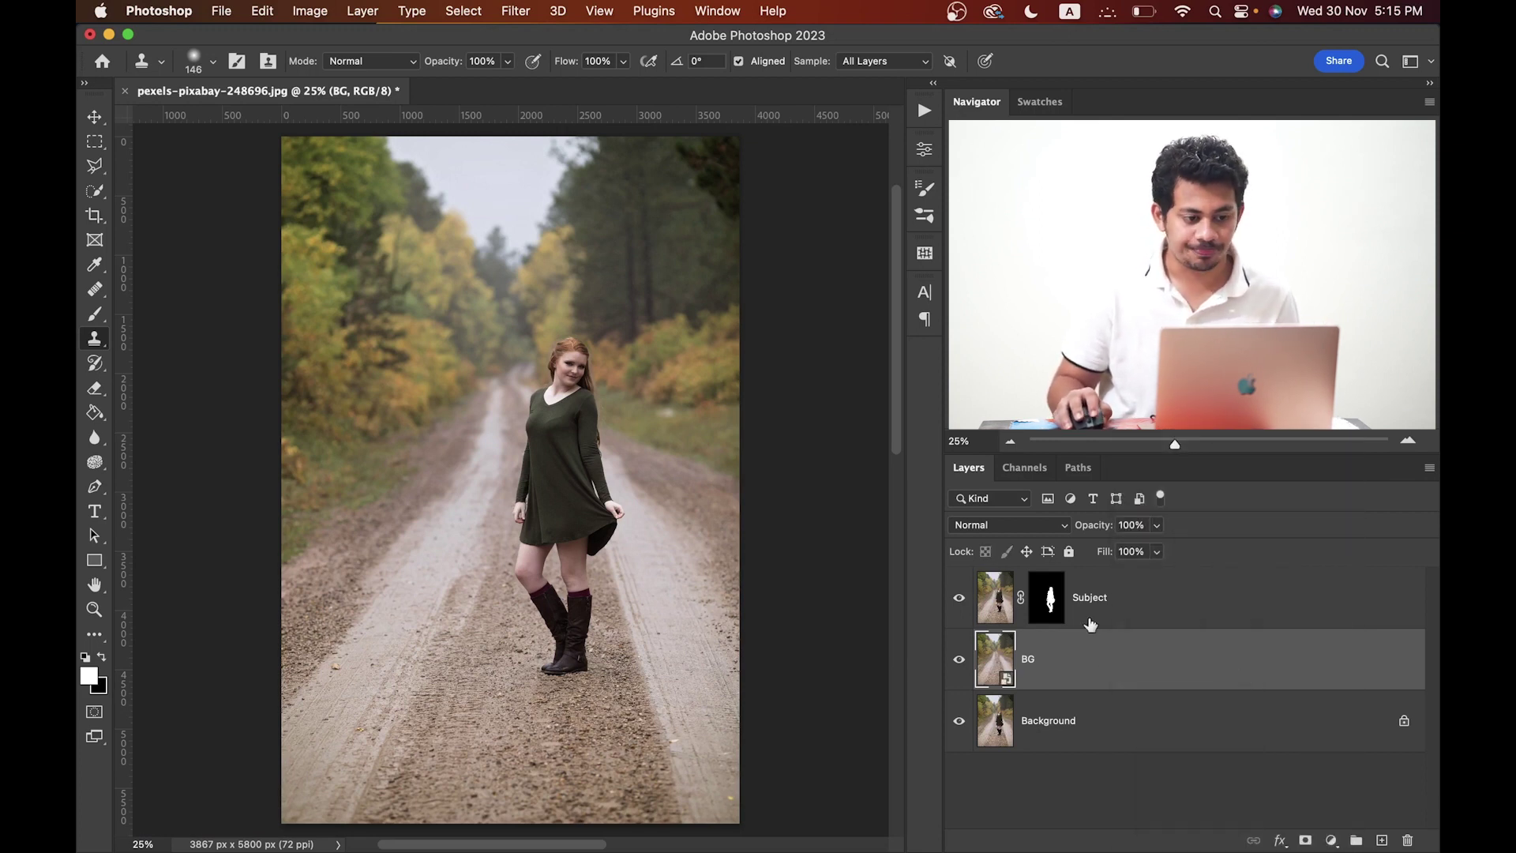
Step: Start a Tilt-Shift blur on the BG layer and set its blur to 188 px
left_click(505, 12)
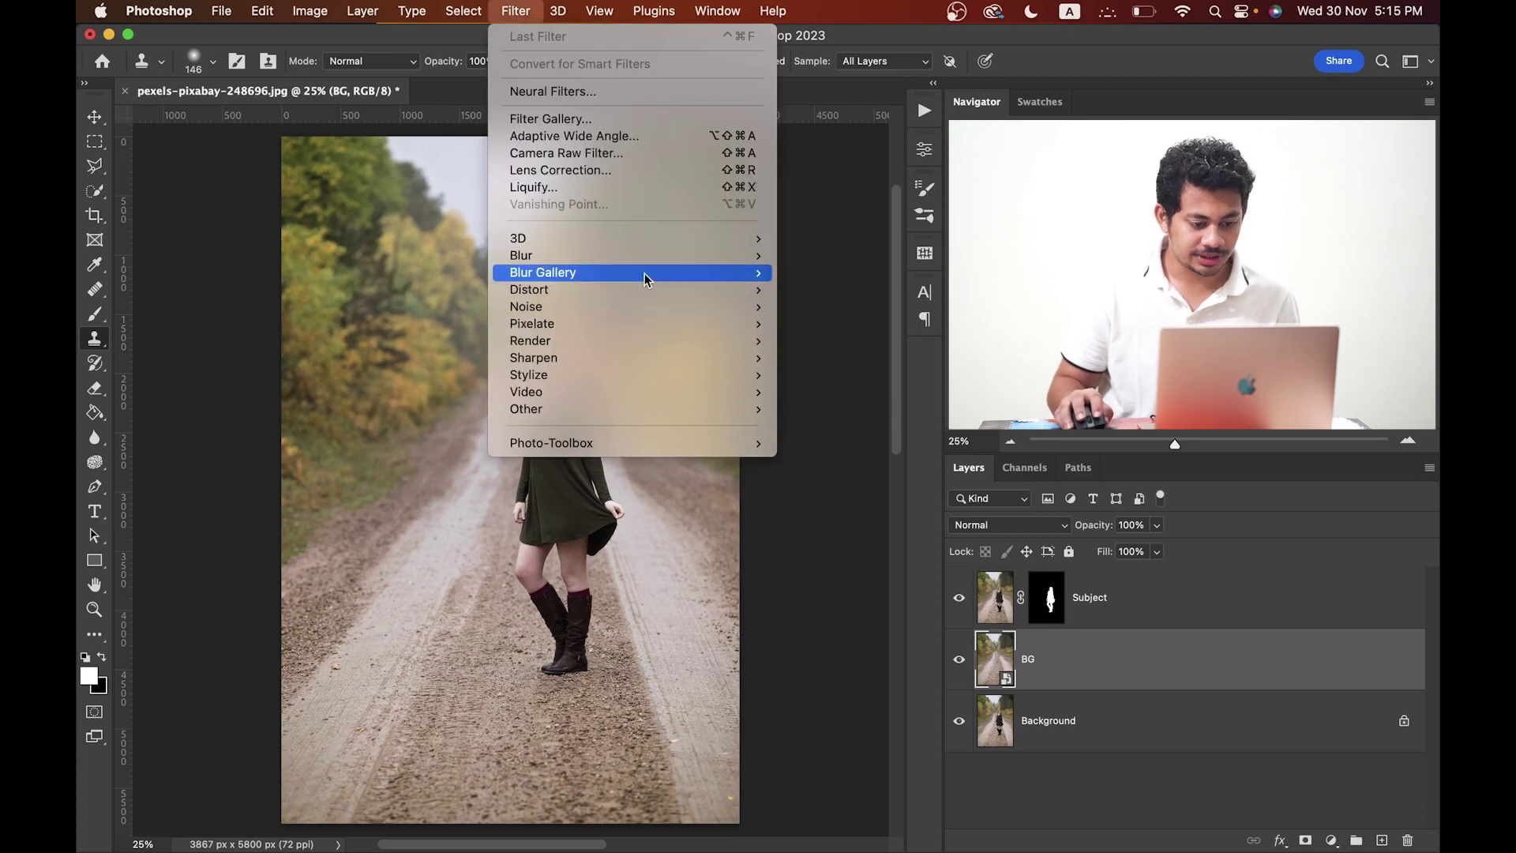
mouse_move(642, 273)
left_click(826, 311)
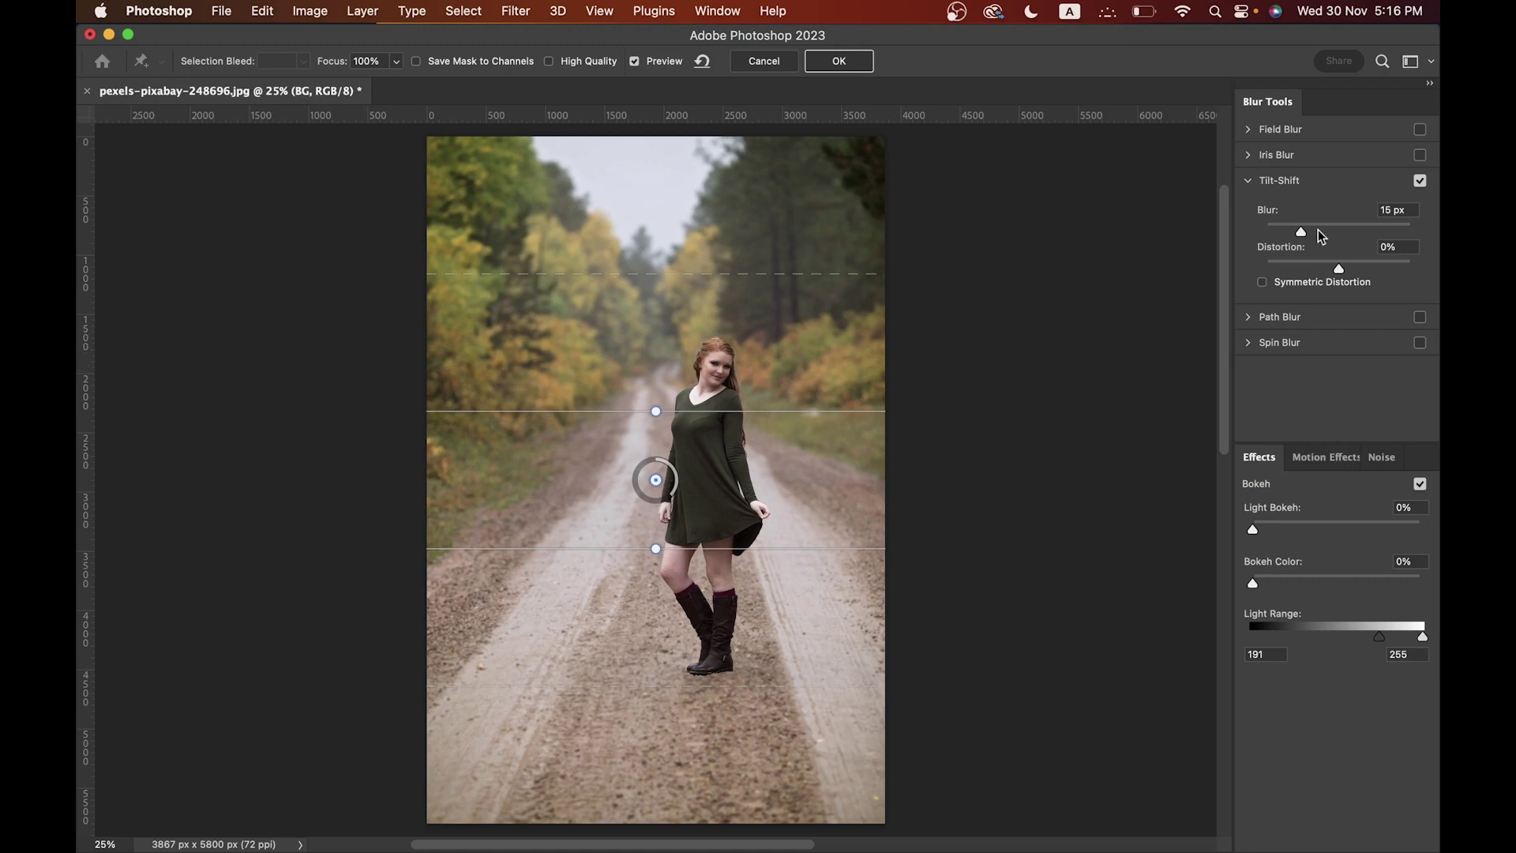
left_click_drag(1322, 233, 1366, 231)
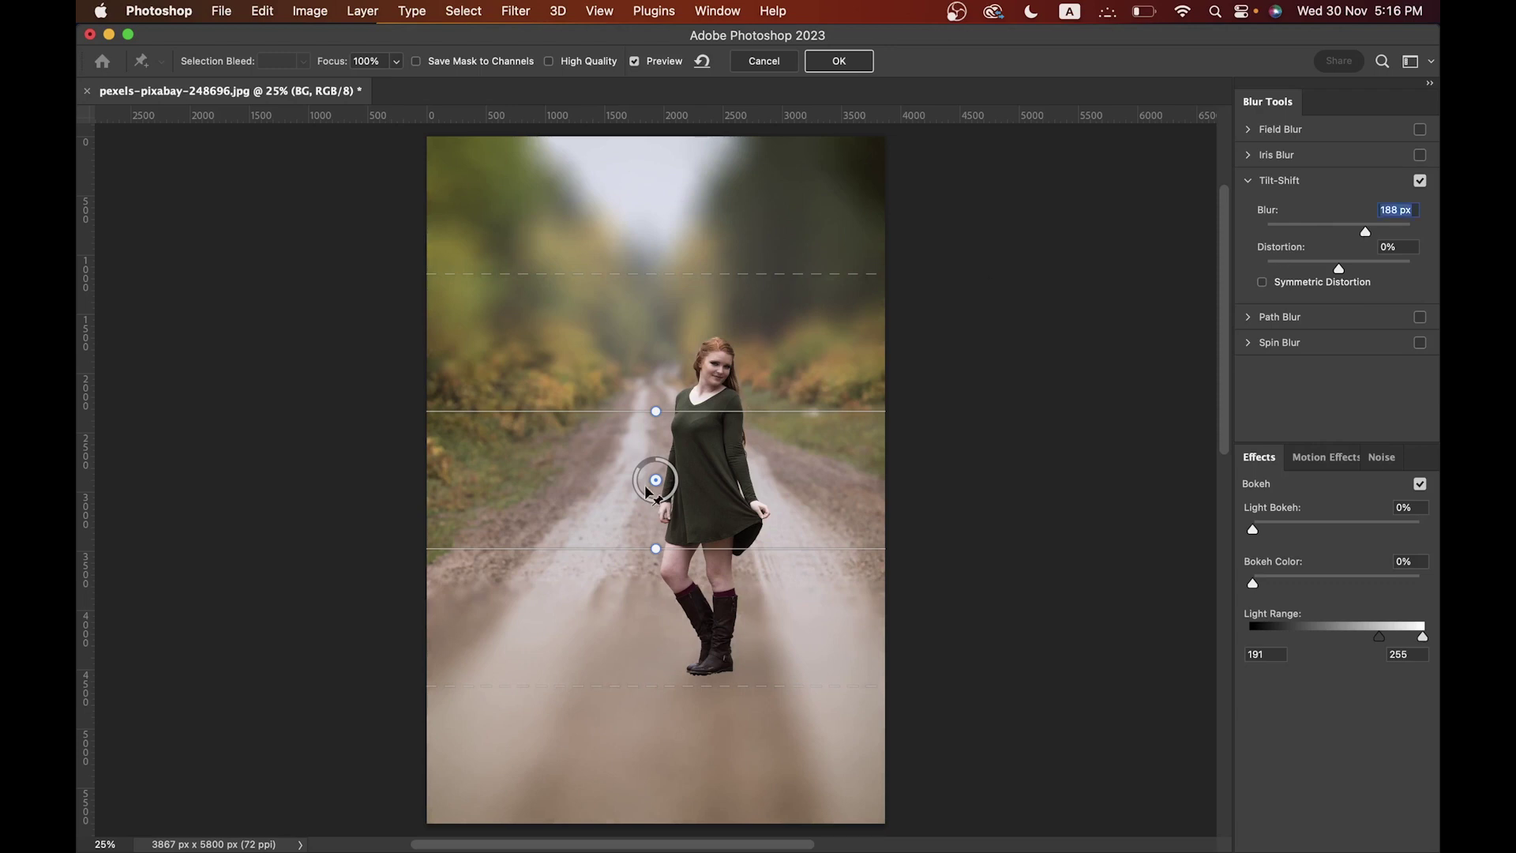
Step: Place the tilt-shift focus band over the ground at the woman's feet and raise its upper fade line to about neck height
left_click_drag(655, 480, 655, 713)
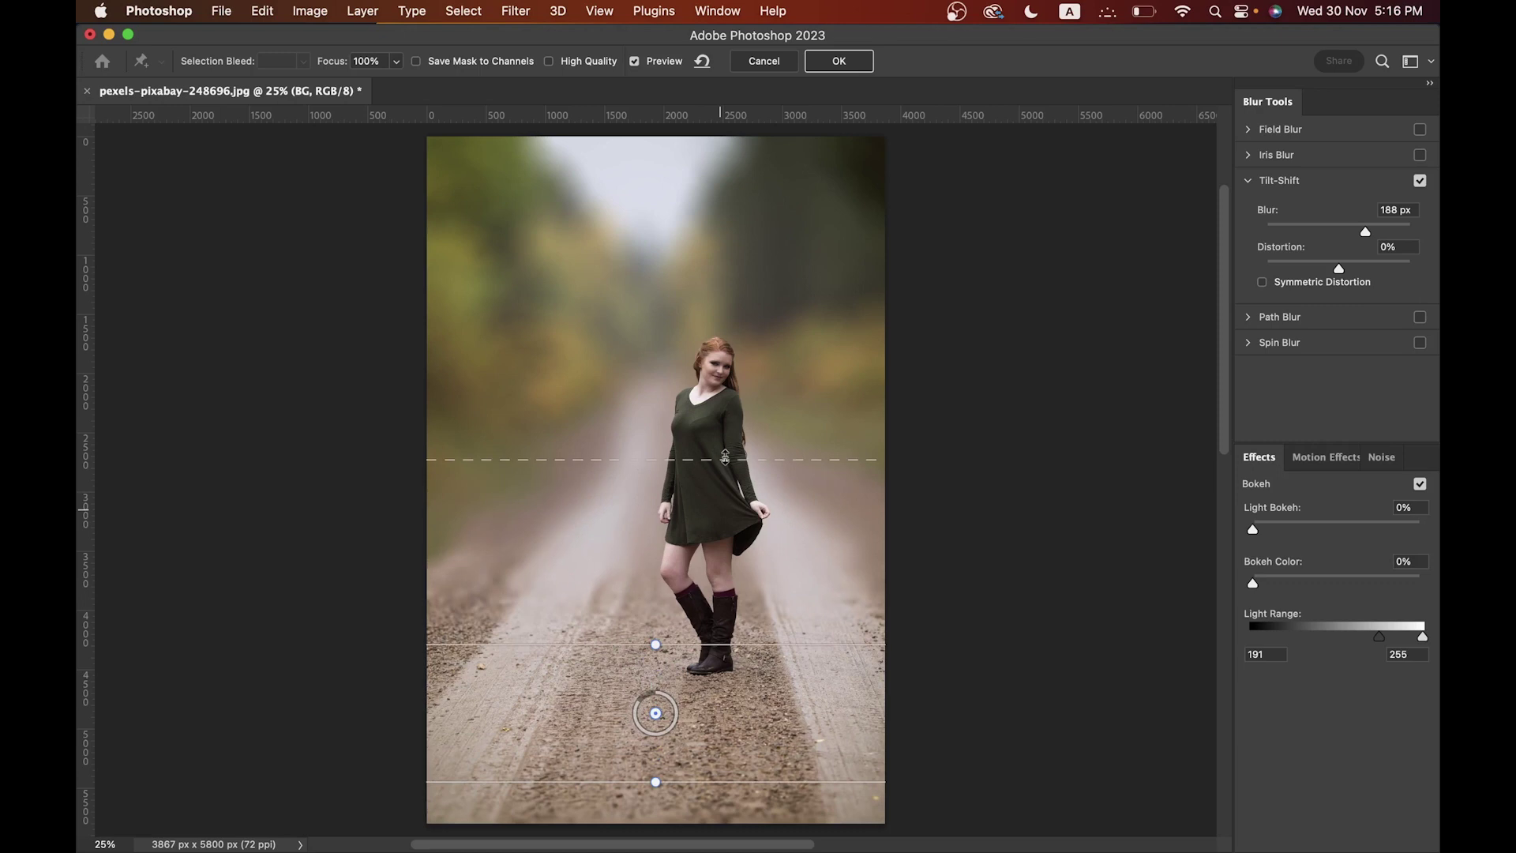
left_click_drag(704, 649, 704, 666)
left_click_drag(719, 480, 723, 414)
left_click_drag(702, 492, 791, 402)
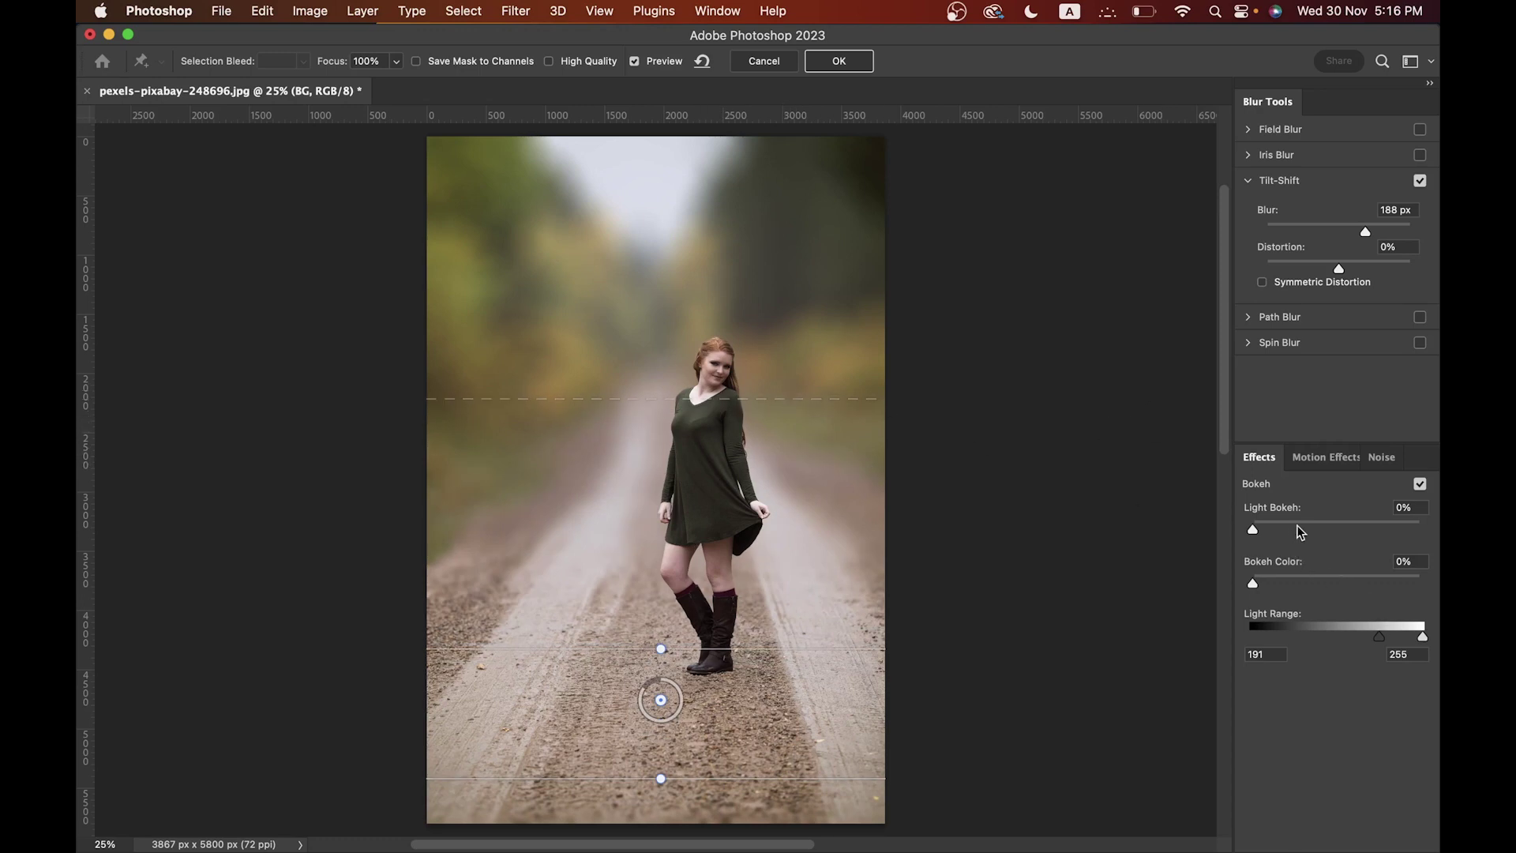
Step: Set Light Bokeh to 50% and narrow the Light Range to 115–116, and apply the blur
left_click_drag(1296, 524, 1332, 523)
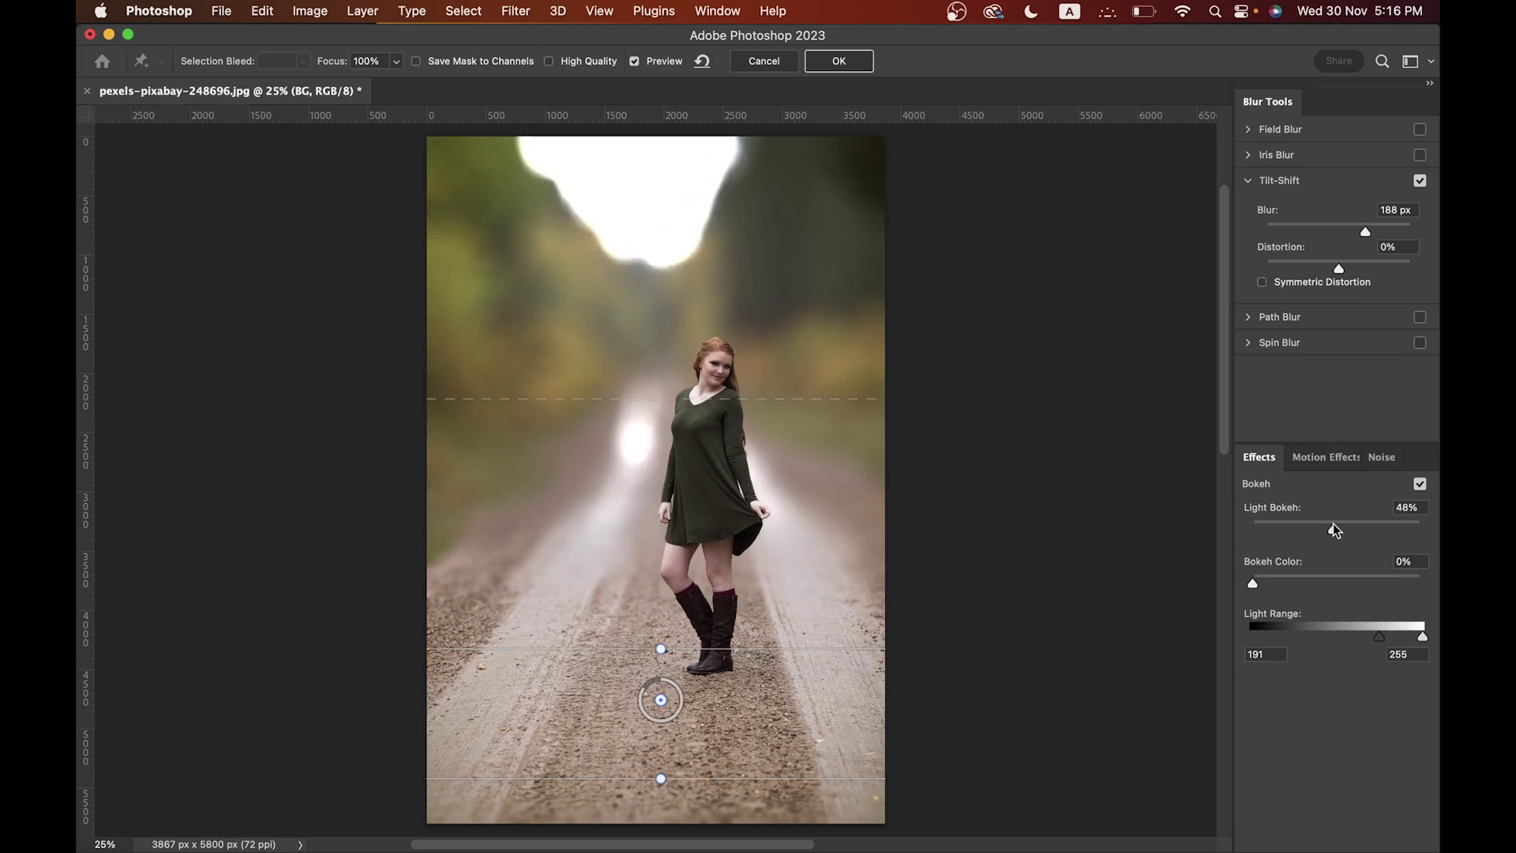
left_click_drag(1334, 525, 1336, 527)
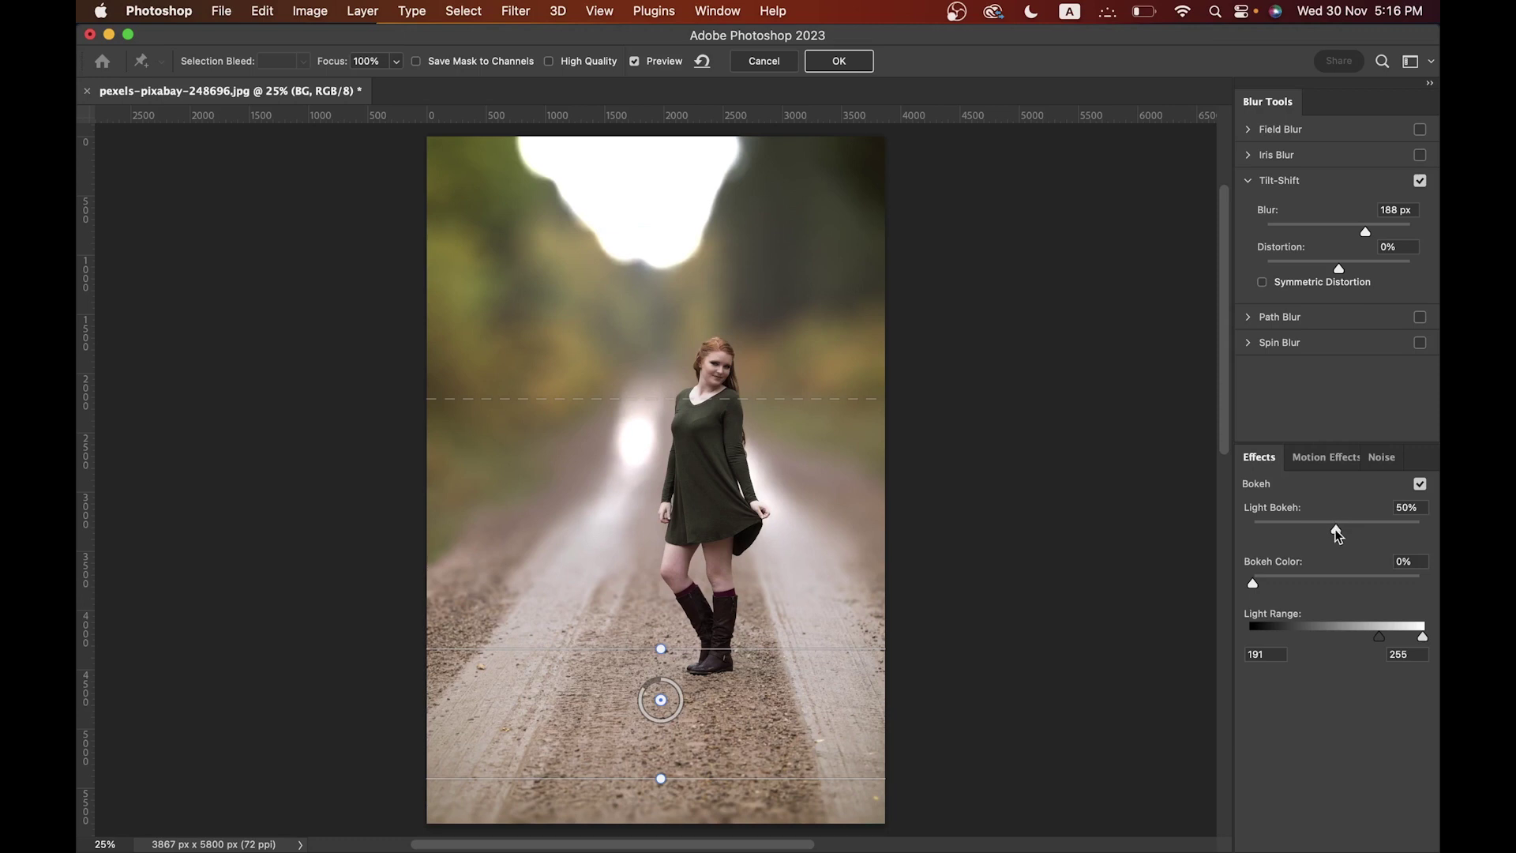
left_click_drag(1374, 639, 1318, 642)
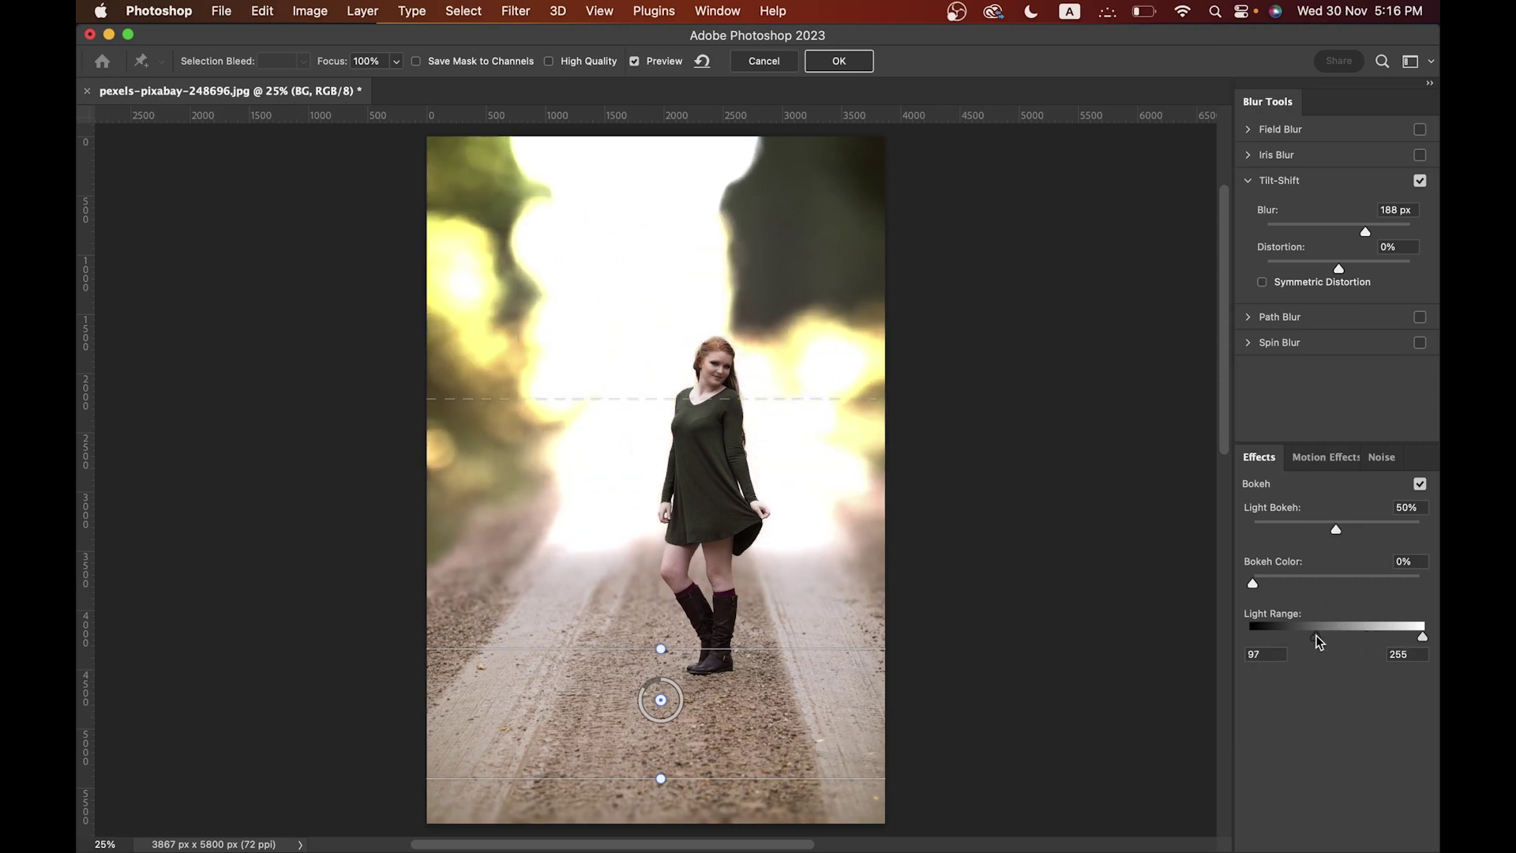
left_click_drag(1419, 641, 1331, 644)
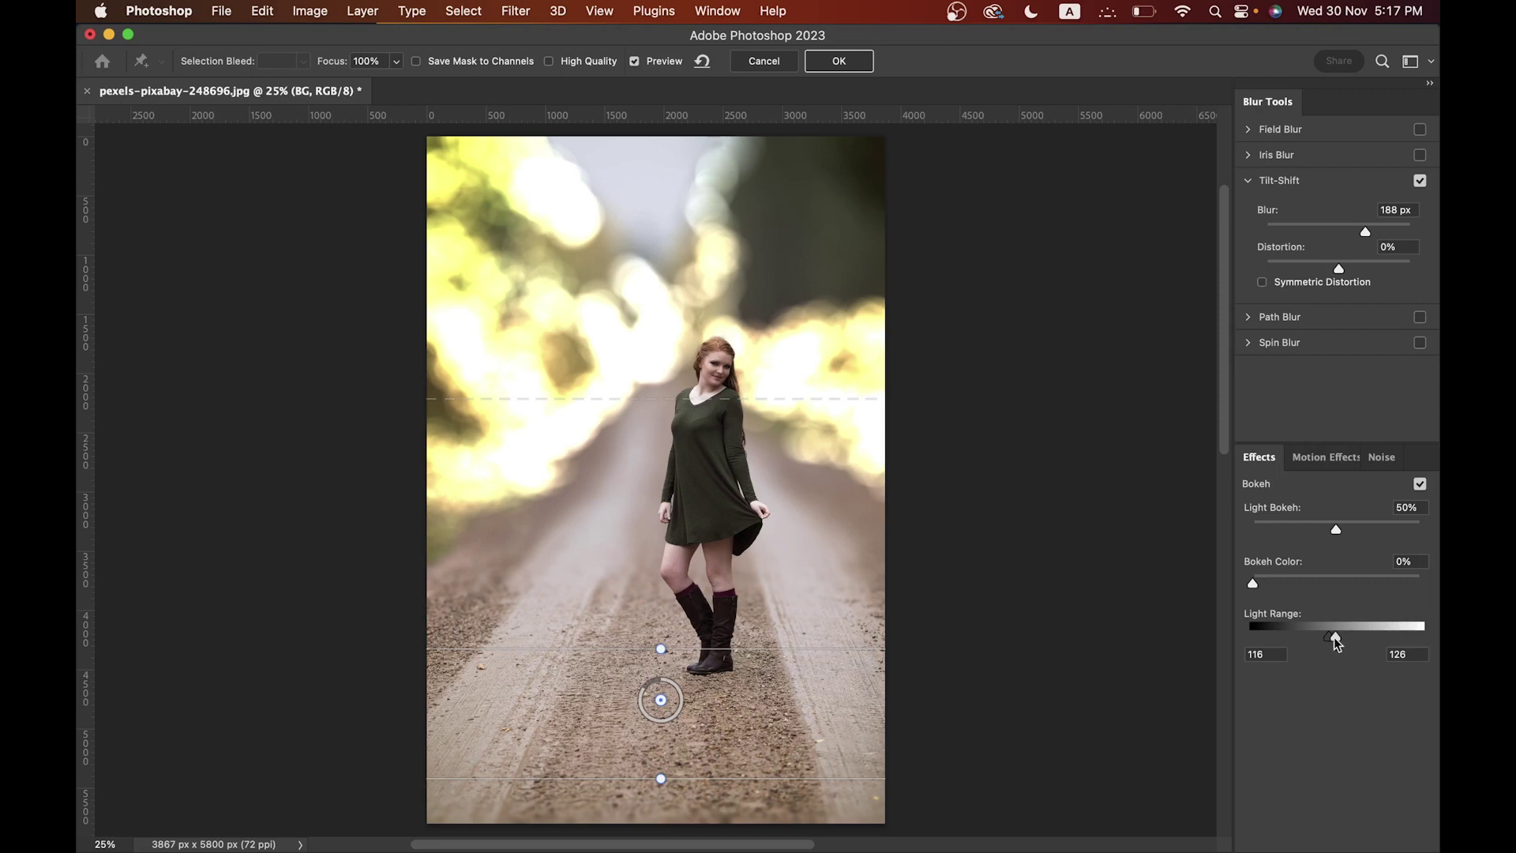
mouse_move(1335, 644)
left_mouse_down()
mouse_move(1433, 642)
mouse_move(1332, 645)
left_mouse_up()
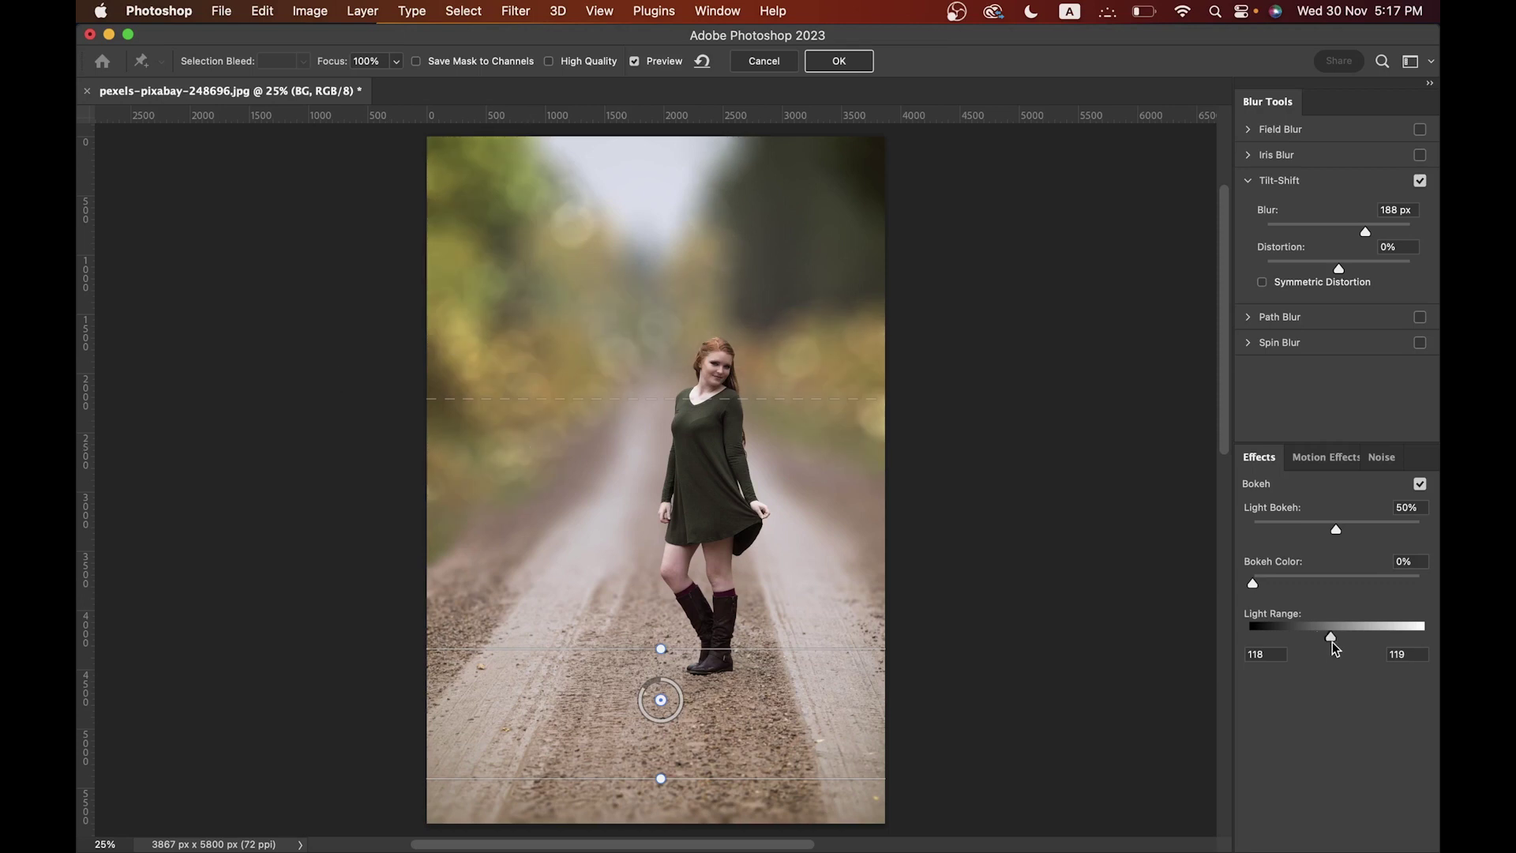
left_click_drag(1333, 644, 1331, 645)
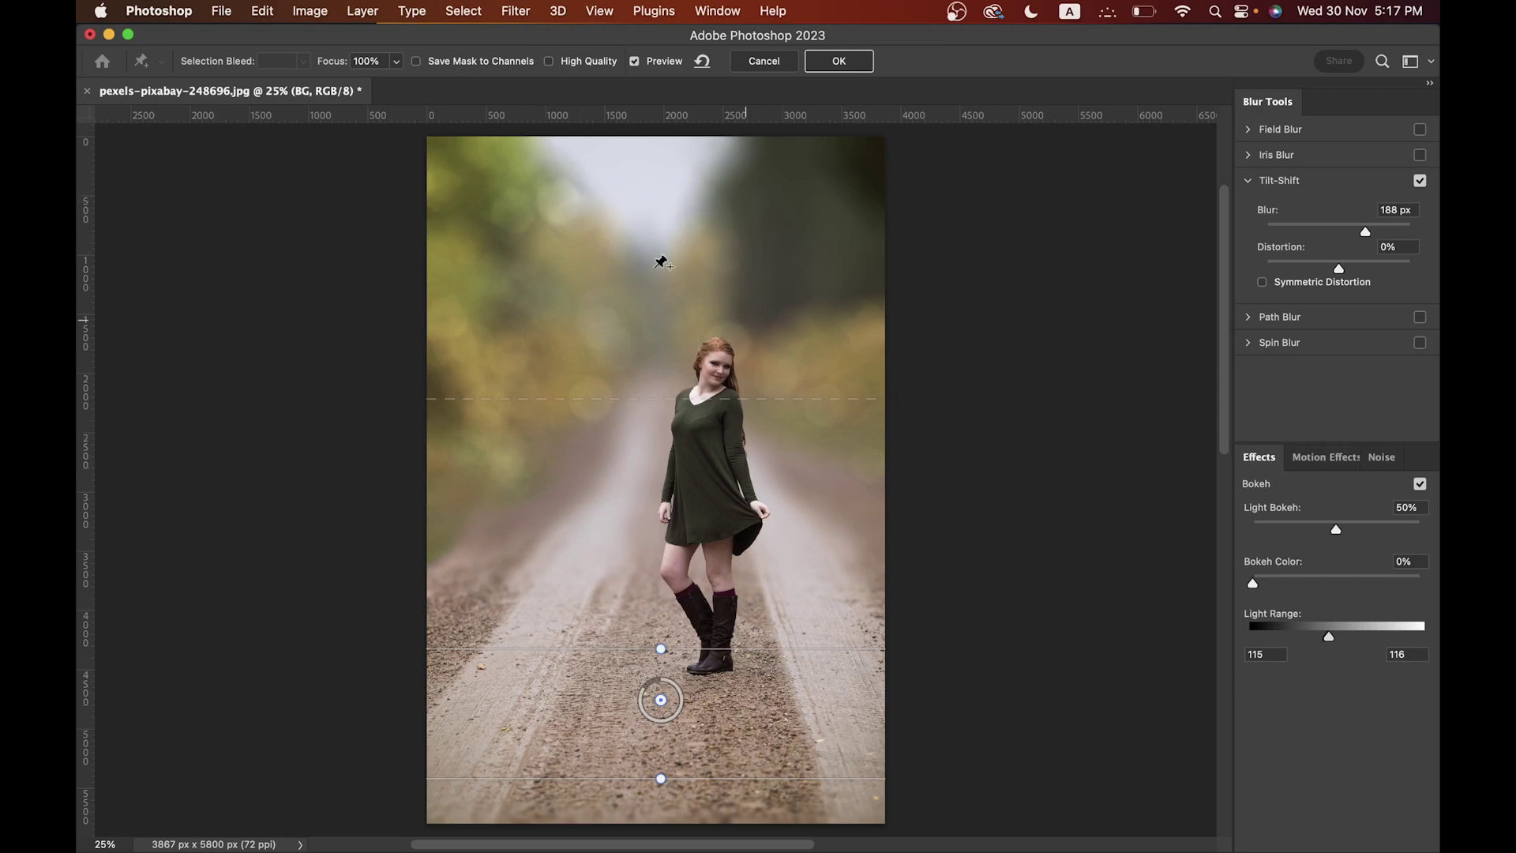
left_click(841, 60)
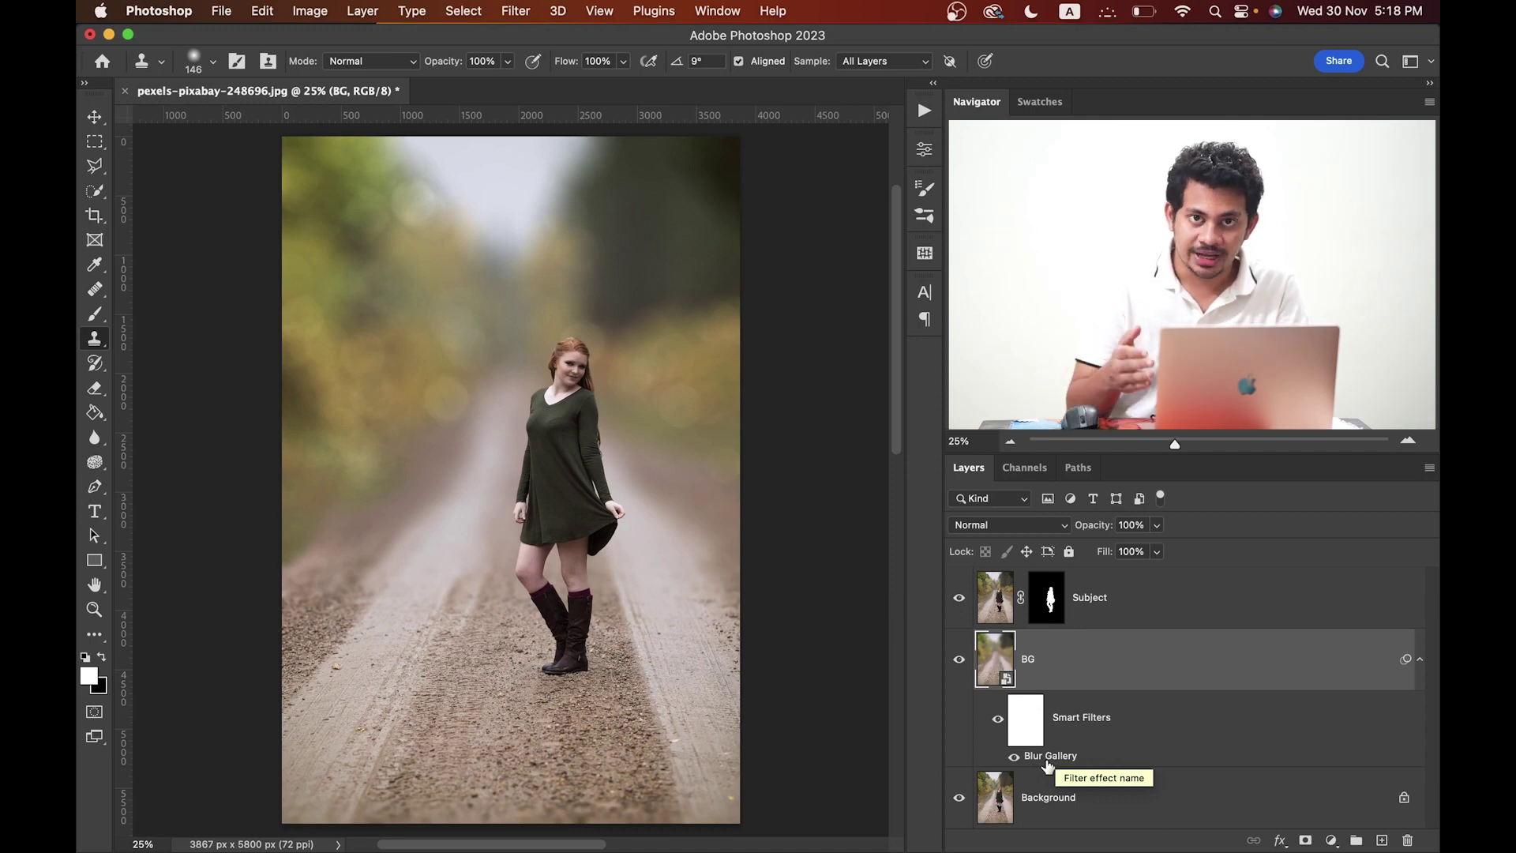
Step: Collapse the BG layer's smart filters and compare the blurred result with the original Background layer
left_click(1419, 662)
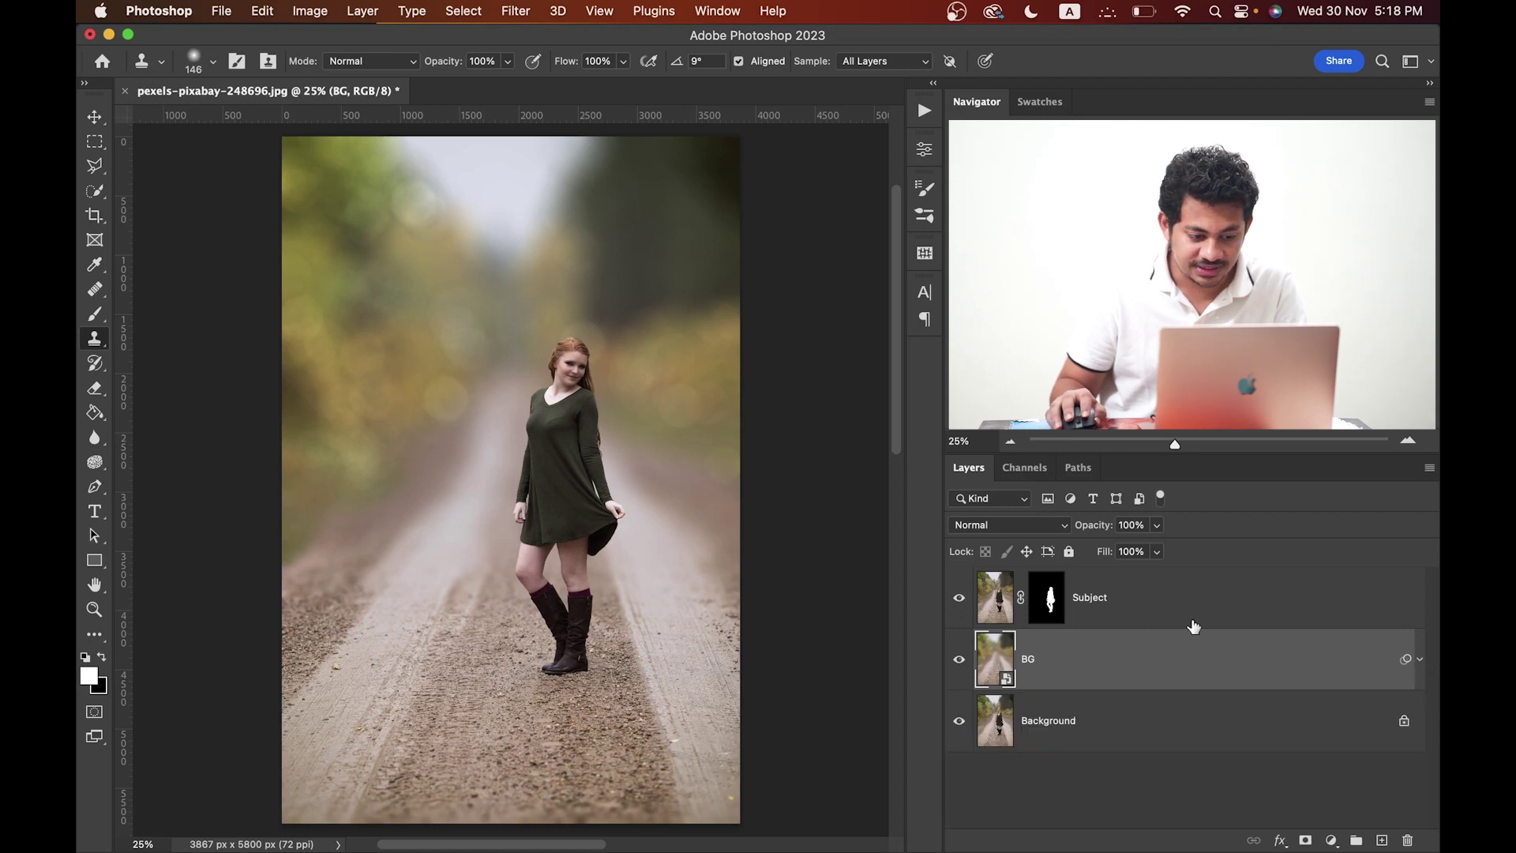
left_click(957, 721, "alt")
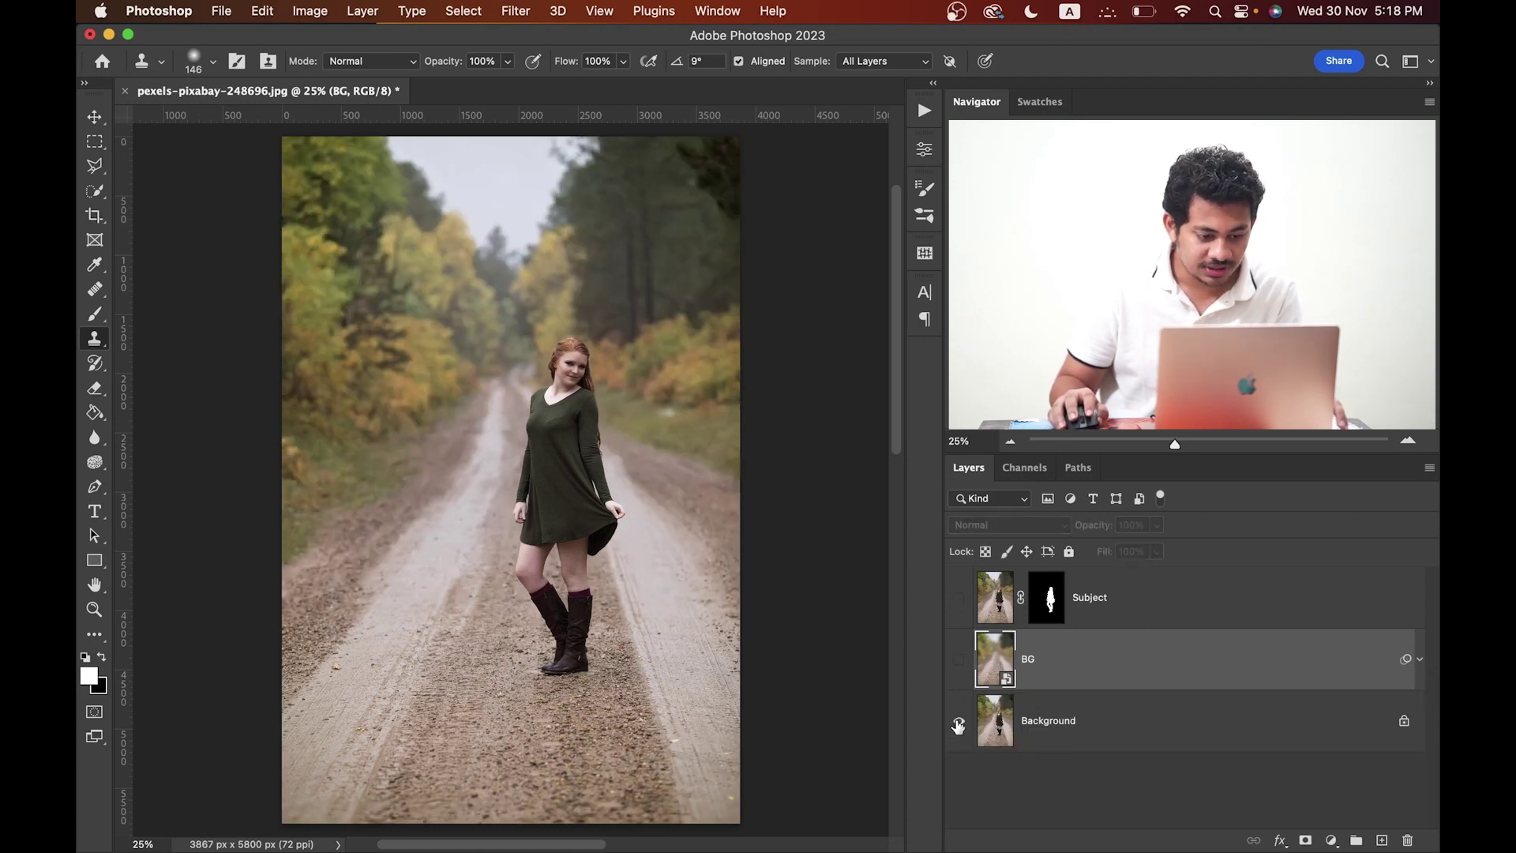
left_click(958, 721, "alt")
left_click(958, 721, "alt")
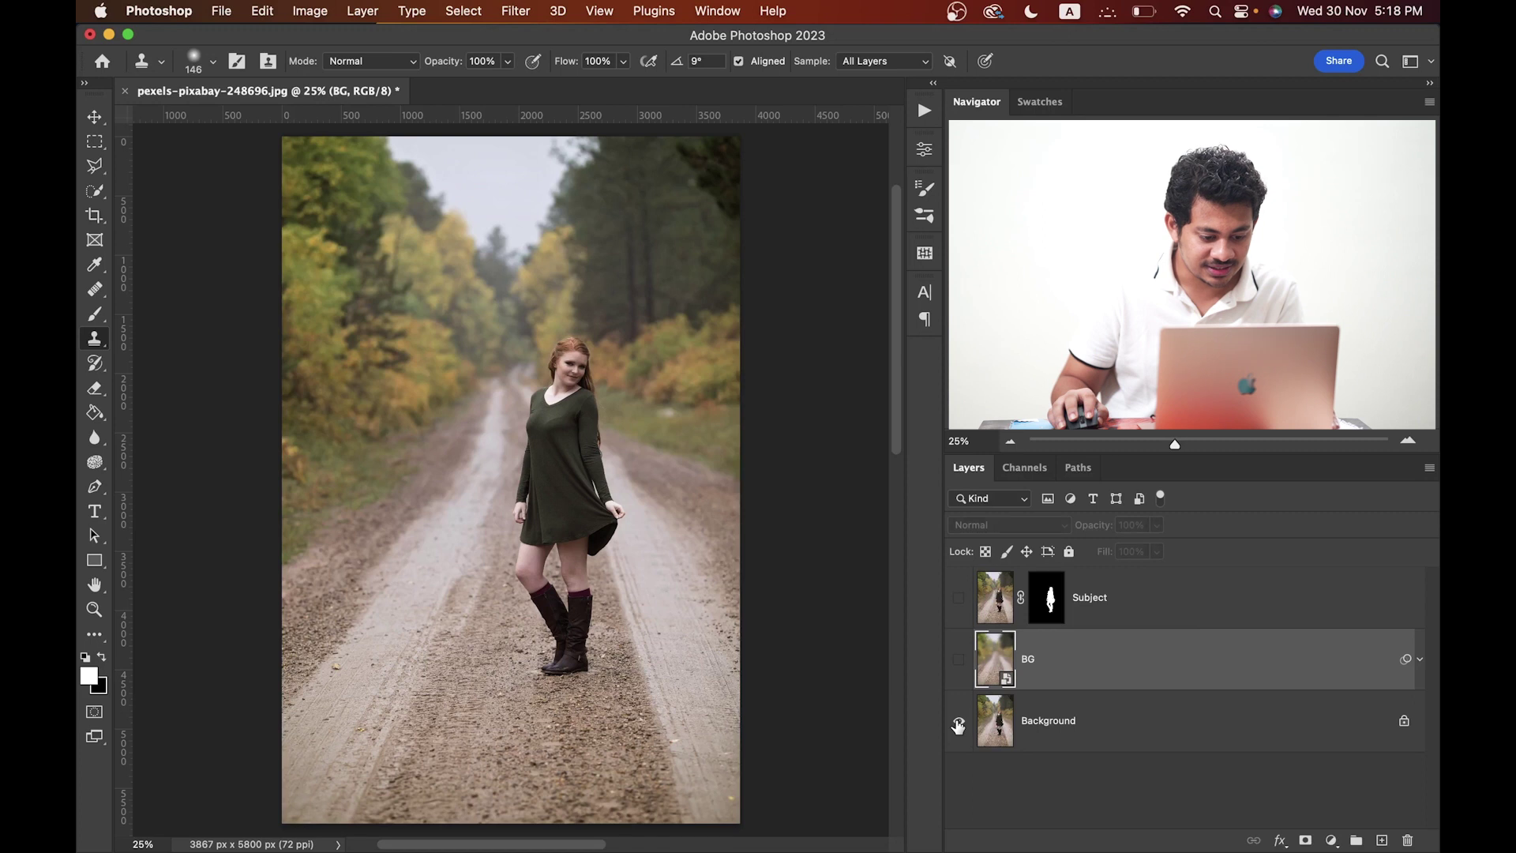
left_click(957, 721, "alt")
left_click(958, 721, "alt")
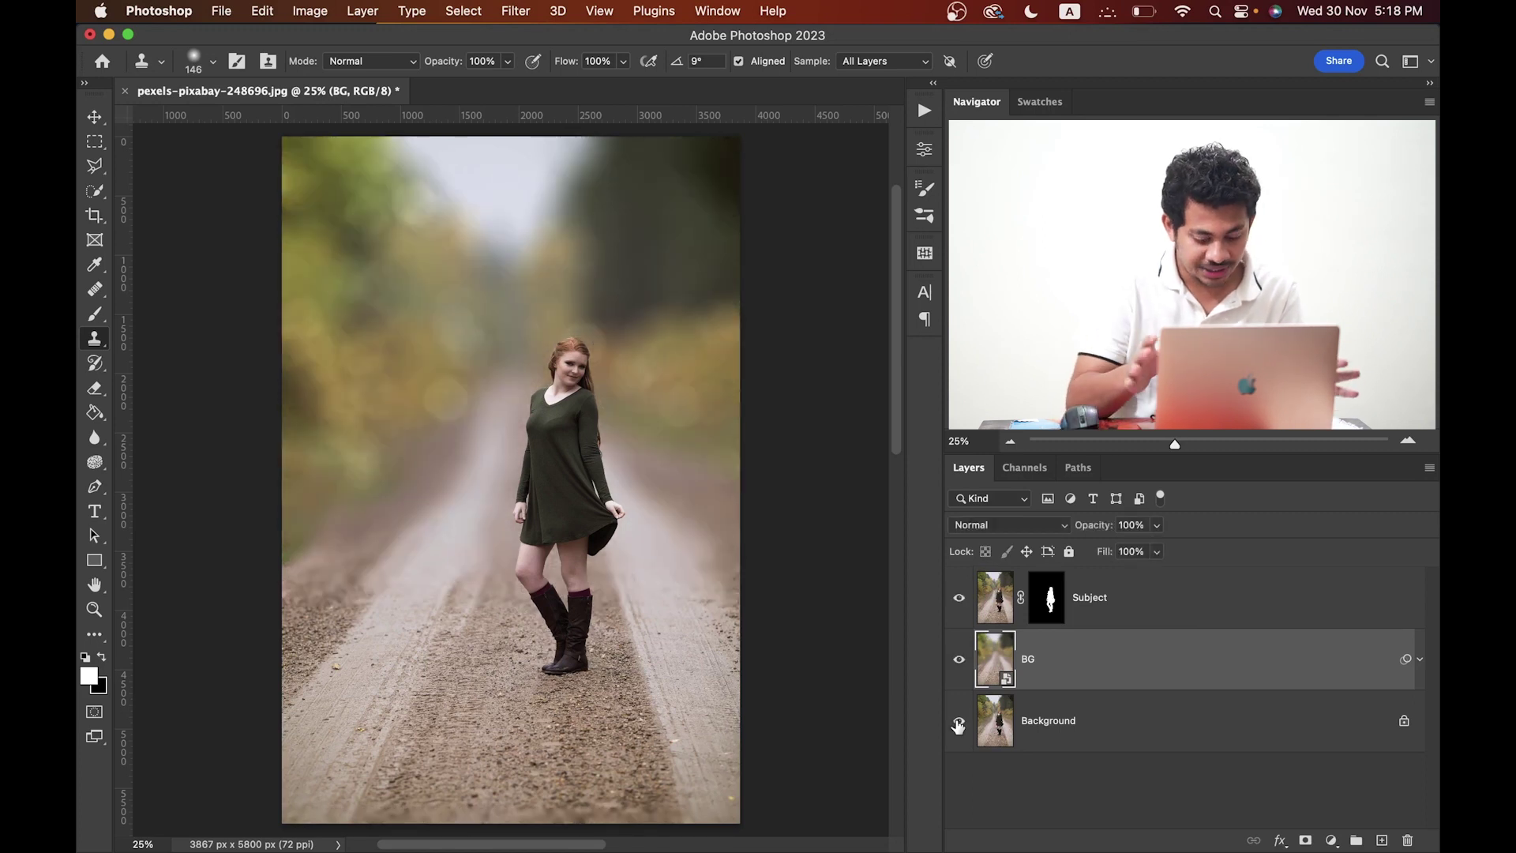
Step: Add a Channel Mixer adjustment layer directly above the Subject layer
key("super+minus")
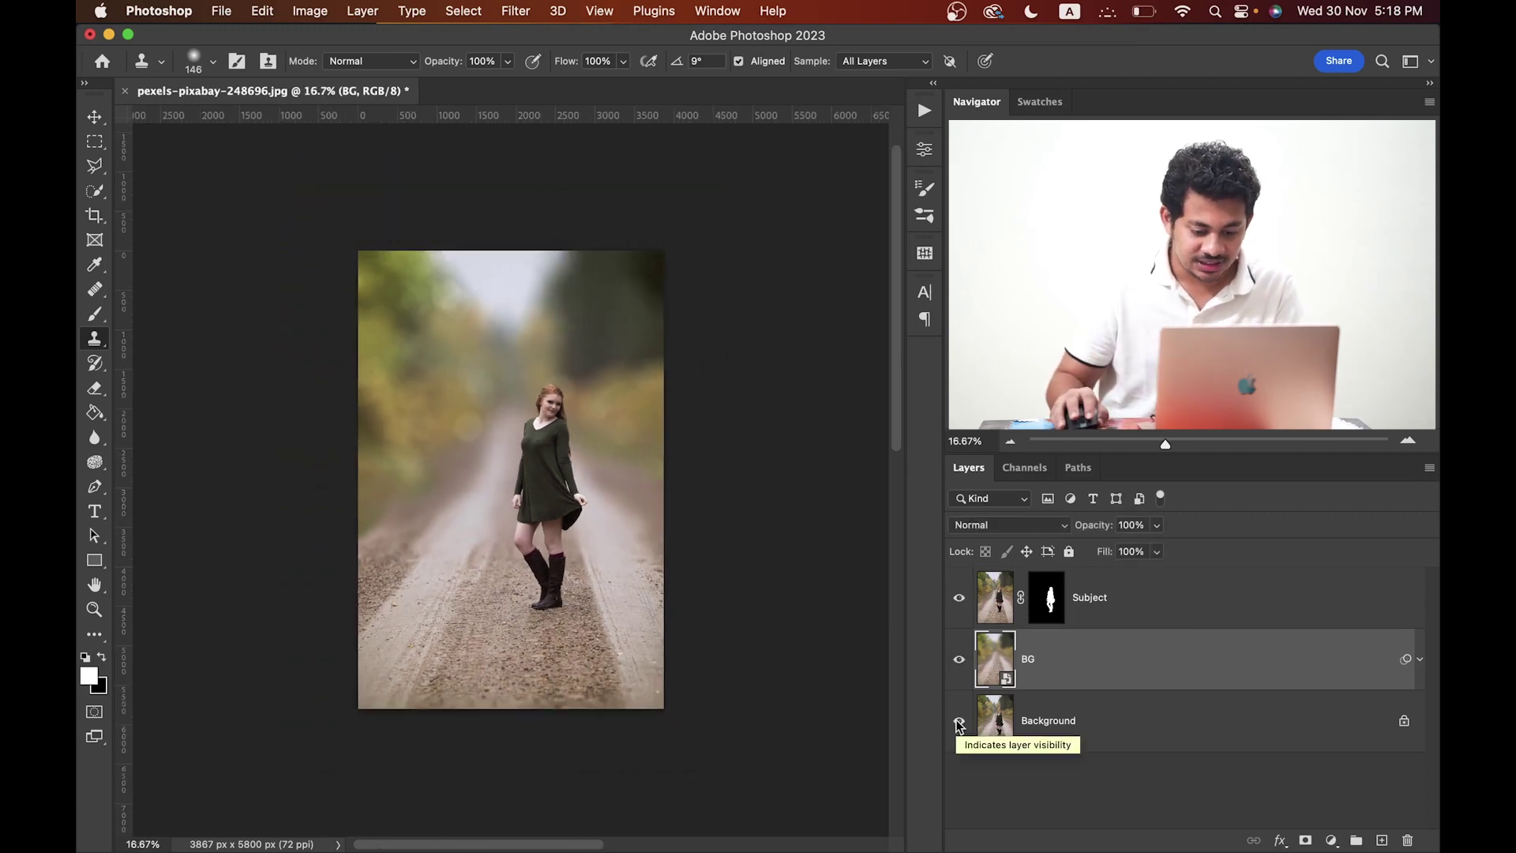
left_click(1126, 604)
key("super+0")
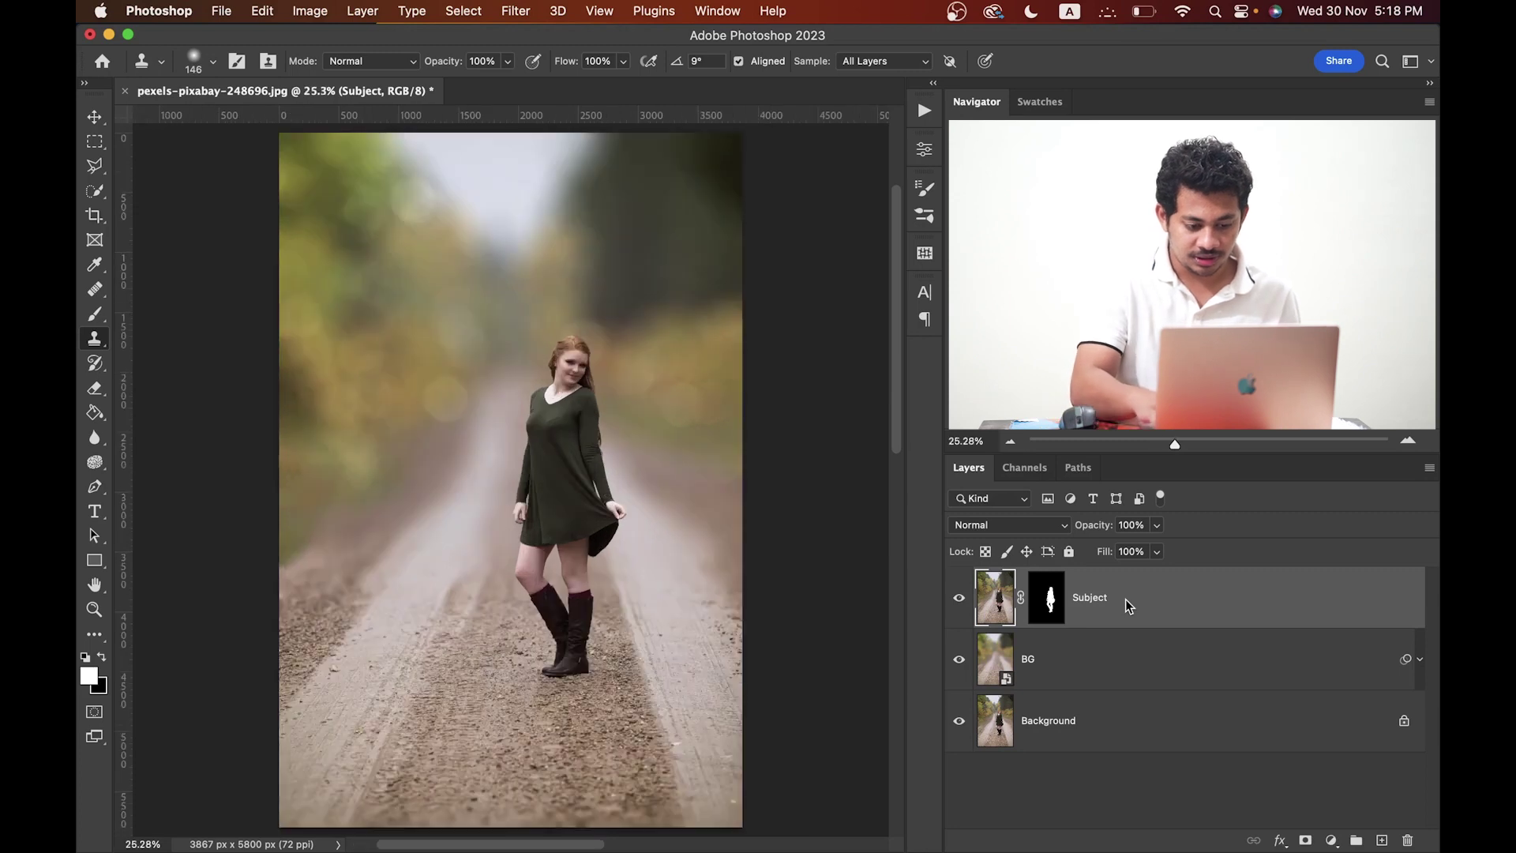
left_click(1332, 841)
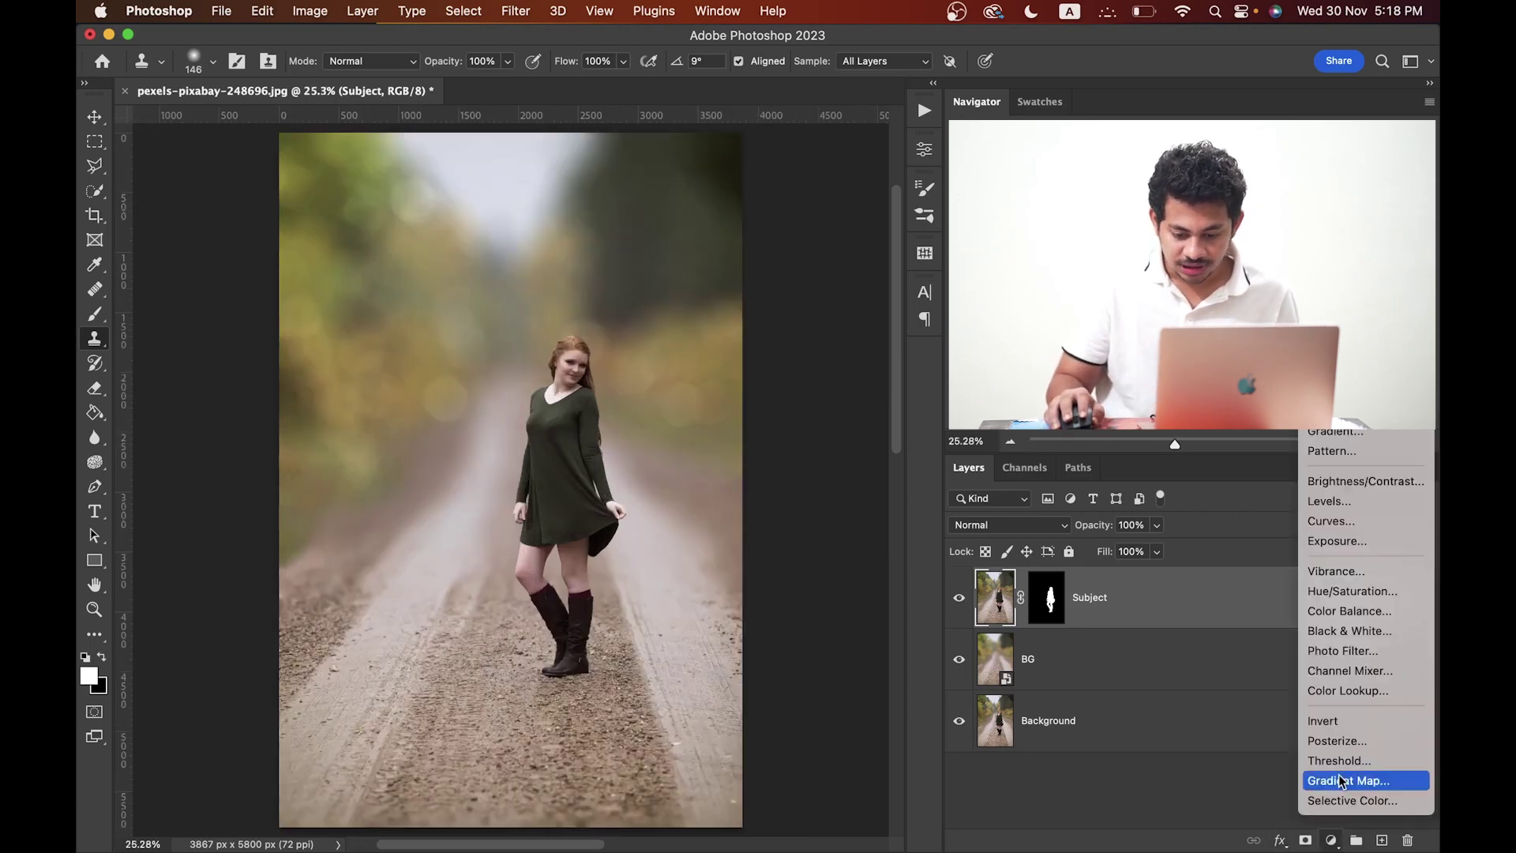
left_click(1359, 679)
Step: For the Channel Mixer's Red output channel, set Red to 0%, Green to +200% and Blue to -100%
left_click(718, 227)
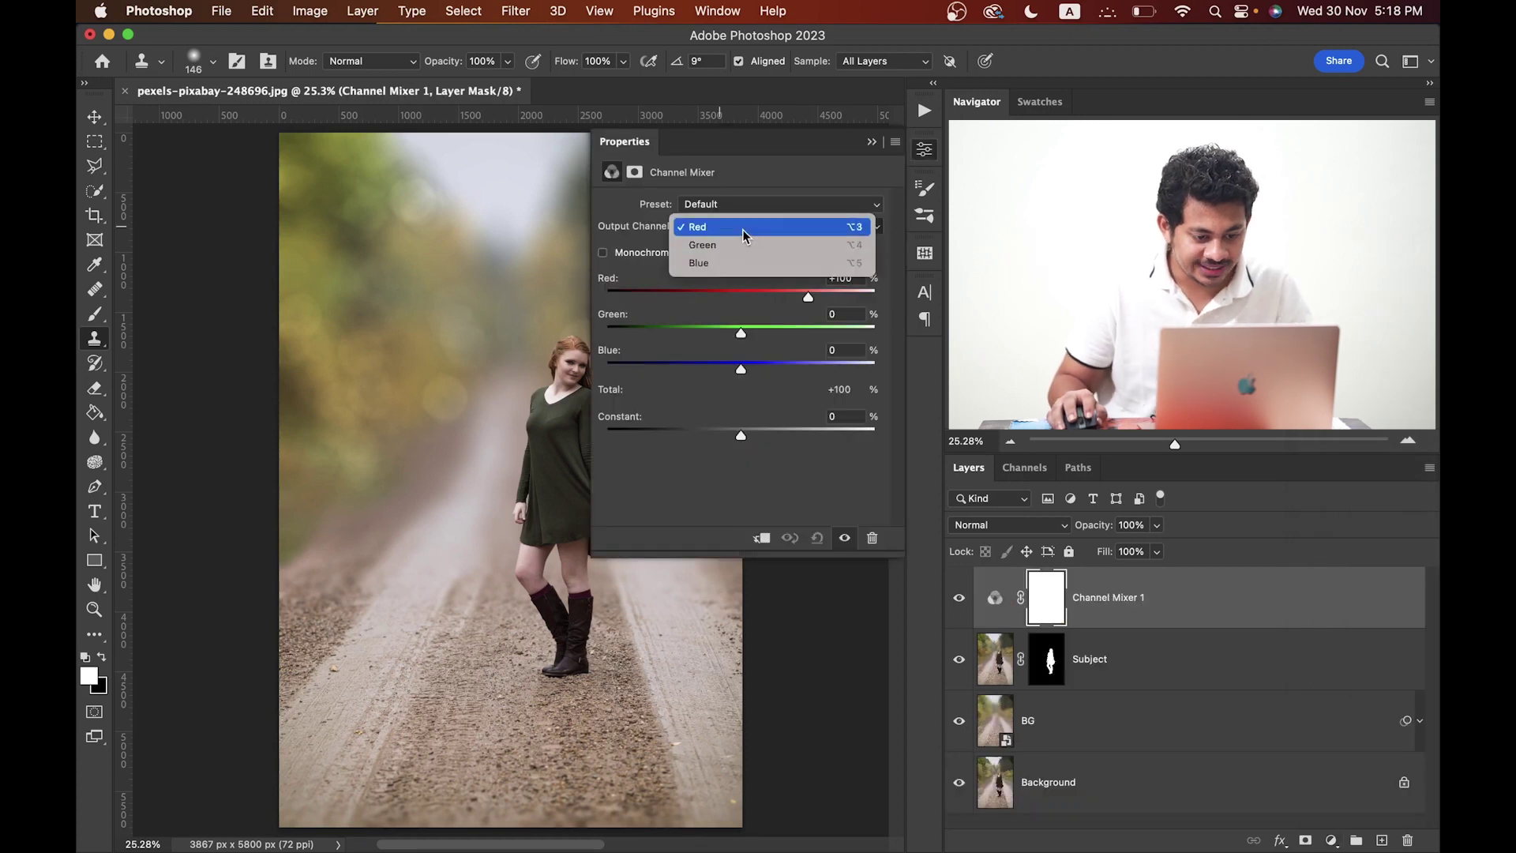
left_click(742, 229)
left_click_drag(806, 298, 880, 325)
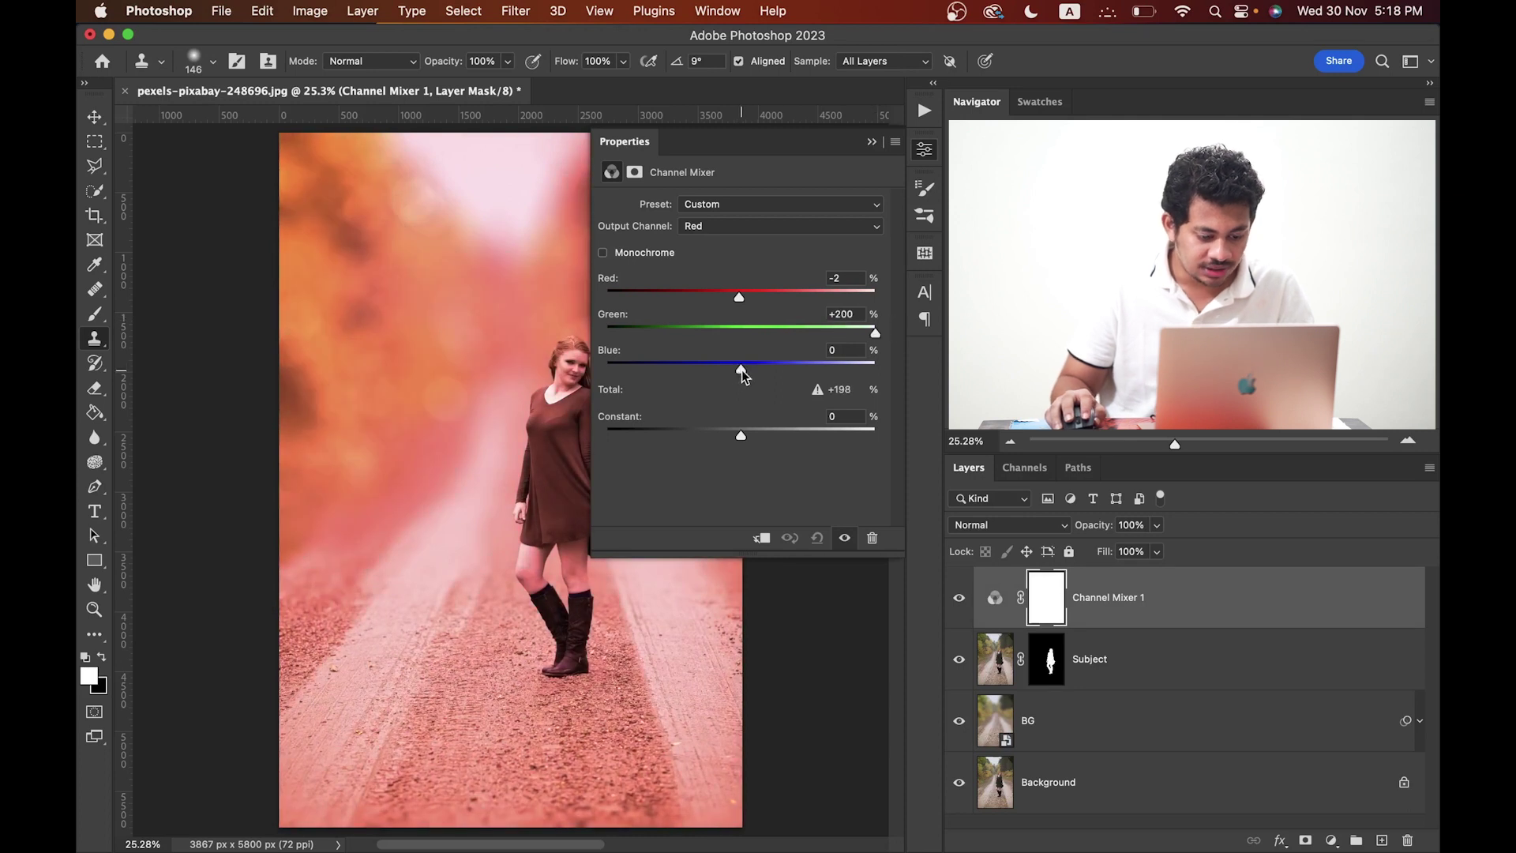
left_click_drag(743, 376, 673, 376)
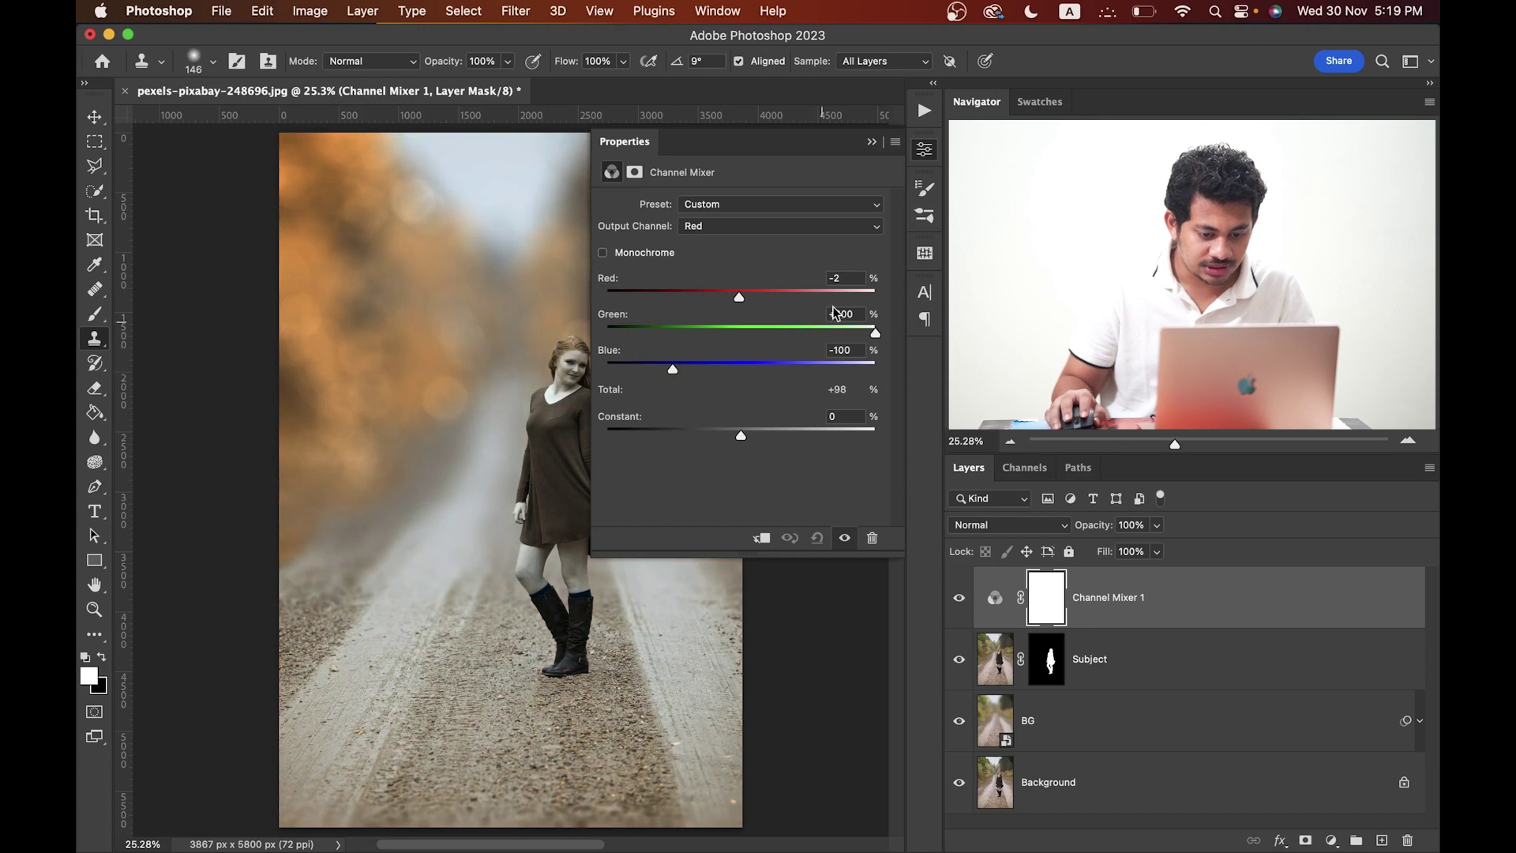
double_click(839, 278)
type("0")
Step: Check the Channel Mixer's Green and Blue output channels, and set the adjustment layer's blend mode to Lighten
left_click(779, 226)
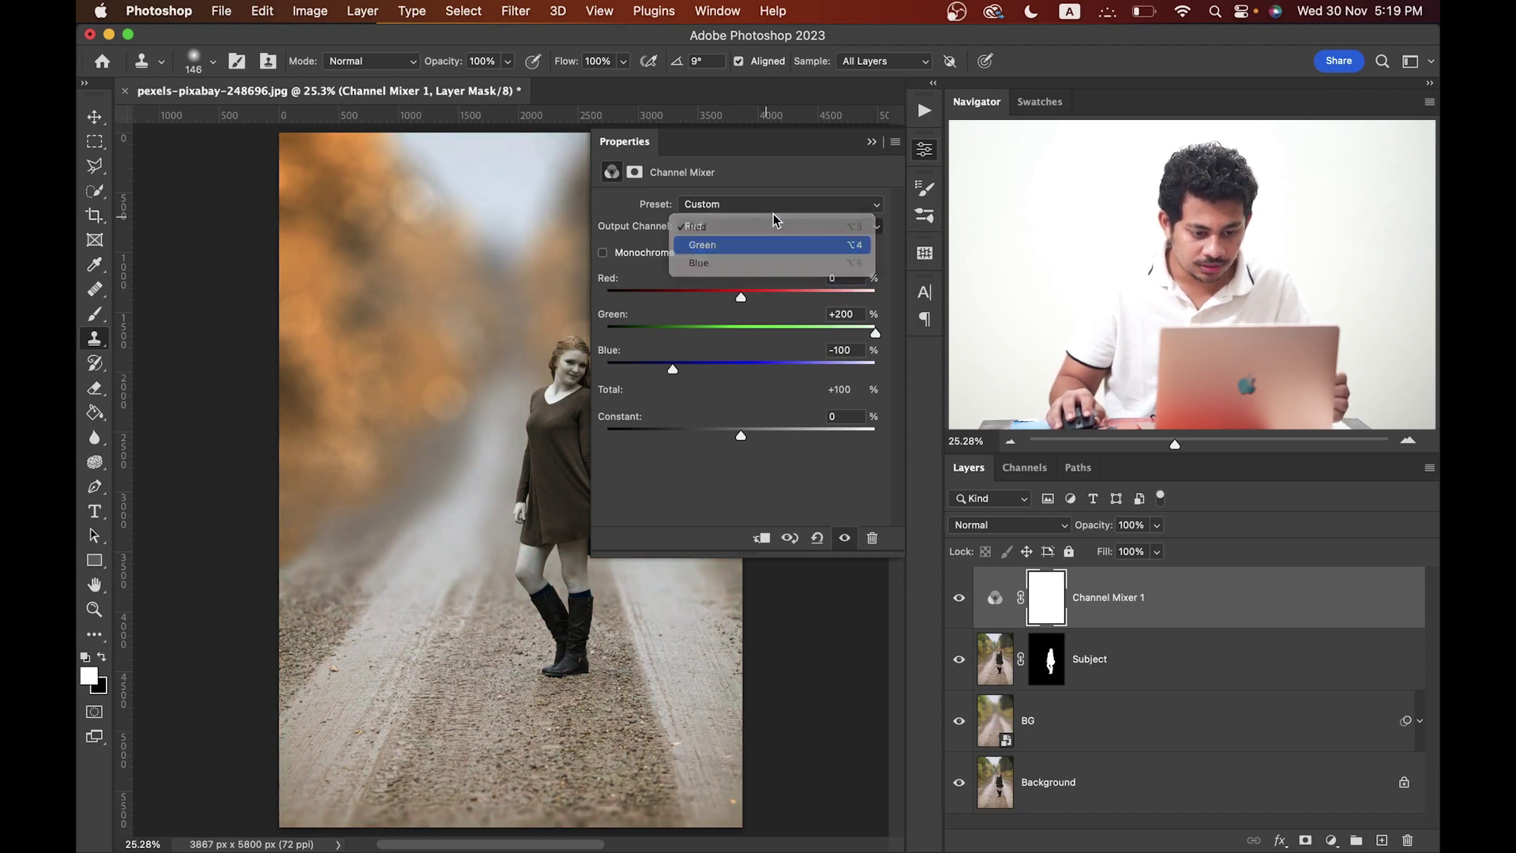
left_click(773, 244)
left_click(812, 228)
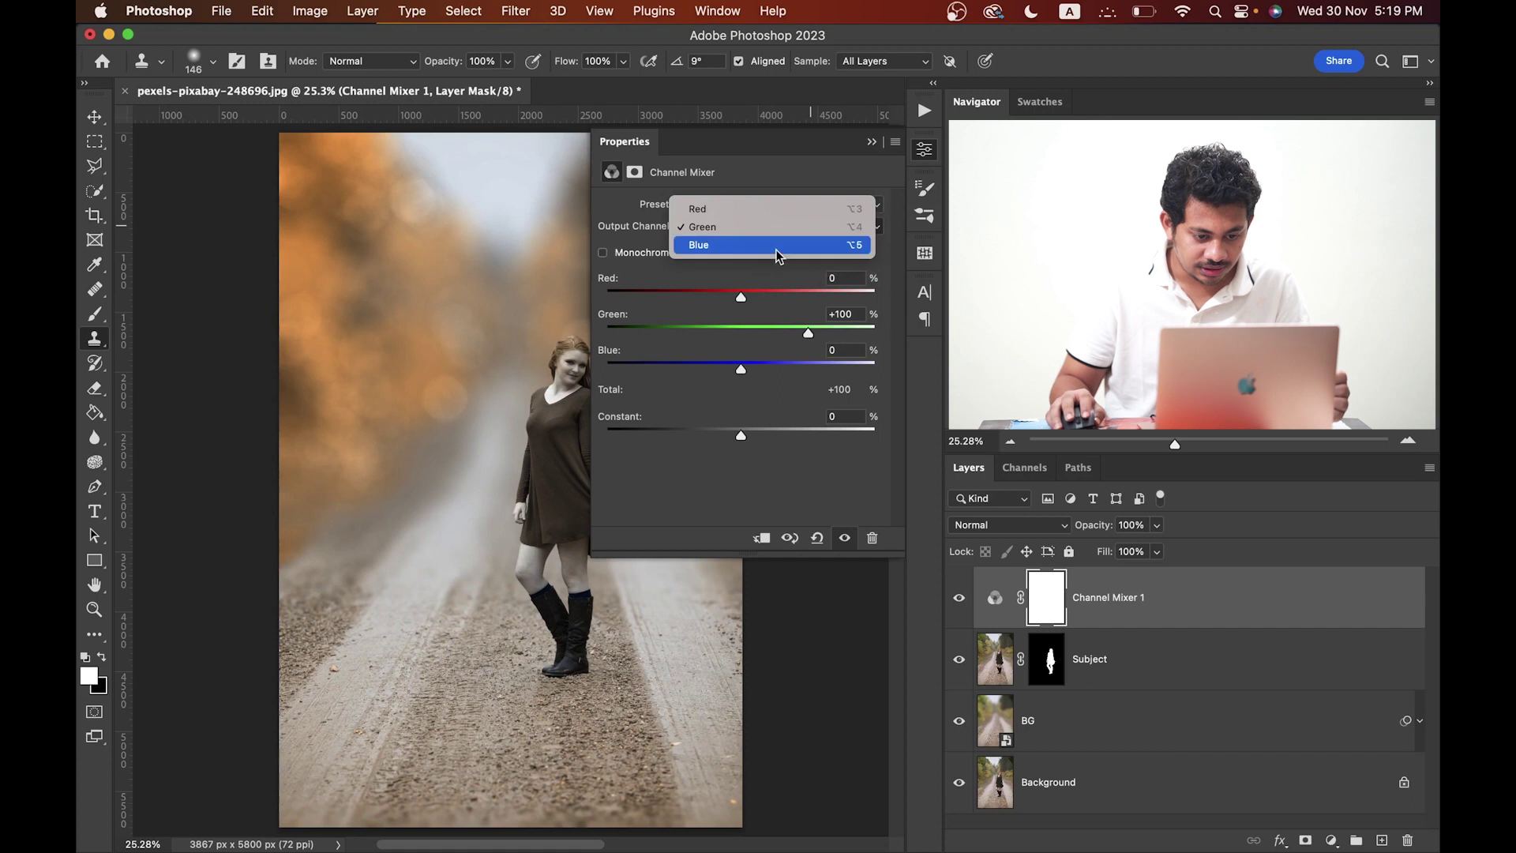
left_click(776, 247)
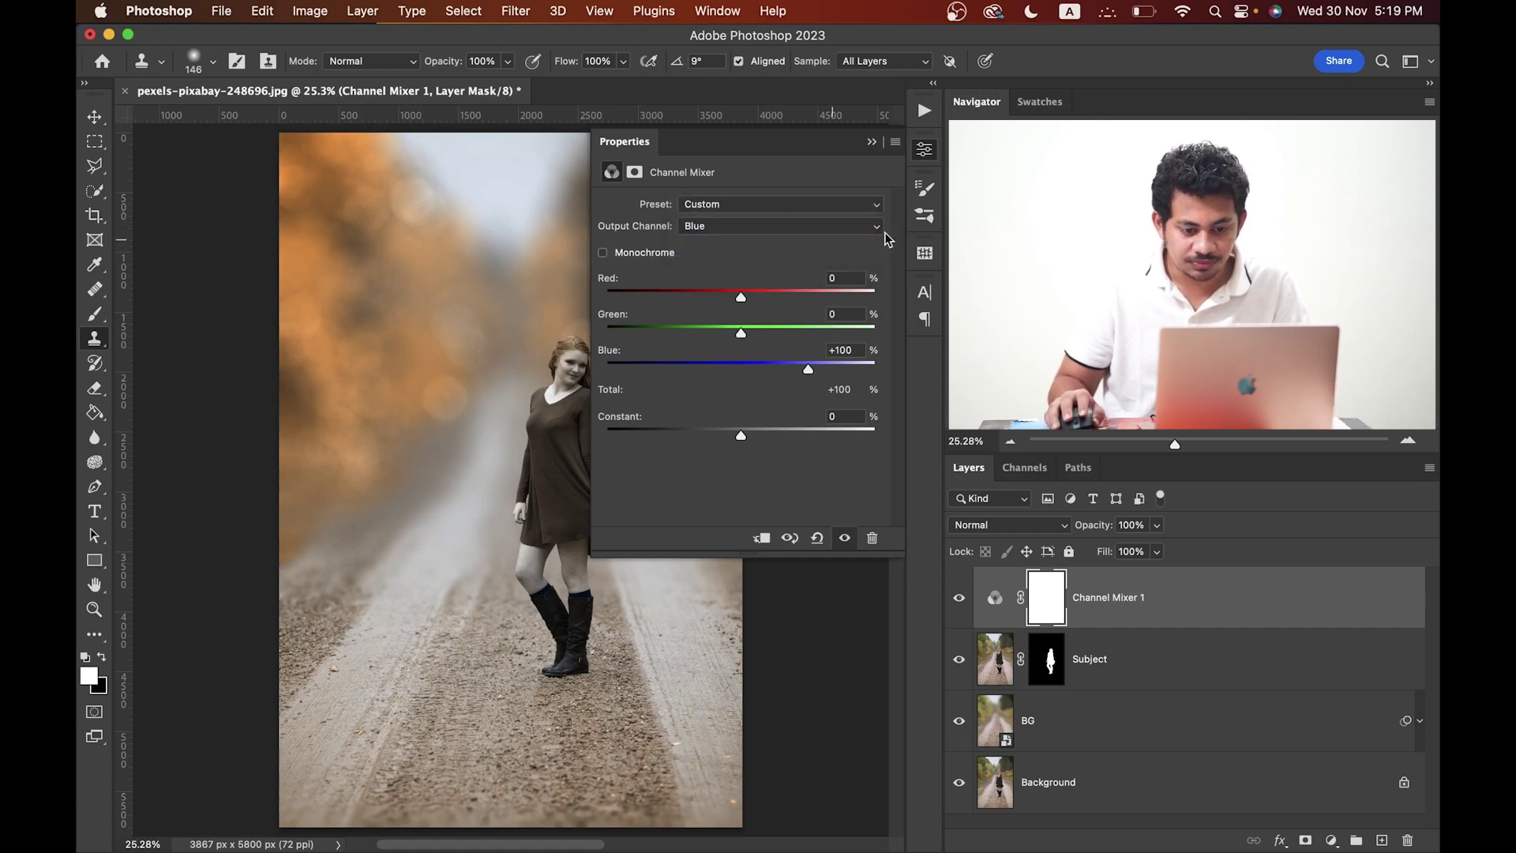
left_click(924, 152)
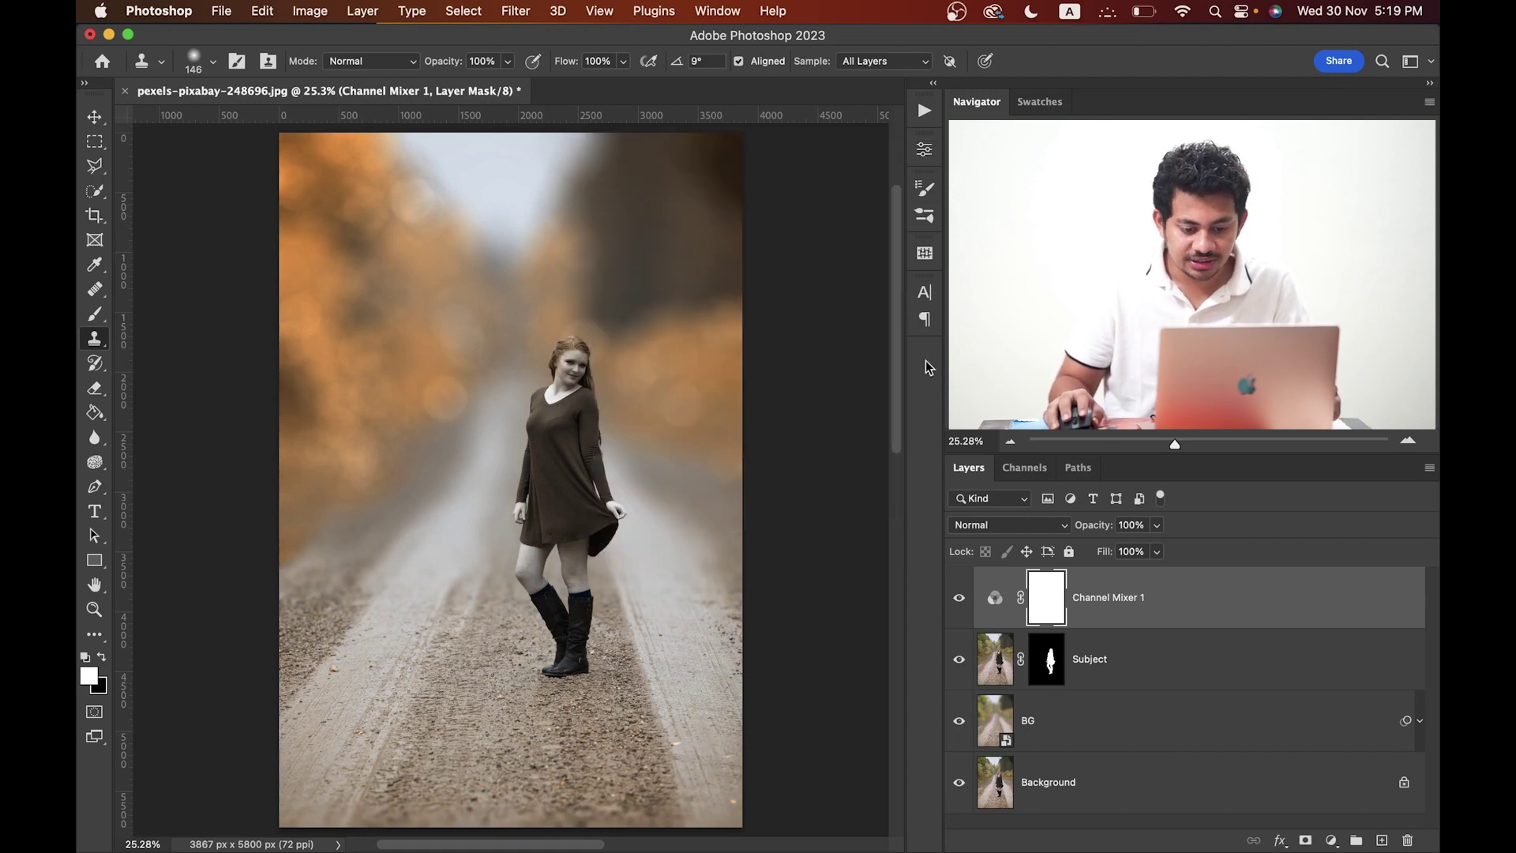
left_click(1019, 527)
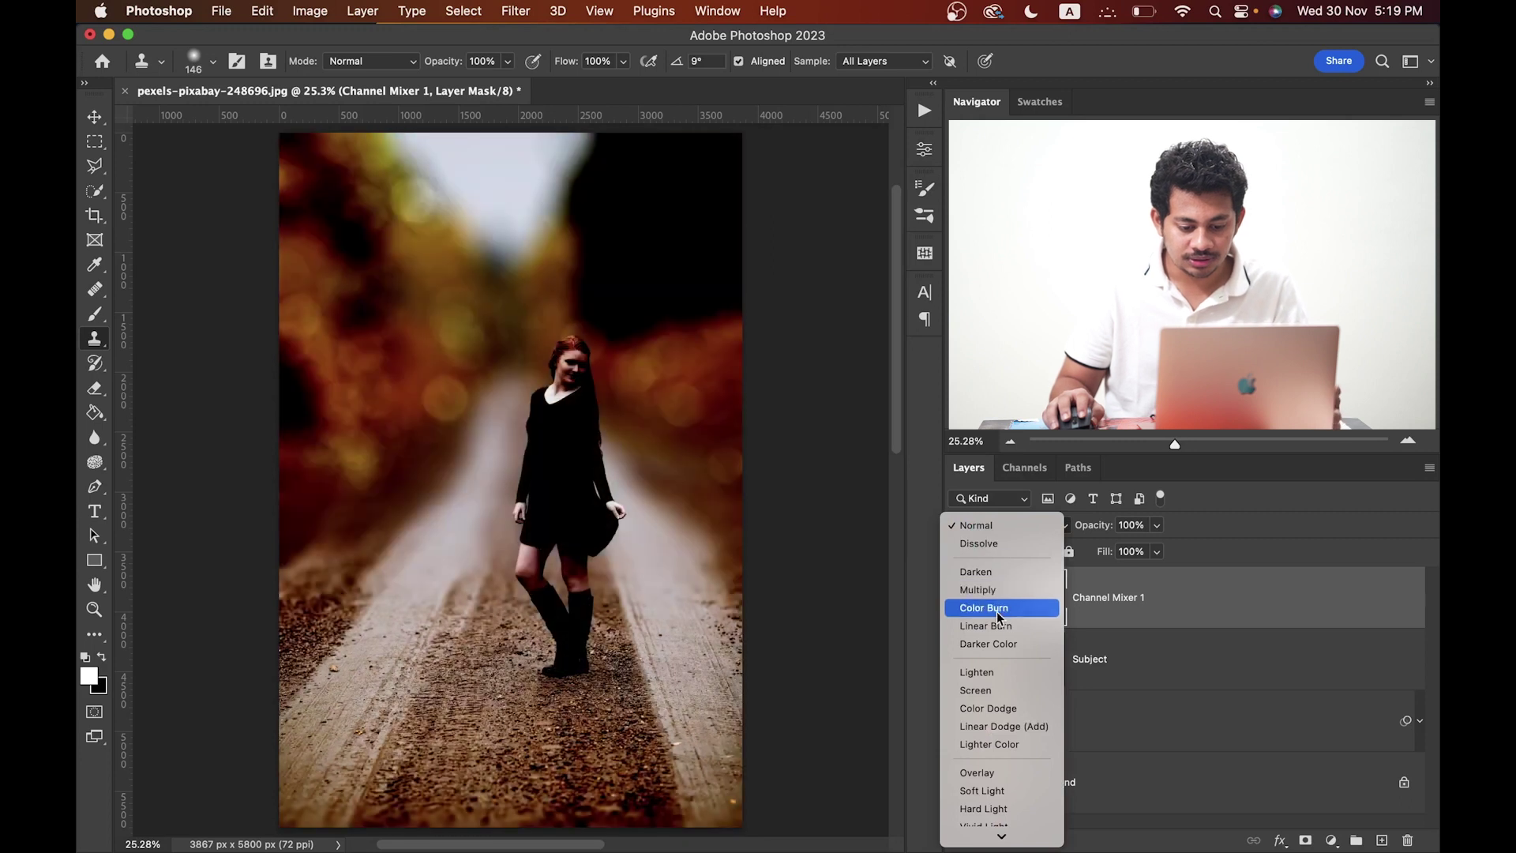
left_click(1001, 672)
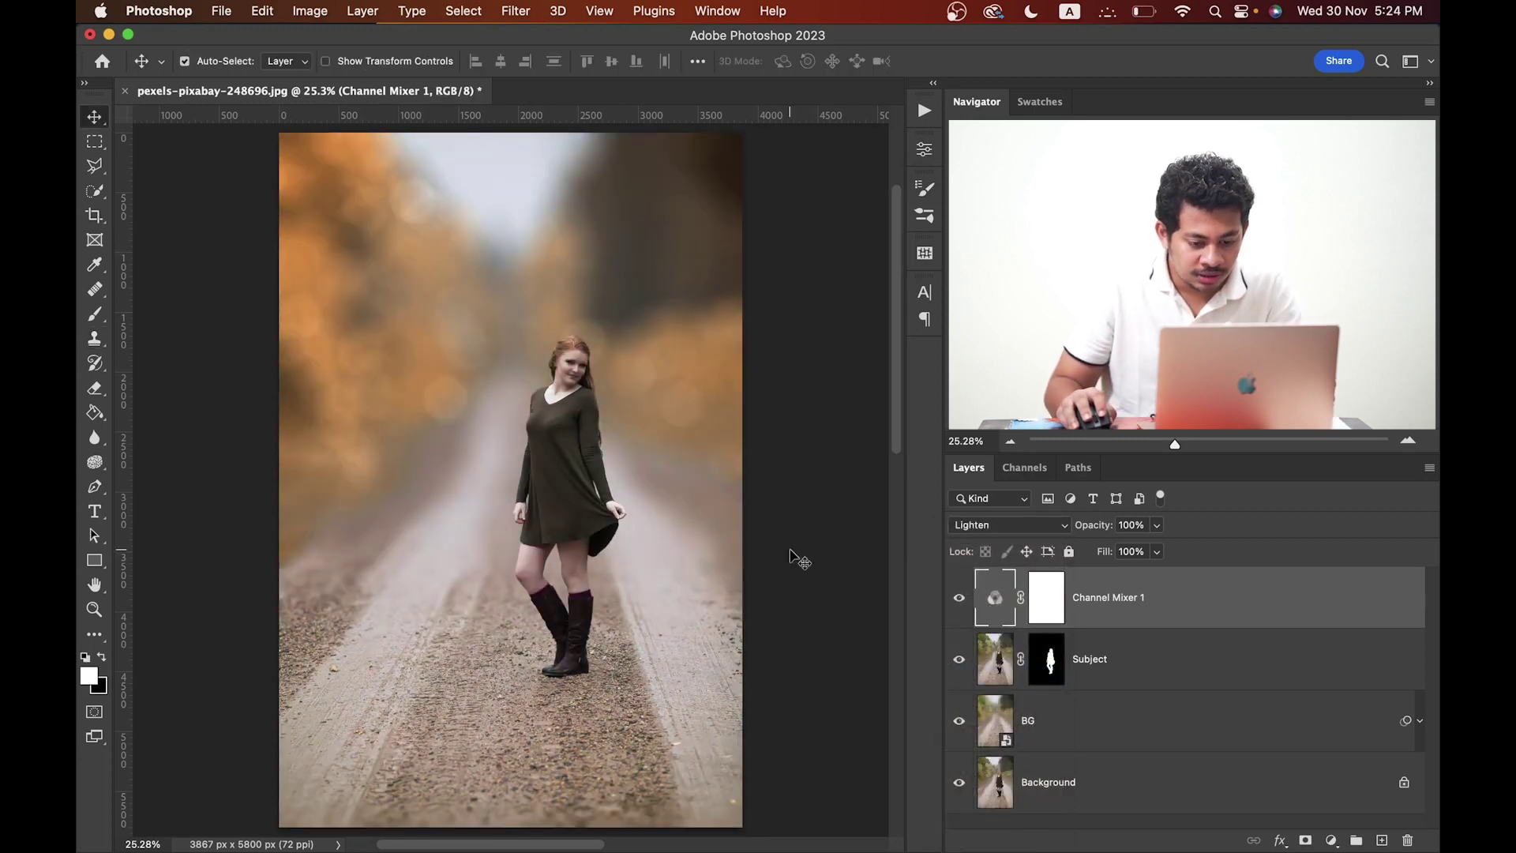
Step: Add a Selective Color adjustment layer above the Channel Mixer and set its Neutrals to Cyan -12% and Yellow +7%
left_click(1331, 840)
left_click(1340, 801)
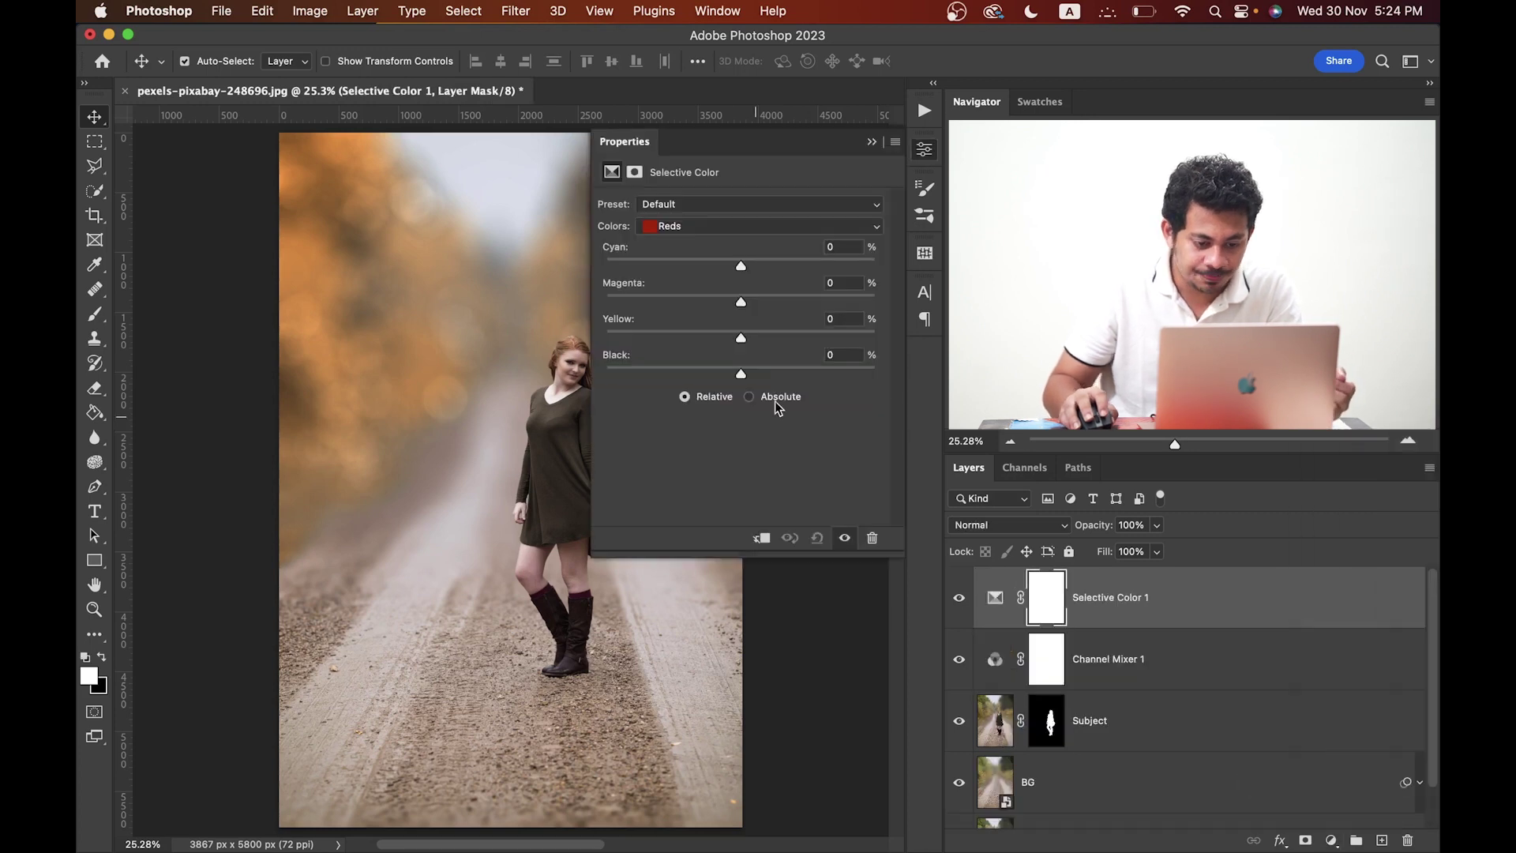
left_click(736, 225)
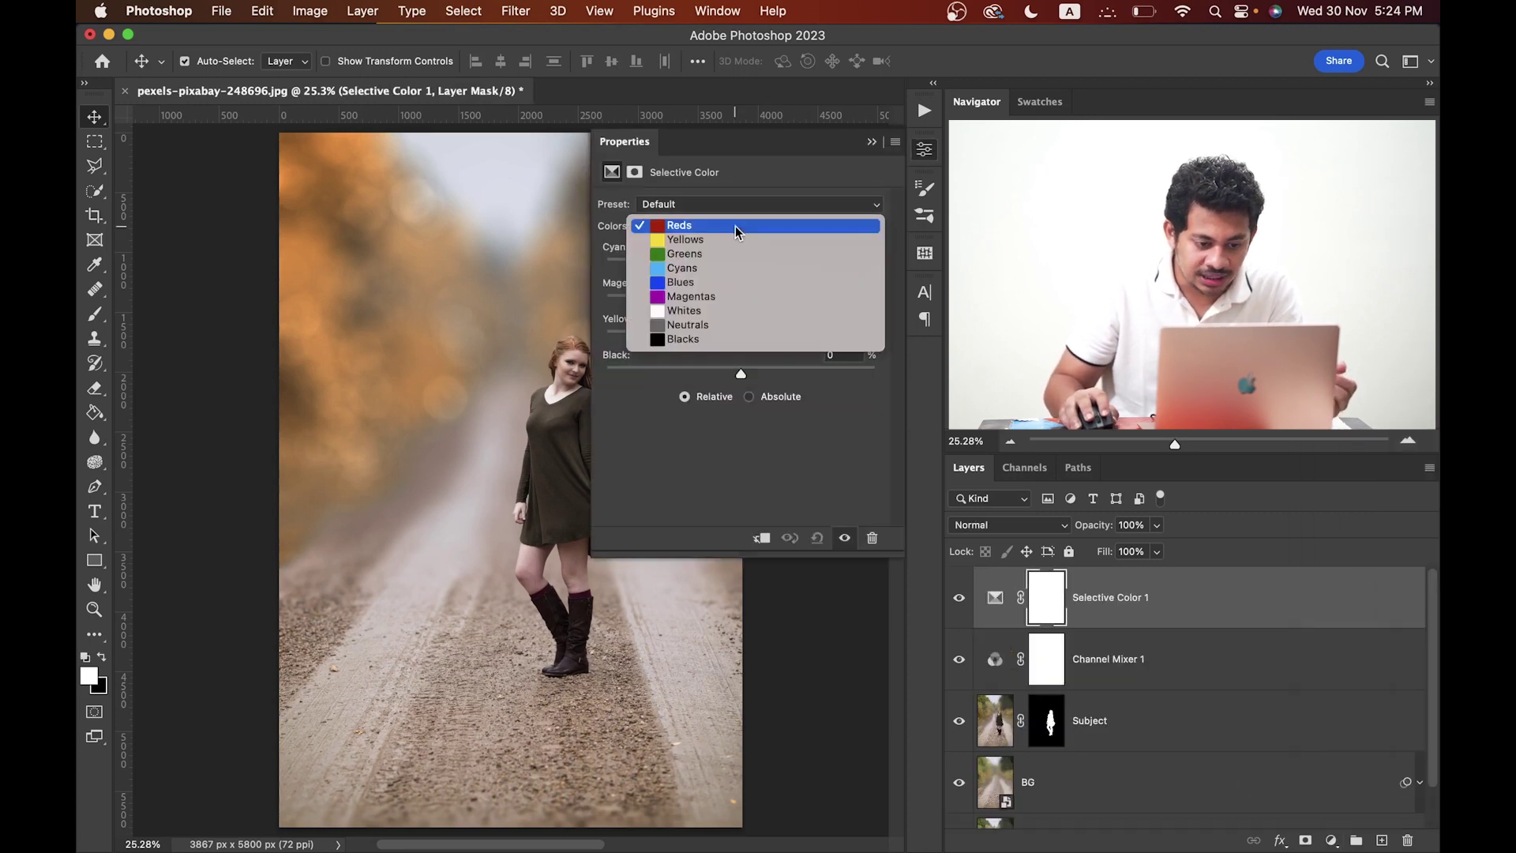
left_click(712, 324)
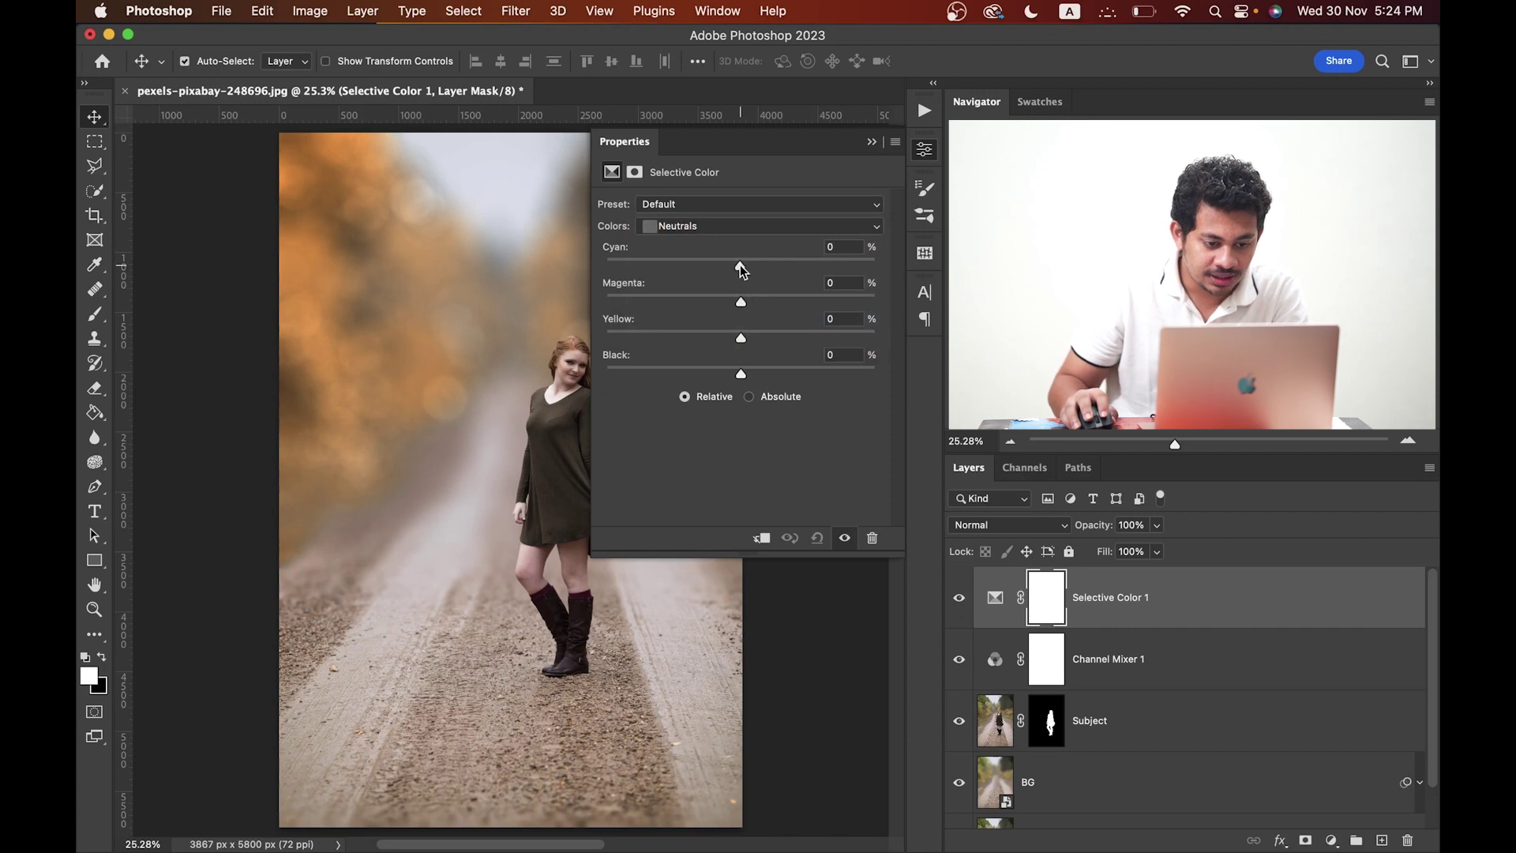
left_click_drag(740, 265, 726, 267)
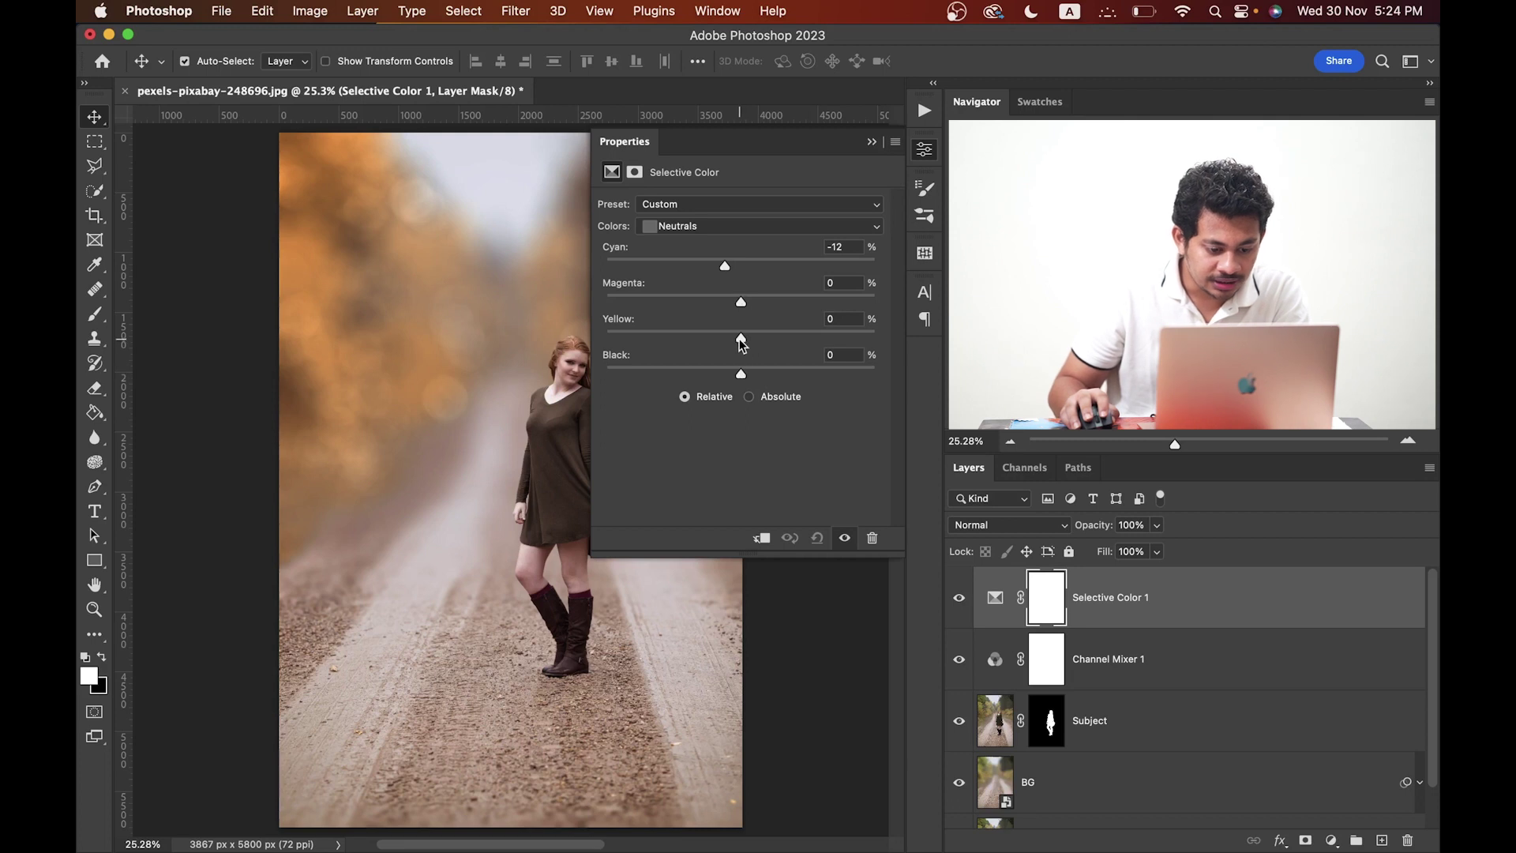
mouse_move(740, 339)
left_mouse_down()
mouse_move(814, 339)
mouse_move(711, 339)
mouse_move(750, 341)
left_mouse_up()
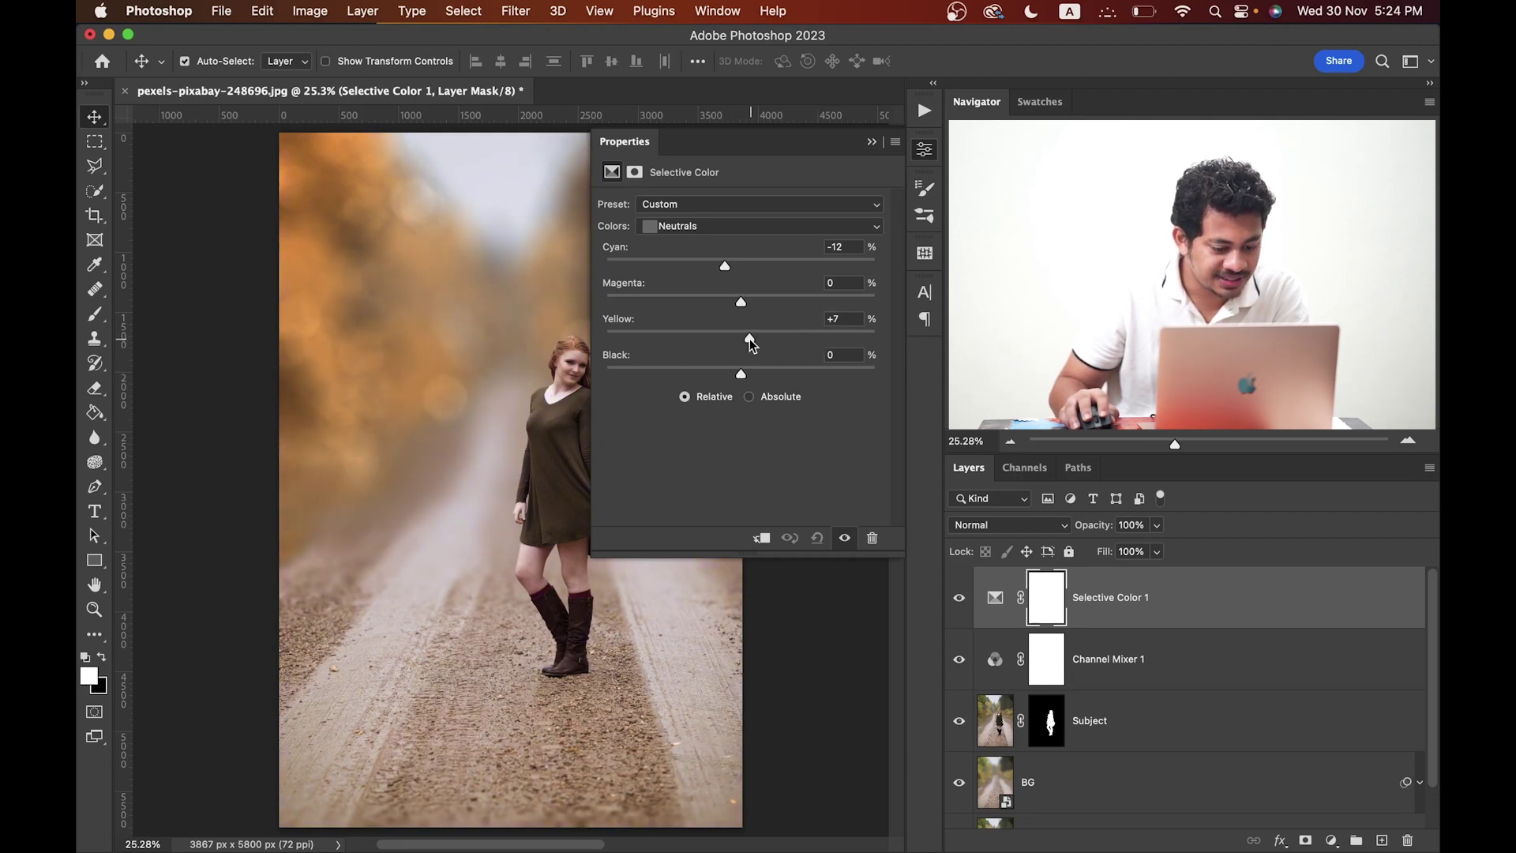
left_click(927, 152)
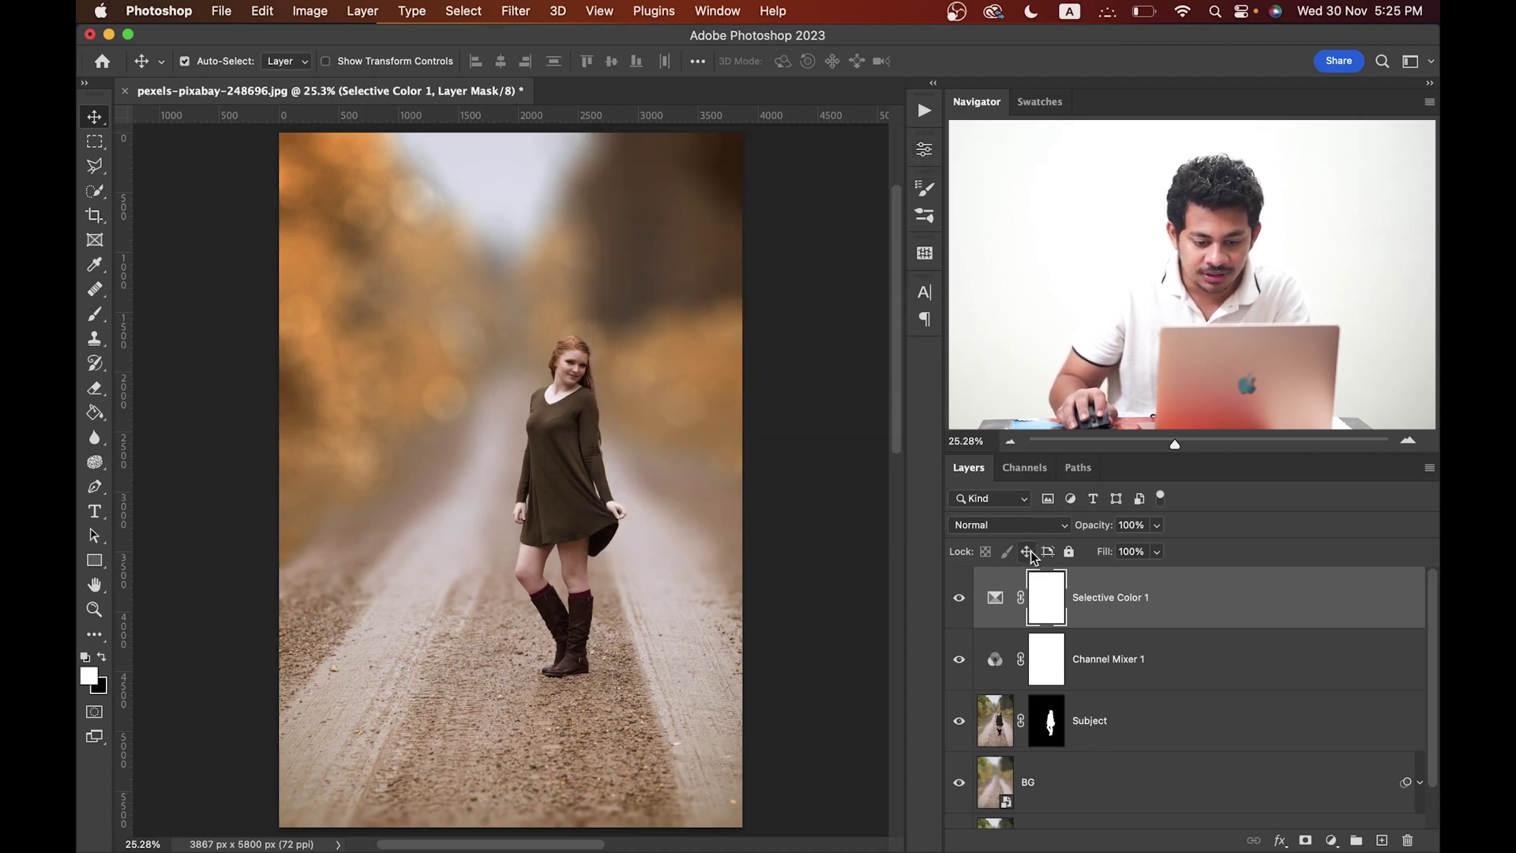
Step: Compare the photo with and without the Selective Color adjustment
left_click(959, 598)
left_click(959, 598)
left_click(993, 597)
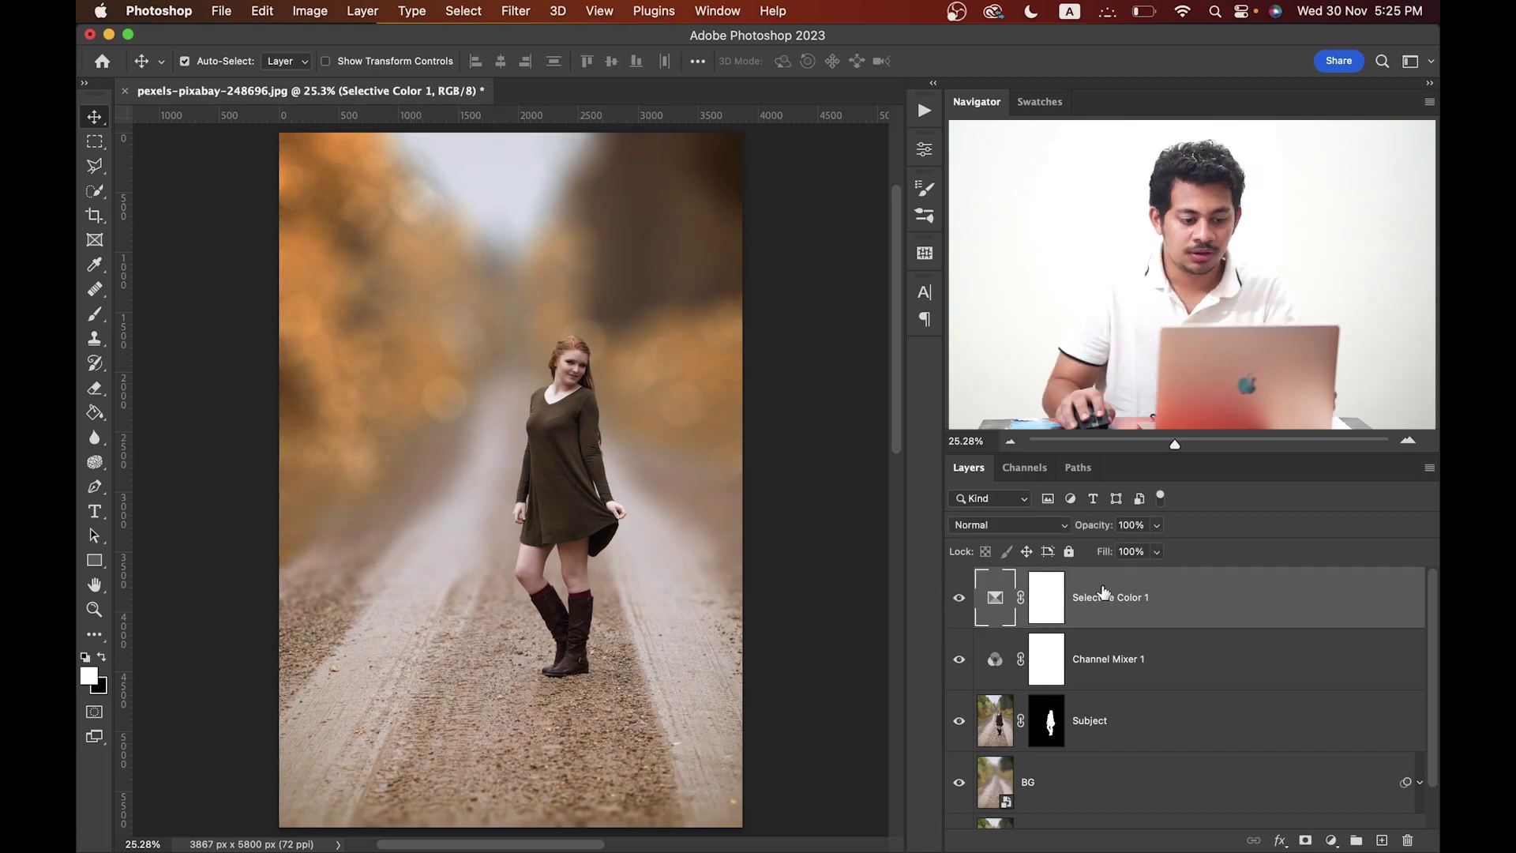
Step: Add a Hue/Saturation adjustment layer on top with Hue -7 and Saturation +5
left_click(1331, 839)
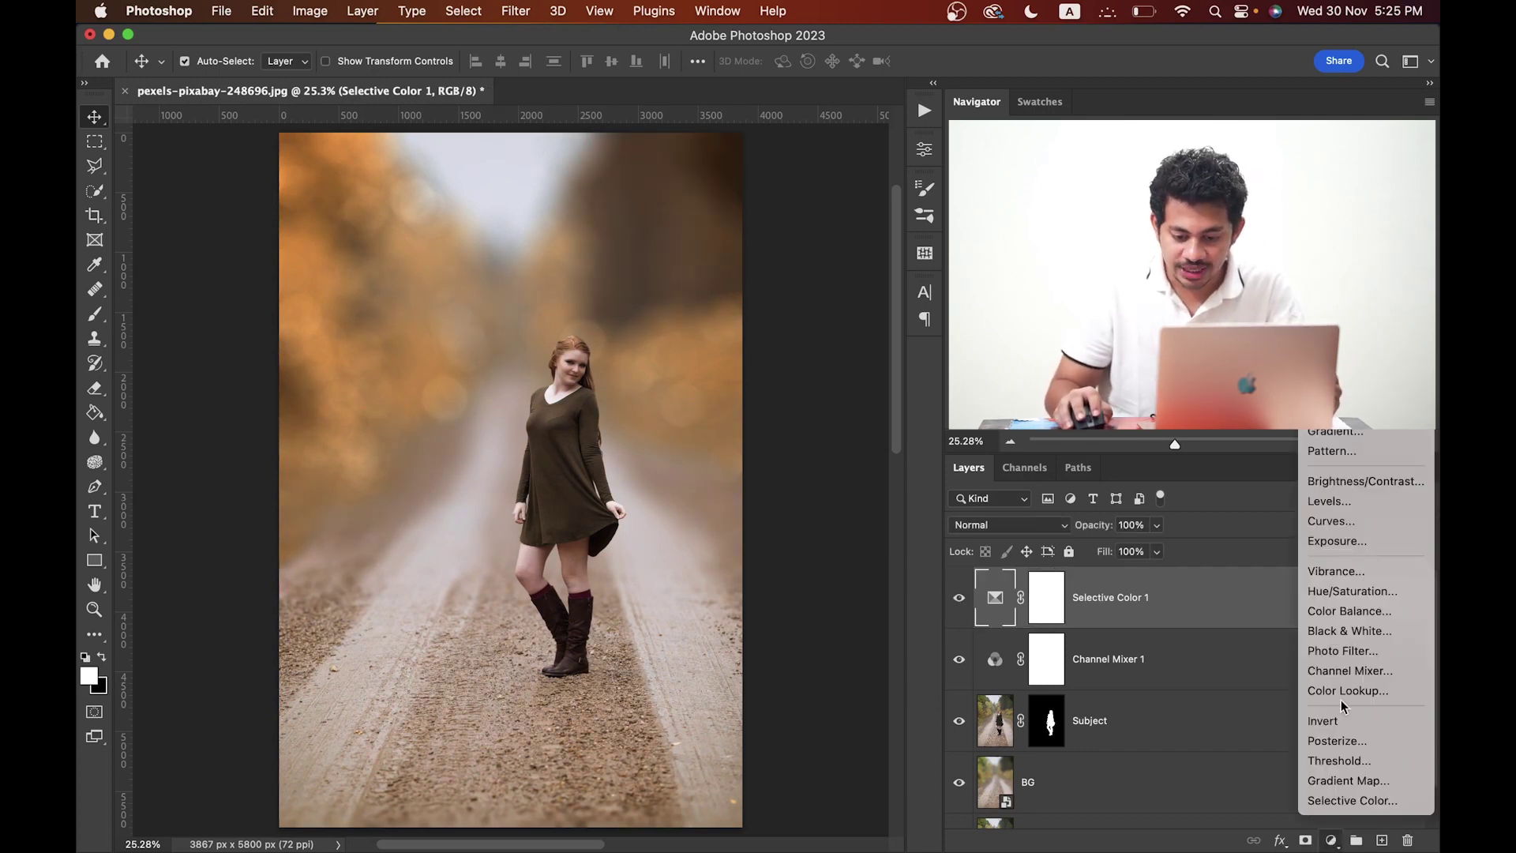
left_click(1351, 592)
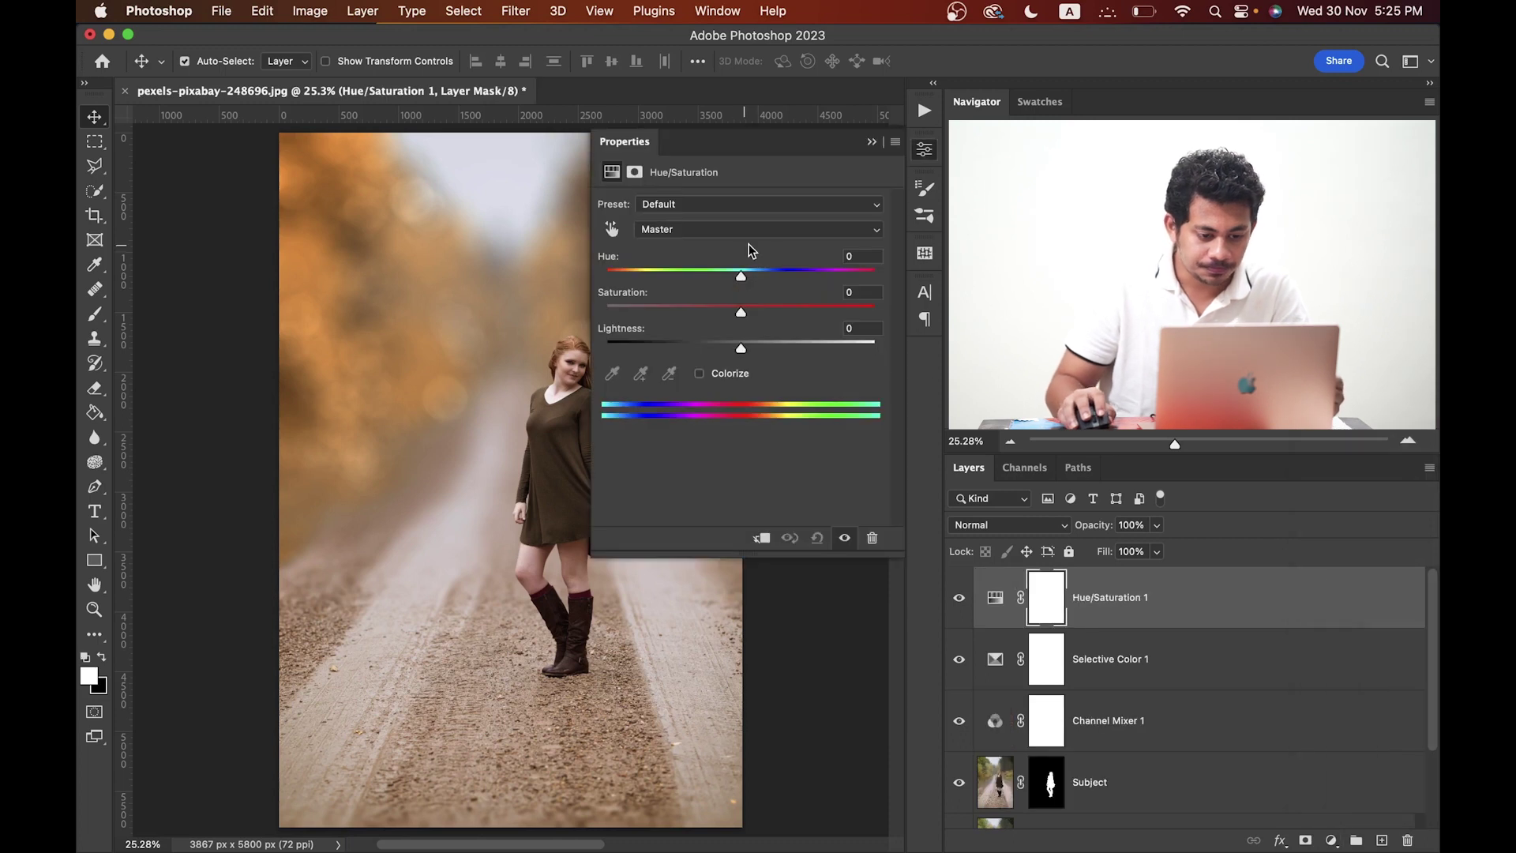
left_click_drag(740, 274, 744, 311)
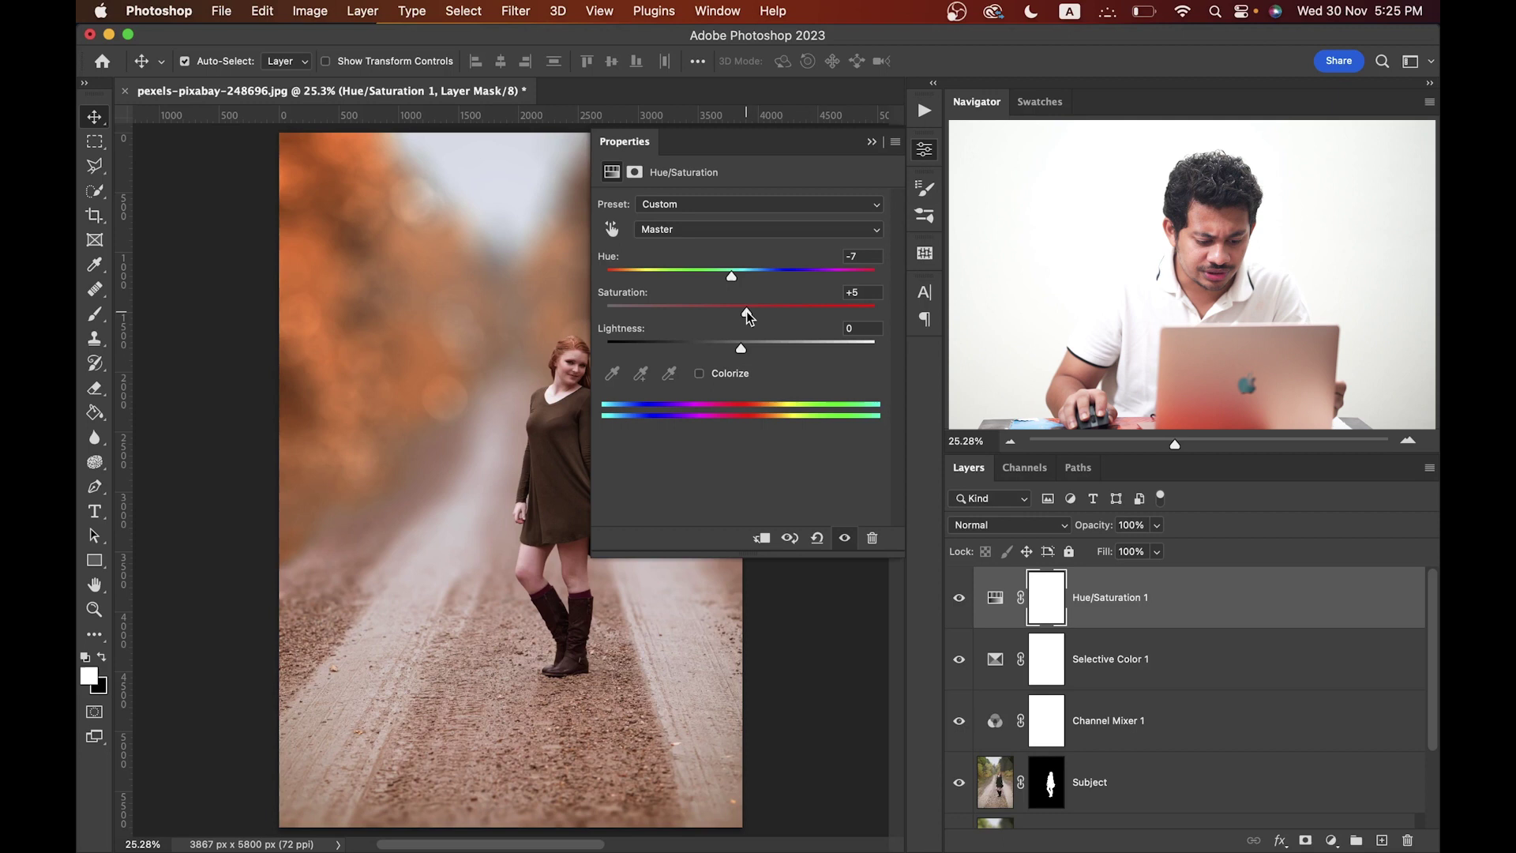
left_click(931, 152)
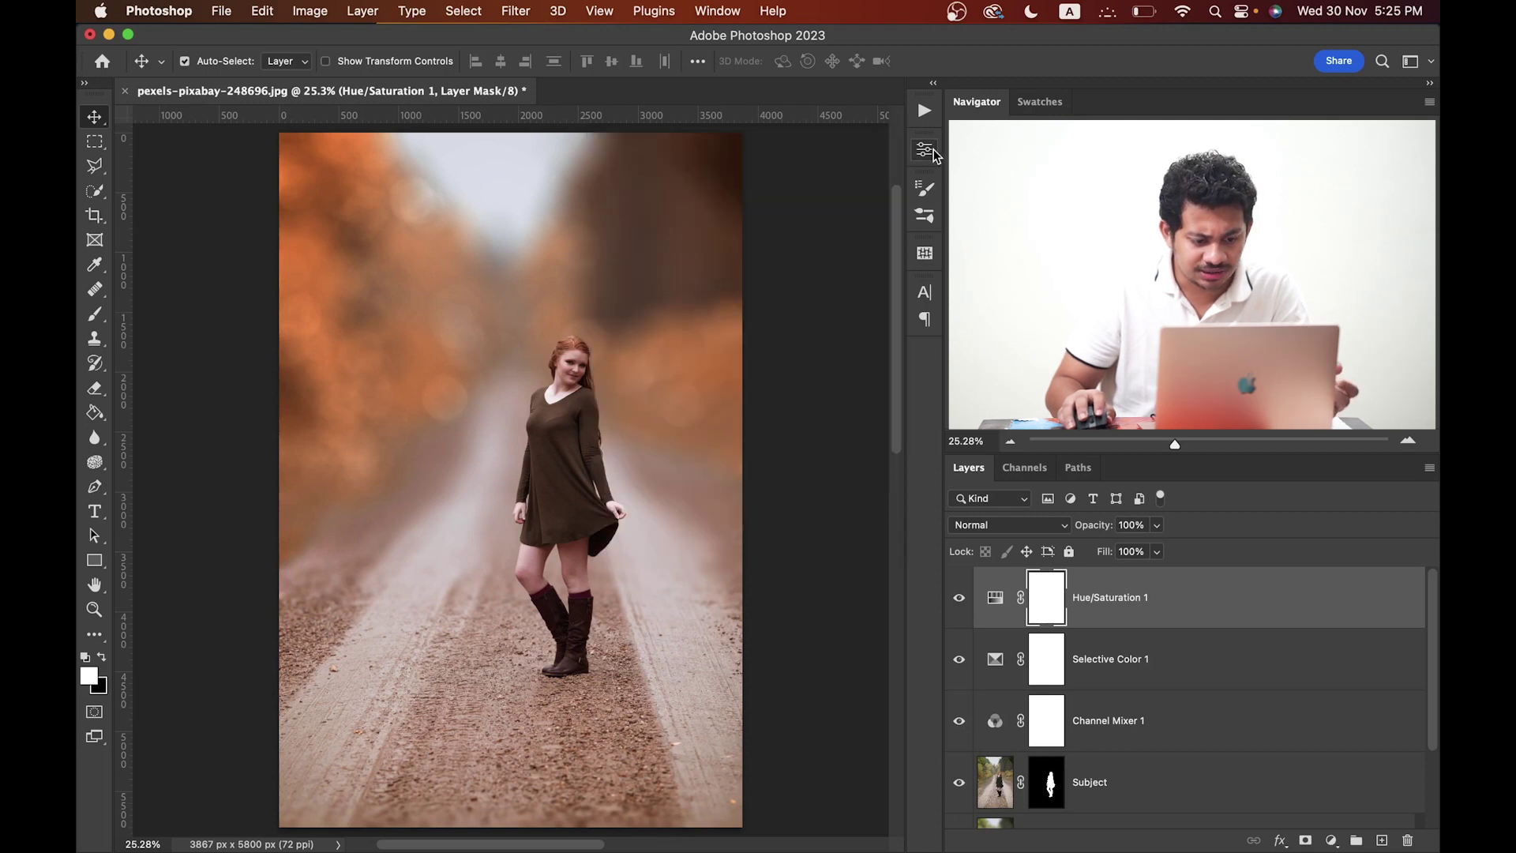
Step: Lower the Hue/Saturation layer's opacity to 78%, comparing the photo with and without the adjustment
left_click(957, 600)
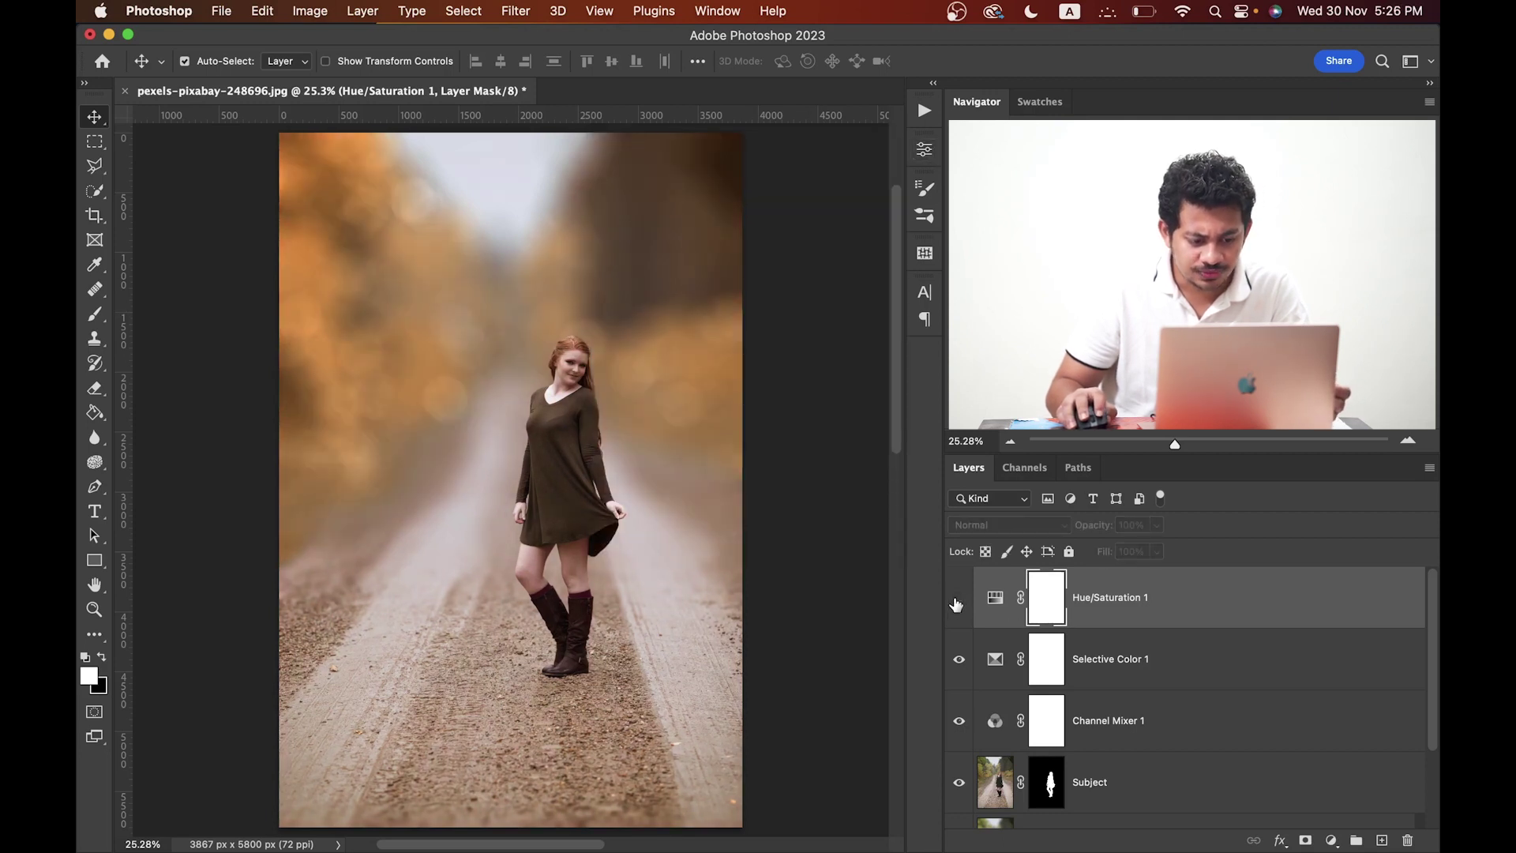
left_click(958, 600)
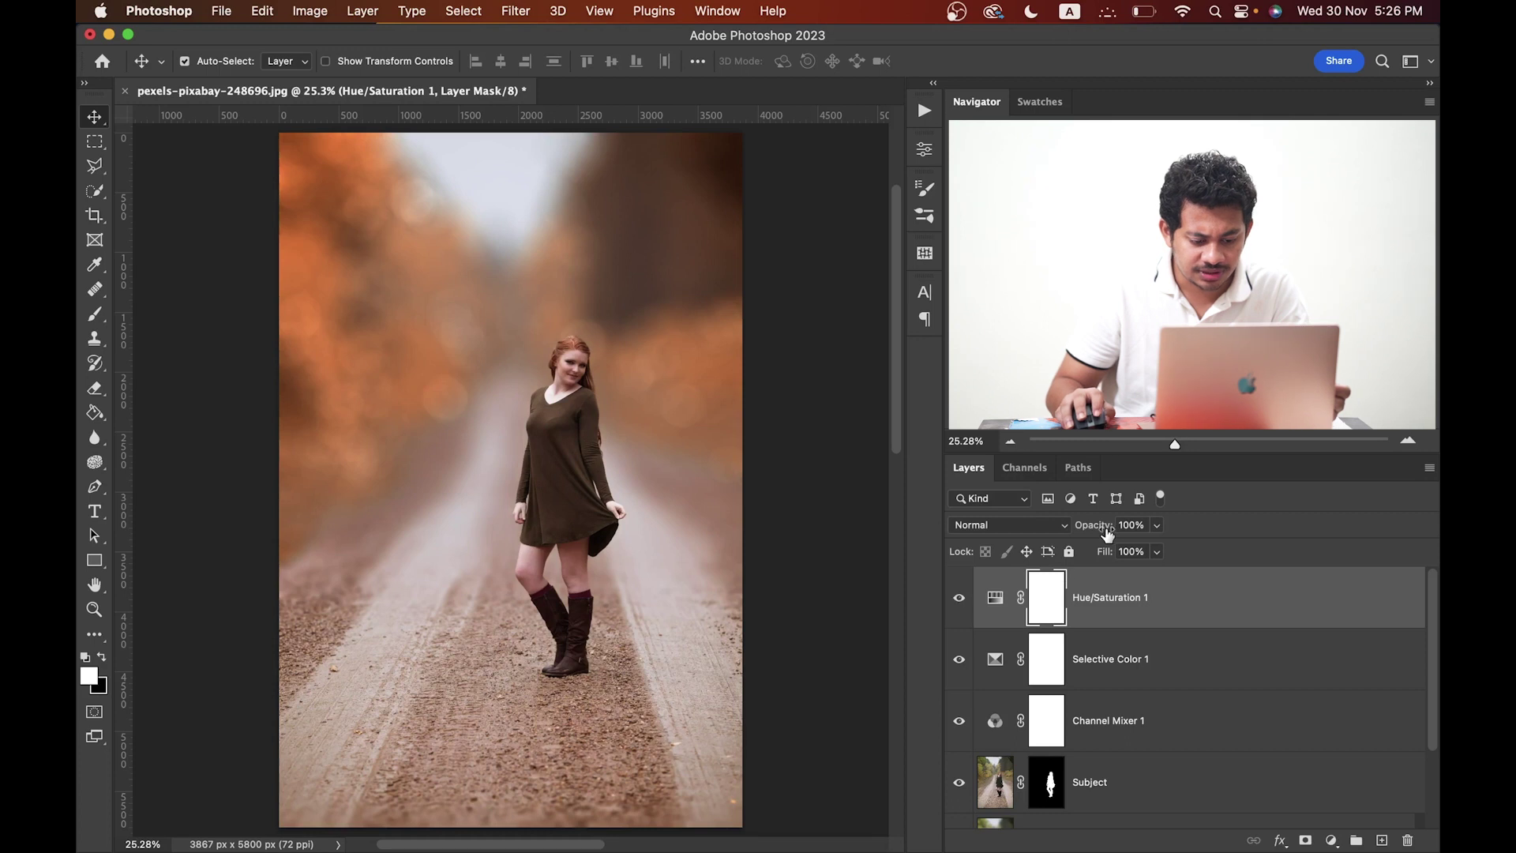
left_click_drag(1108, 533, 1088, 531)
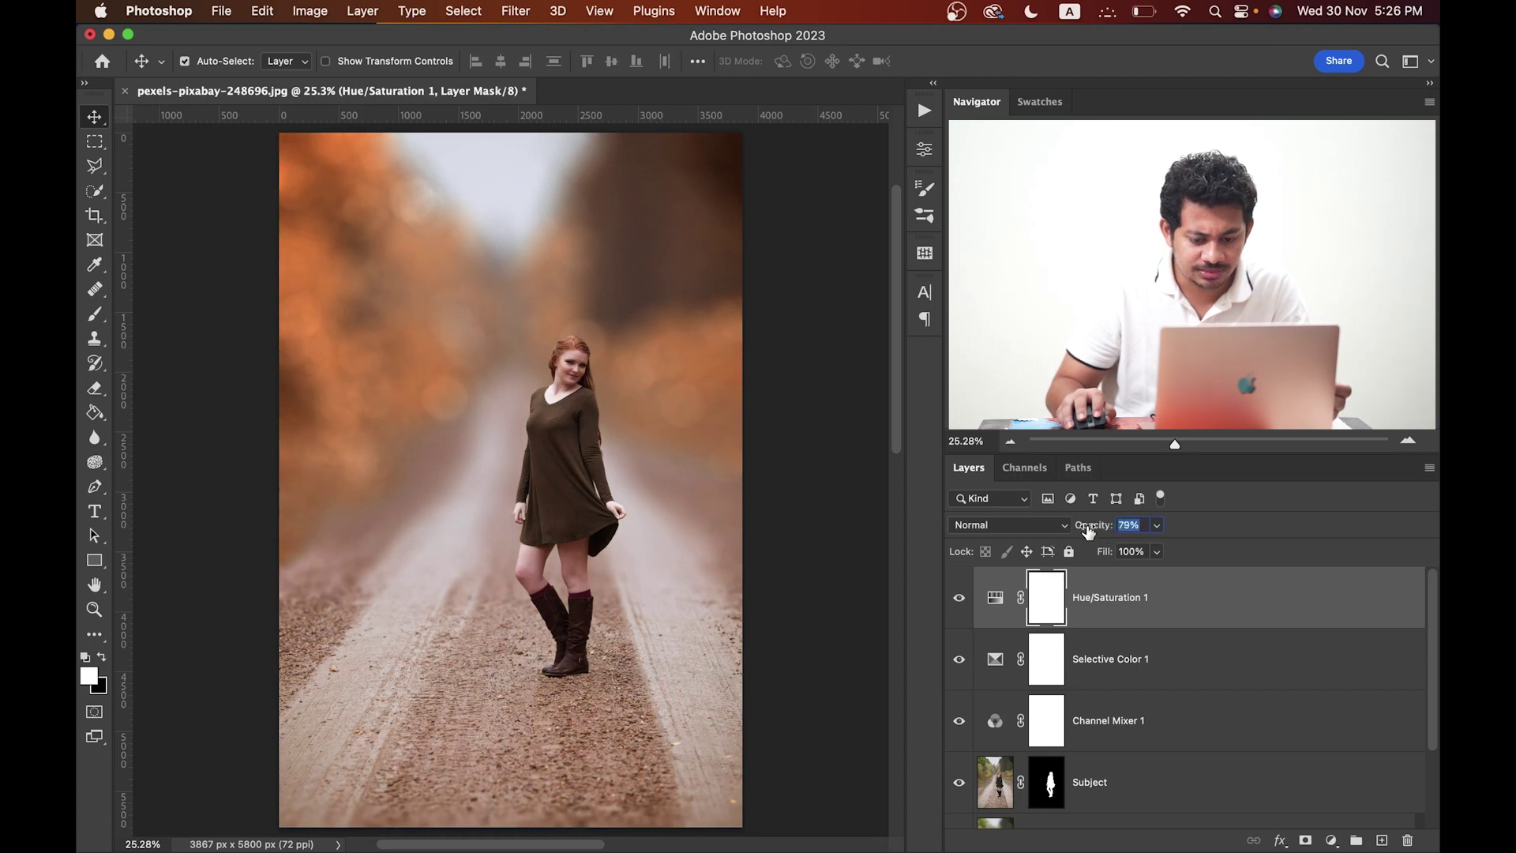
left_click(957, 600)
left_click(958, 600)
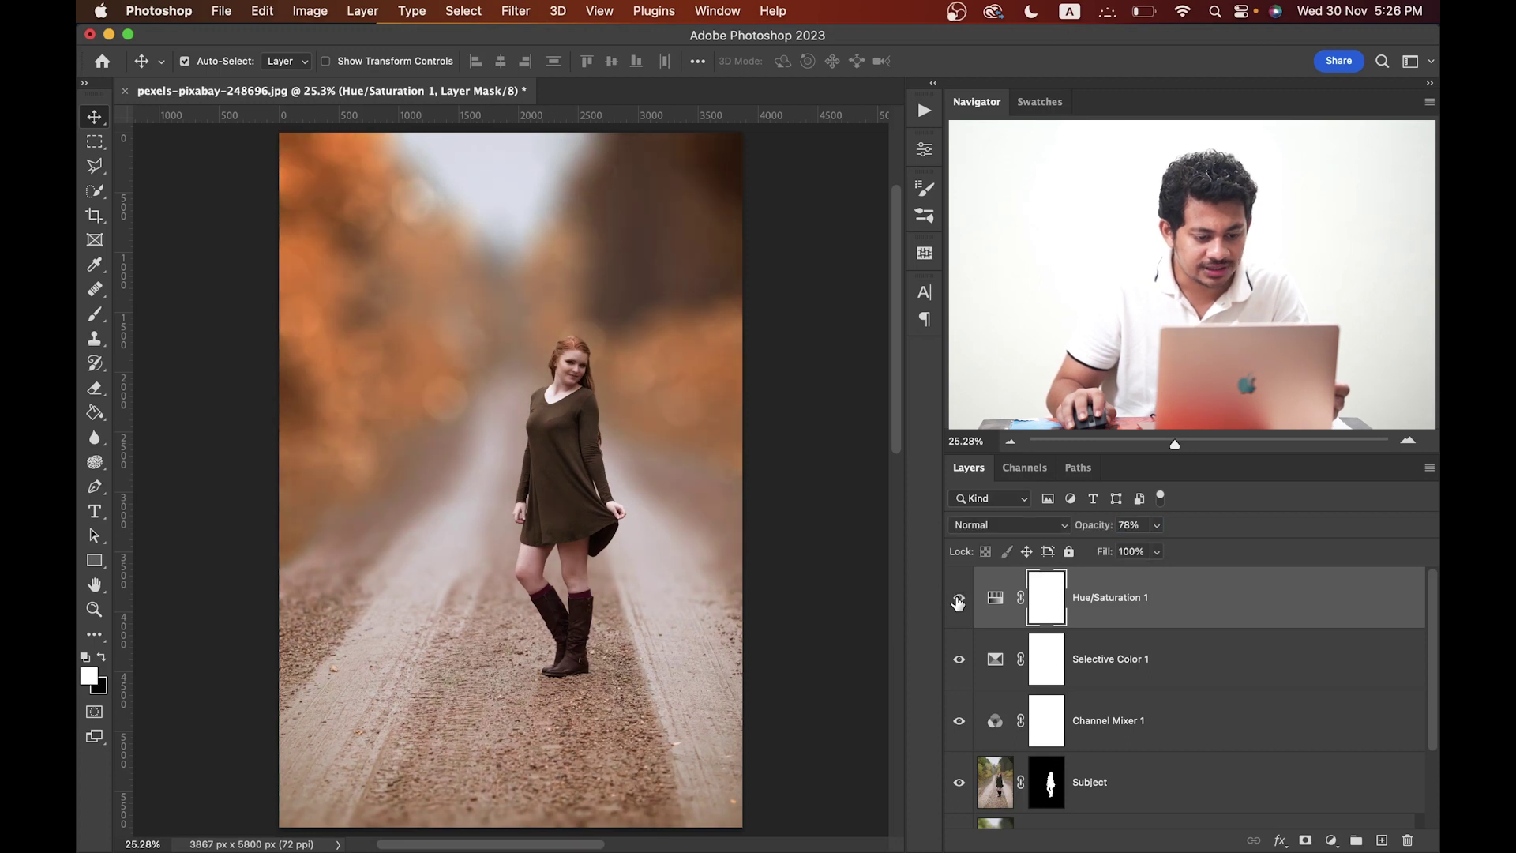
left_click(957, 600)
left_click(958, 600)
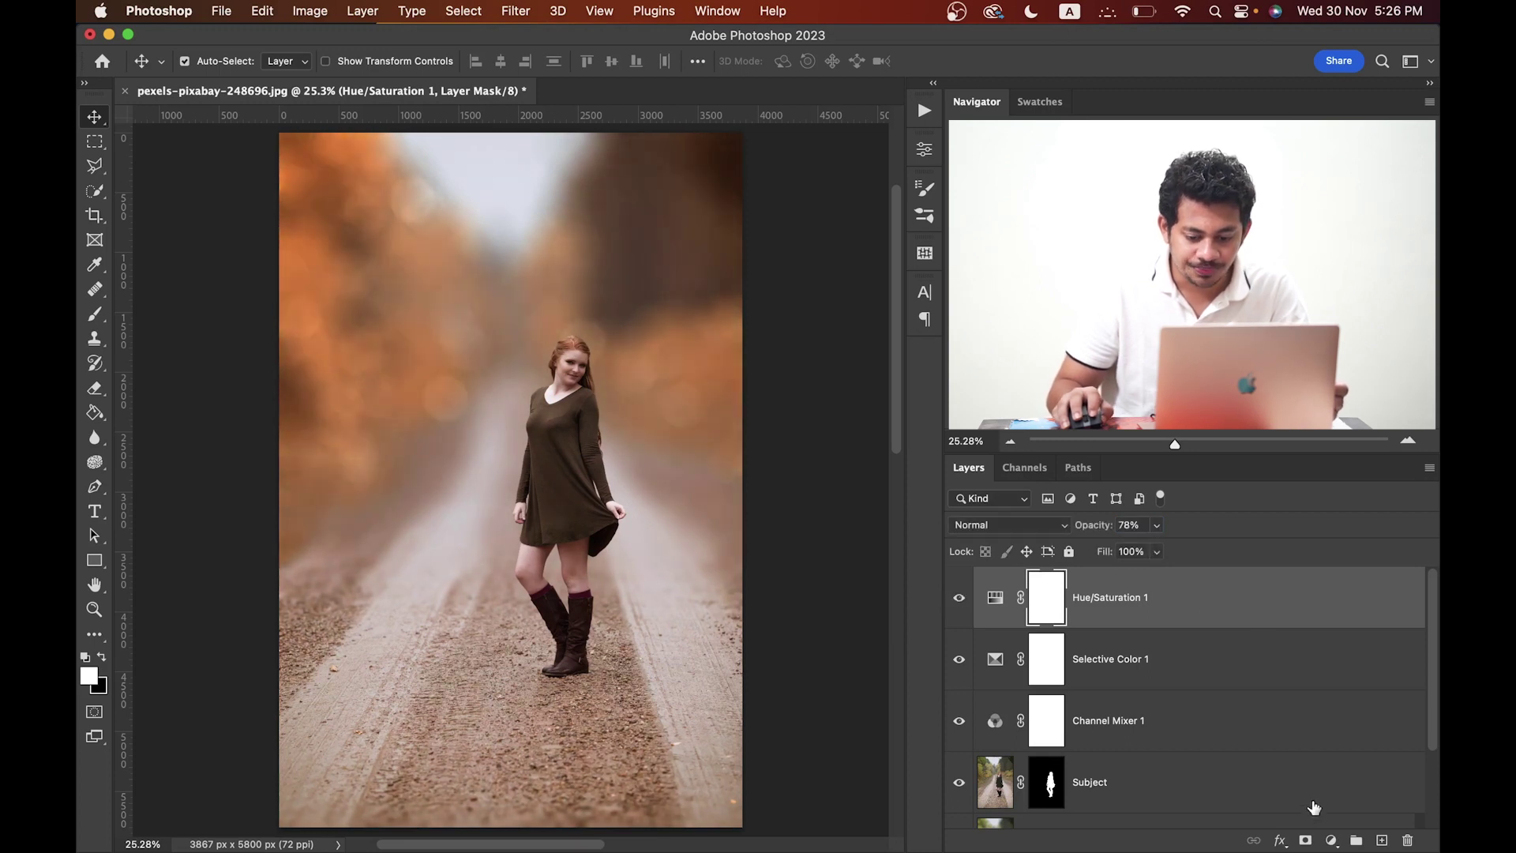
Step: Add a Black & White adjustment layer above the Hue/Saturation layer and set its blend mode to Soft Light
left_click(1333, 839)
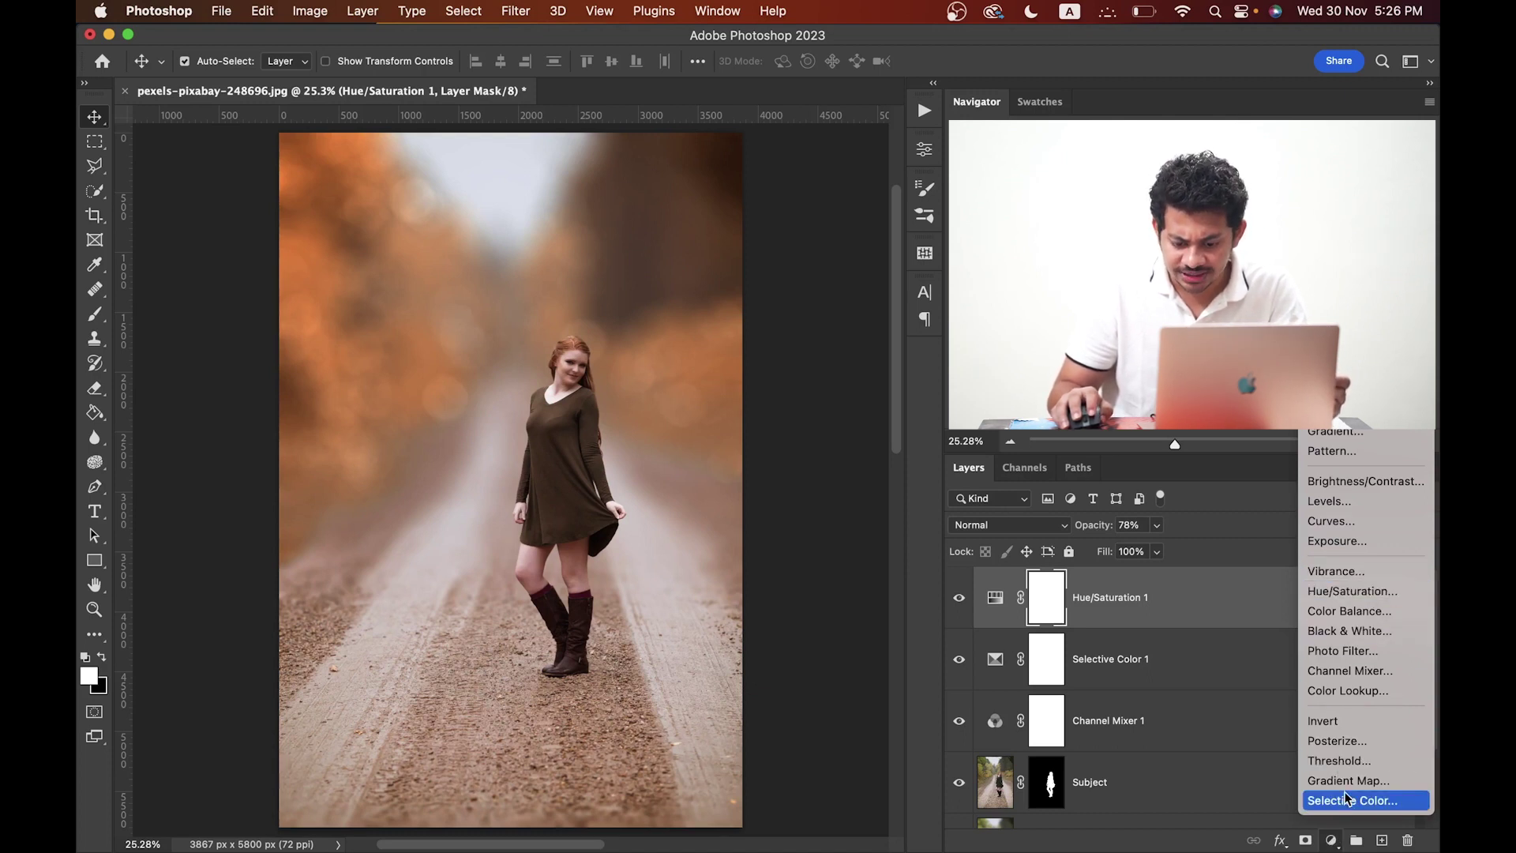
key("Escape")
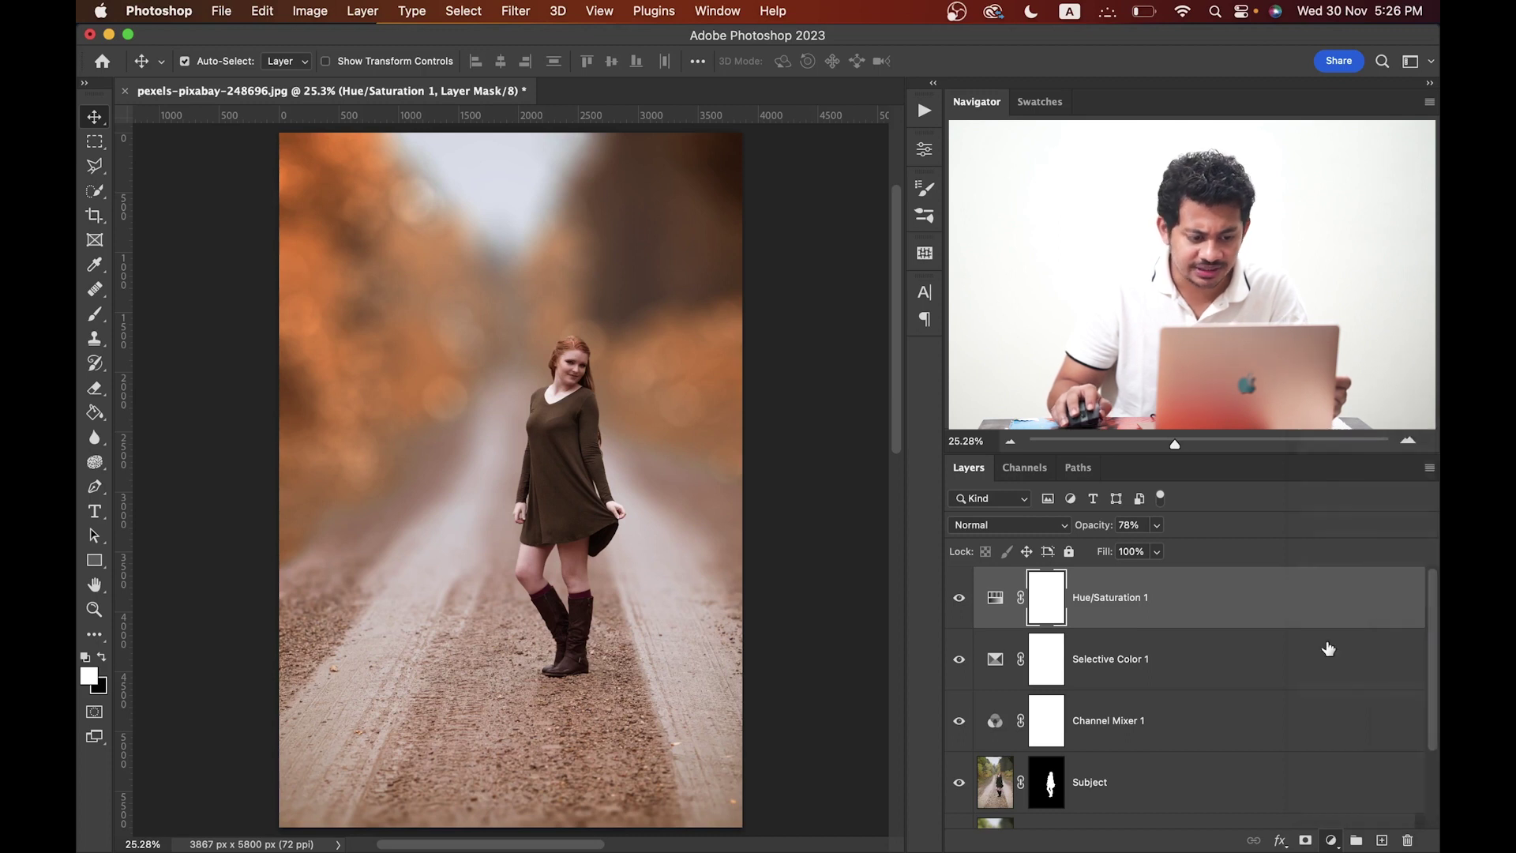
left_click(925, 150)
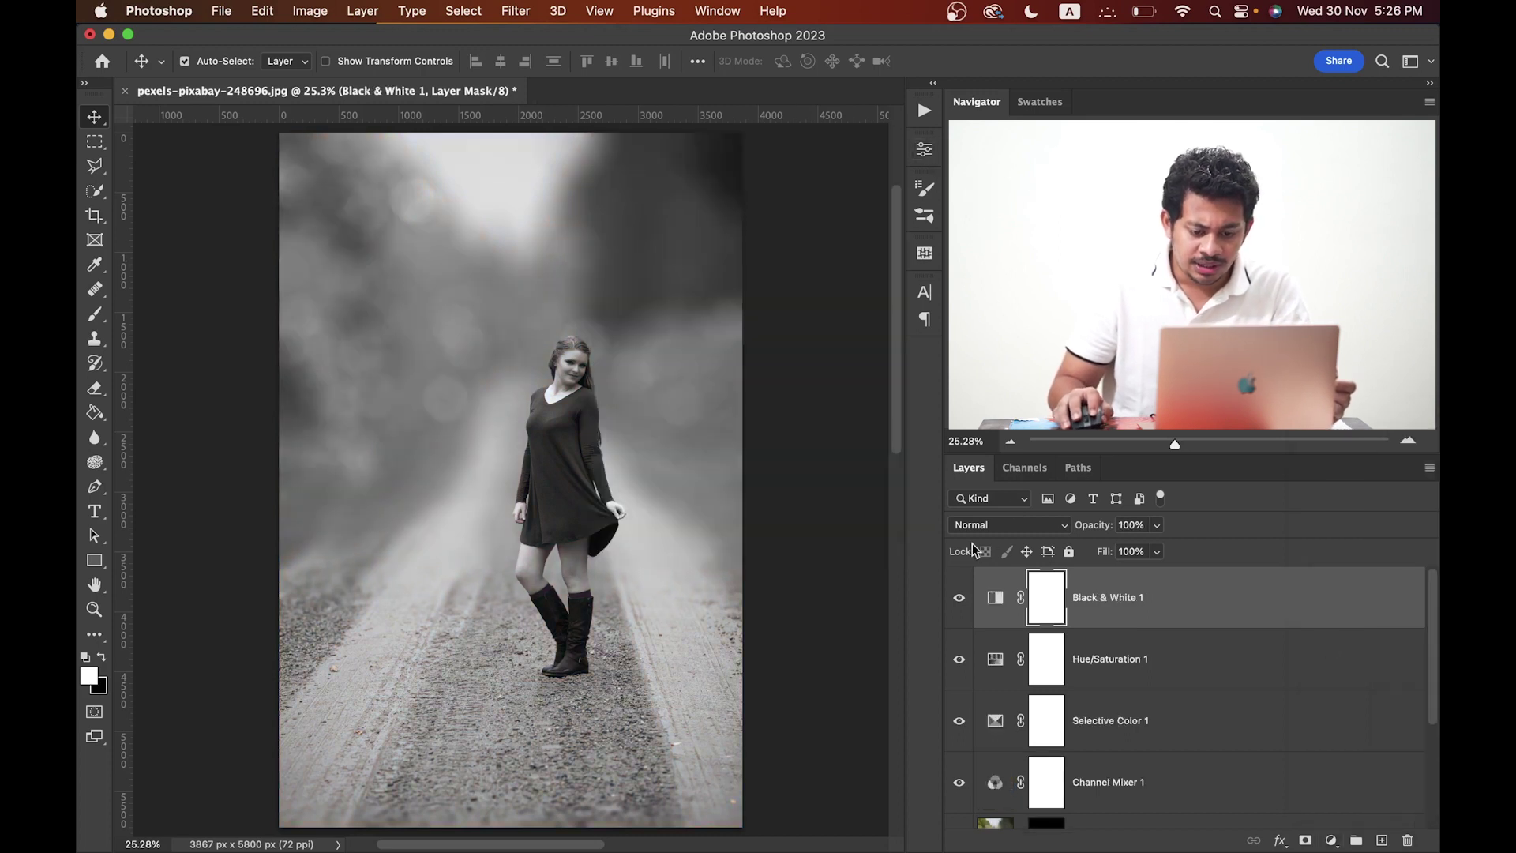
left_click(995, 526)
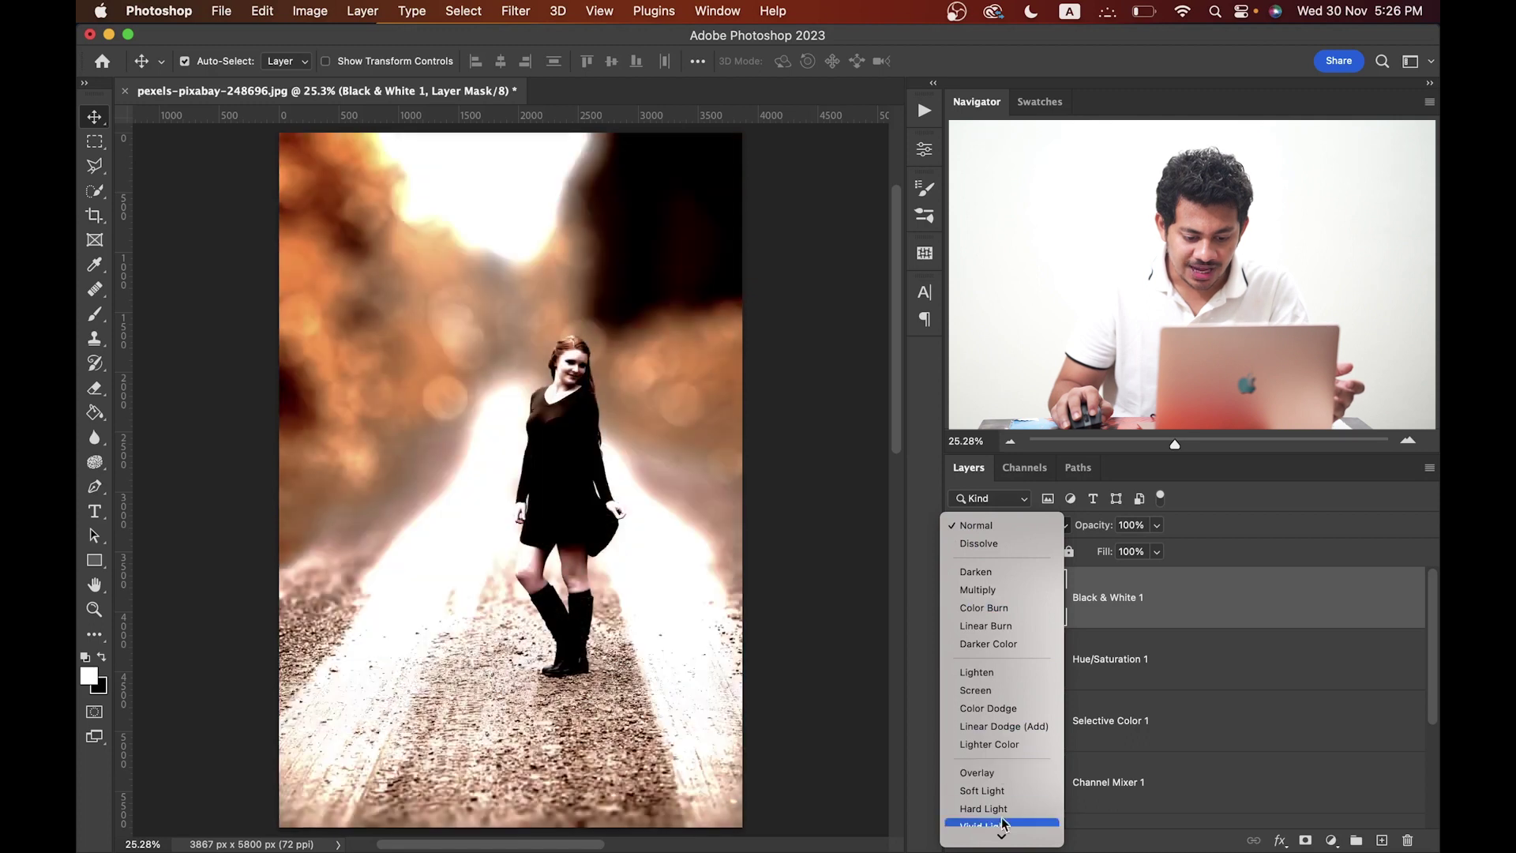
left_click(1014, 790)
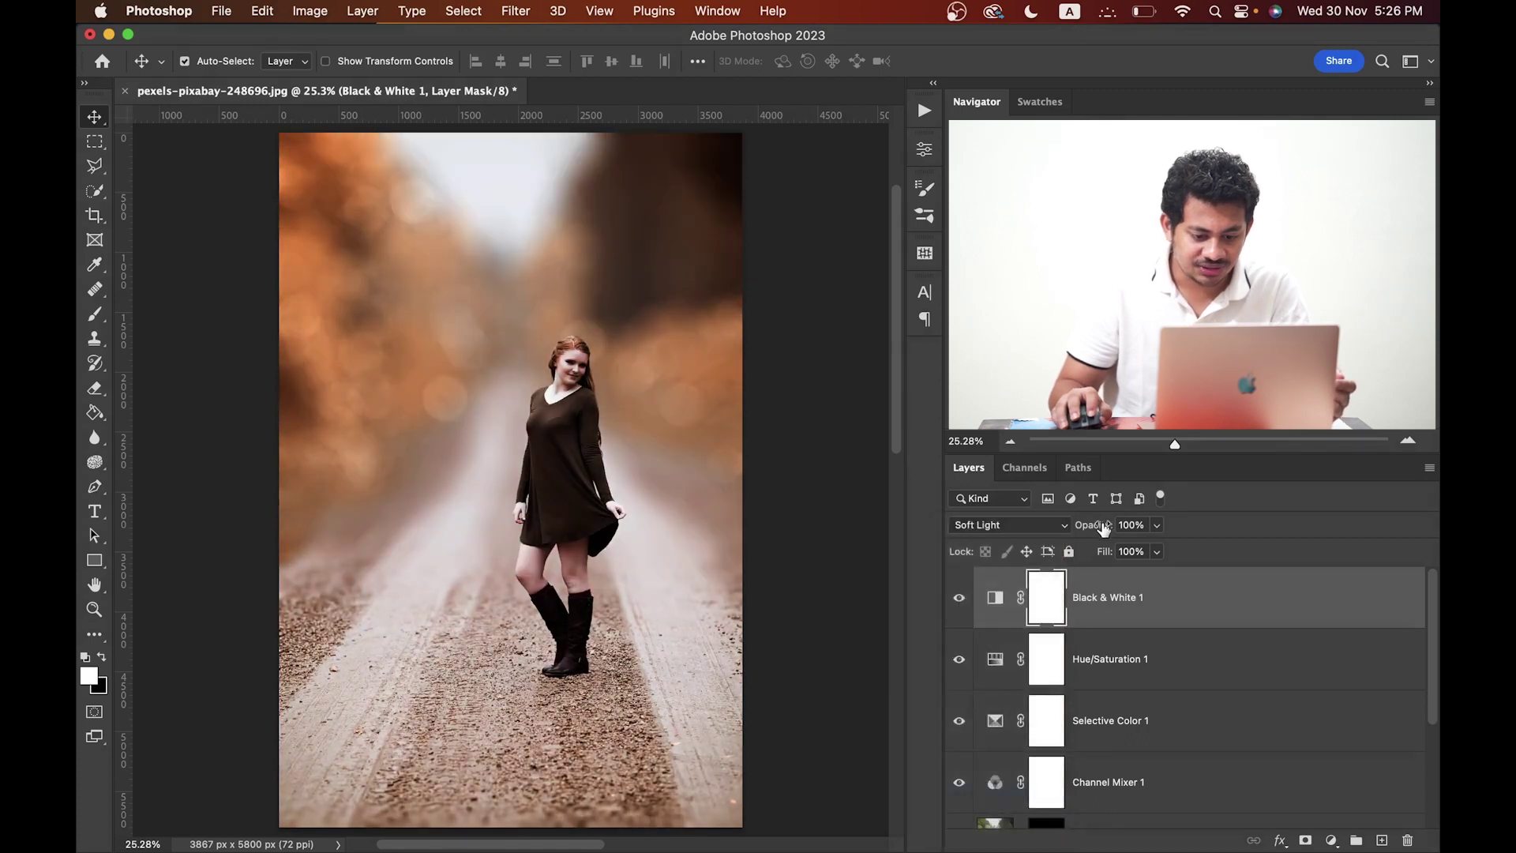
Step: Reduce the Black & White layer's opacity to 10% and compare the photo with and without it
left_click_drag(1103, 527, 1018, 528)
left_click(957, 600)
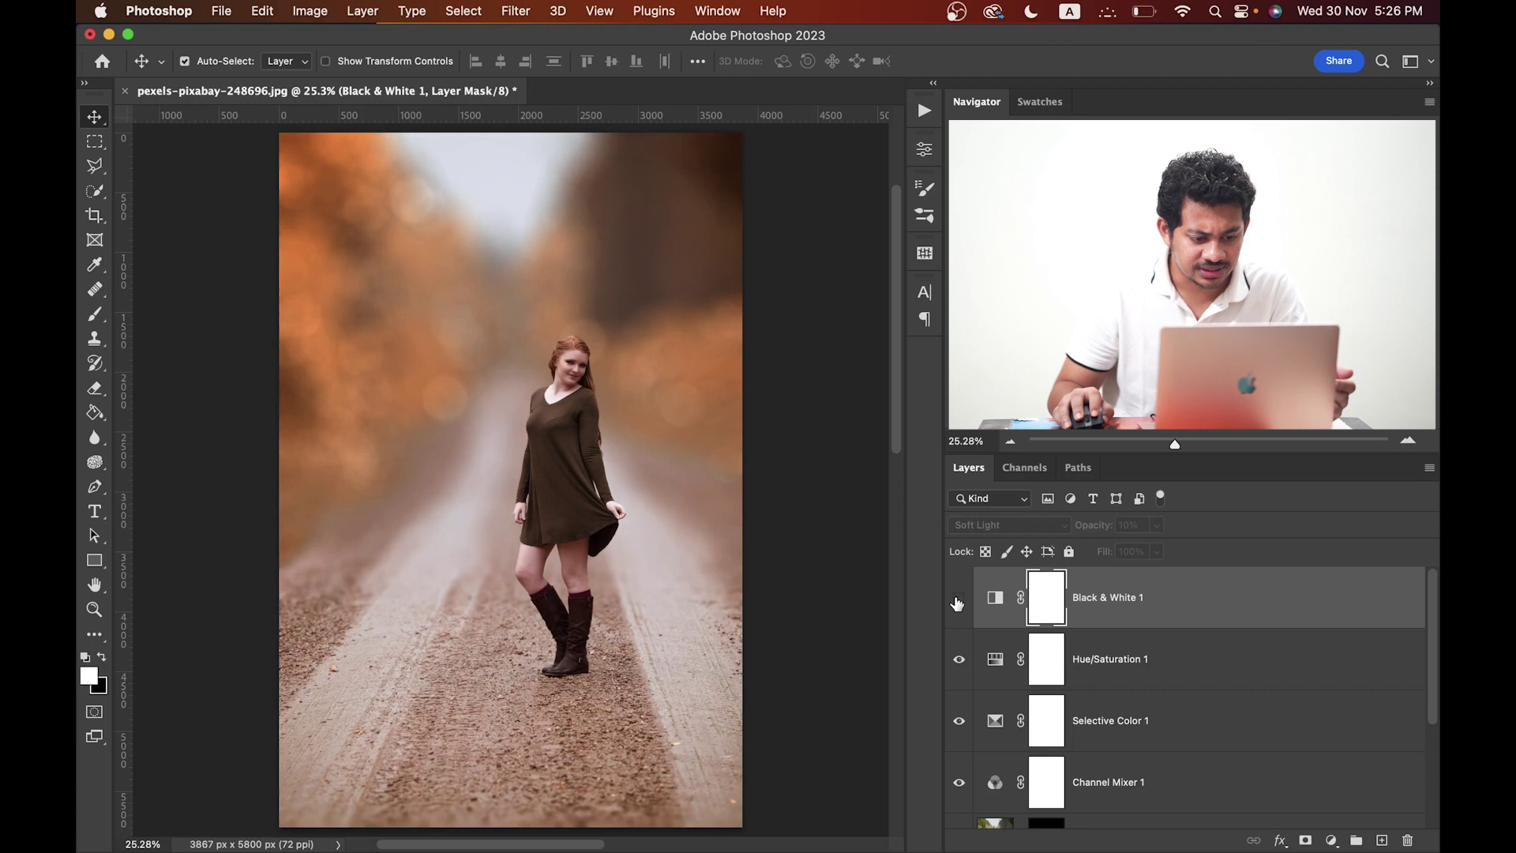
left_click(957, 600)
left_click(958, 600)
left_click(958, 600)
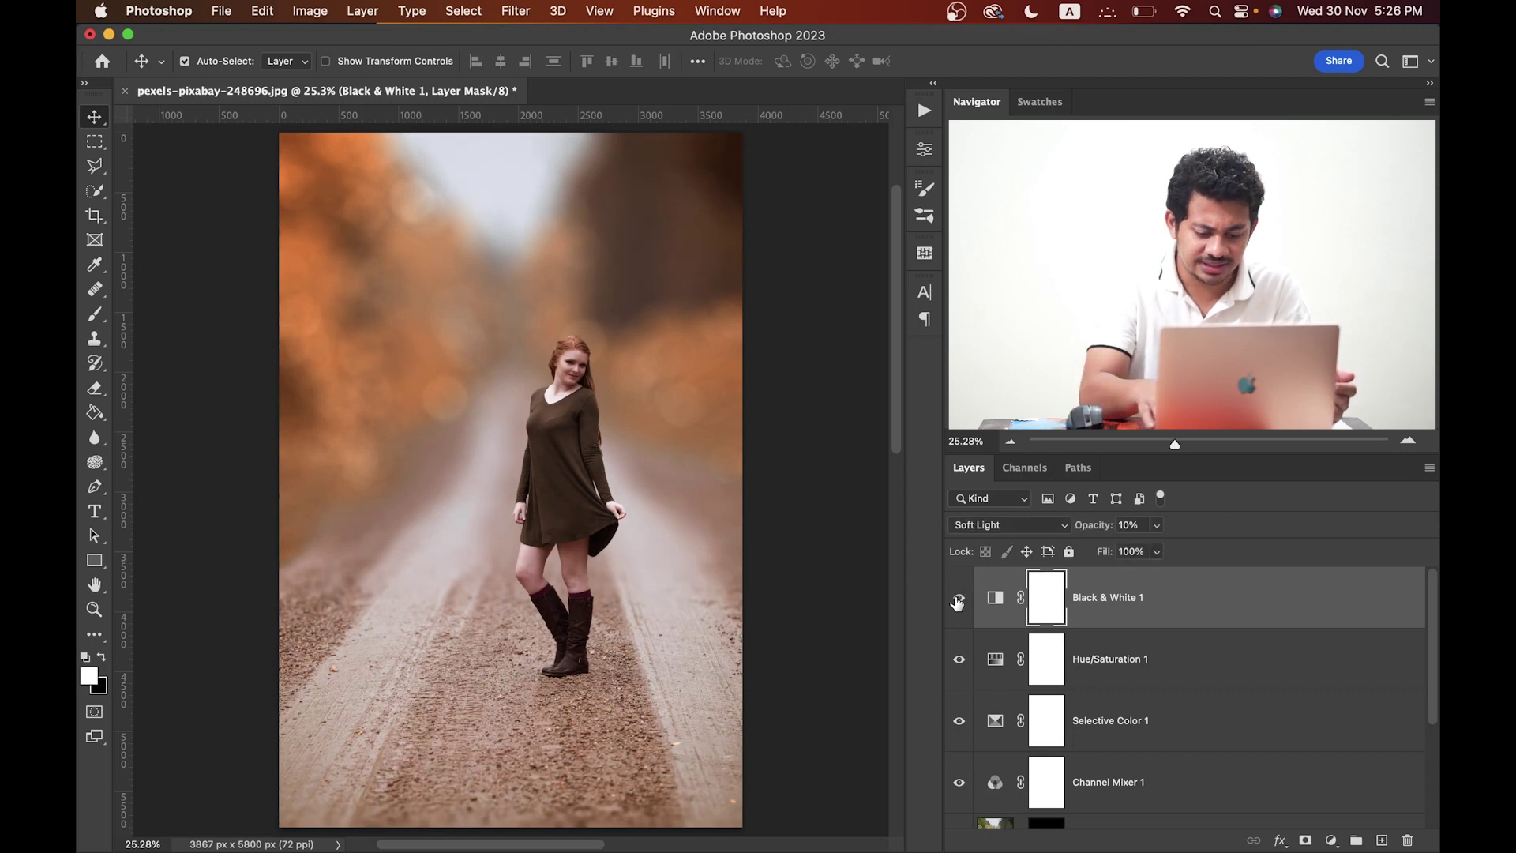
key("super+equal")
key("super+equal")
key("super+equal")
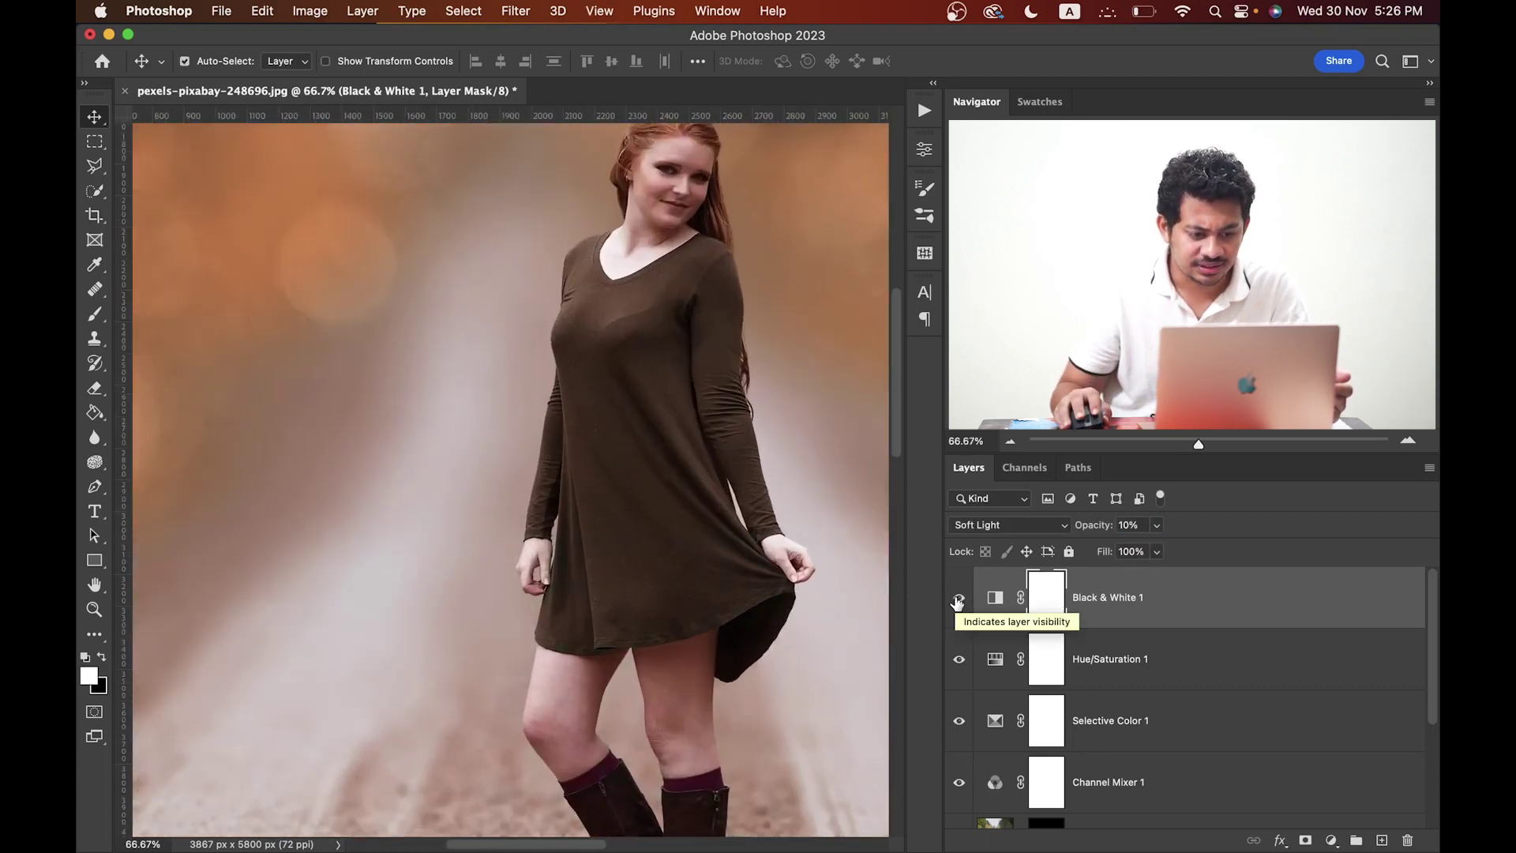
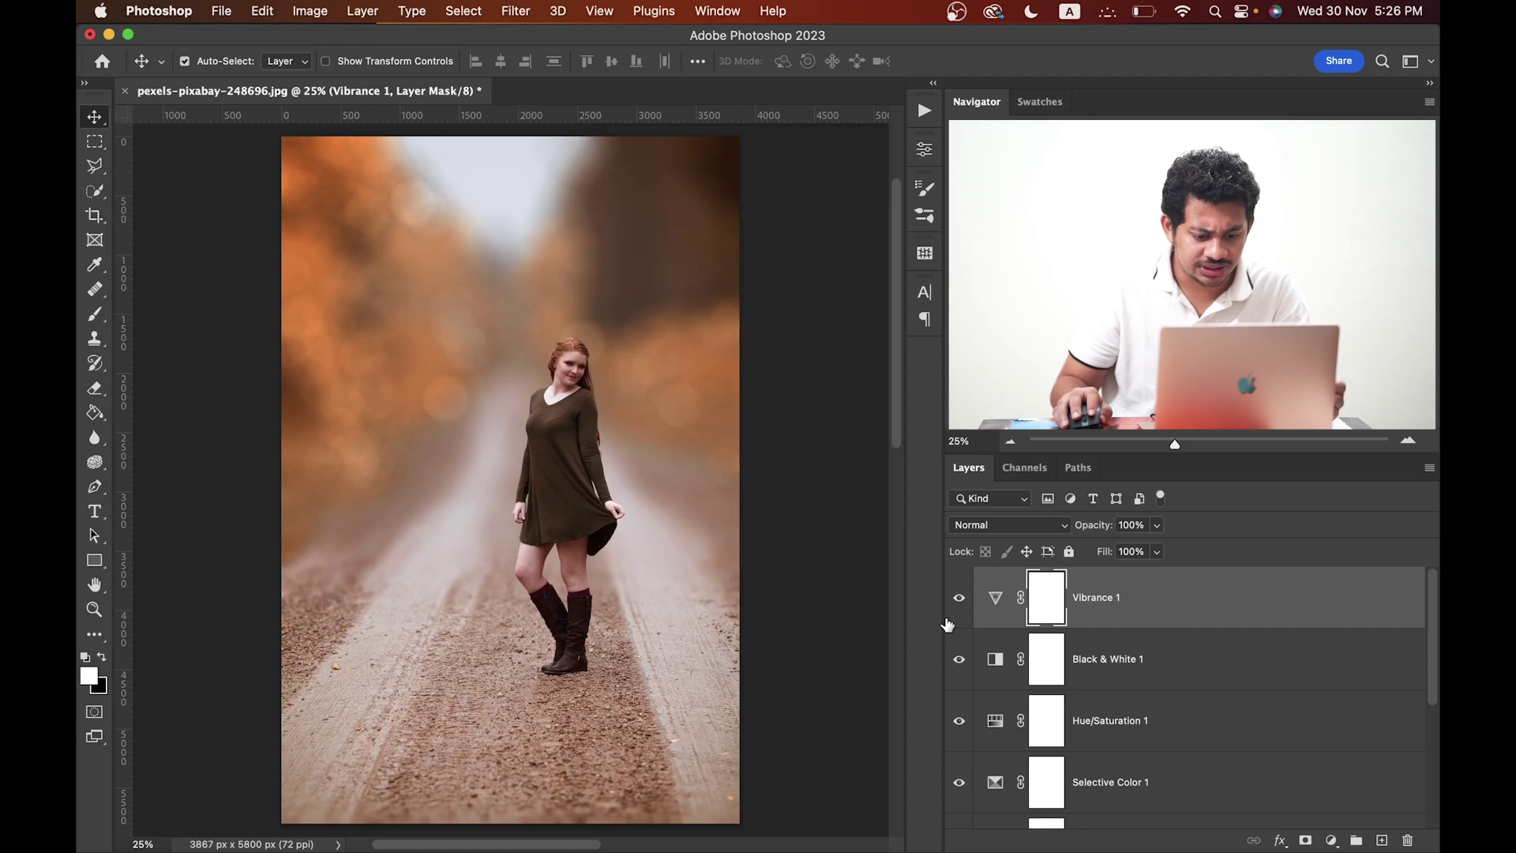
Step: Compare the photo with and without the Vibrance adjustment
left_click(958, 602)
left_click(958, 601)
left_click(958, 602)
left_click(958, 601)
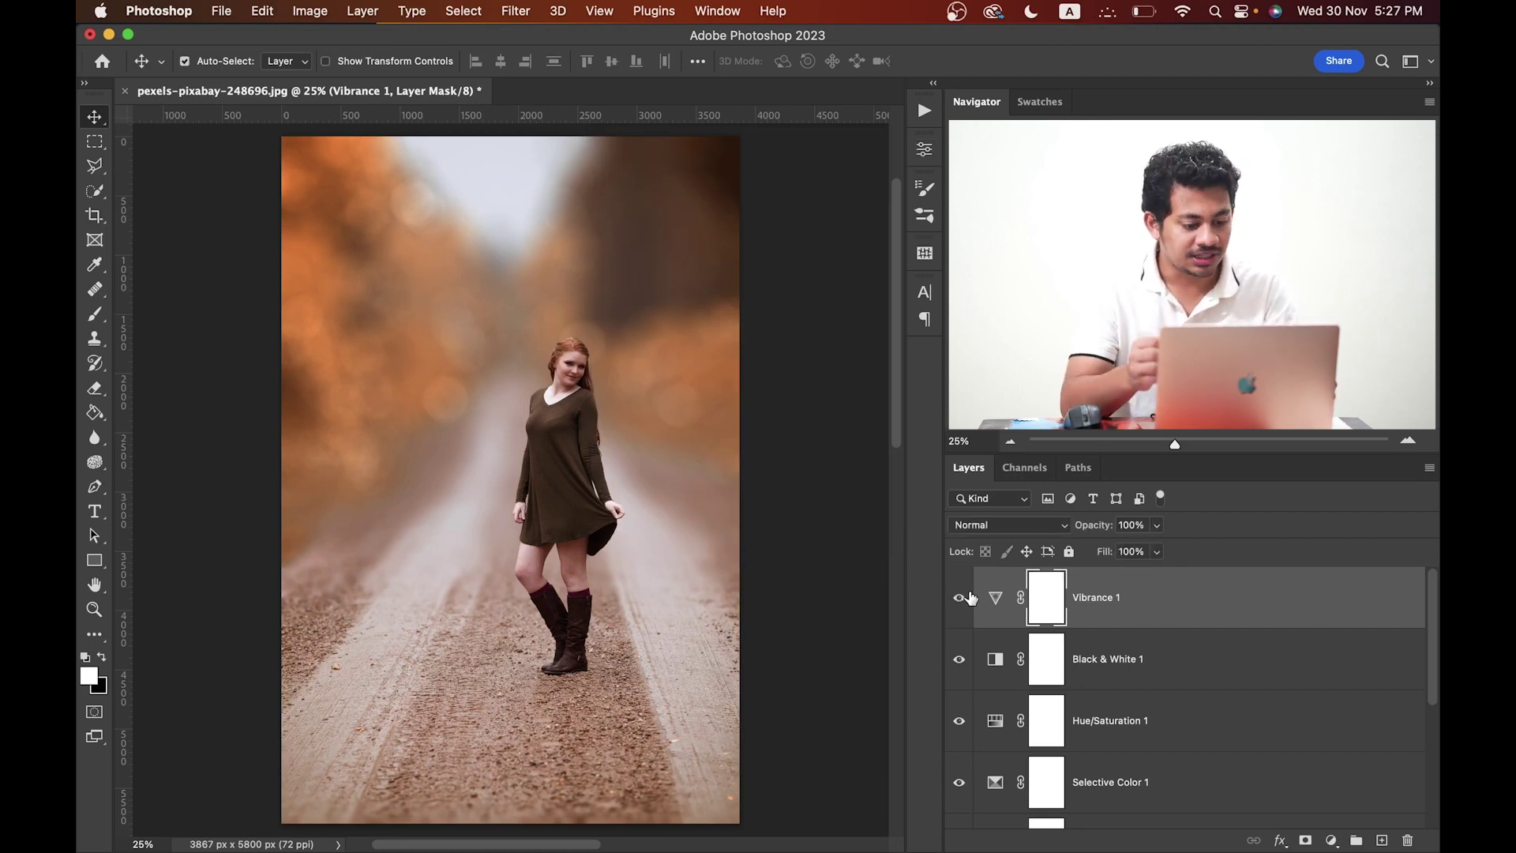
Step: Add a Gradient fill layer above the Vibrance layer using the Foreground to Transparent preset from Basics
left_click(994, 598)
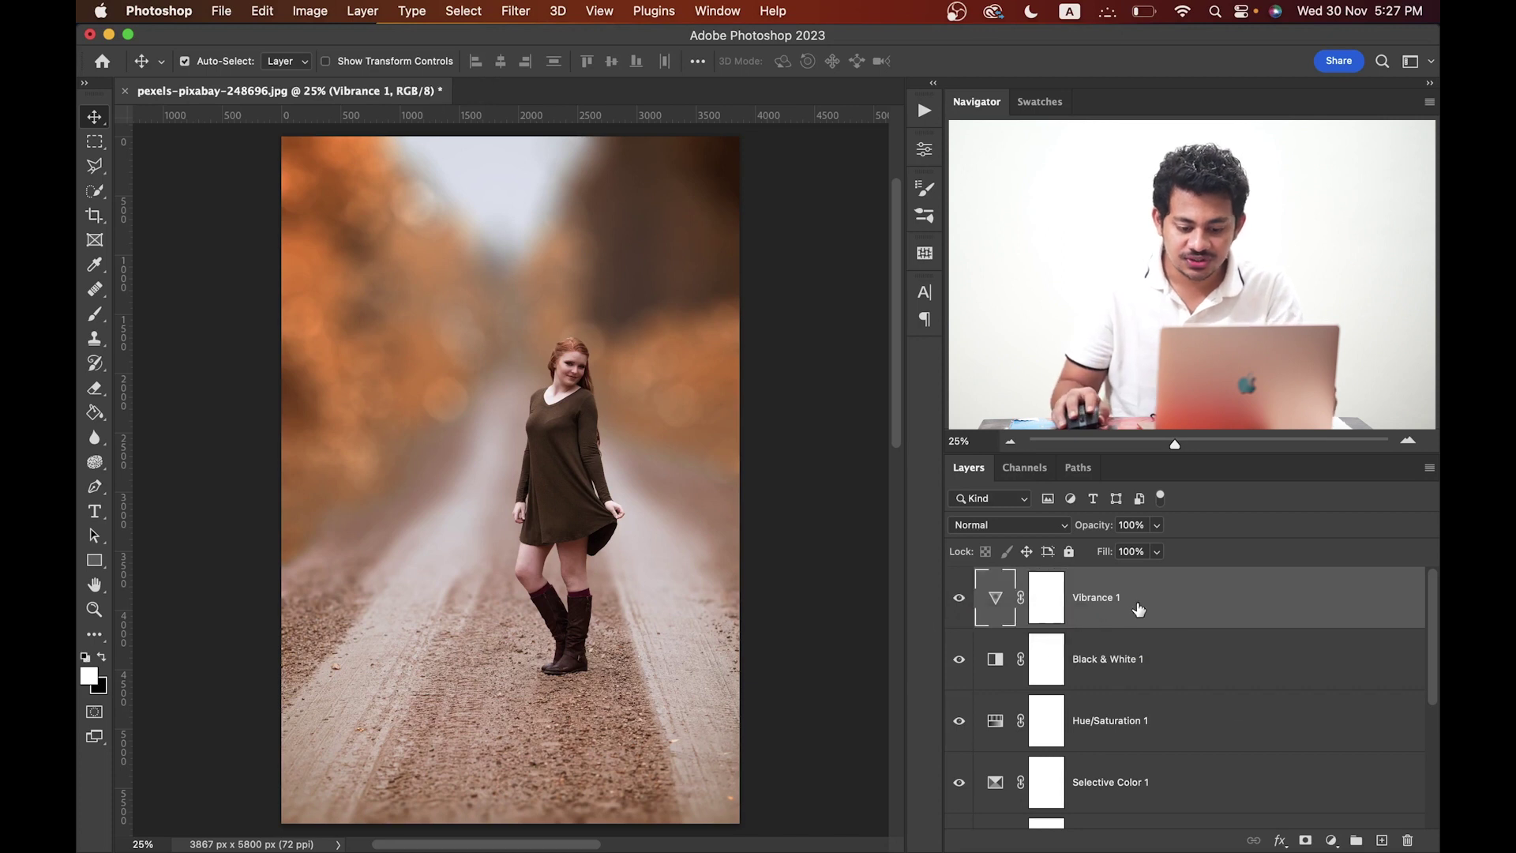
left_click(1333, 841)
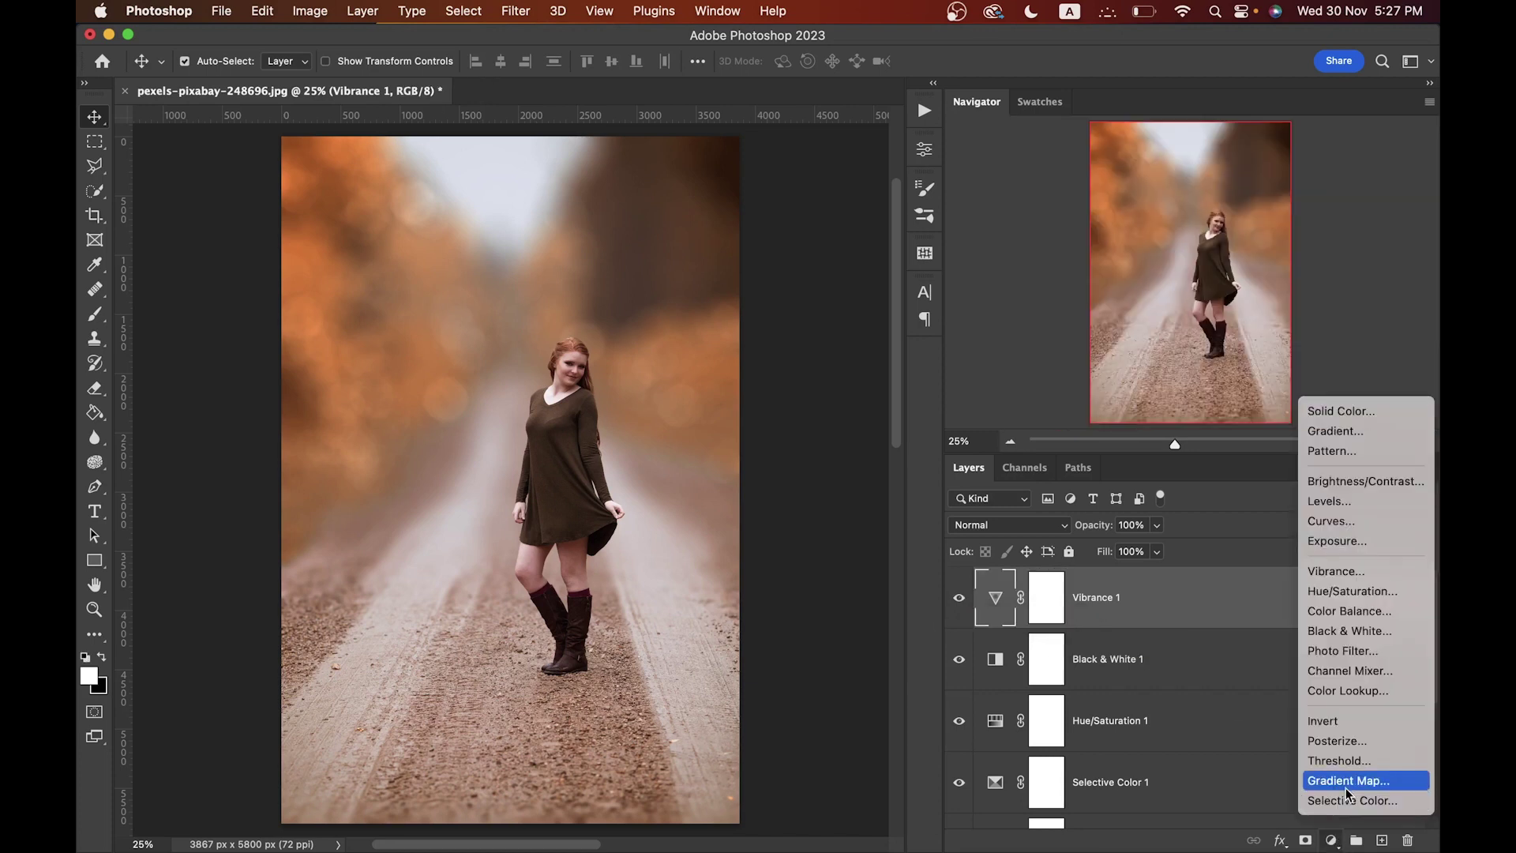
left_click(1351, 431)
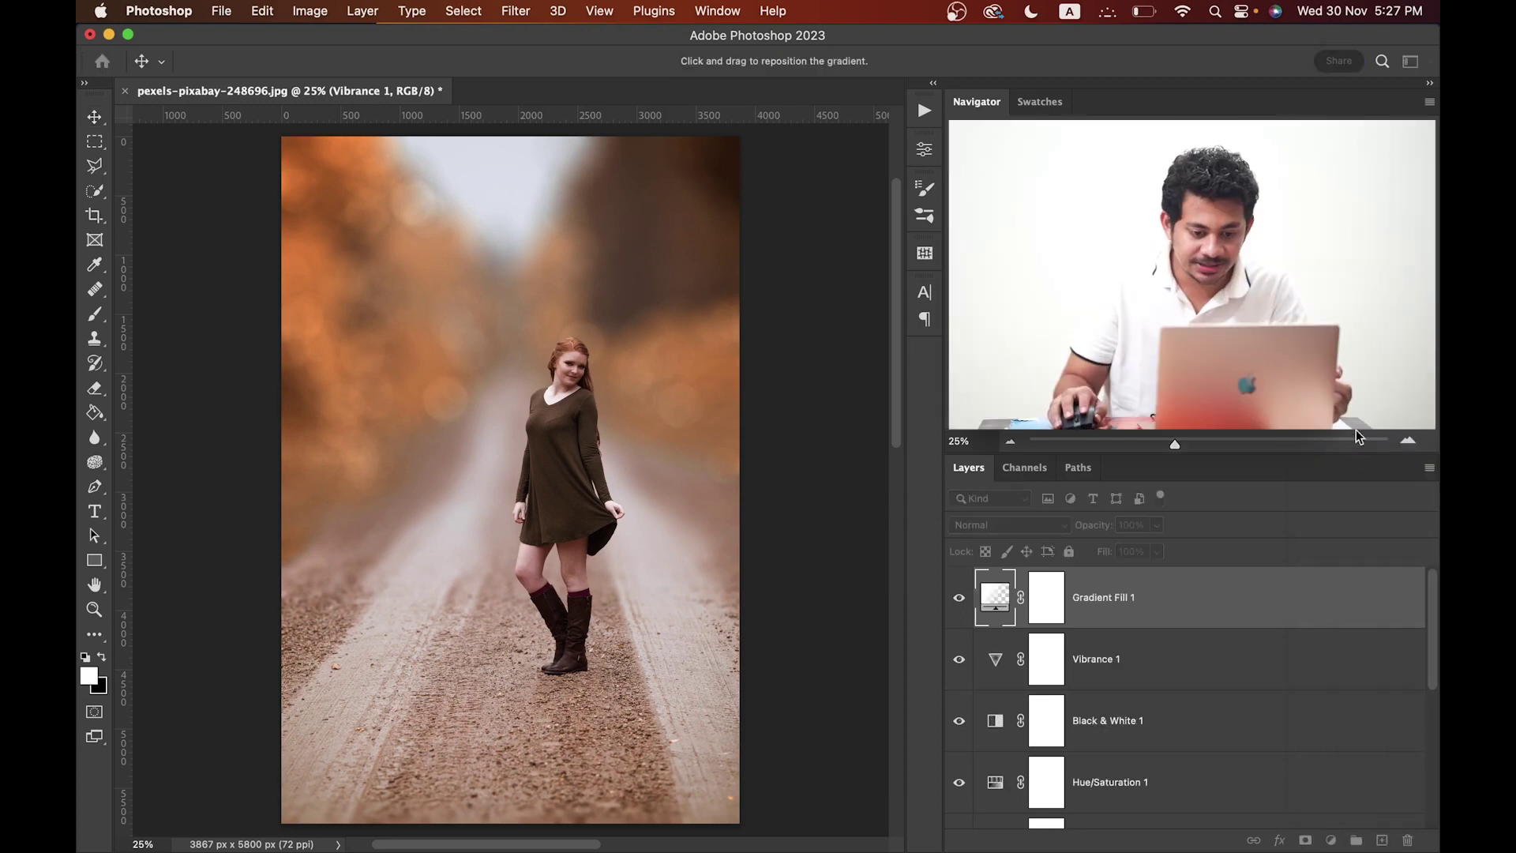
left_click_drag(657, 185, 698, 155)
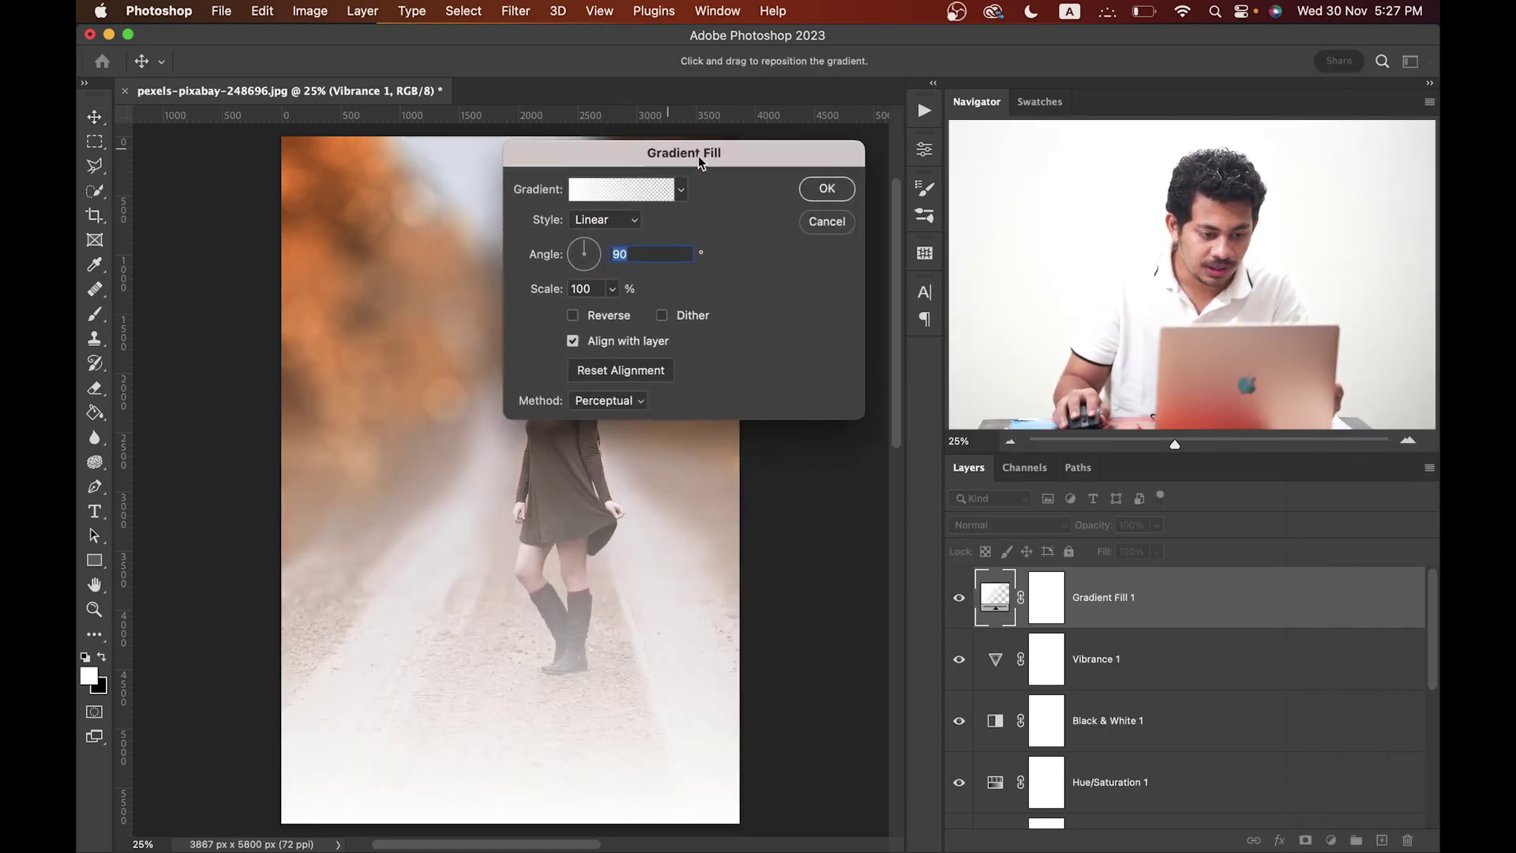
left_click(634, 190)
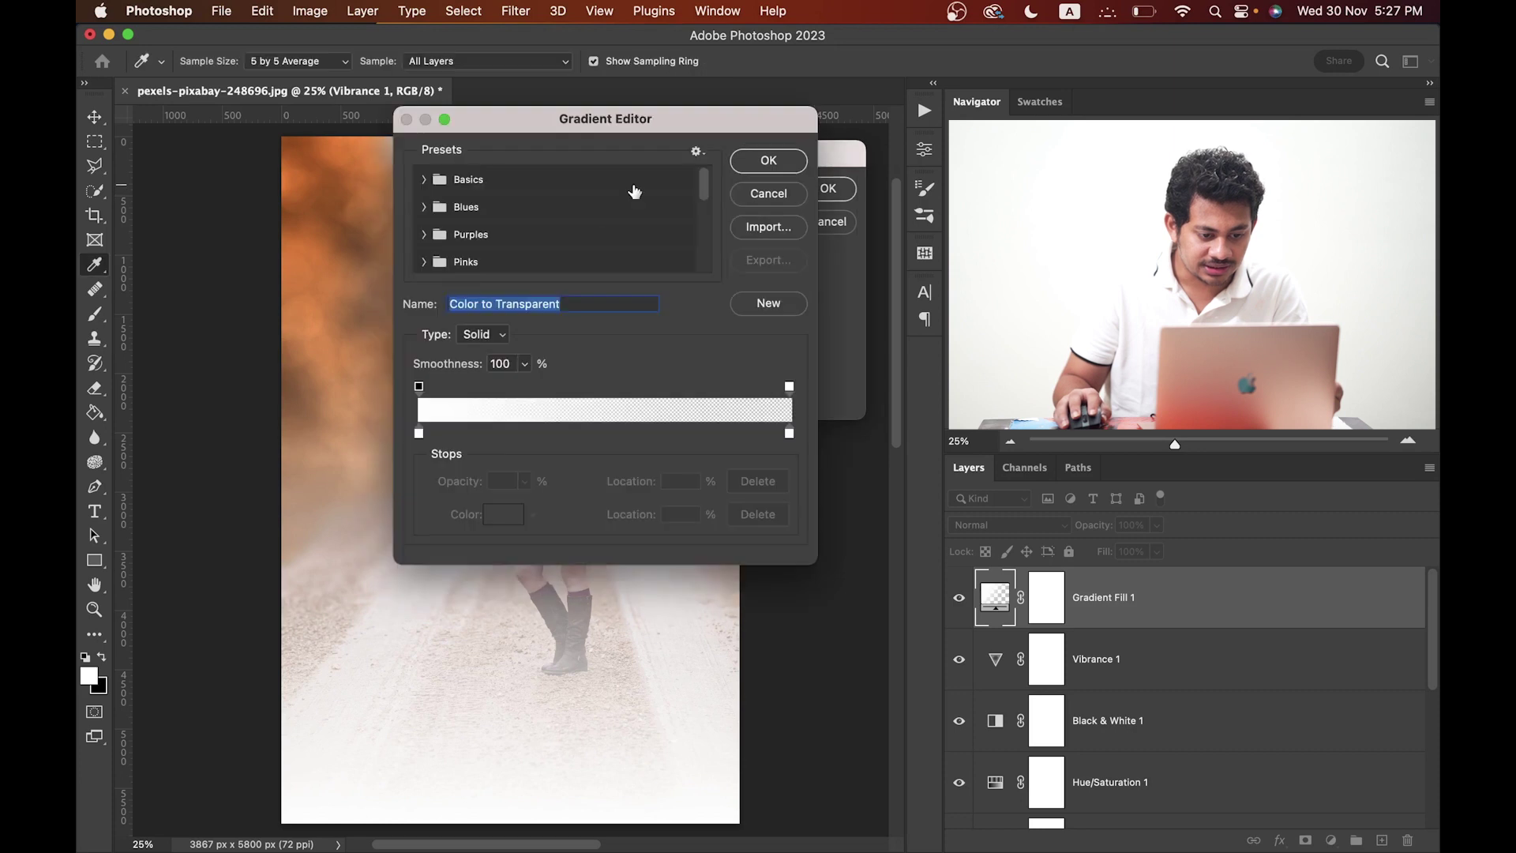
left_click(425, 180)
left_click(485, 208)
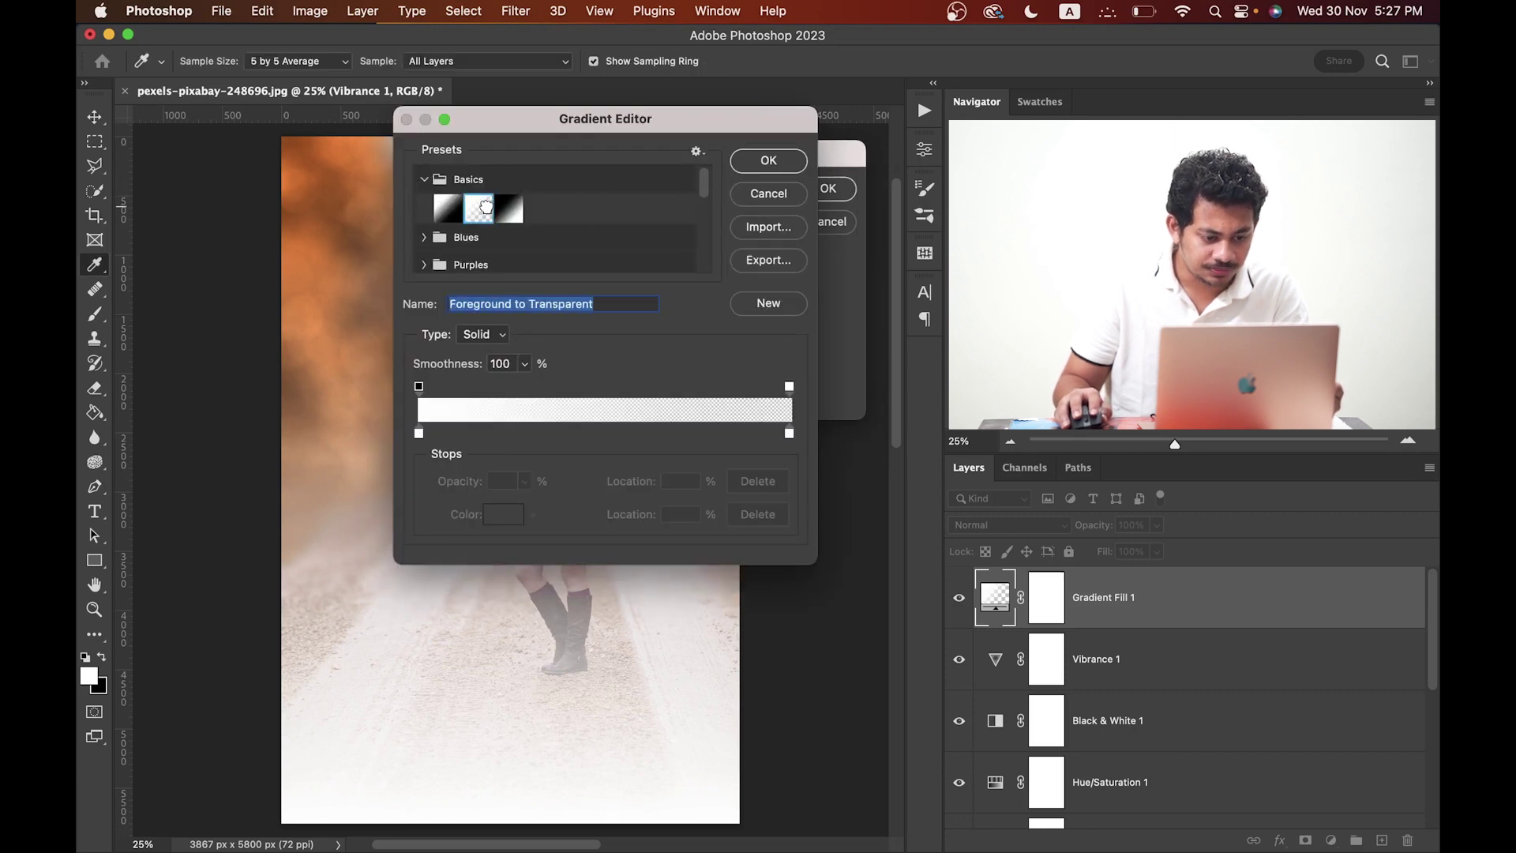
Step: Set both color stops of the gradient to black (000000) and accept the edited gradient
left_click(418, 434)
left_click(505, 515)
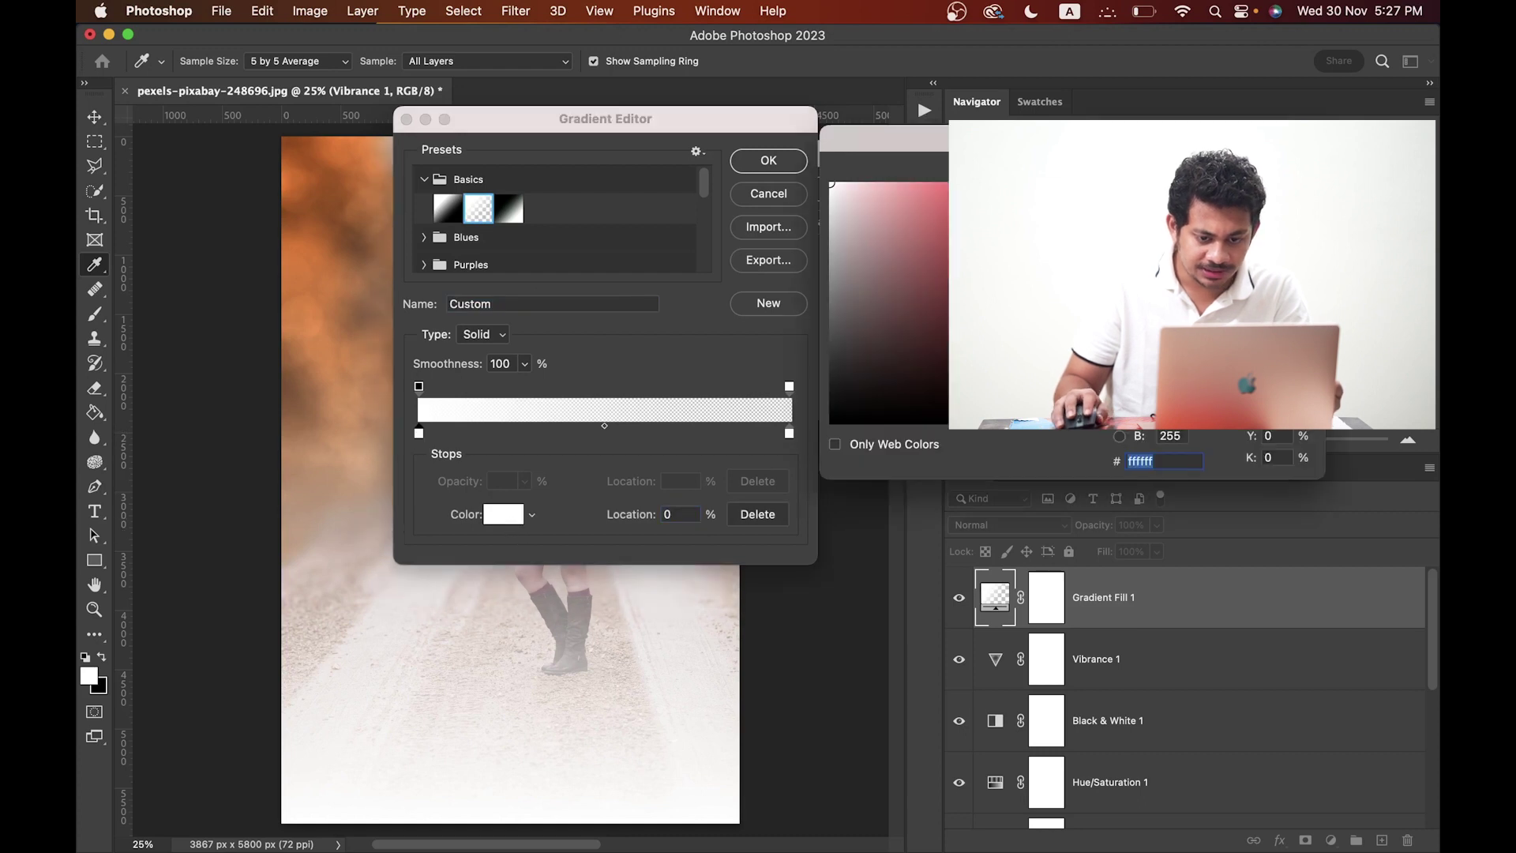
left_click_drag(1073, 138, 558, 255)
left_click_drag(416, 541, 556, 542)
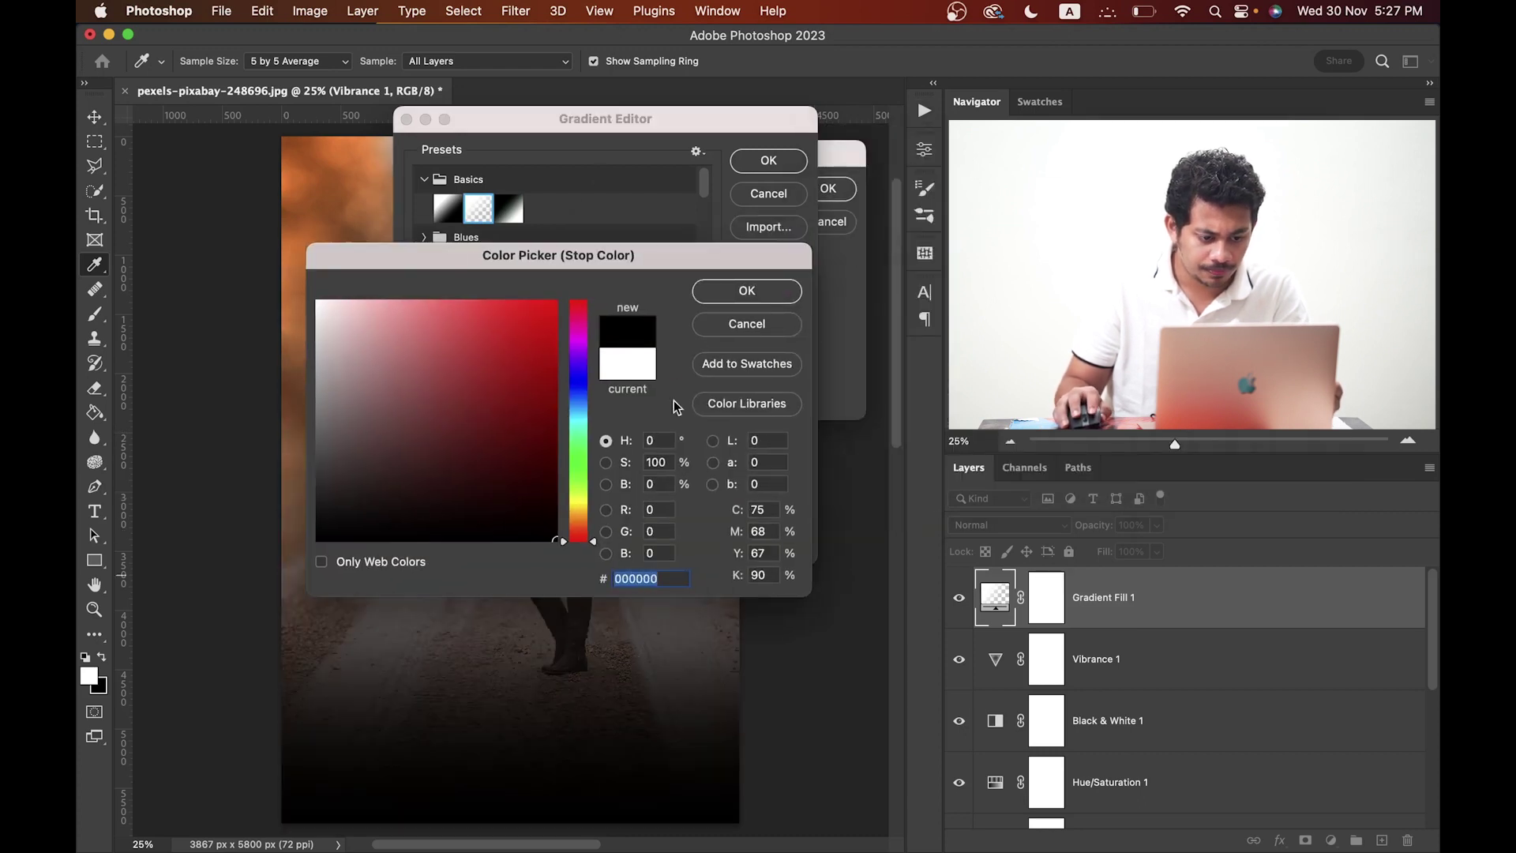
left_click(746, 292)
left_click(789, 434)
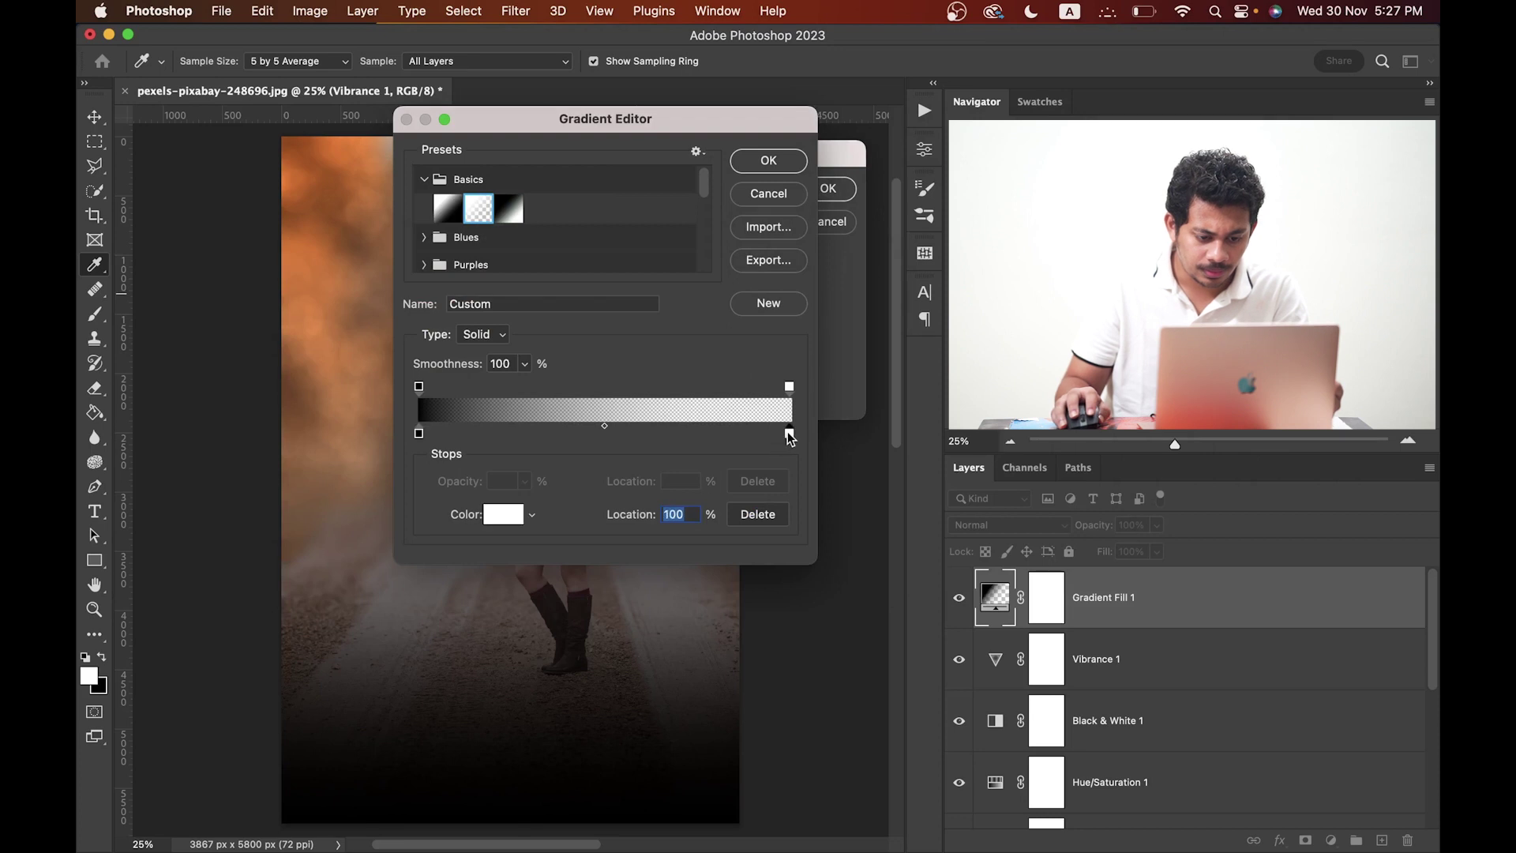
left_click(481, 515)
left_click(552, 544)
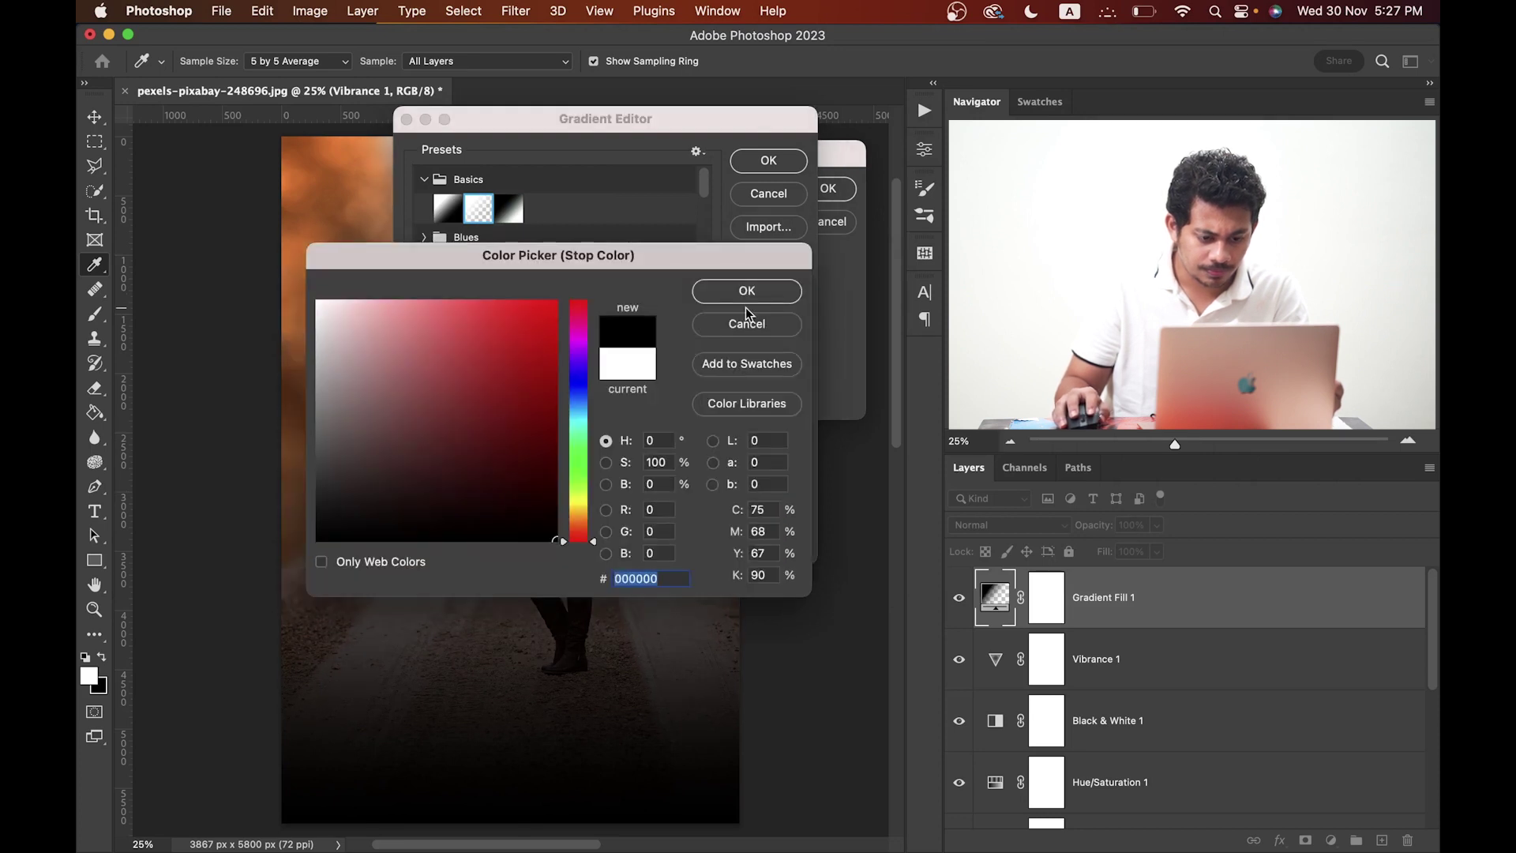
left_click(746, 292)
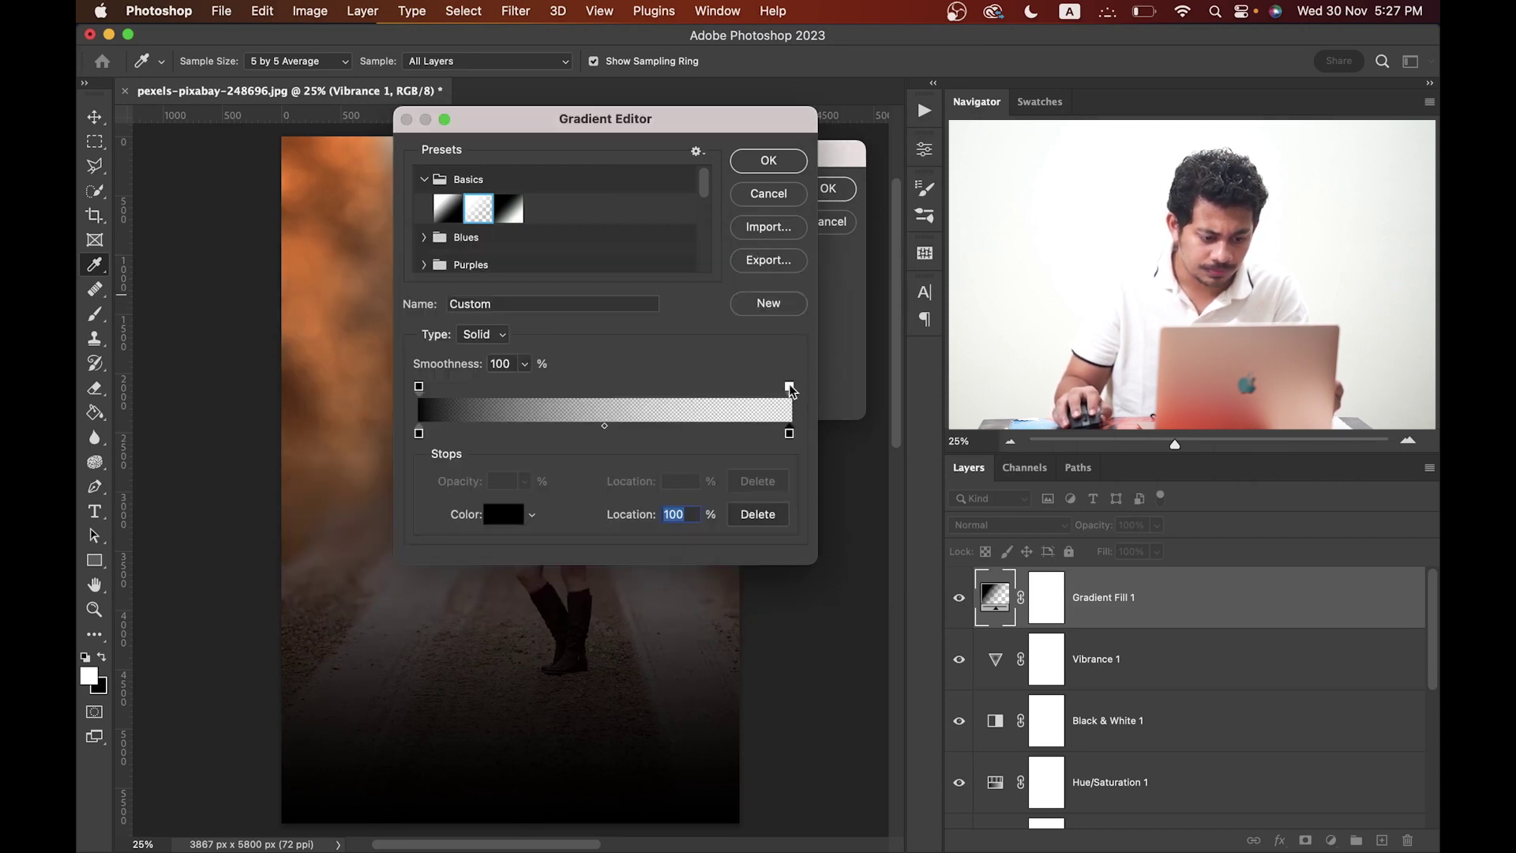
left_click(768, 159)
Step: Change the gradient fill to a reversed Radial style with an angle of 67.76°
left_click(616, 221)
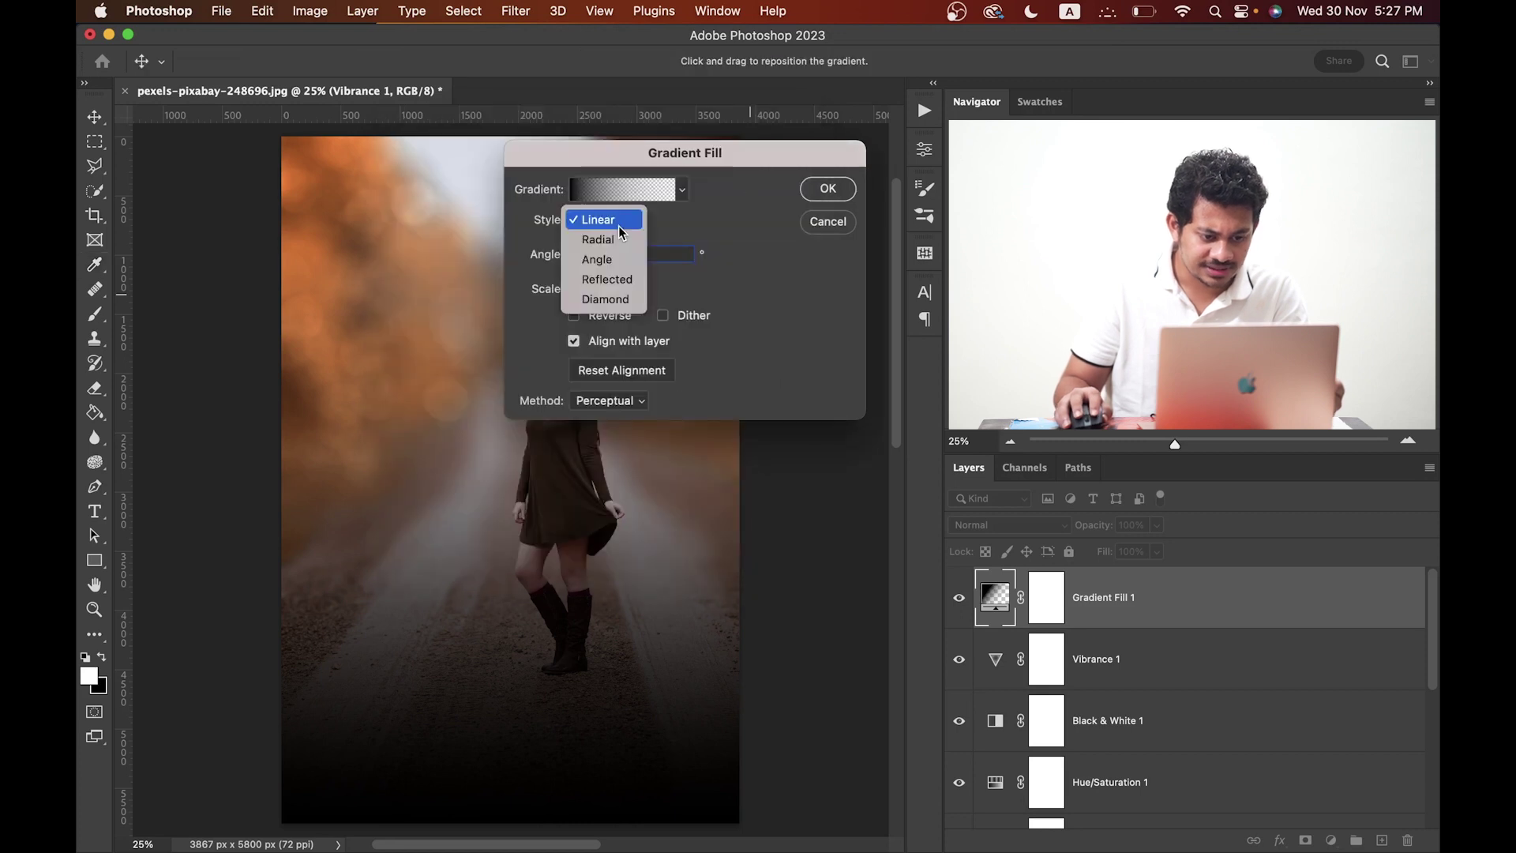
left_click(599, 239)
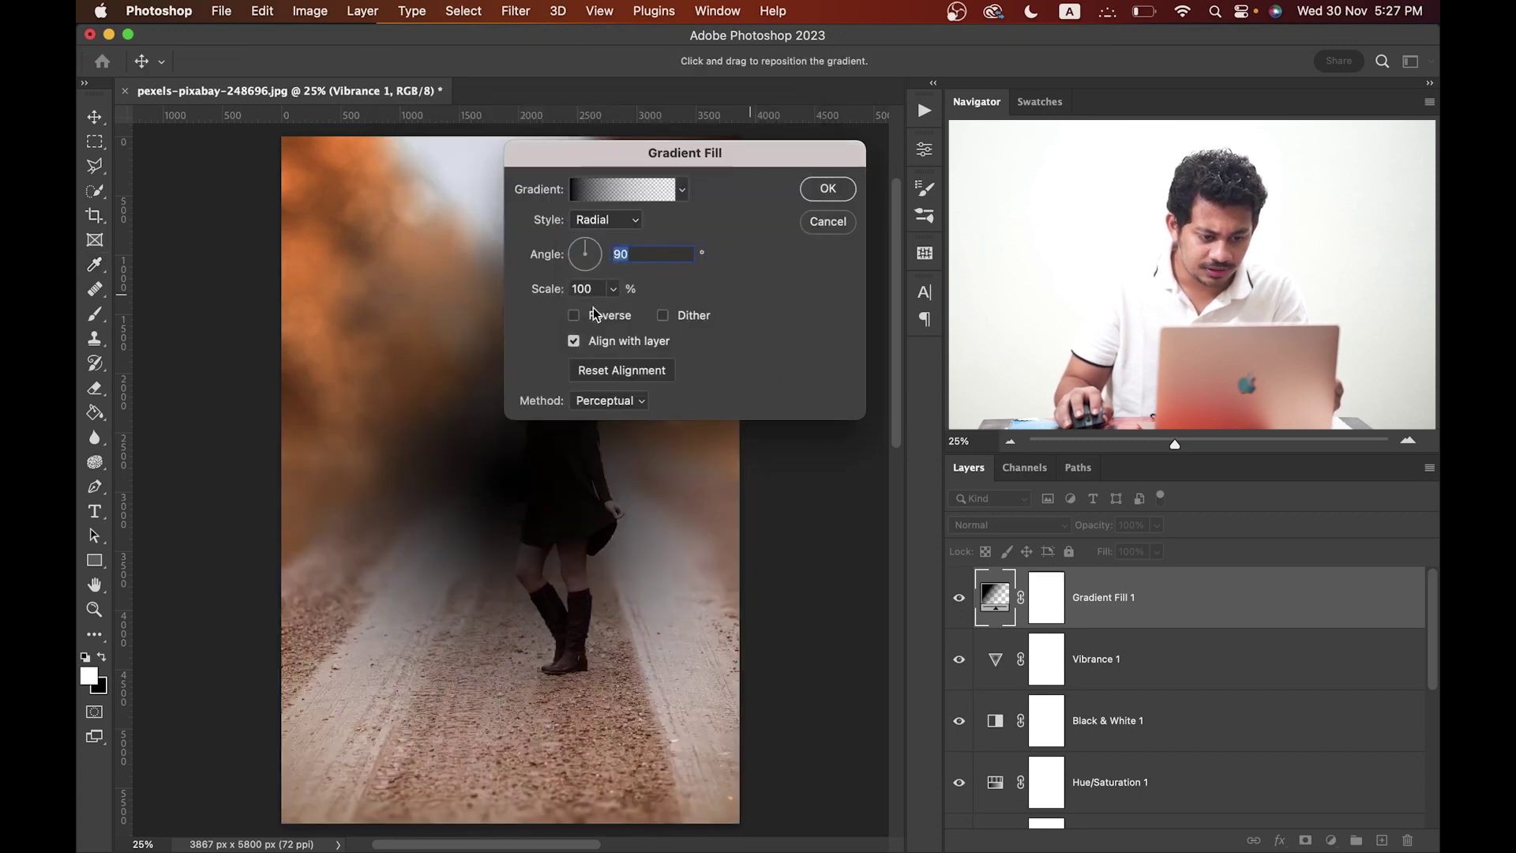
left_click(590, 316)
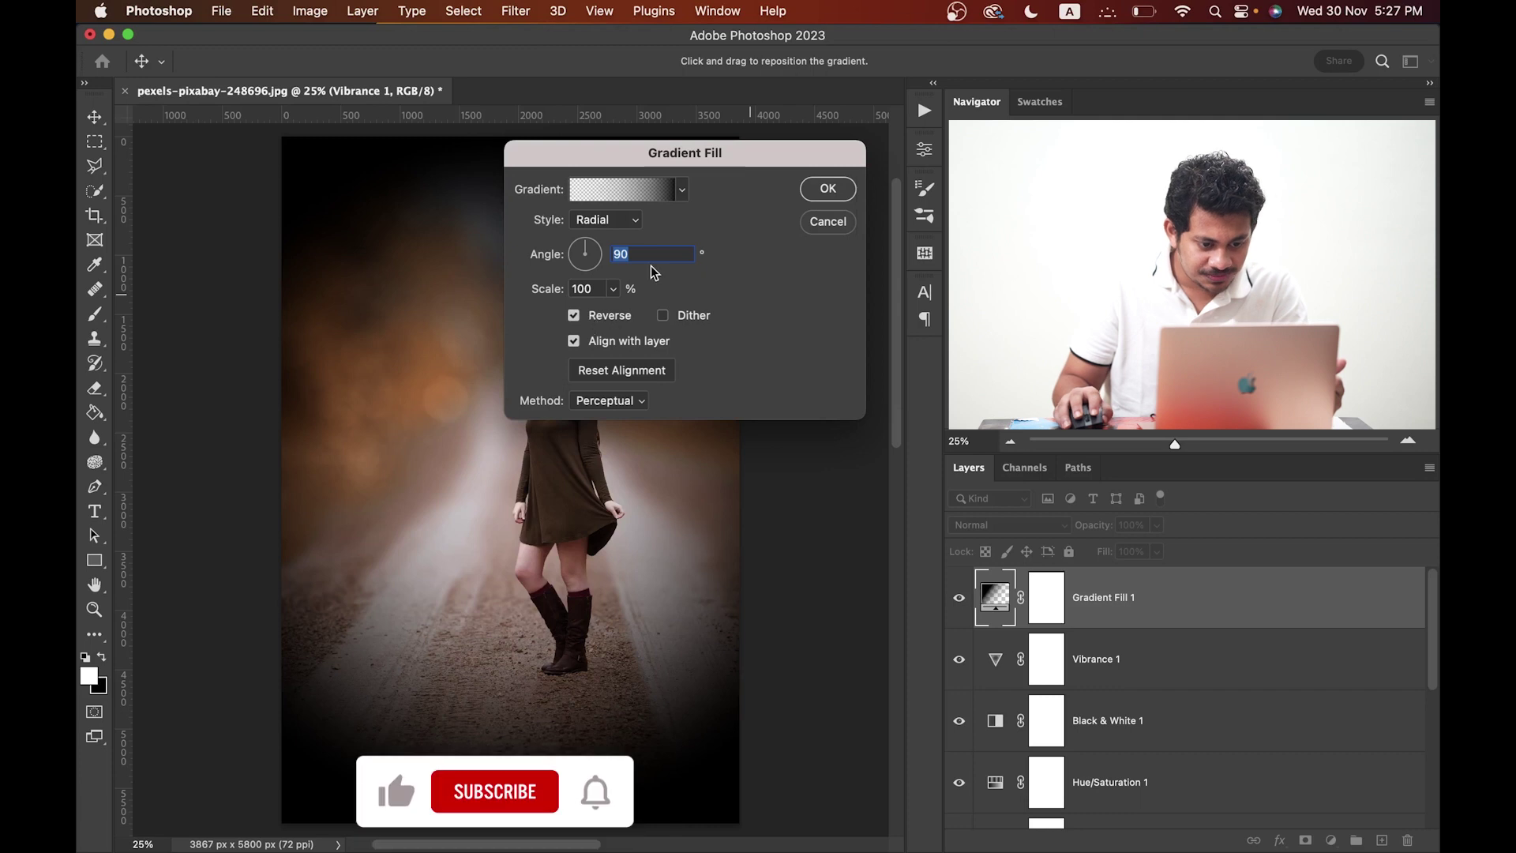
left_click_drag(667, 154, 620, 400)
left_click_drag(552, 491, 552, 485)
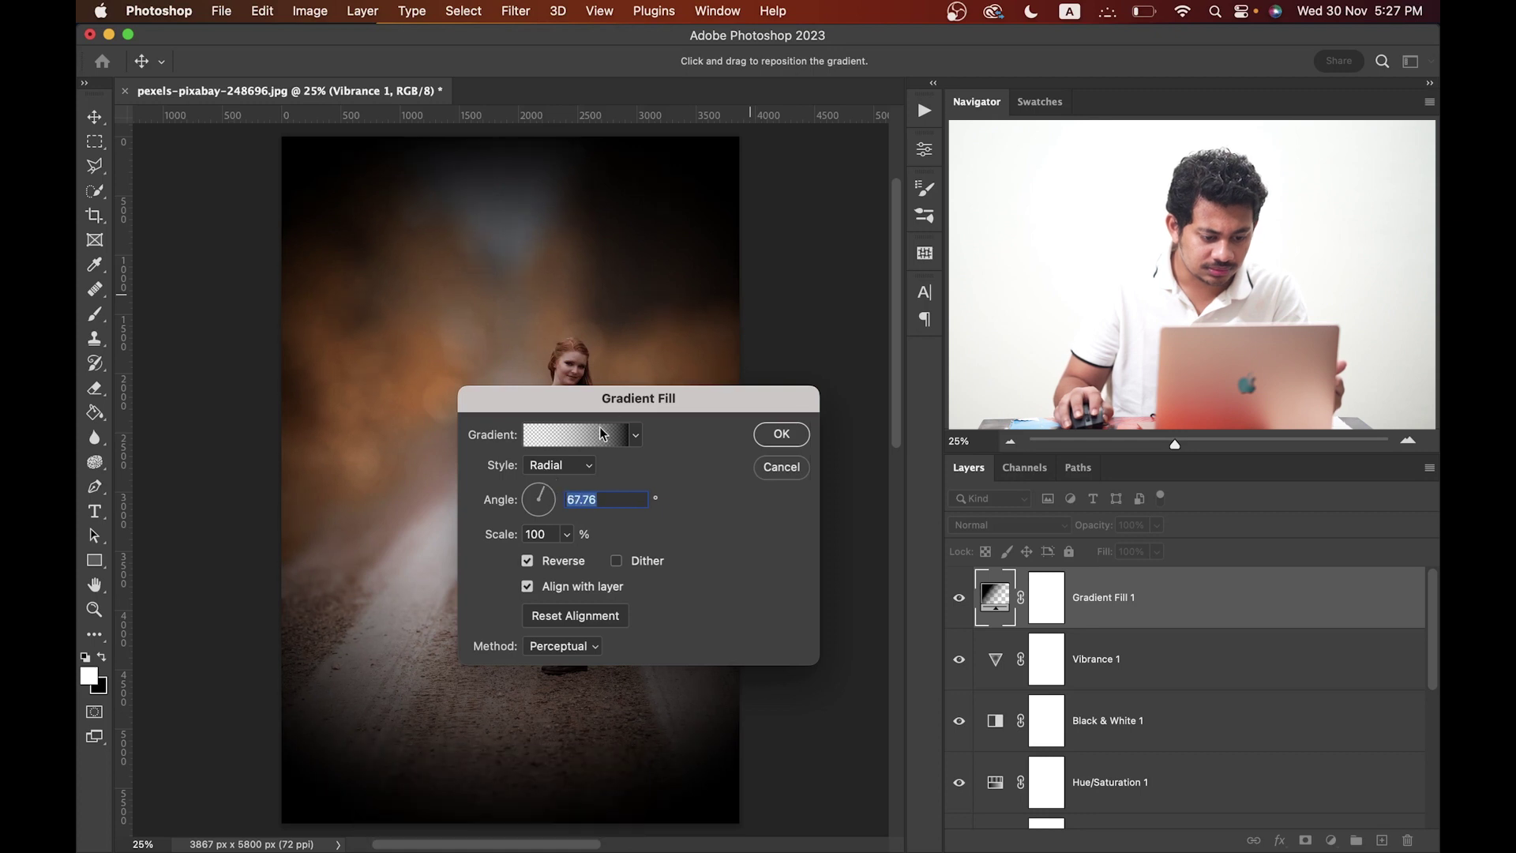
Step: Set the gradient fill's scale to 141% and apply it as a vignette
left_click(568, 536)
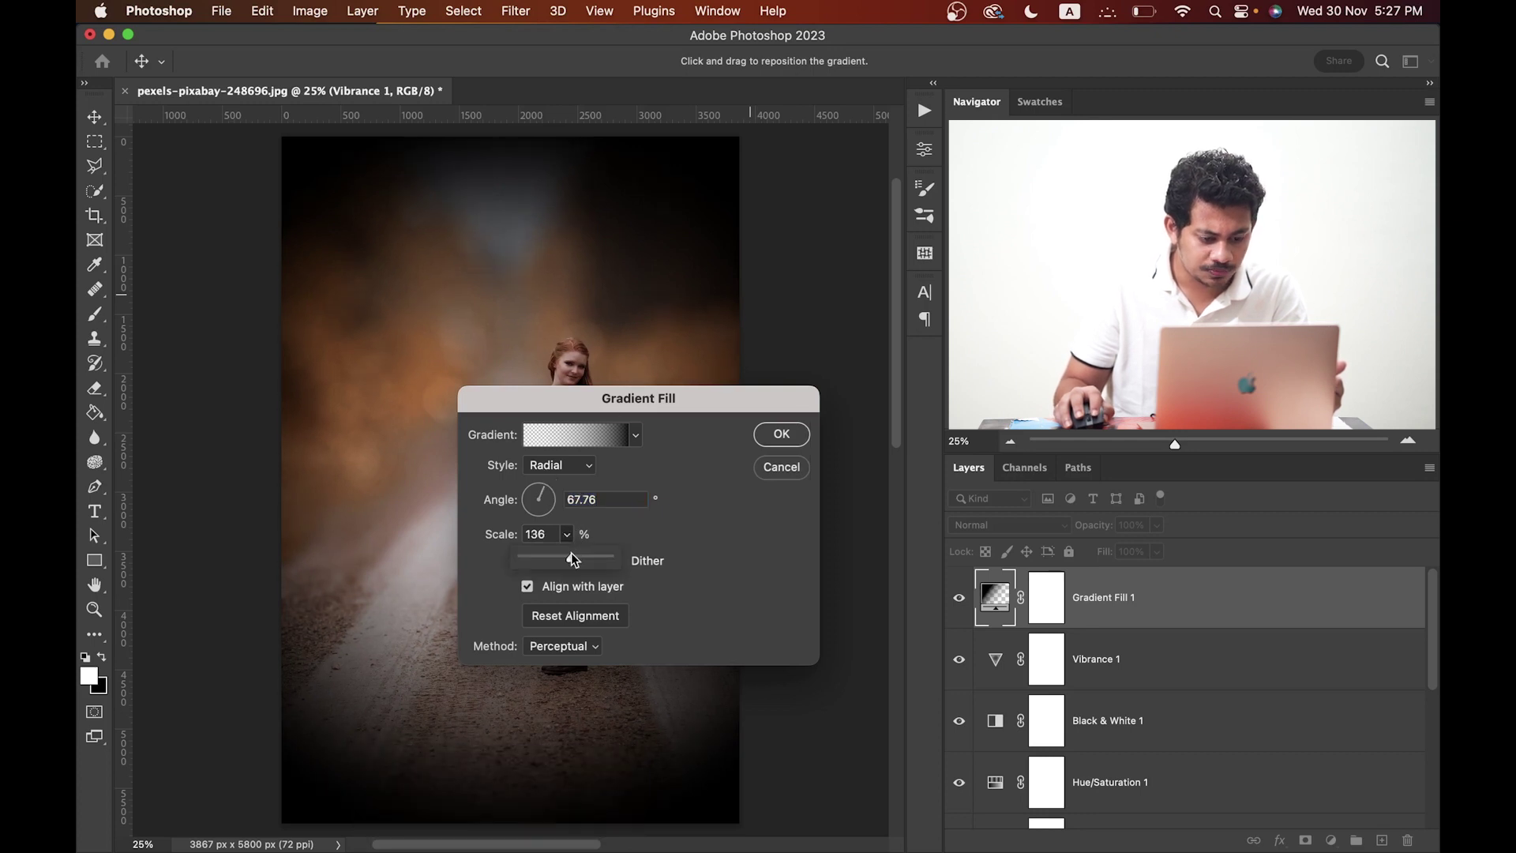
left_click_drag(571, 554, 574, 558)
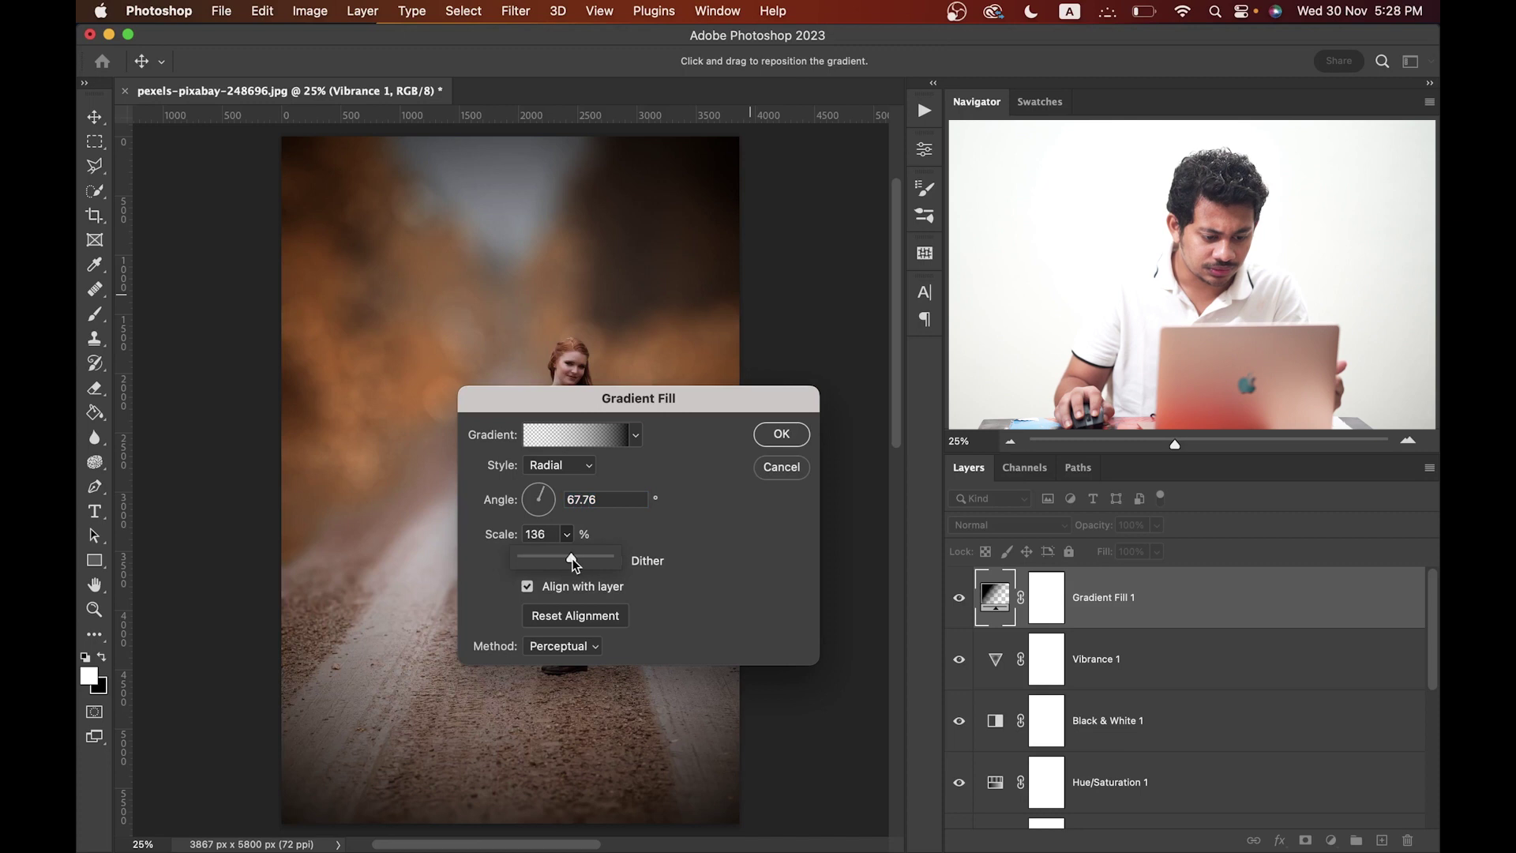
left_click_drag(573, 558, 571, 558)
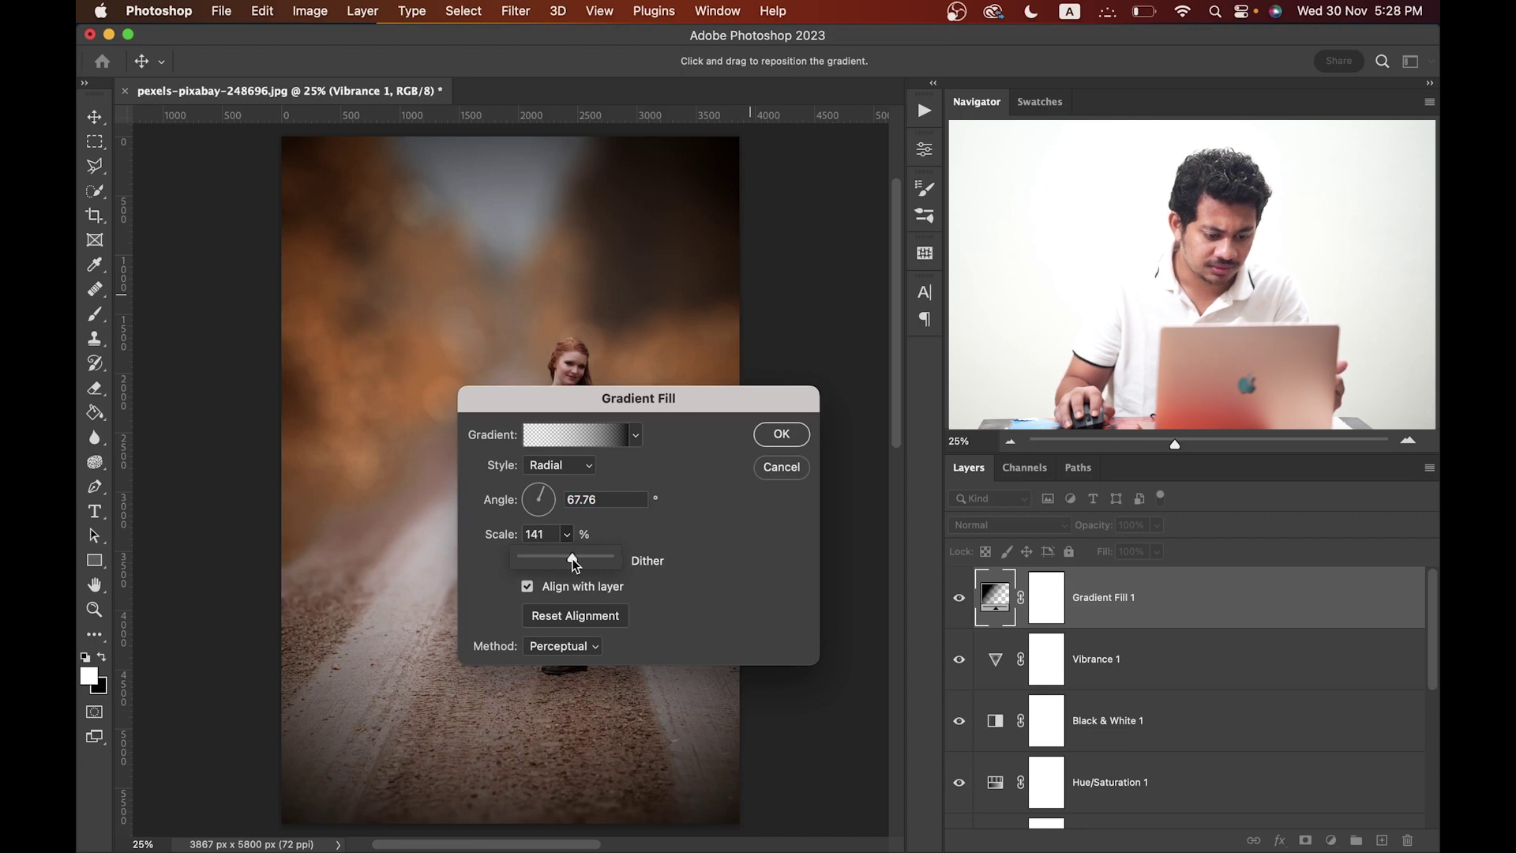
left_click(782, 436)
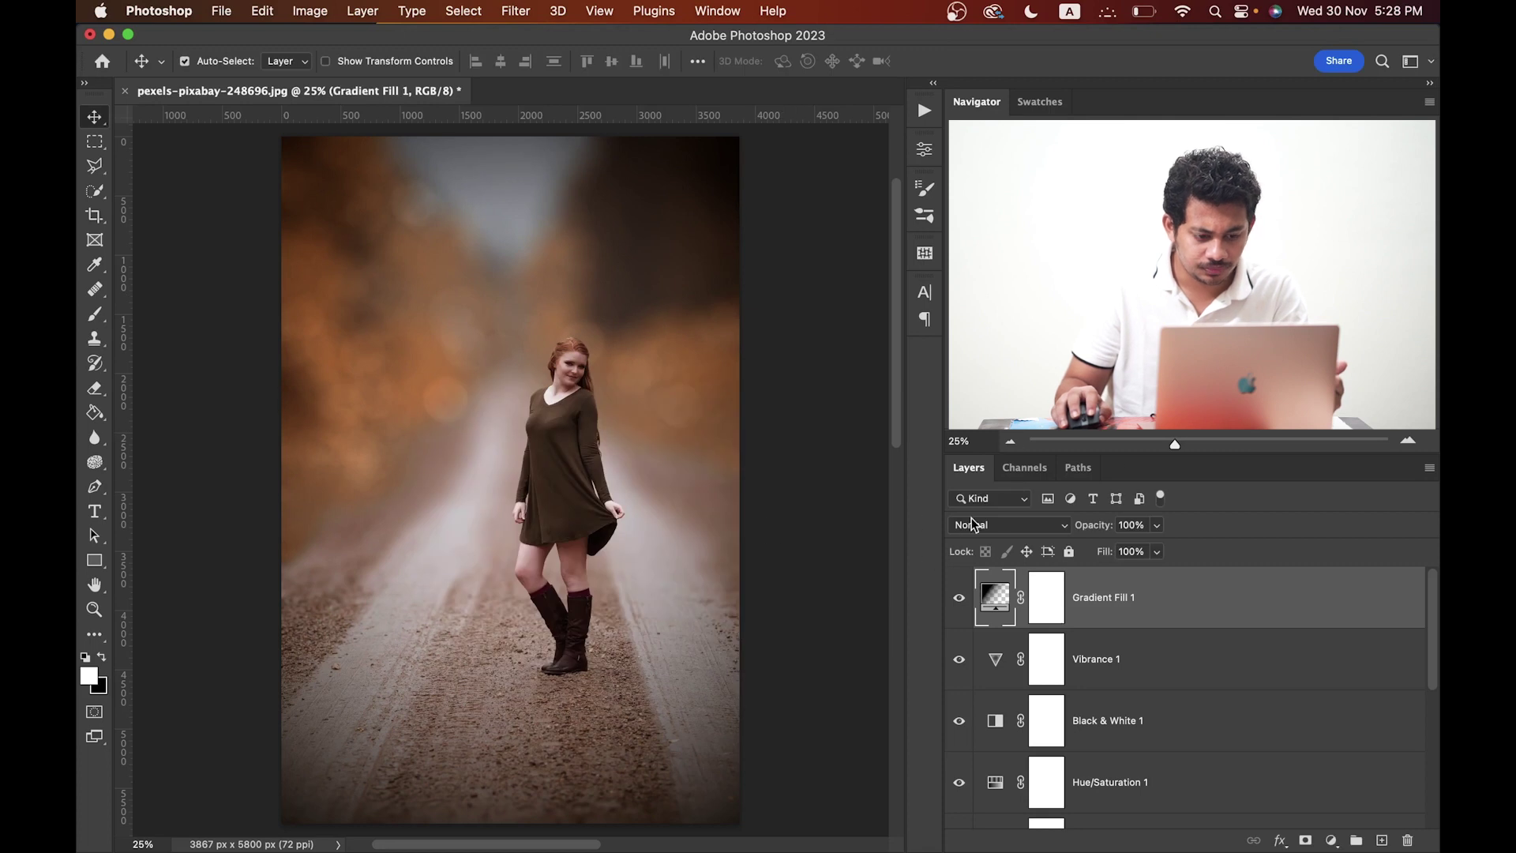
Step: Set the Gradient Fill layer's blend mode to Soft Light, comparing the photo with and without the layer
left_click(958, 598)
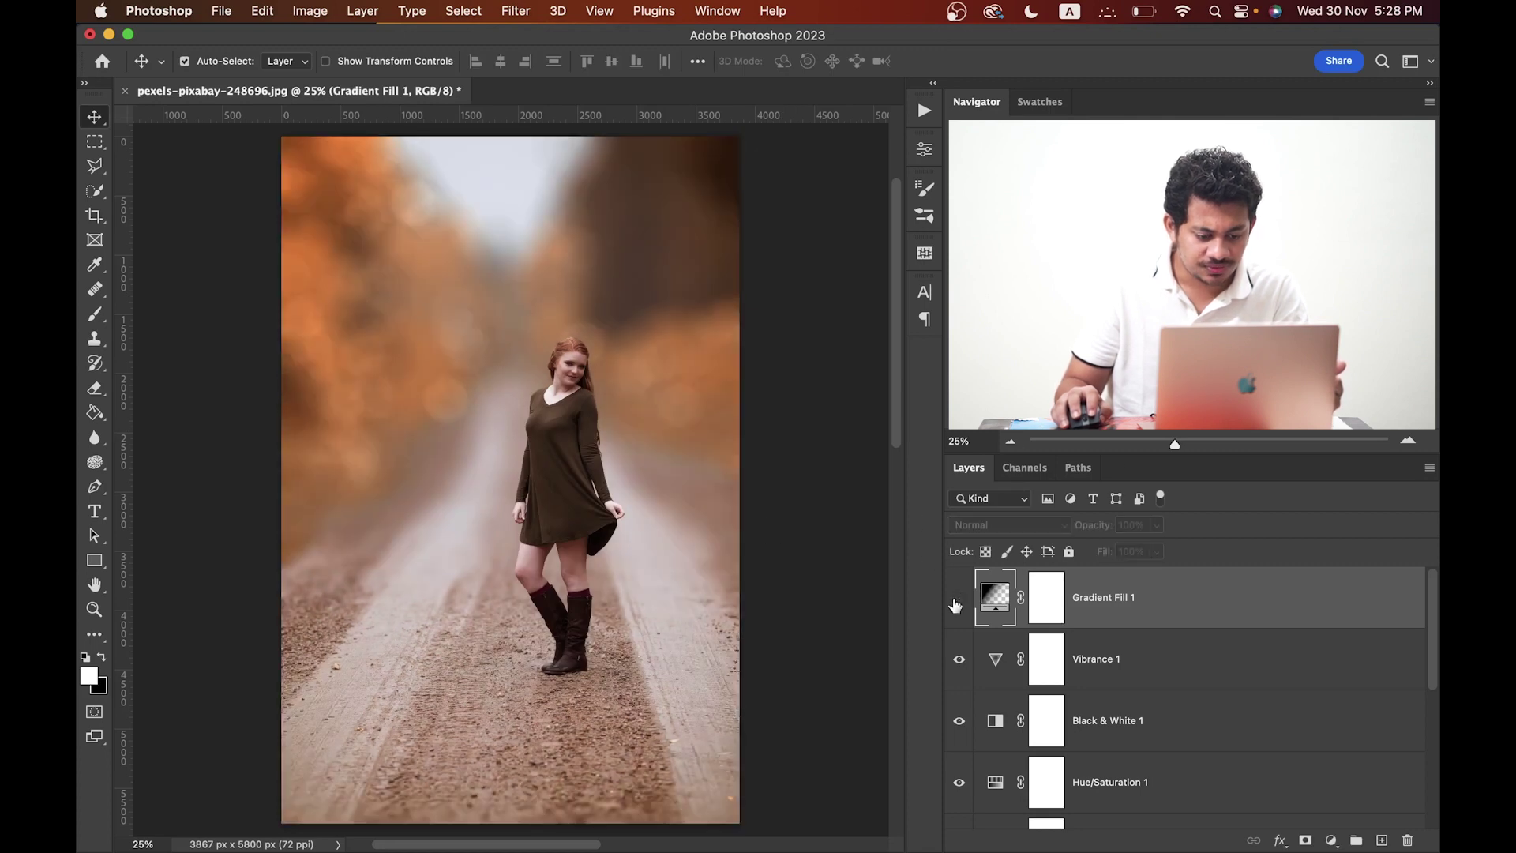
left_click(957, 599)
left_click(1016, 522)
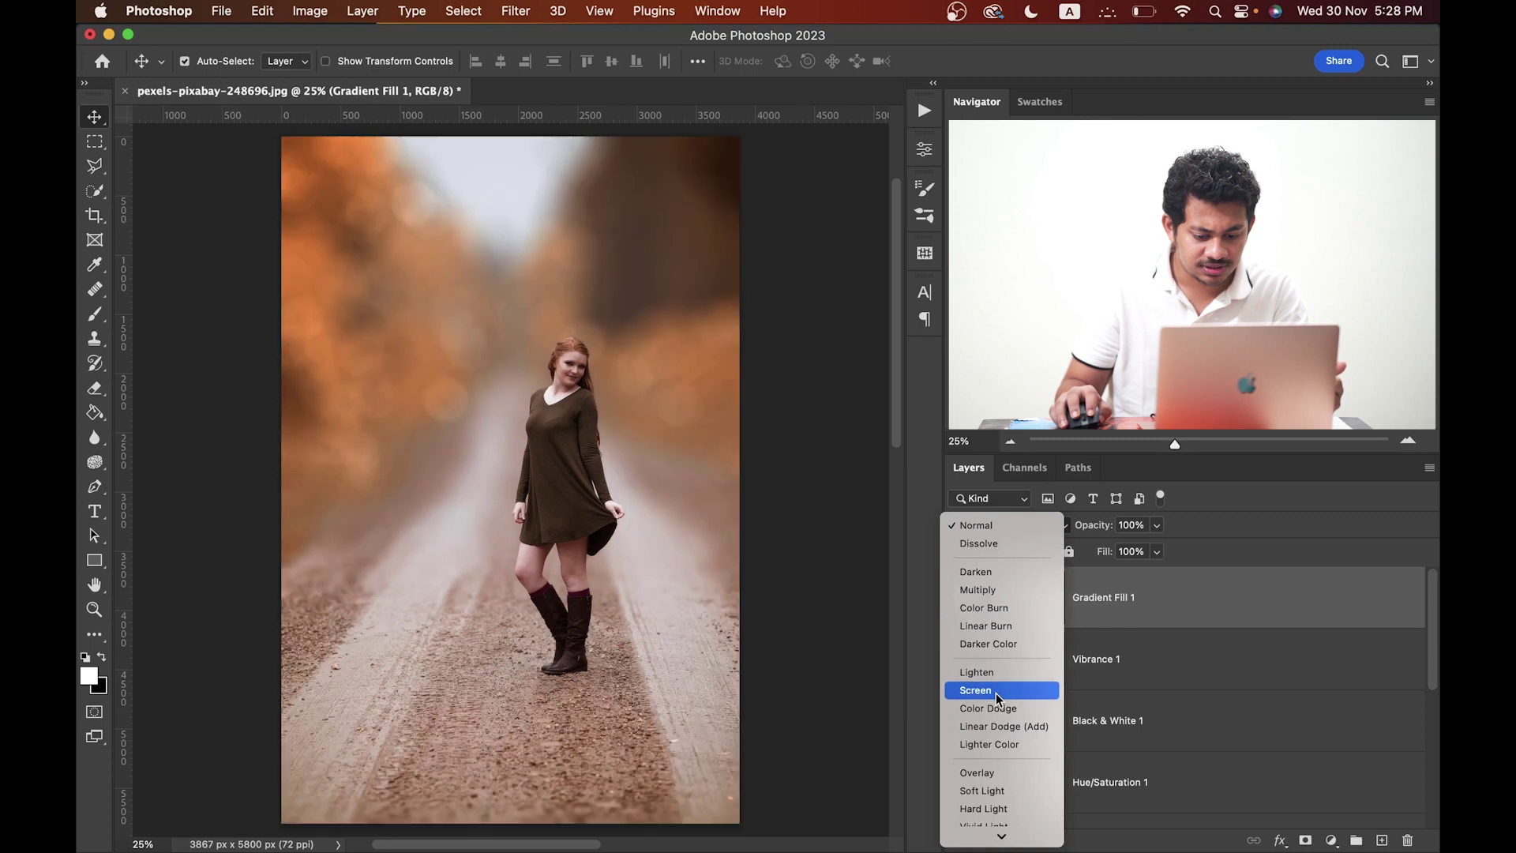
left_click(987, 790)
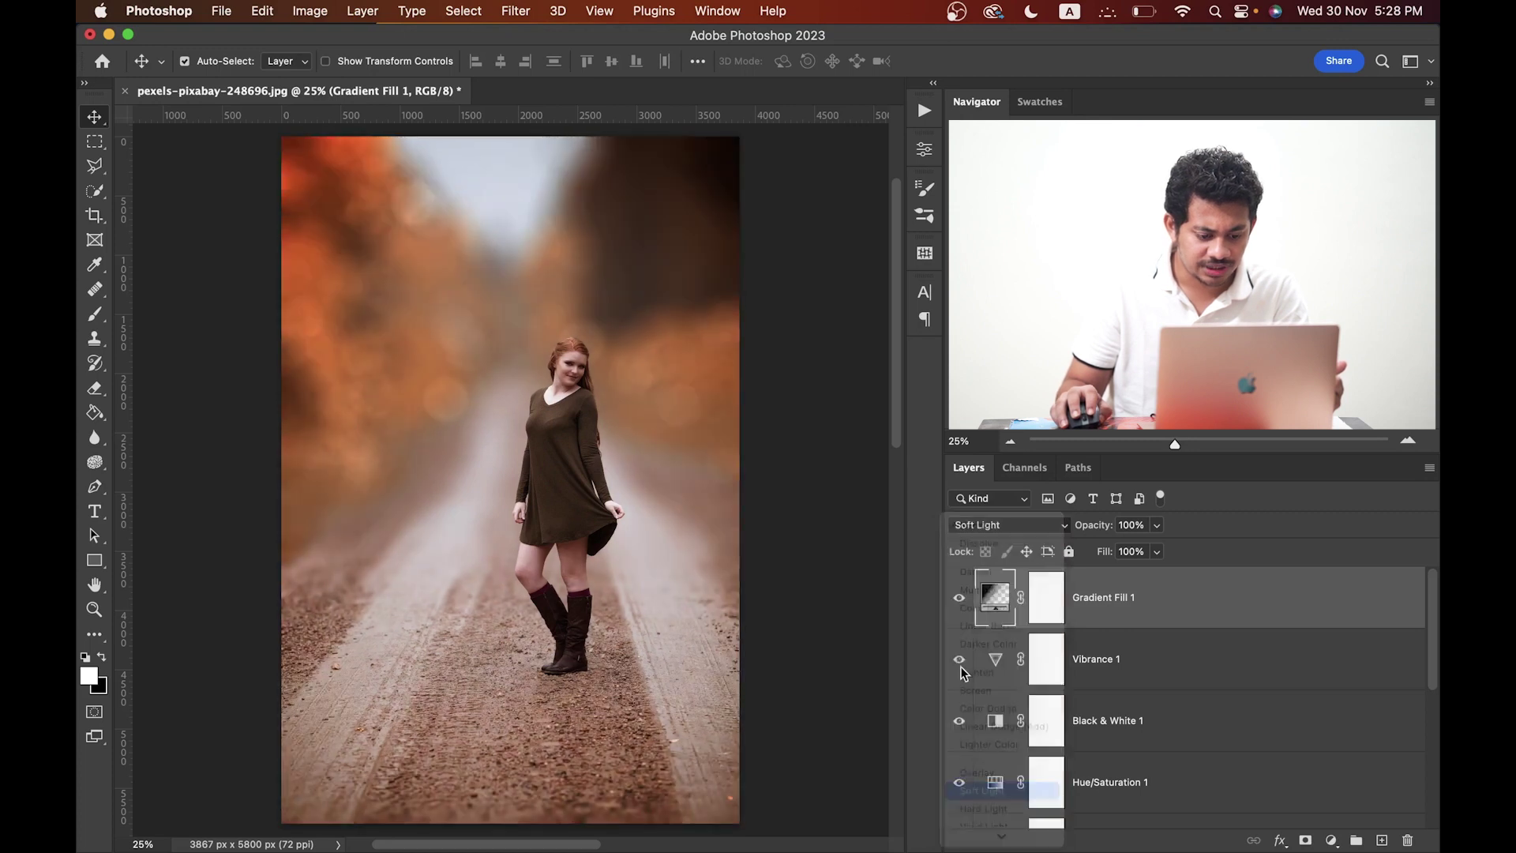
left_click(957, 602)
left_click(957, 598)
Step: Lower the Gradient Fill layer's opacity to 57% and compare the photo with and without the vignette
left_click_drag(1090, 526, 1052, 534)
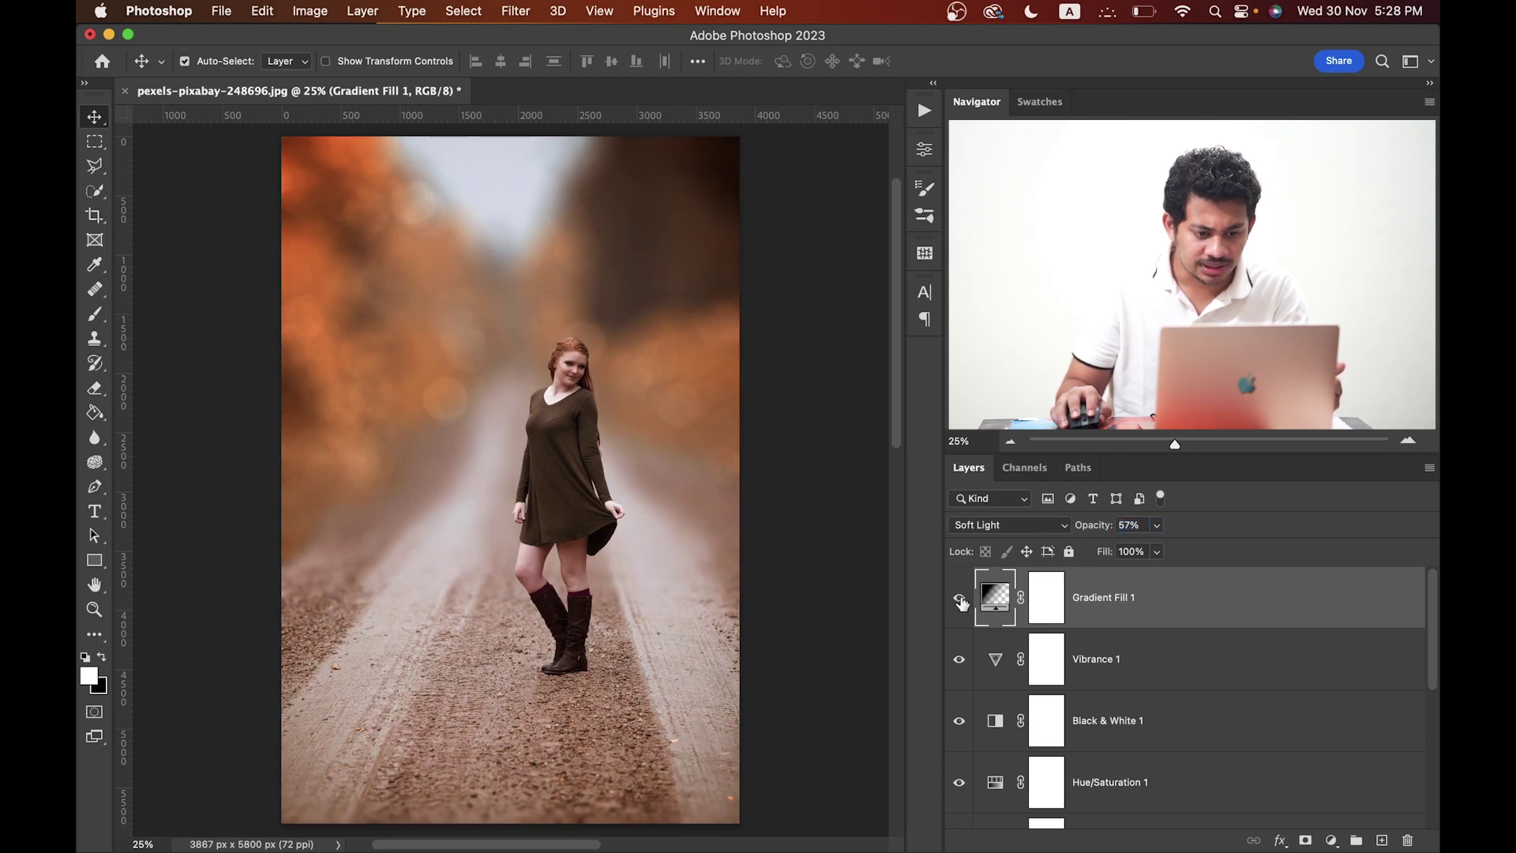
left_click(960, 600)
left_click(960, 602)
left_click(960, 602)
left_click(960, 601)
left_click(960, 602)
left_click(960, 602)
left_click(960, 602)
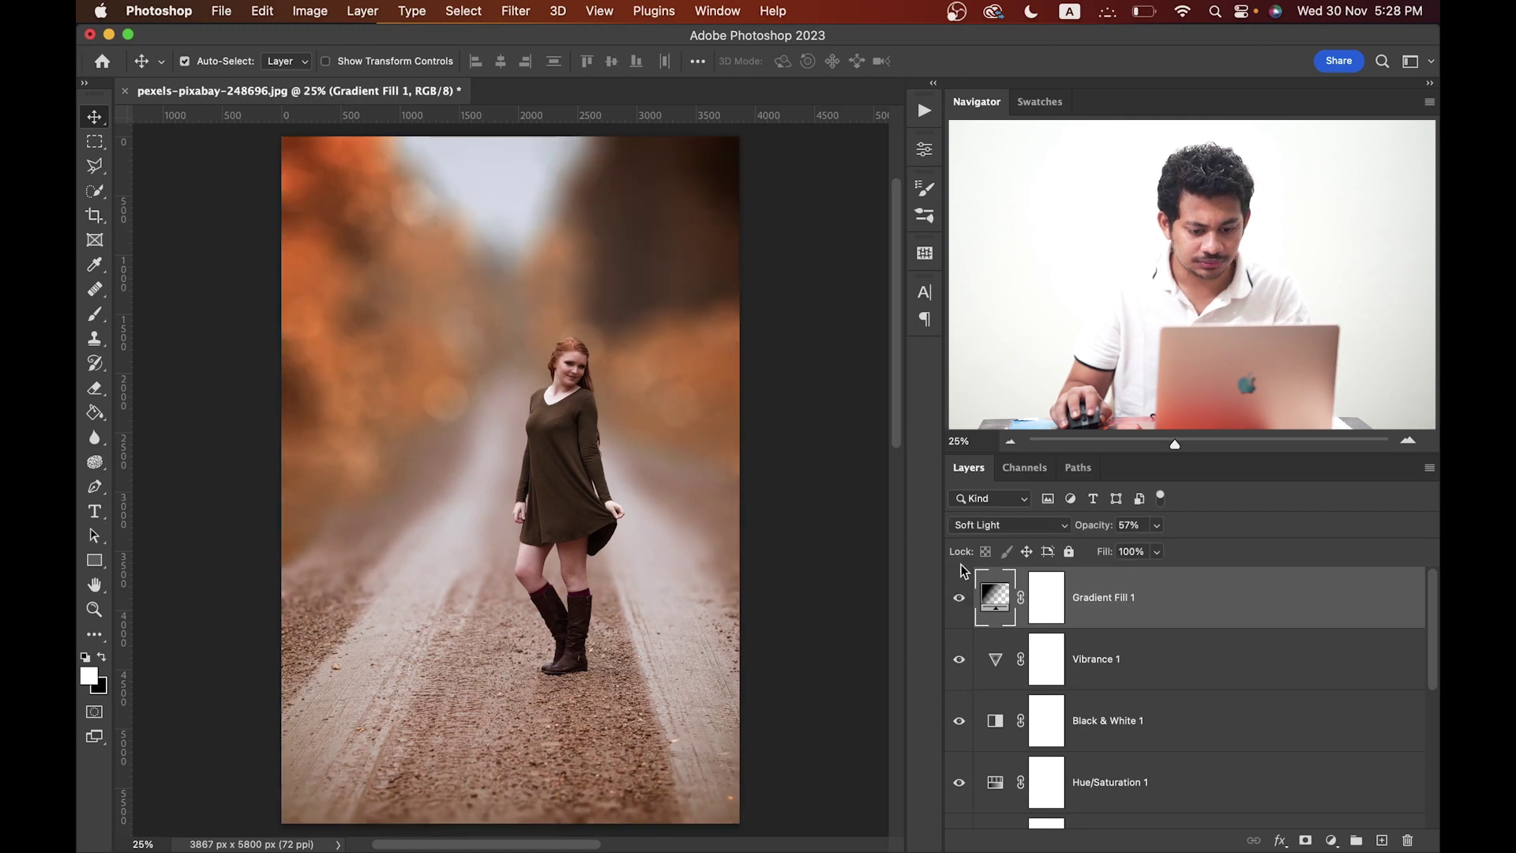
left_click(962, 602)
left_click(964, 601)
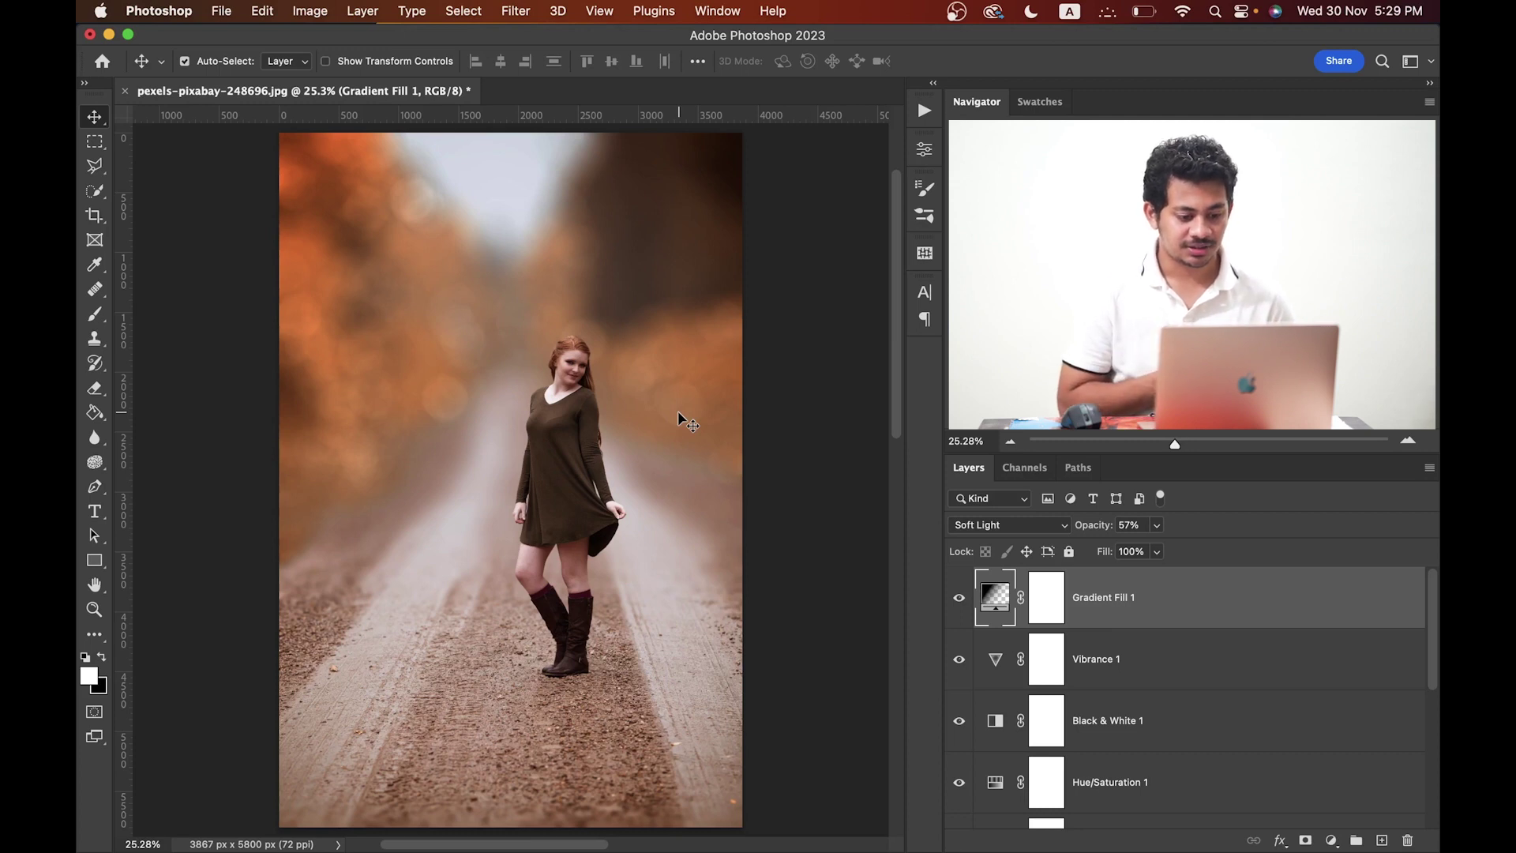
Step: Place the Leaves Overlay image as an embedded object covering the whole canvas, above the Gradient Fill layer
key("super+minus")
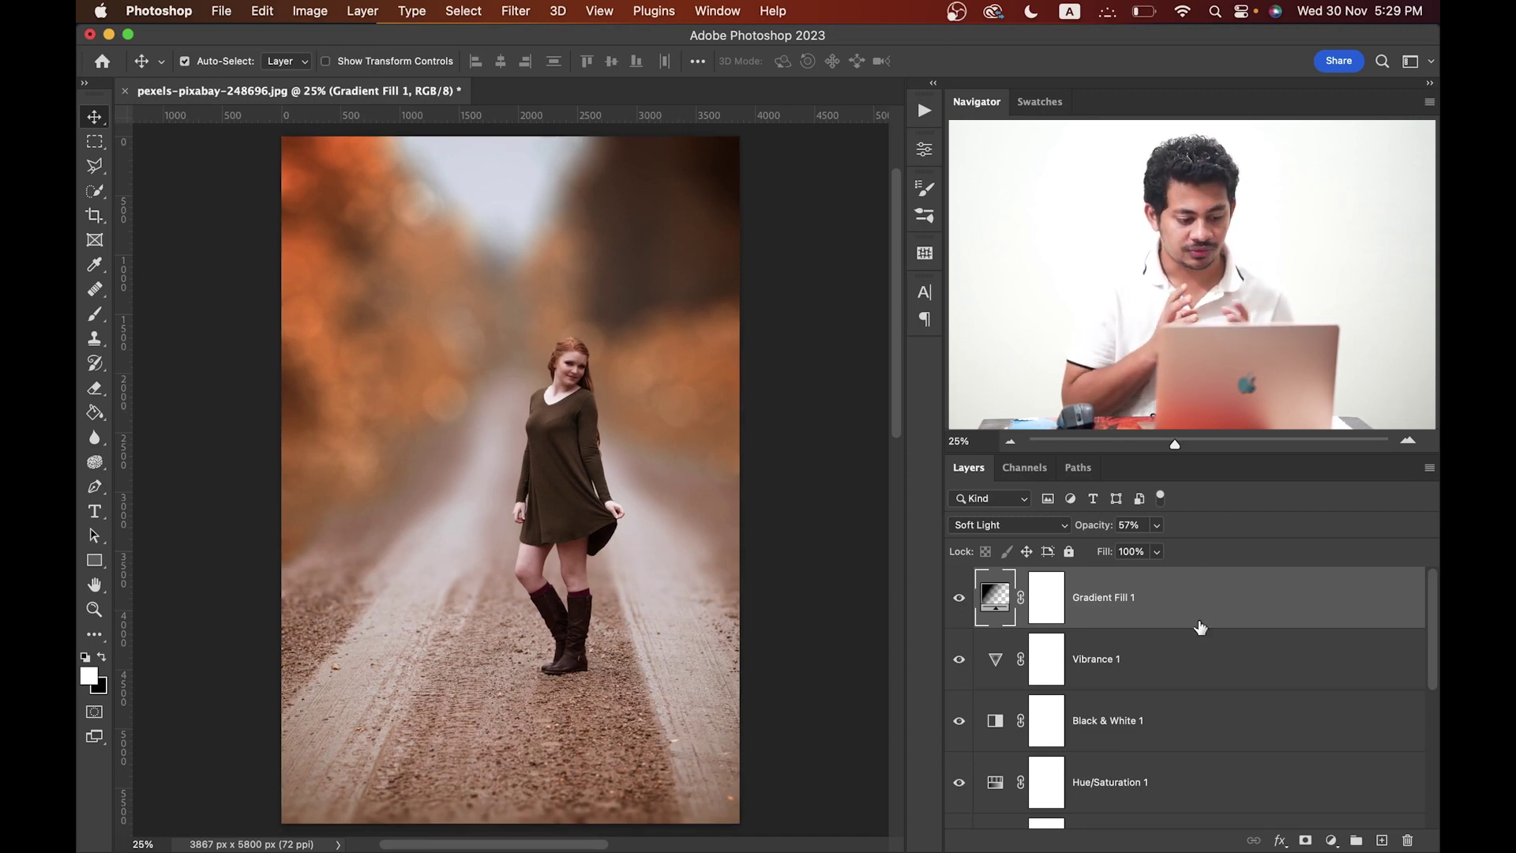
left_click(176, 11)
mouse_move(221, 13)
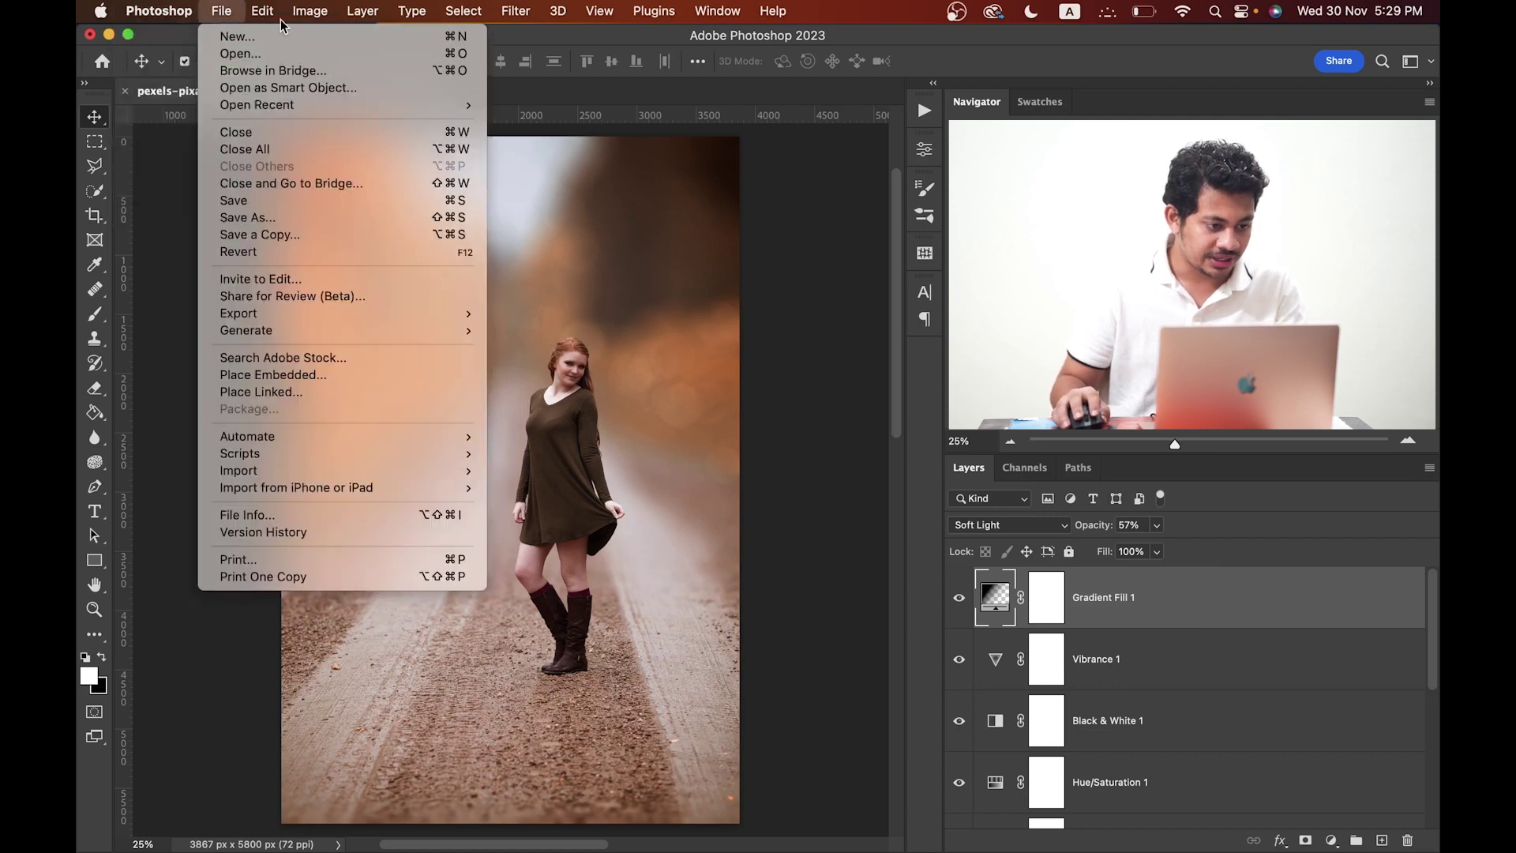
left_click(306, 377)
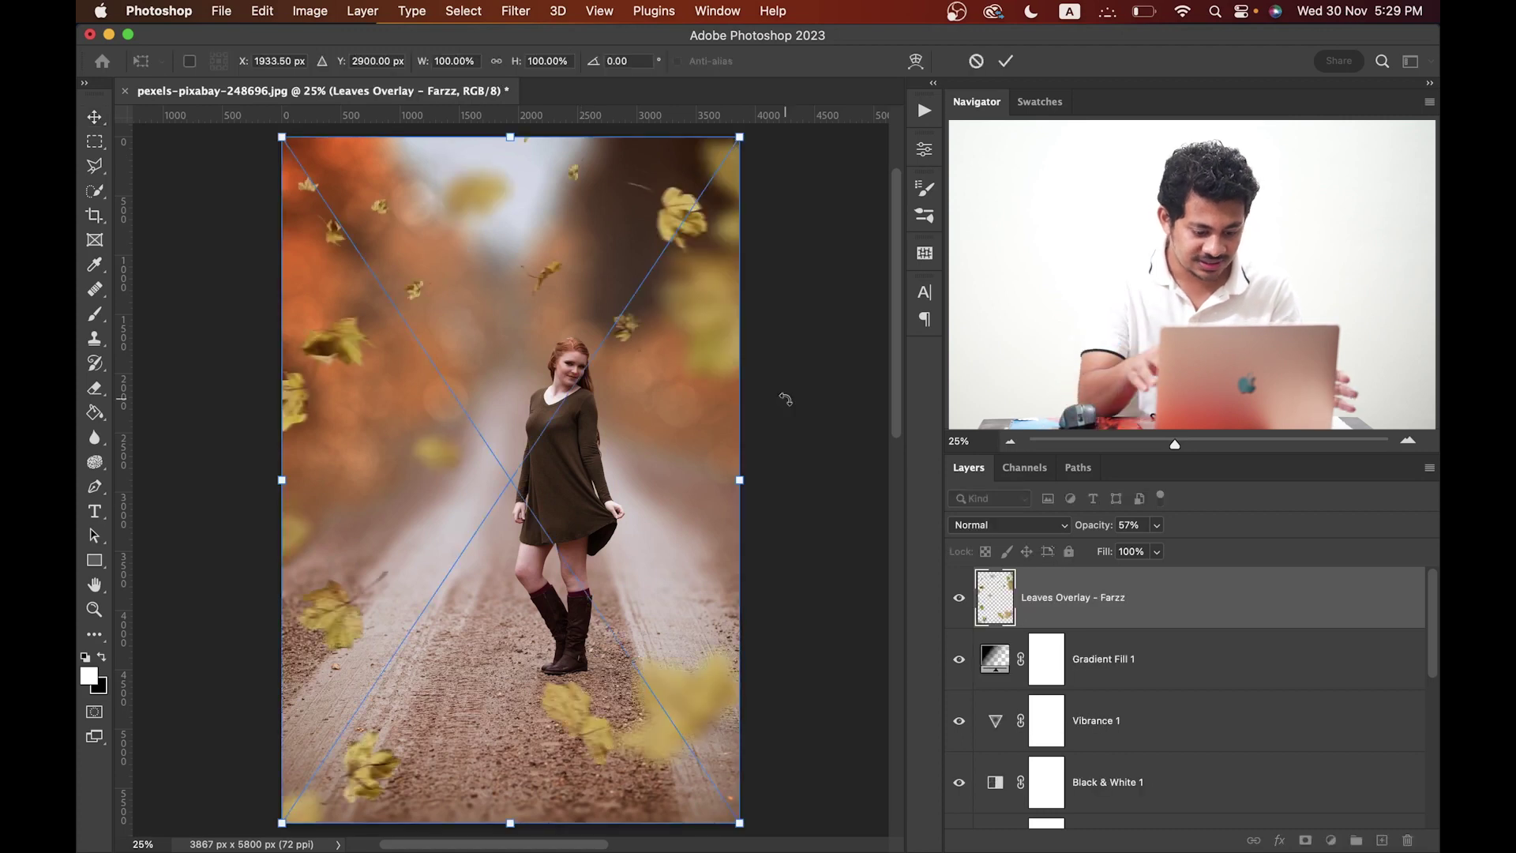
key("Return")
Step: Move the Leaves Overlay layer down the stack to between the Channel Mixer and Subject layers
key("super+minus")
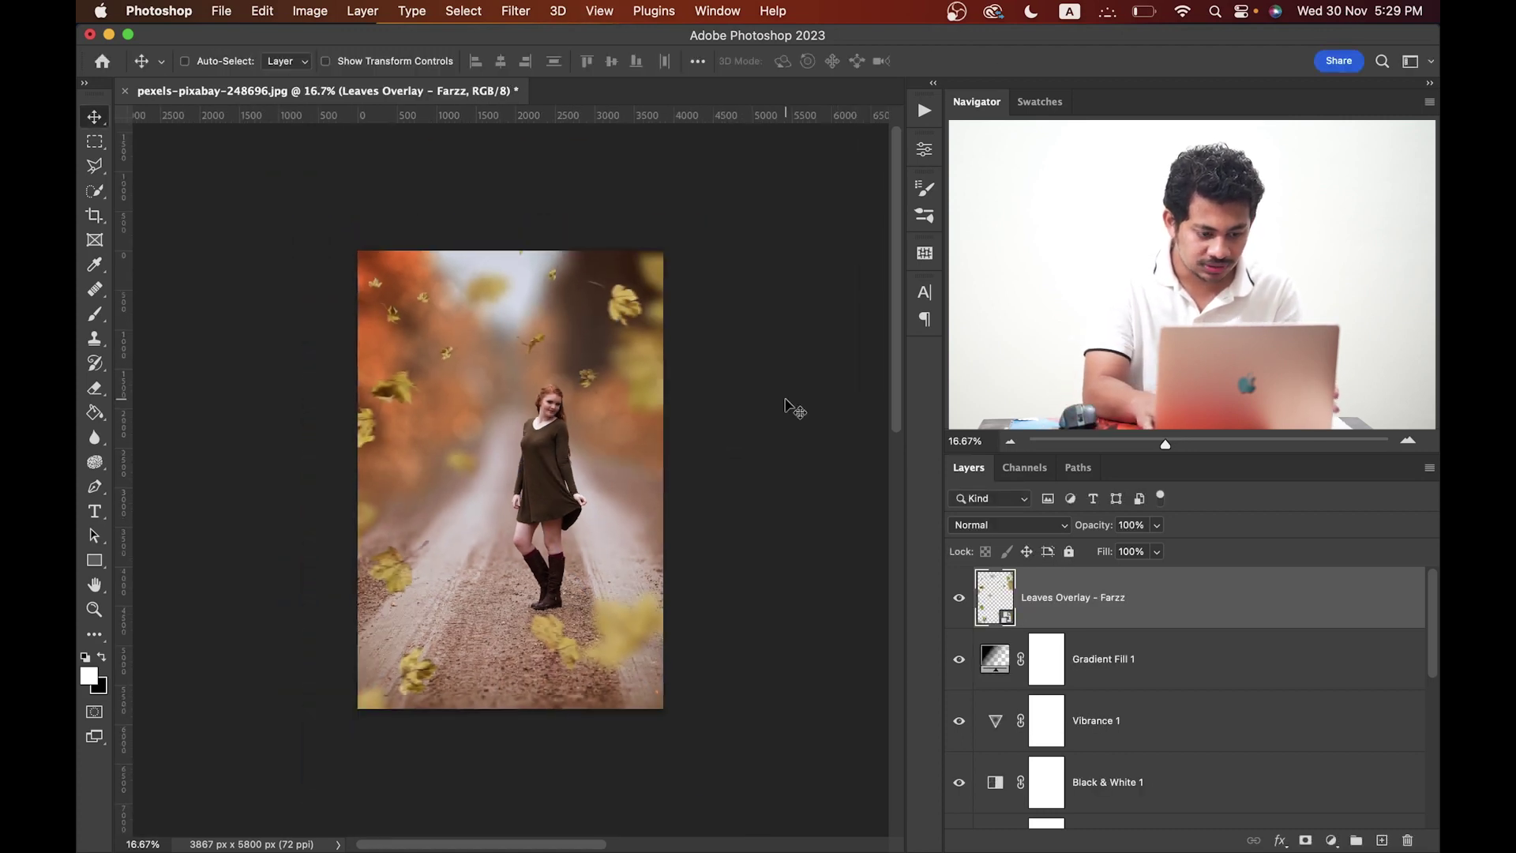
key("super+plus")
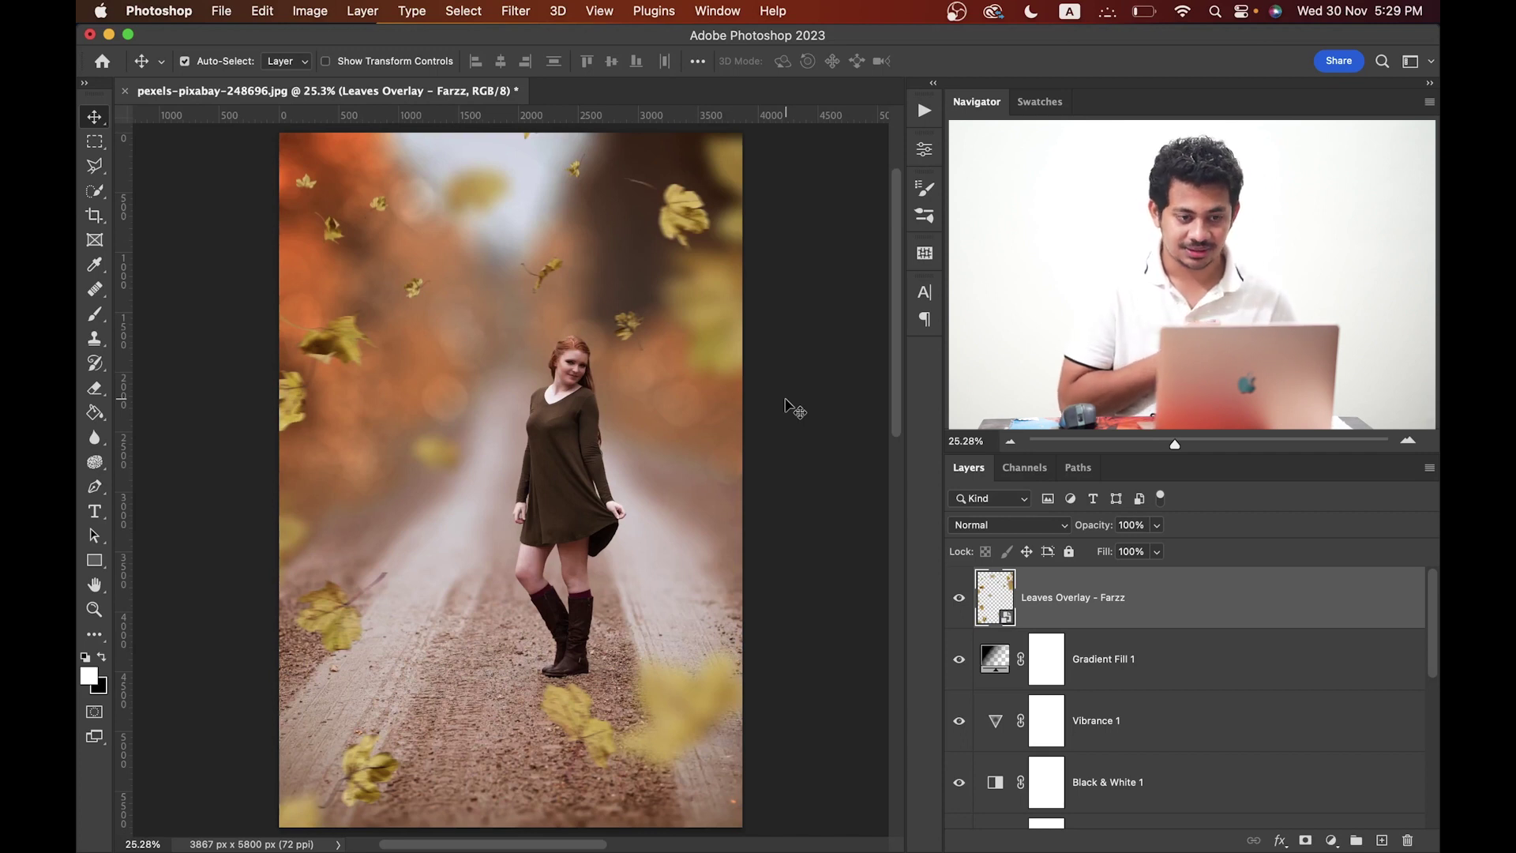
key("super+minus")
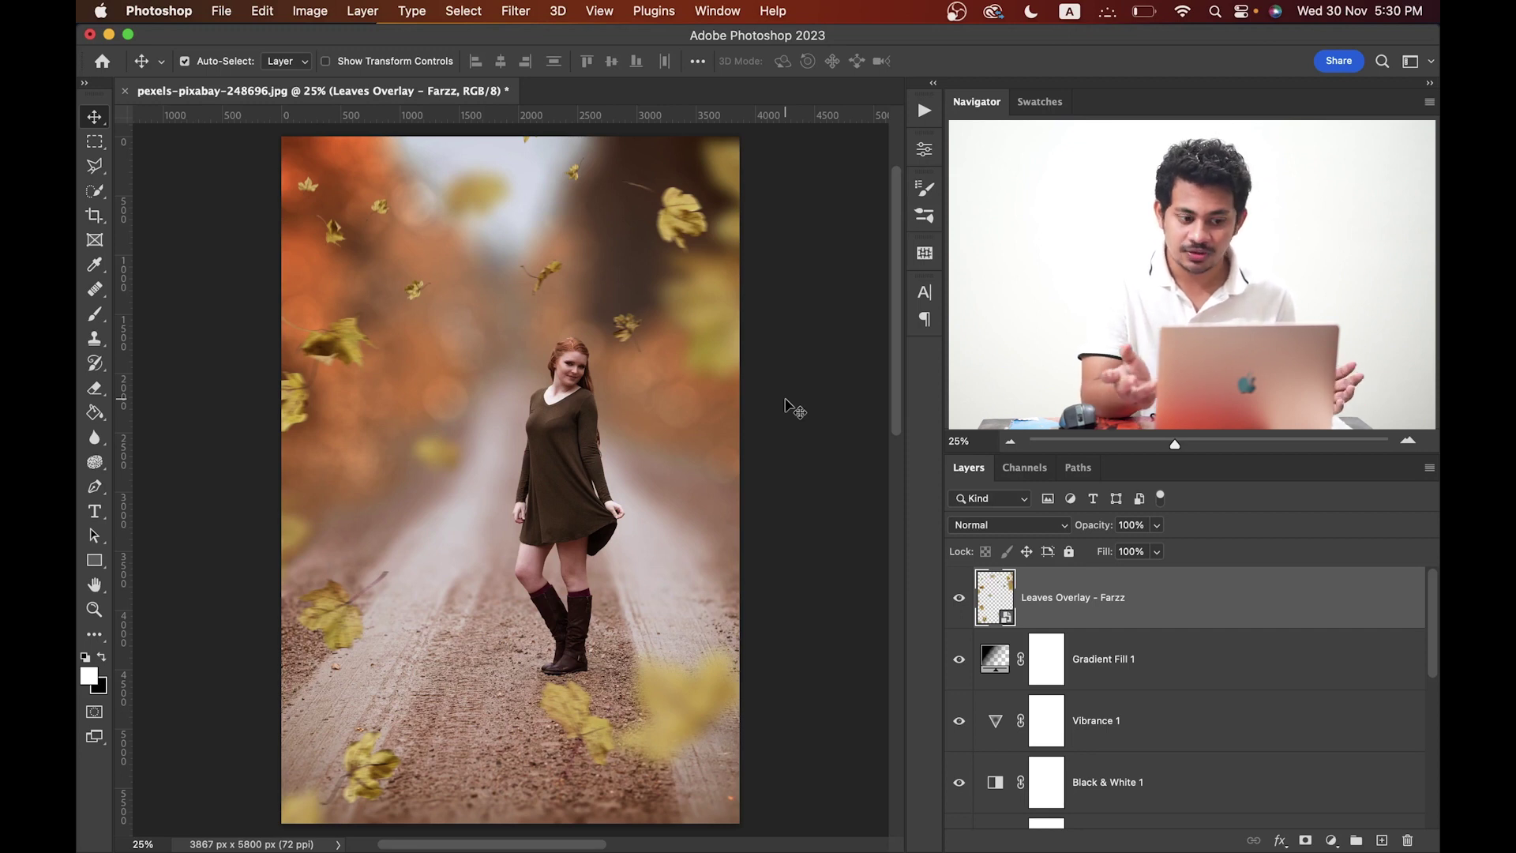
left_click_drag(1383, 601, 1372, 758)
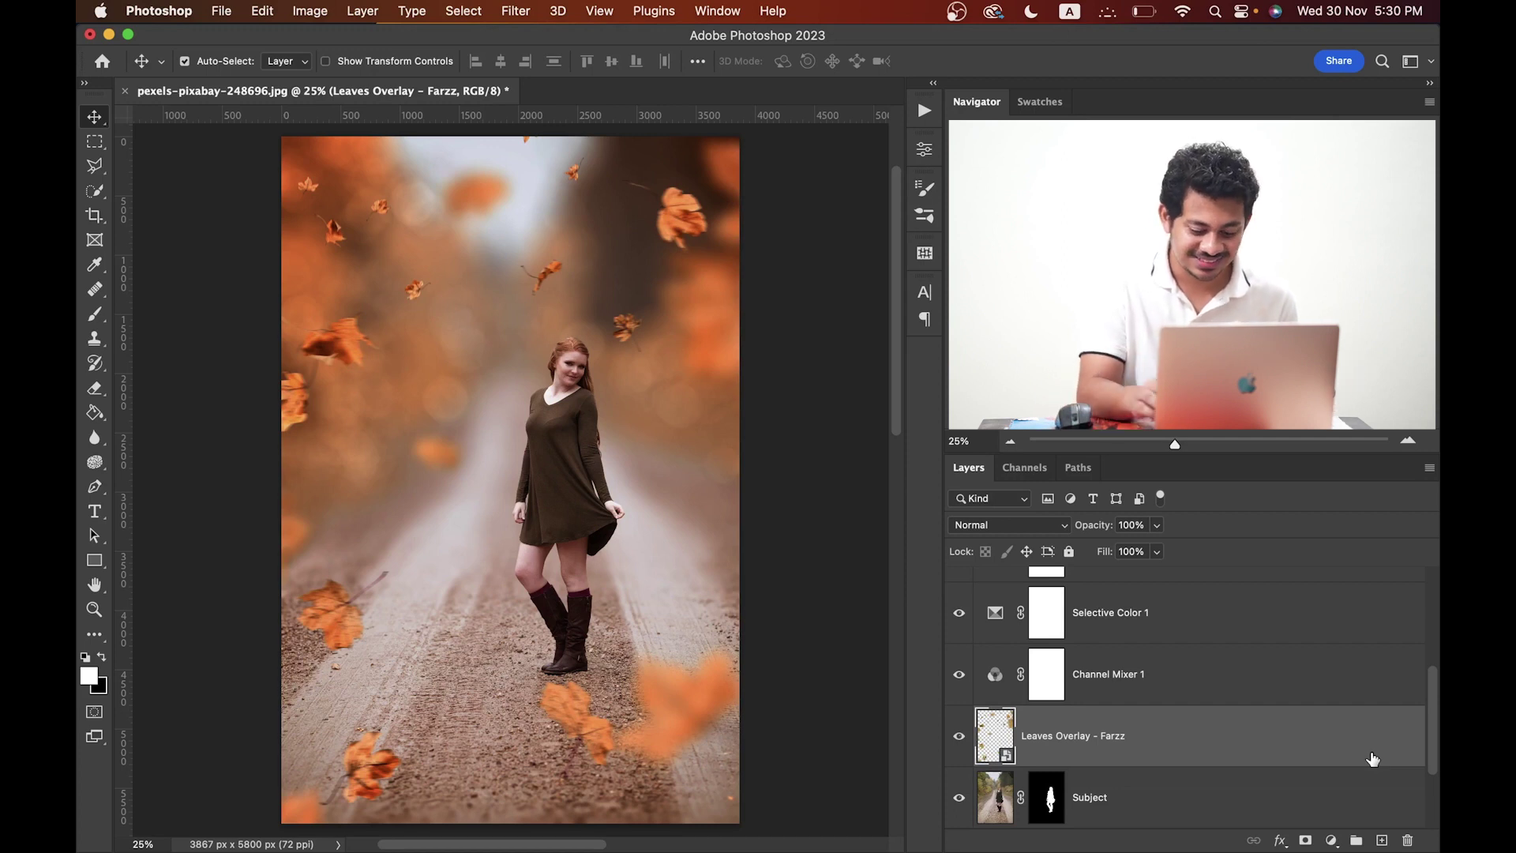
Step: Compare the photo with and without the Leaves Overlay layer
key("super+minus")
key("super+equal")
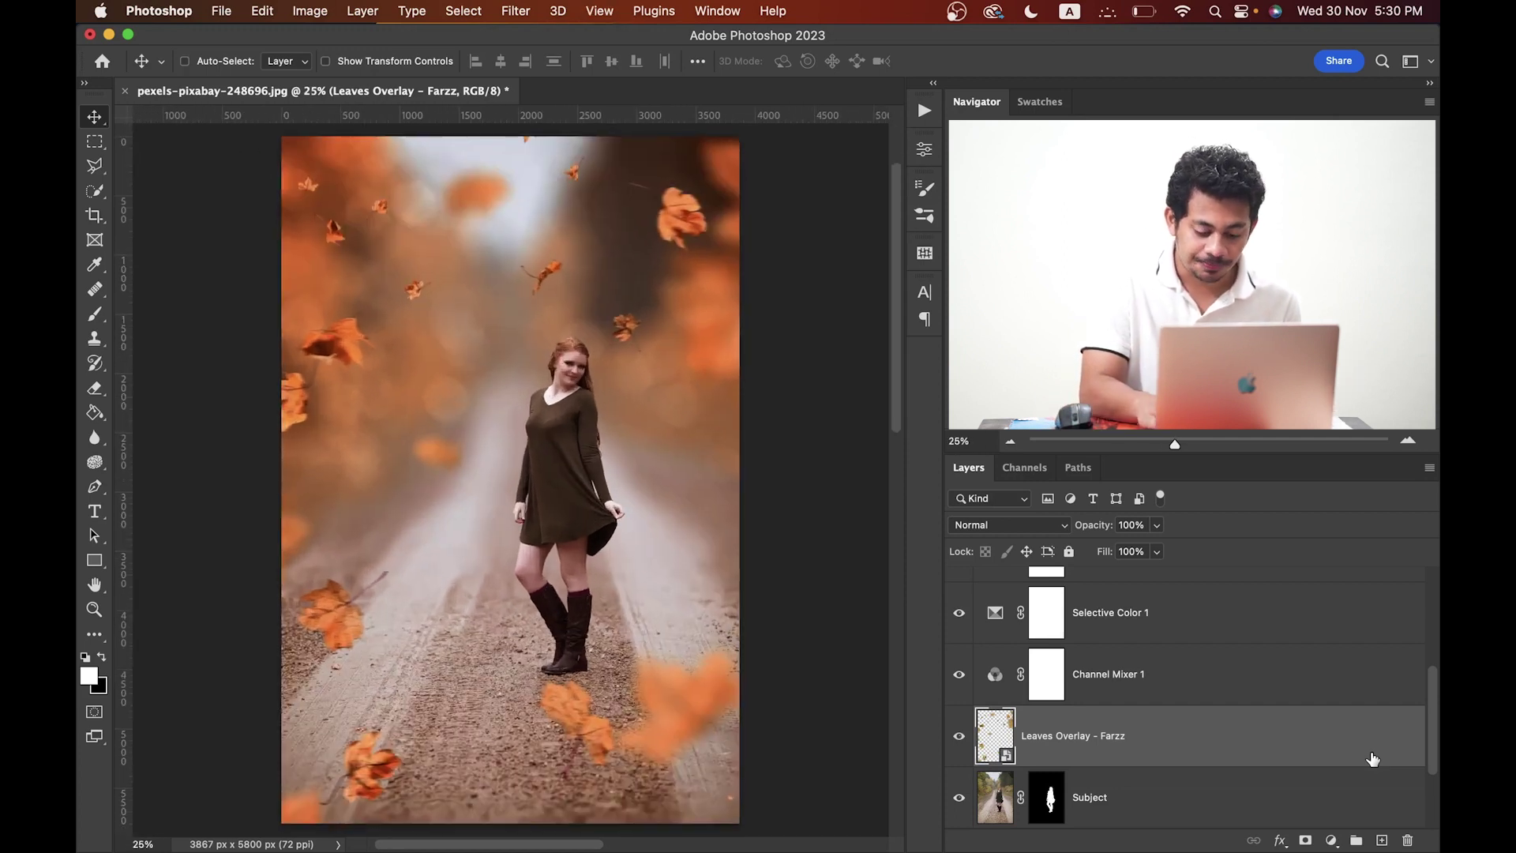
left_click(960, 754)
left_click(960, 754)
left_click(960, 754)
left_click(959, 739)
left_click(960, 747)
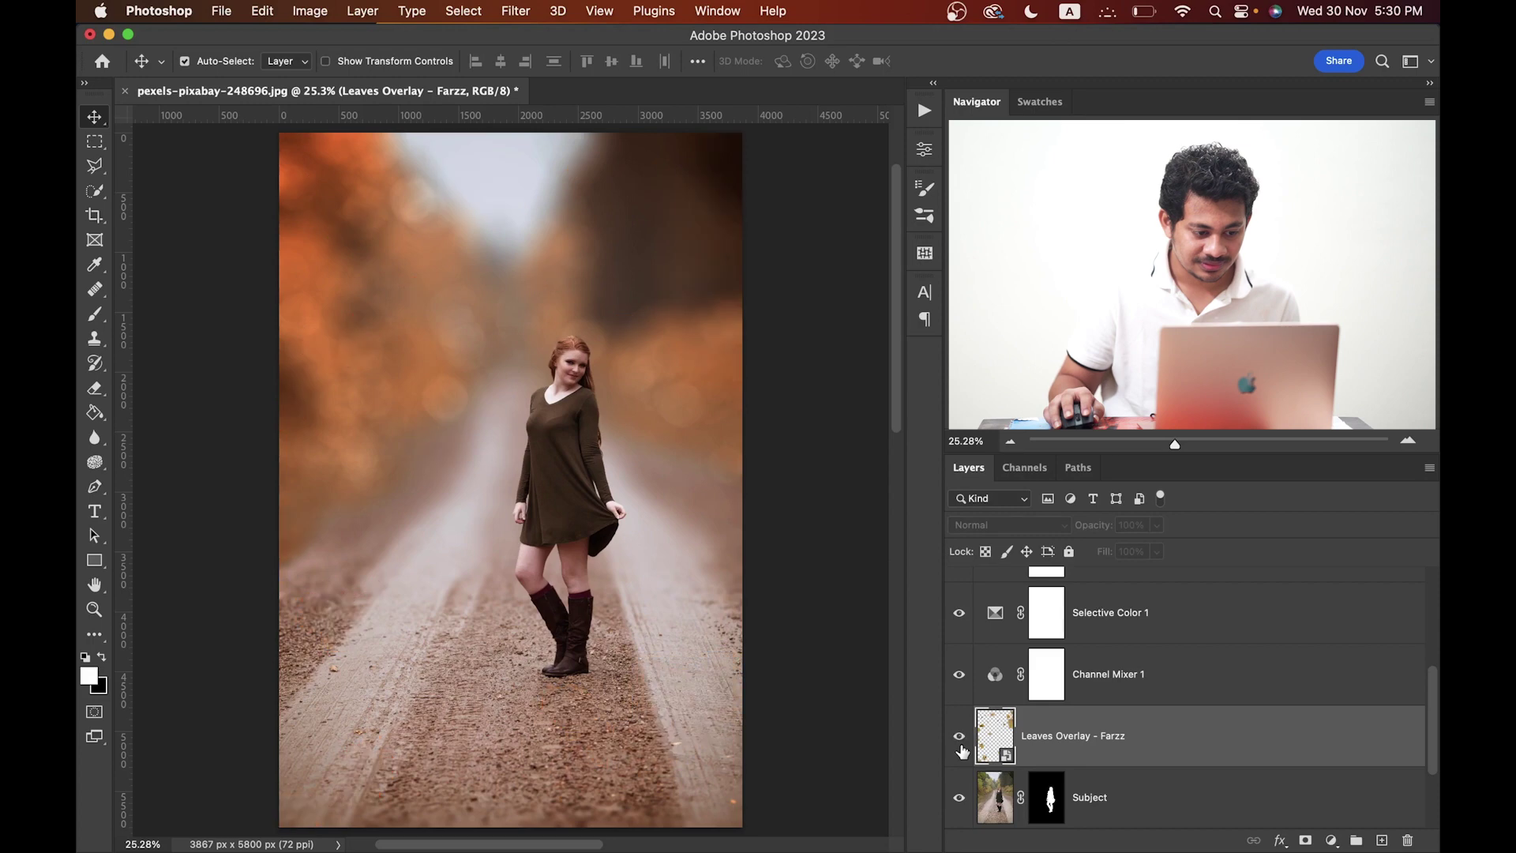
left_click(960, 747)
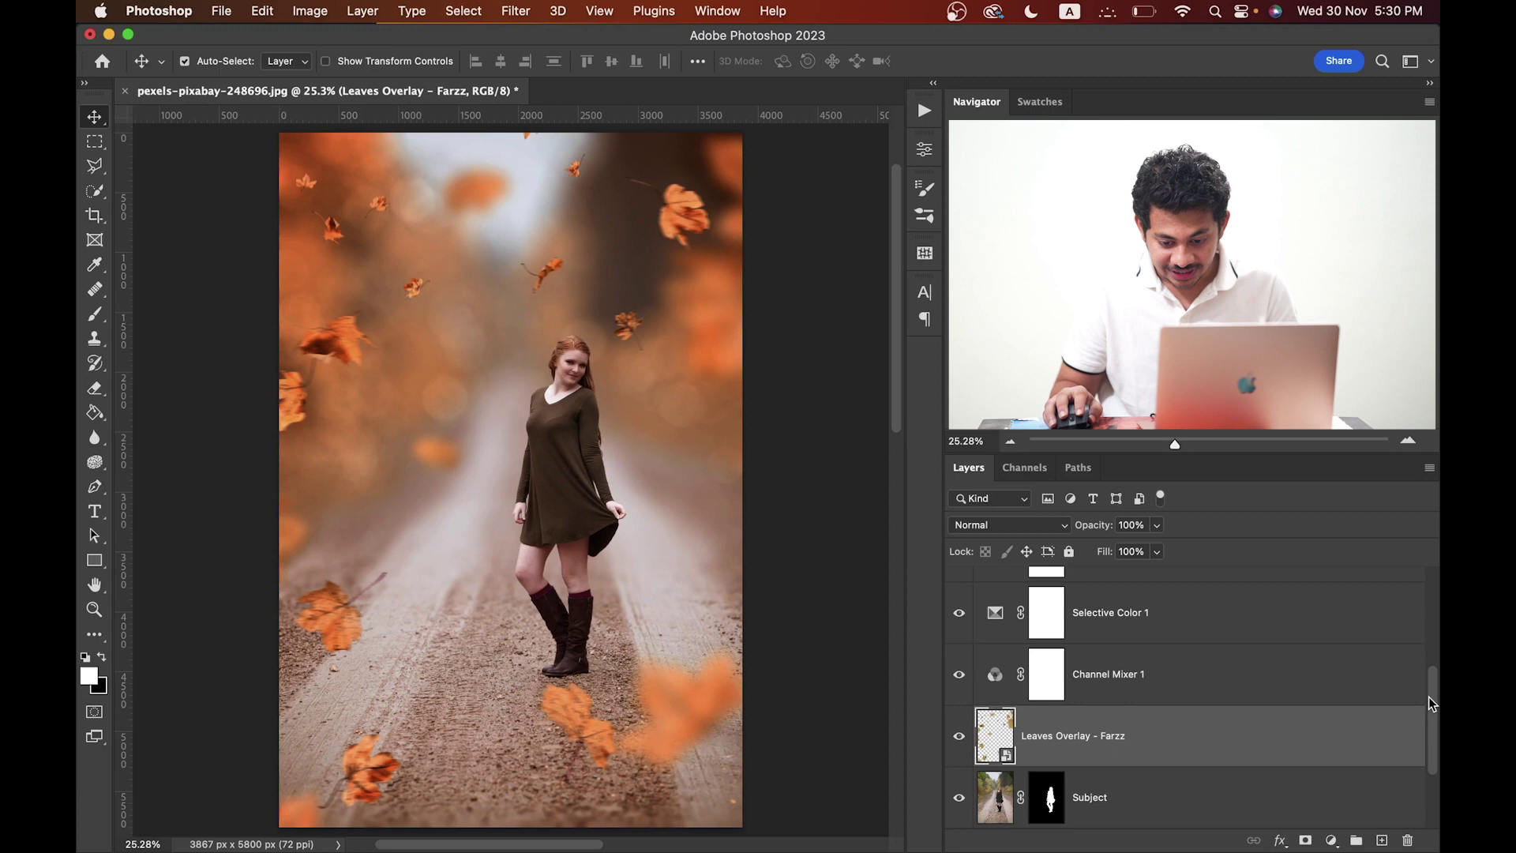
Step: Place the lens flare image above the Gradient Fill layer, scaled to about 570% and moved up over the sky
scroll(1428, 696, "up", 5)
left_click(1196, 592)
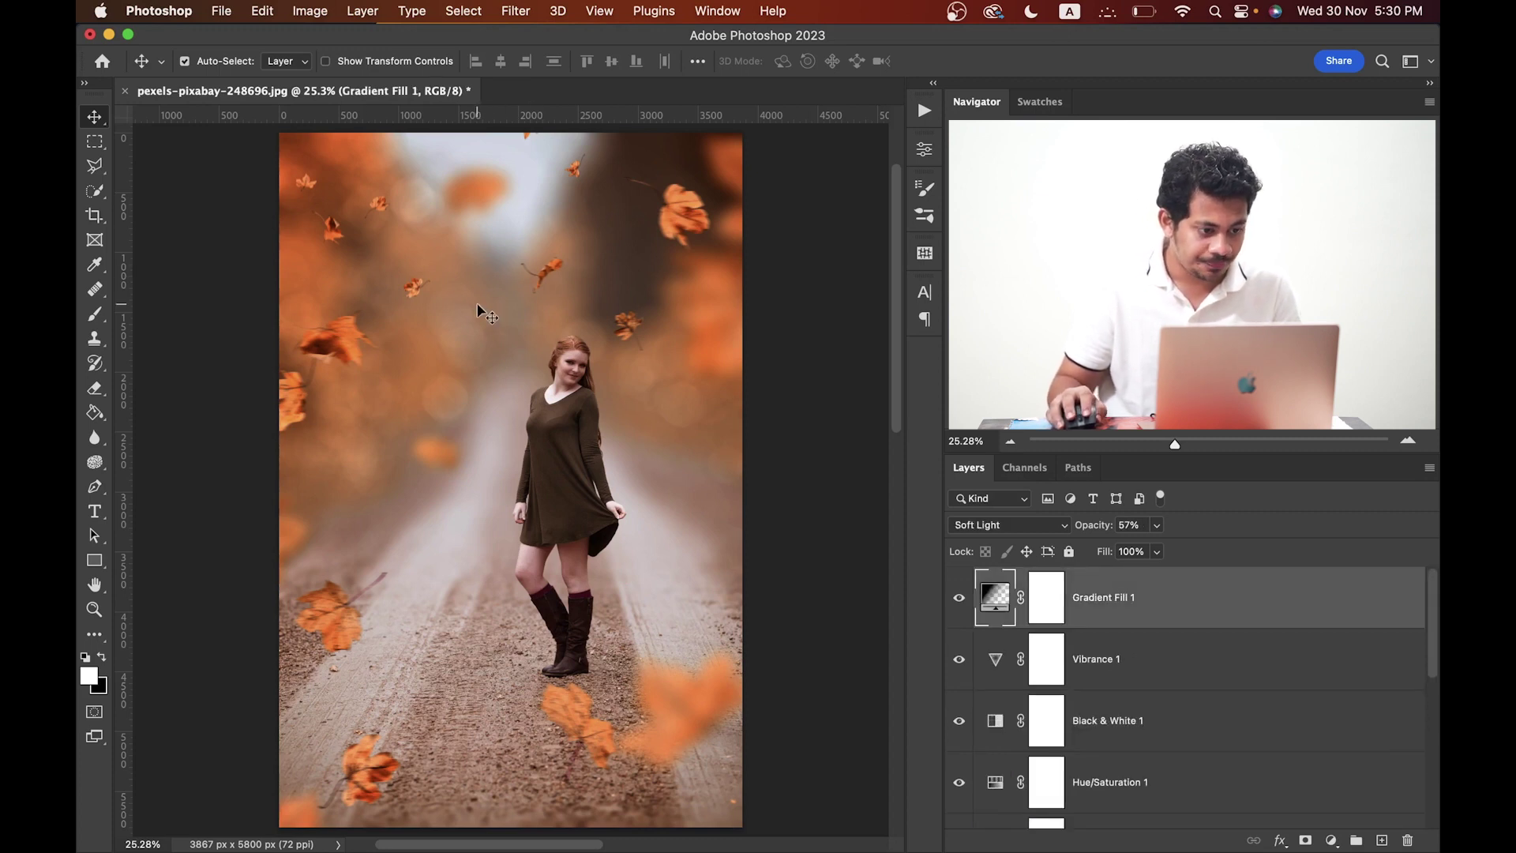
left_click(221, 10)
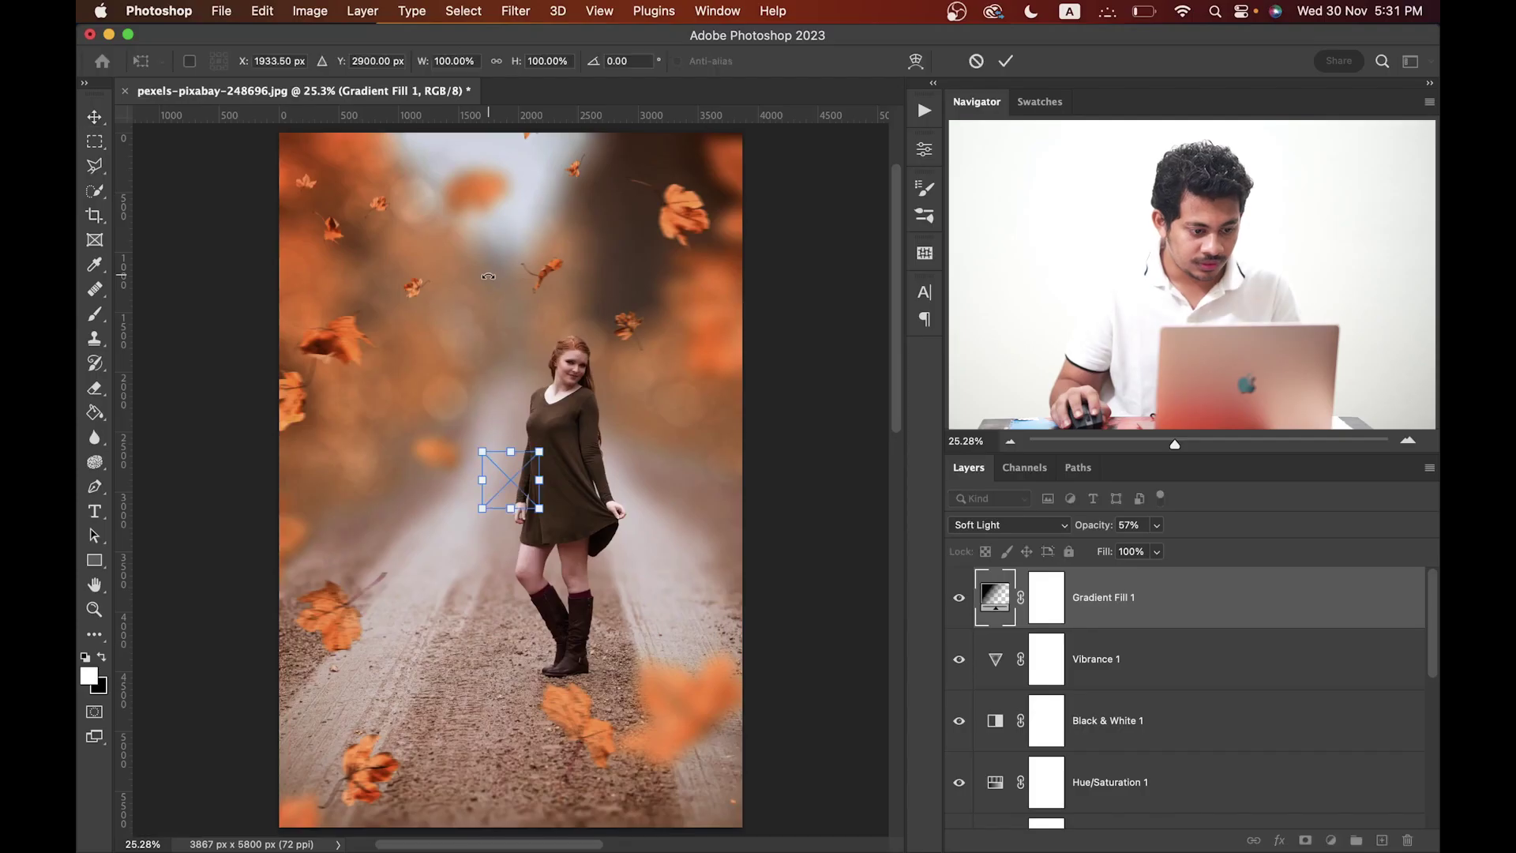
left_click_drag(531, 457, 663, 321)
mouse_move(619, 423)
left_mouse_down()
mouse_move(617, 206)
mouse_move(617, 219)
left_mouse_up()
Step: Set the lens flare's blend mode to Screen and enlarge it to about 981% with its glow over the sky
left_click(1009, 525)
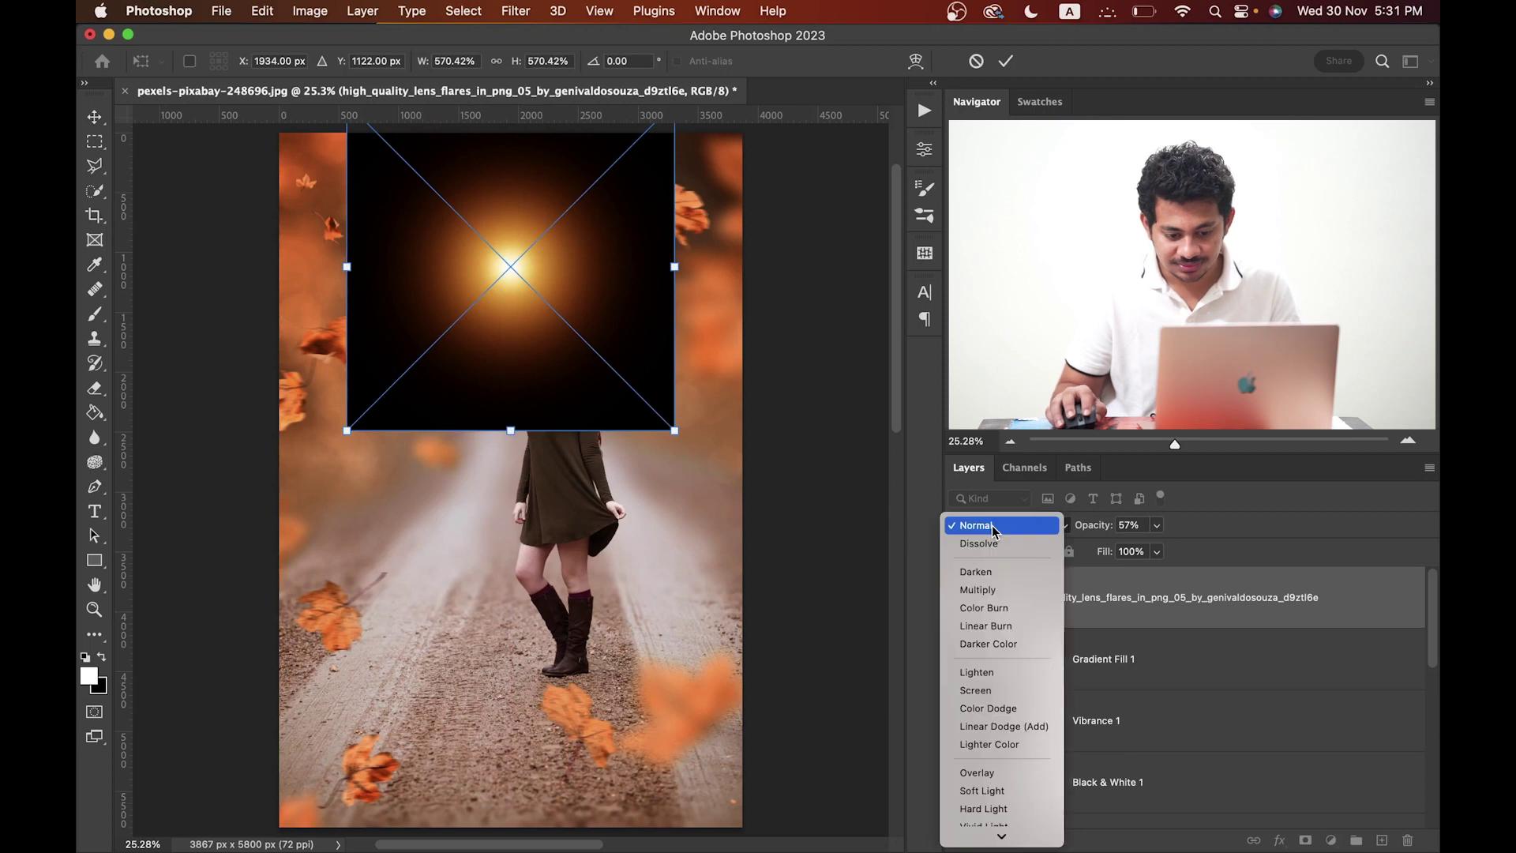
left_click(1006, 691)
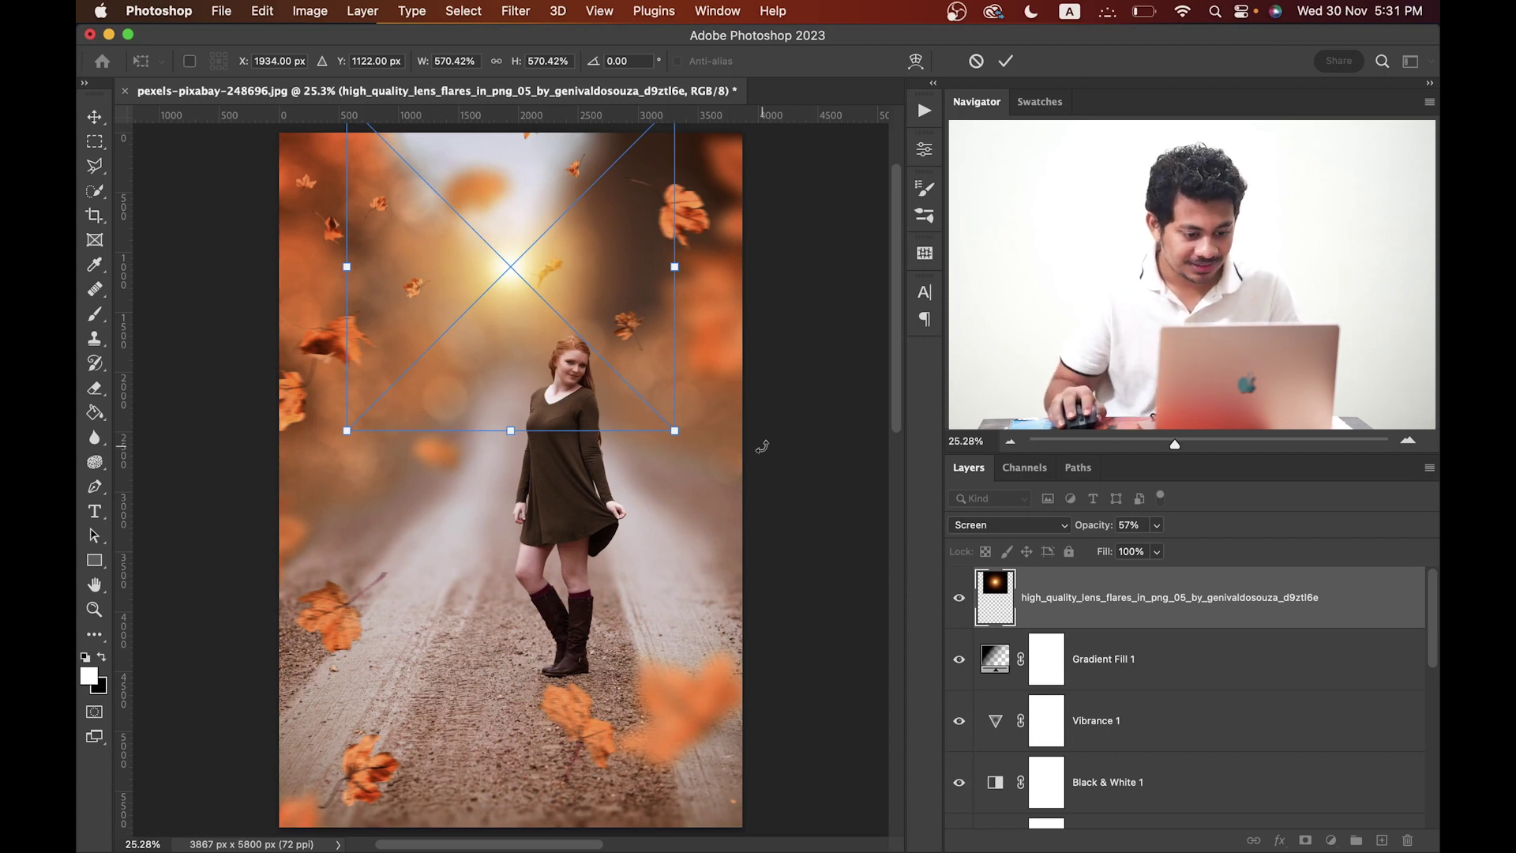
left_click_drag(677, 431, 766, 580)
left_click_drag(694, 379, 692, 341)
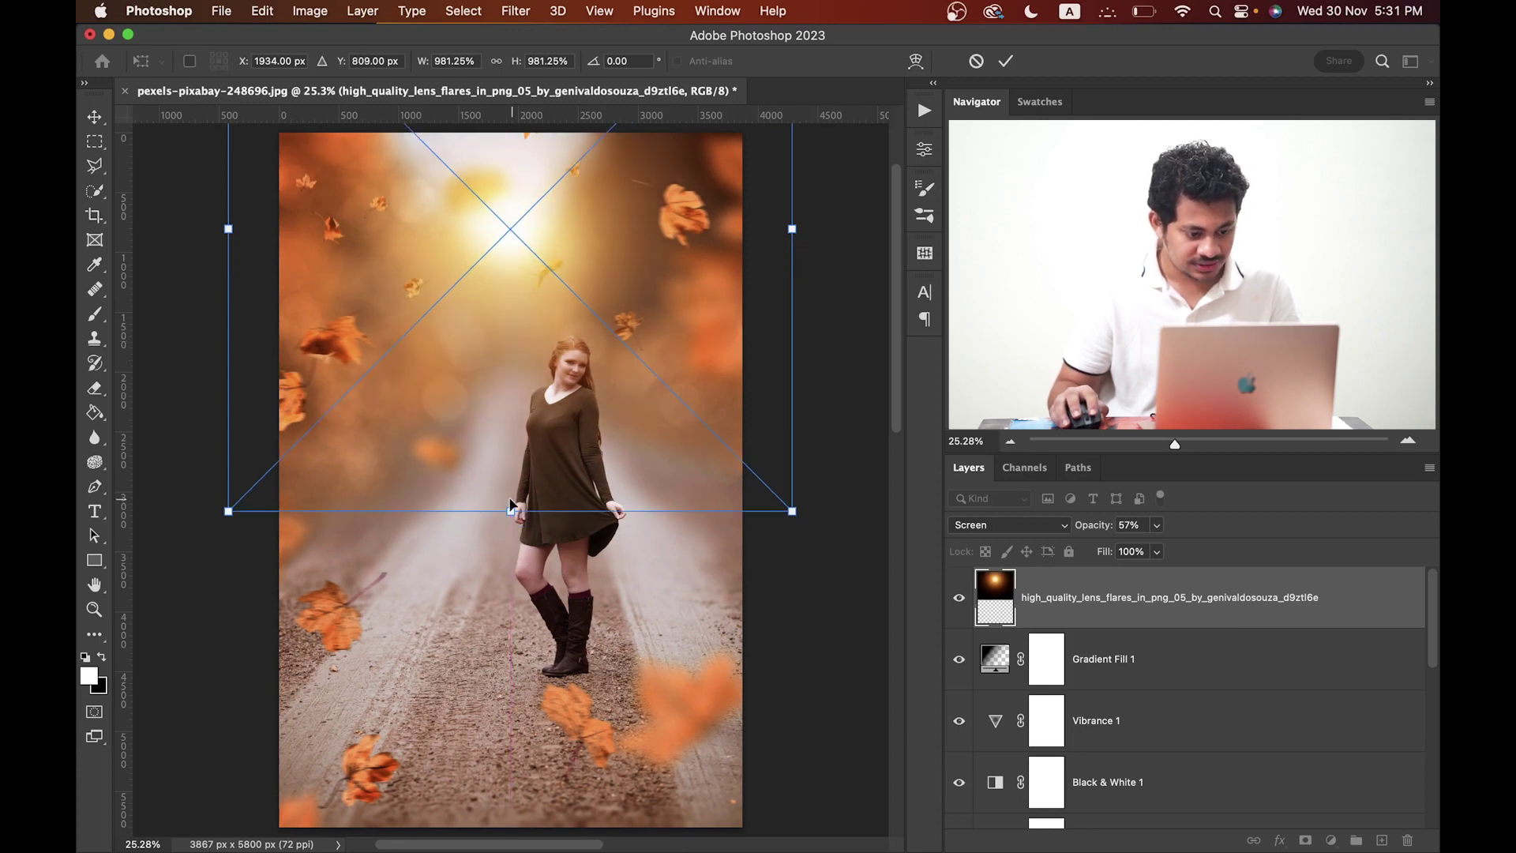
left_click_drag(510, 509, 509, 515)
key("Return")
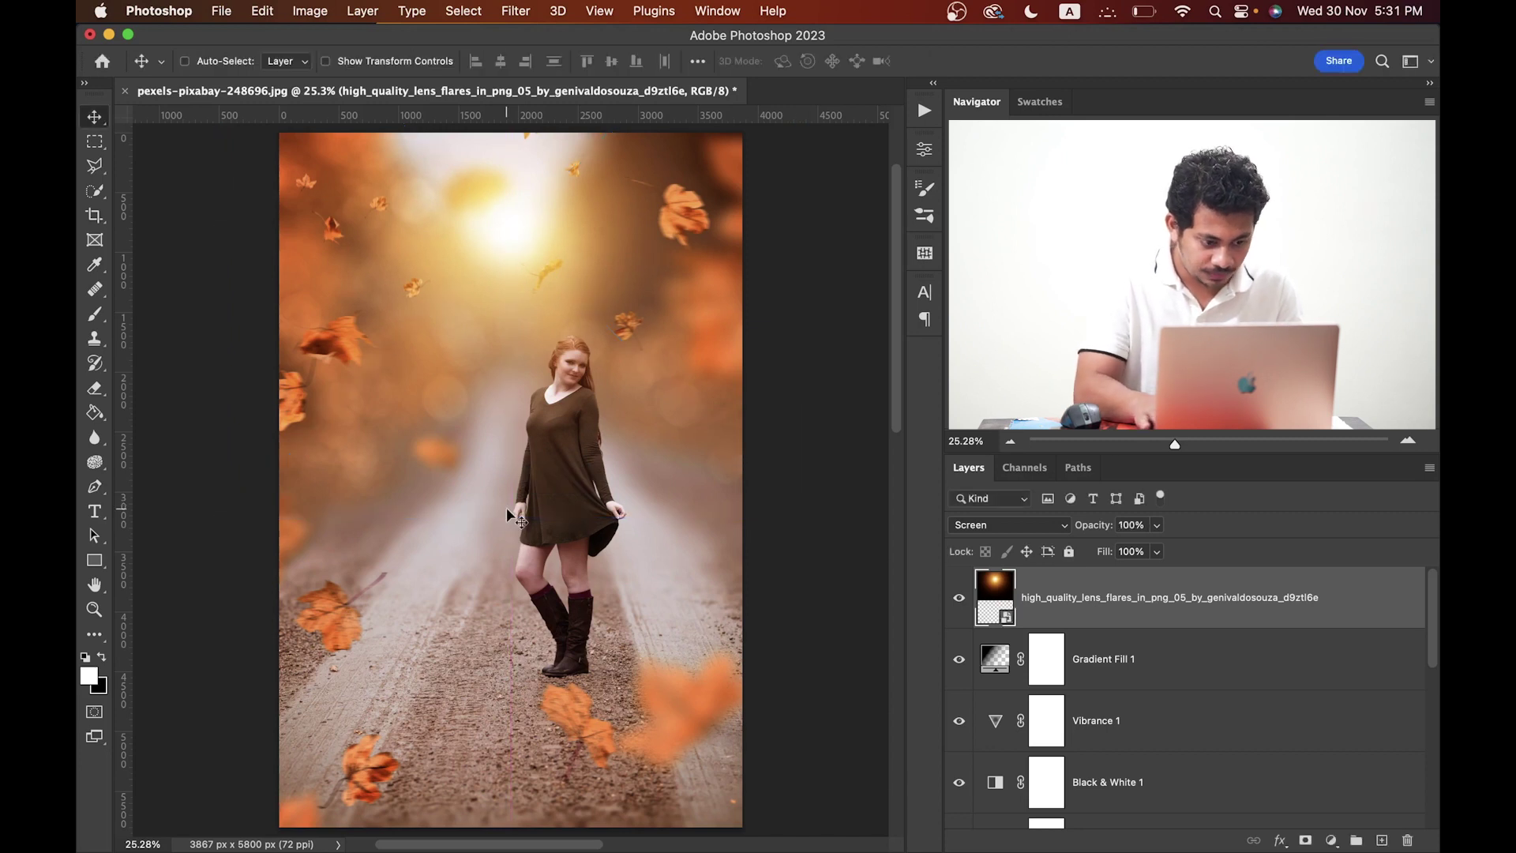
Step: Inspect the subject up close and compare the photo with and without the lens flare
key("super+equal")
key("super+equal")
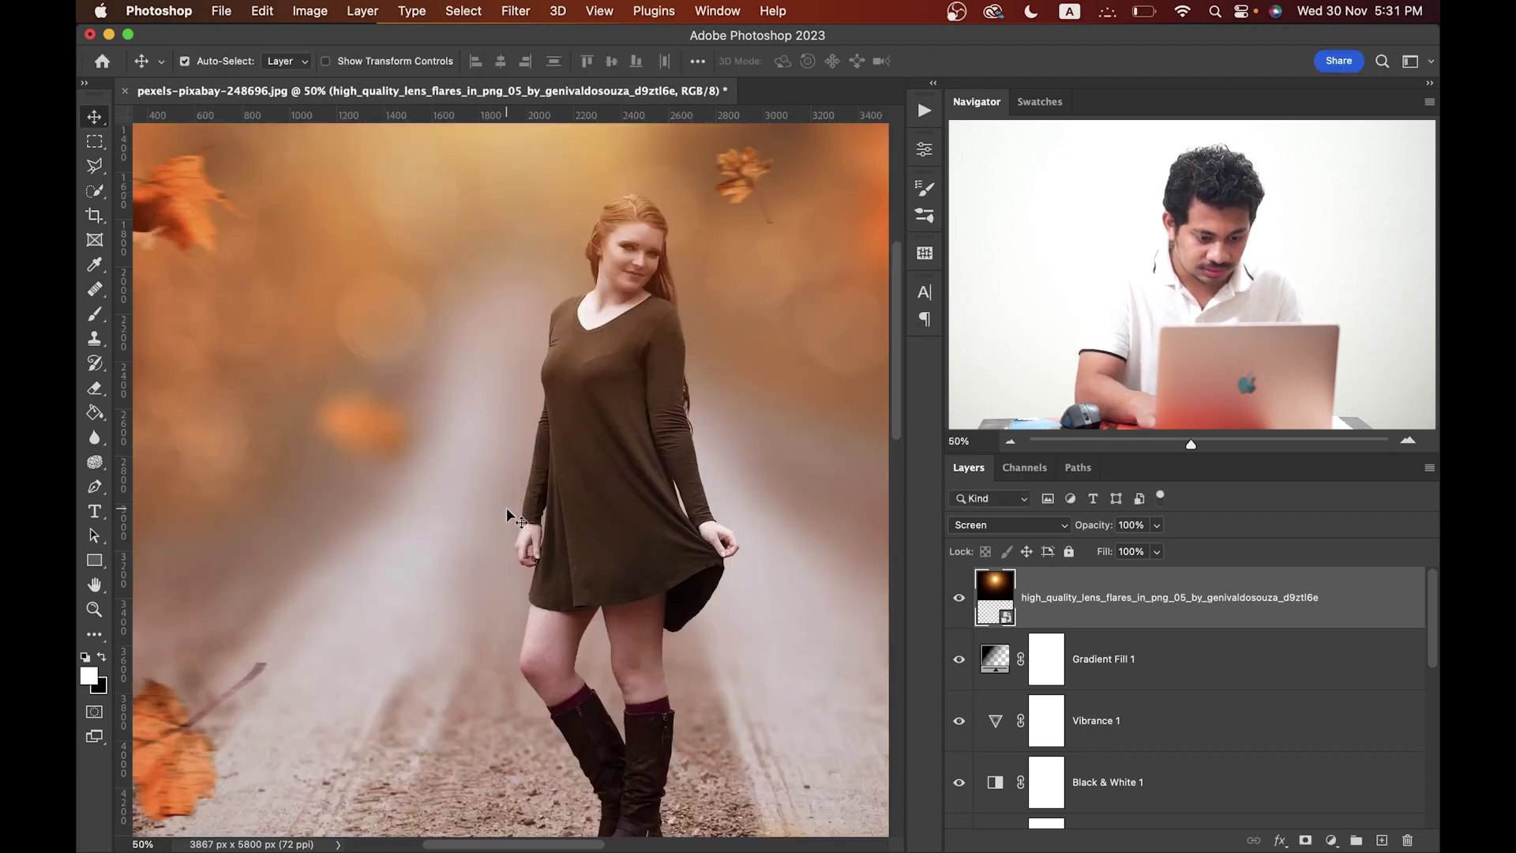
key("super+minus")
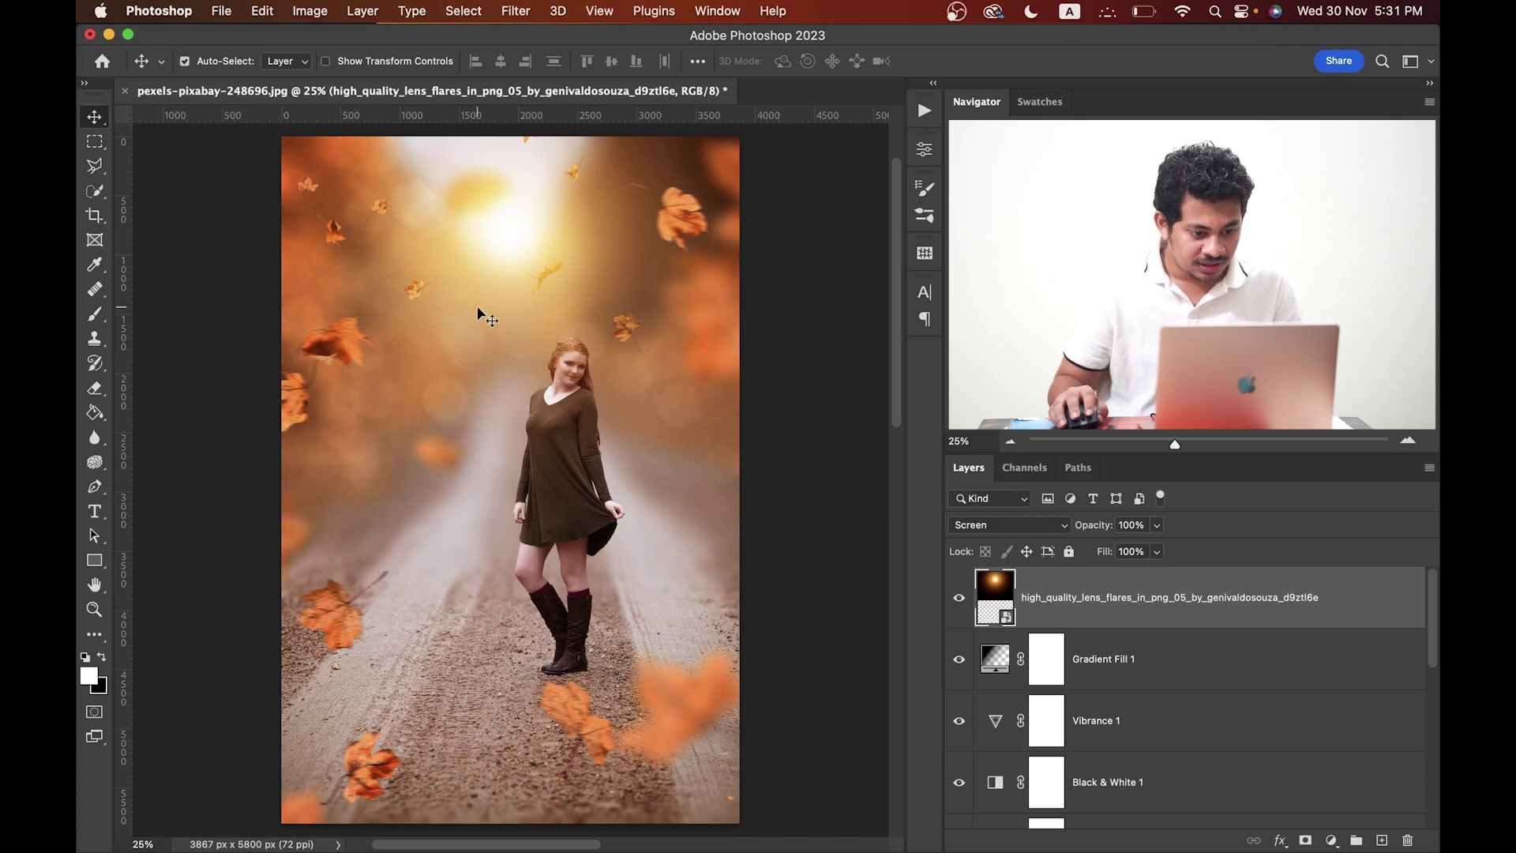
left_click(963, 622)
left_click(964, 615)
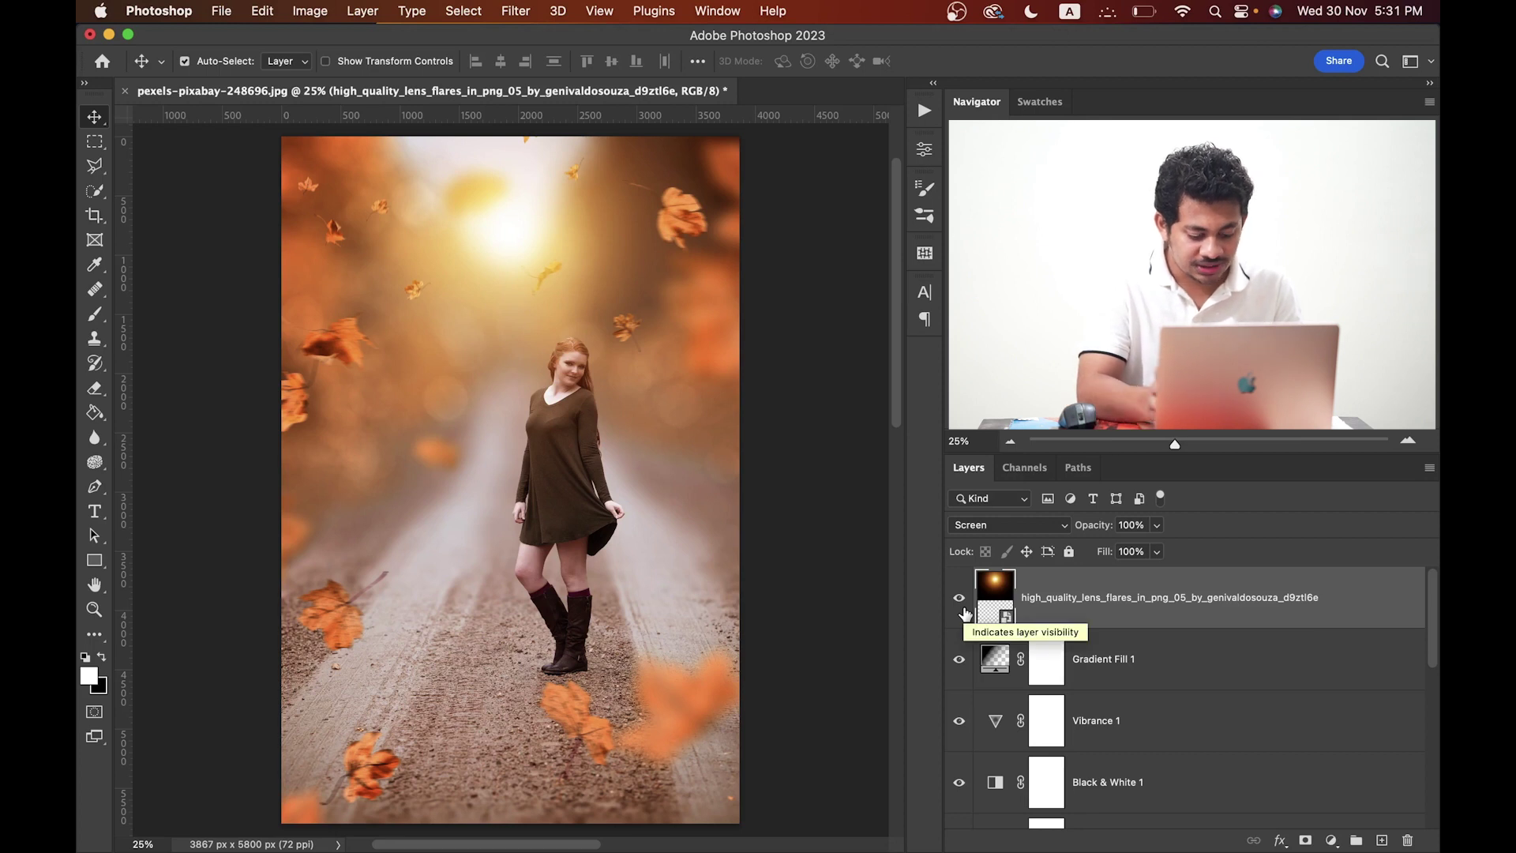
Step: Apply Hue/Saturation to the lens flare layer with Hue -8, and collapse its smart filter list
key("super+u")
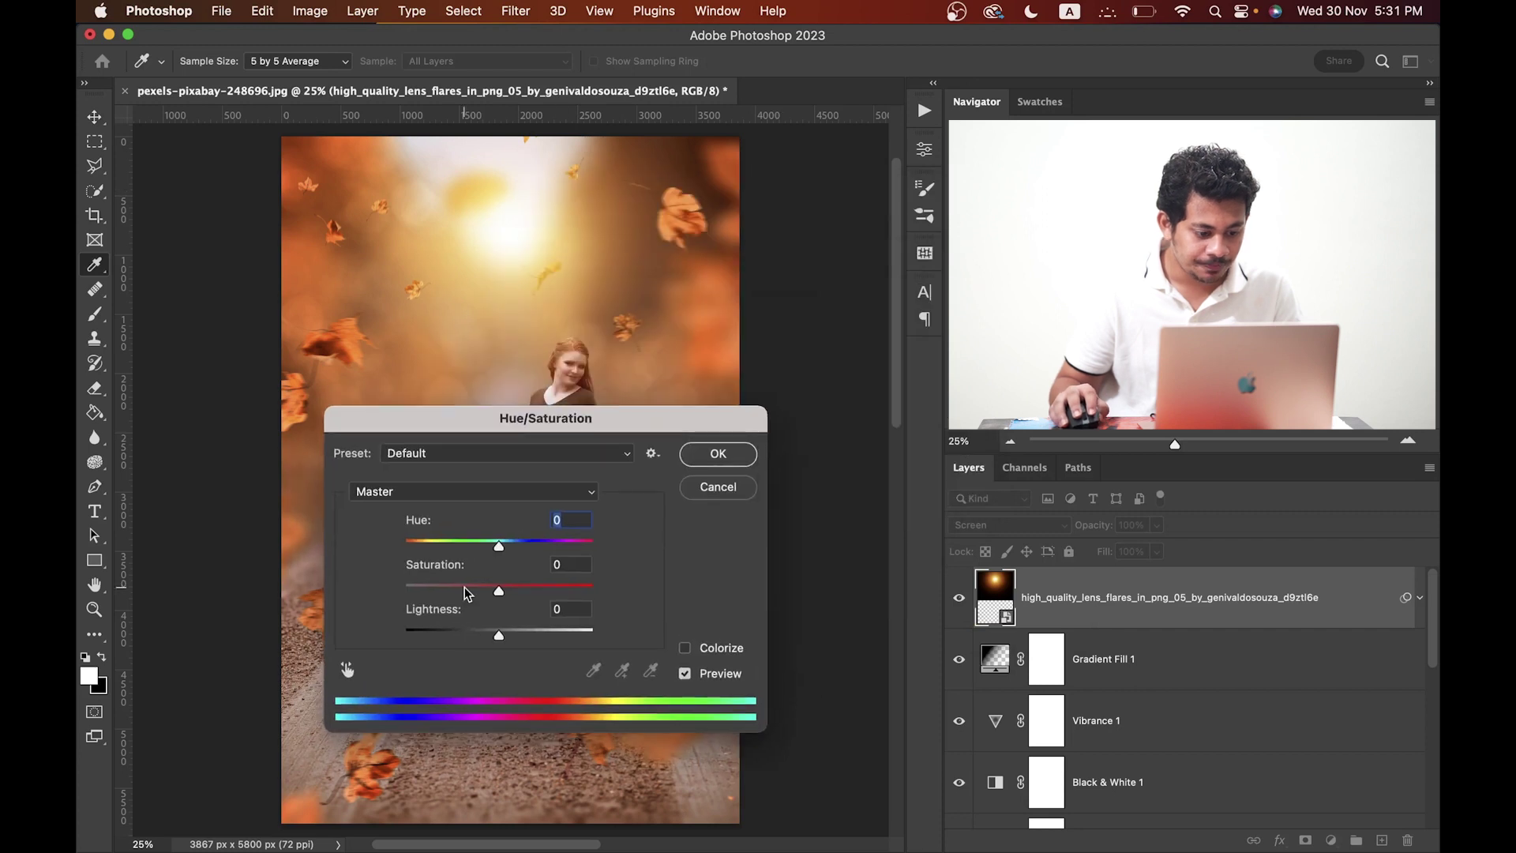
left_click_drag(497, 547, 491, 547)
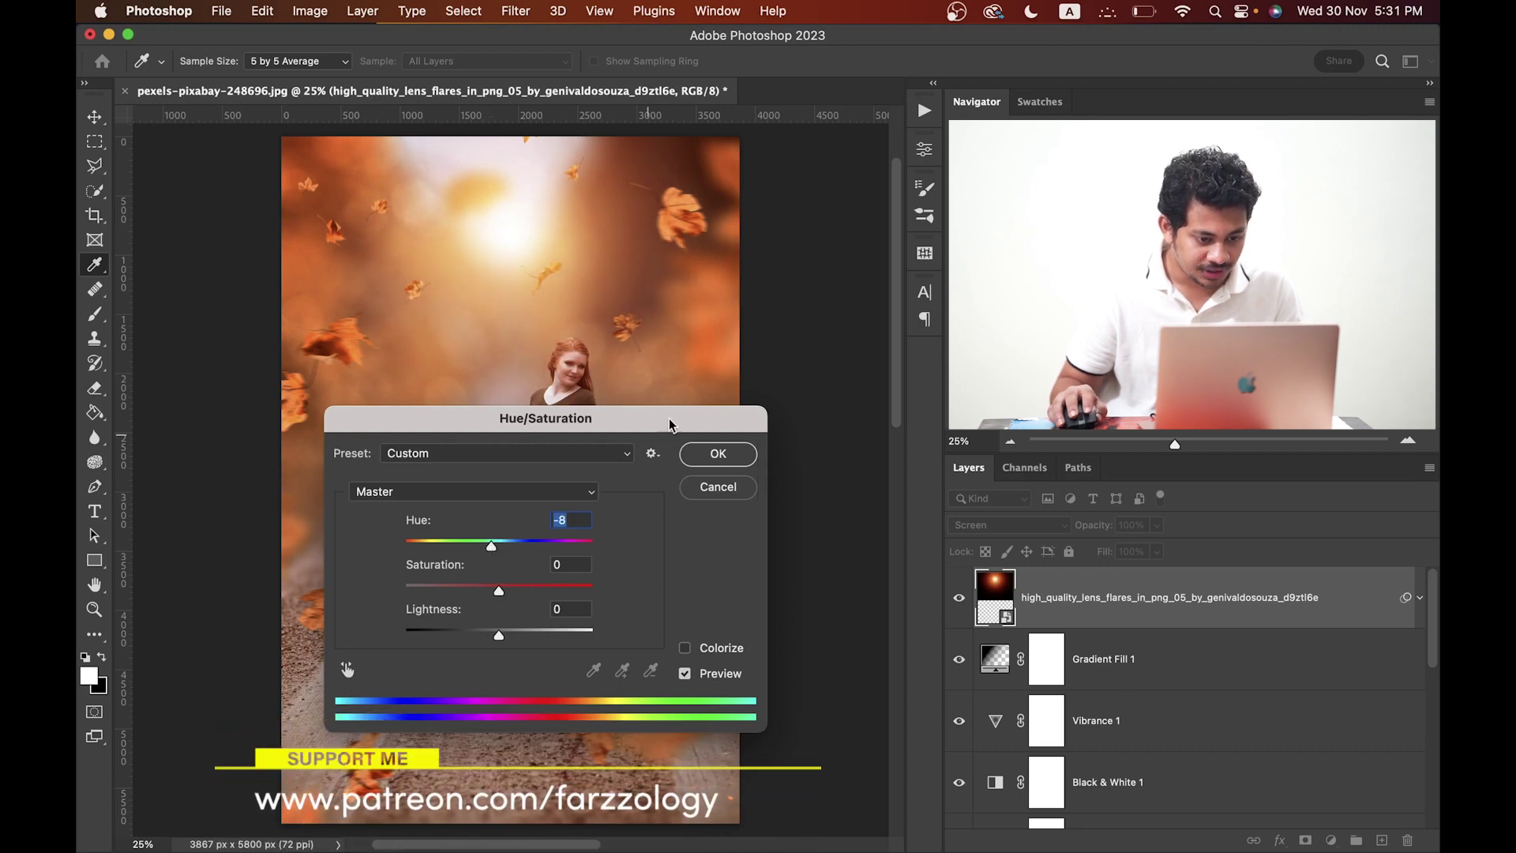
left_click(722, 454)
left_click(956, 600)
left_click(958, 598)
left_click(1420, 600)
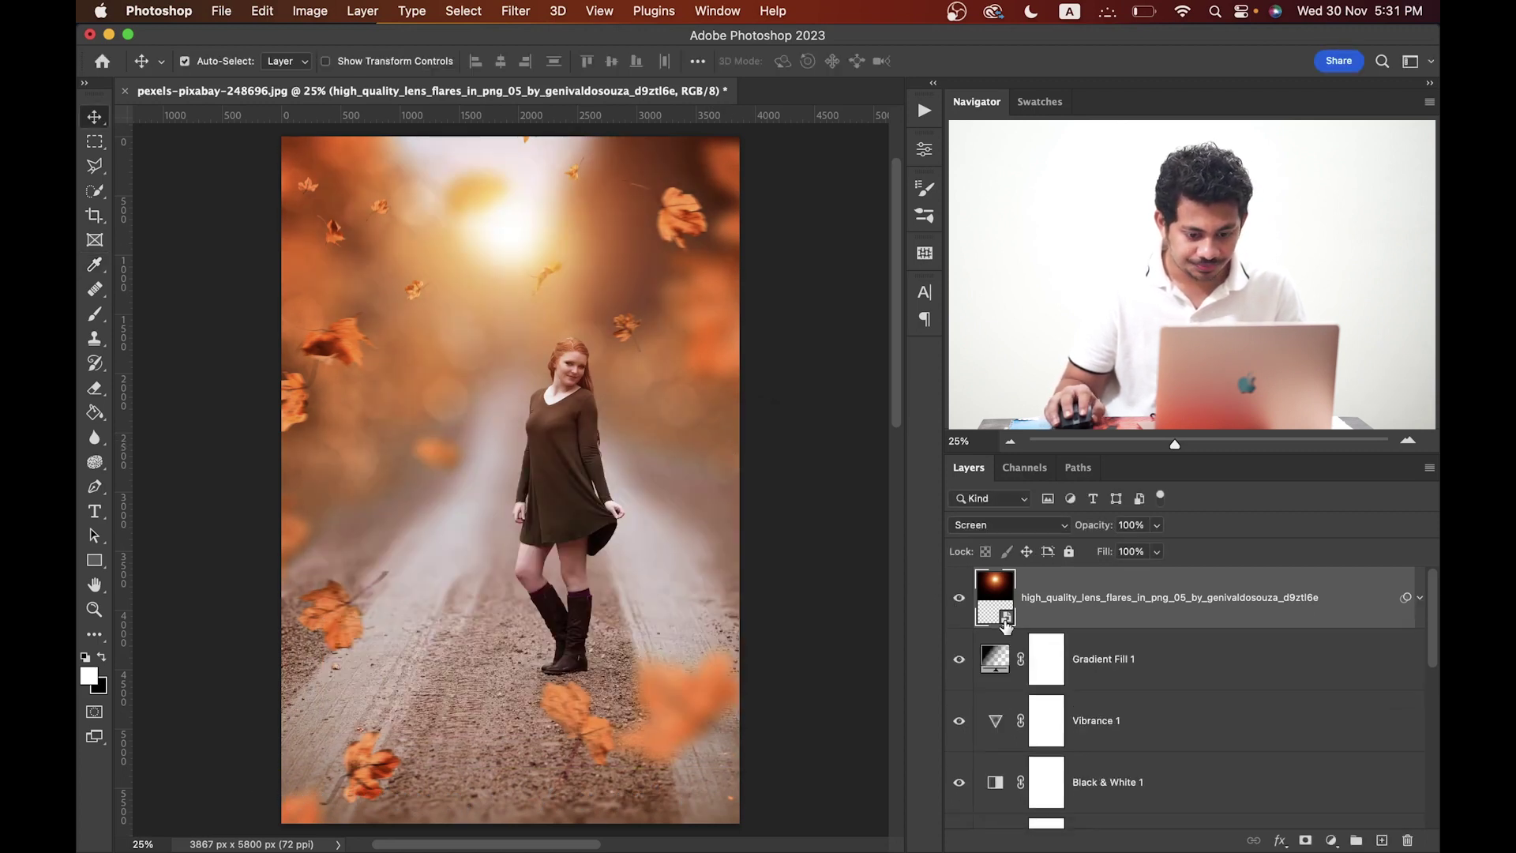
Step: Compare the photo with and without the hue-shifted lens flare
left_click(970, 603)
left_click(970, 603)
left_click(971, 603)
left_click(970, 603)
left_click(970, 604)
left_click(970, 603)
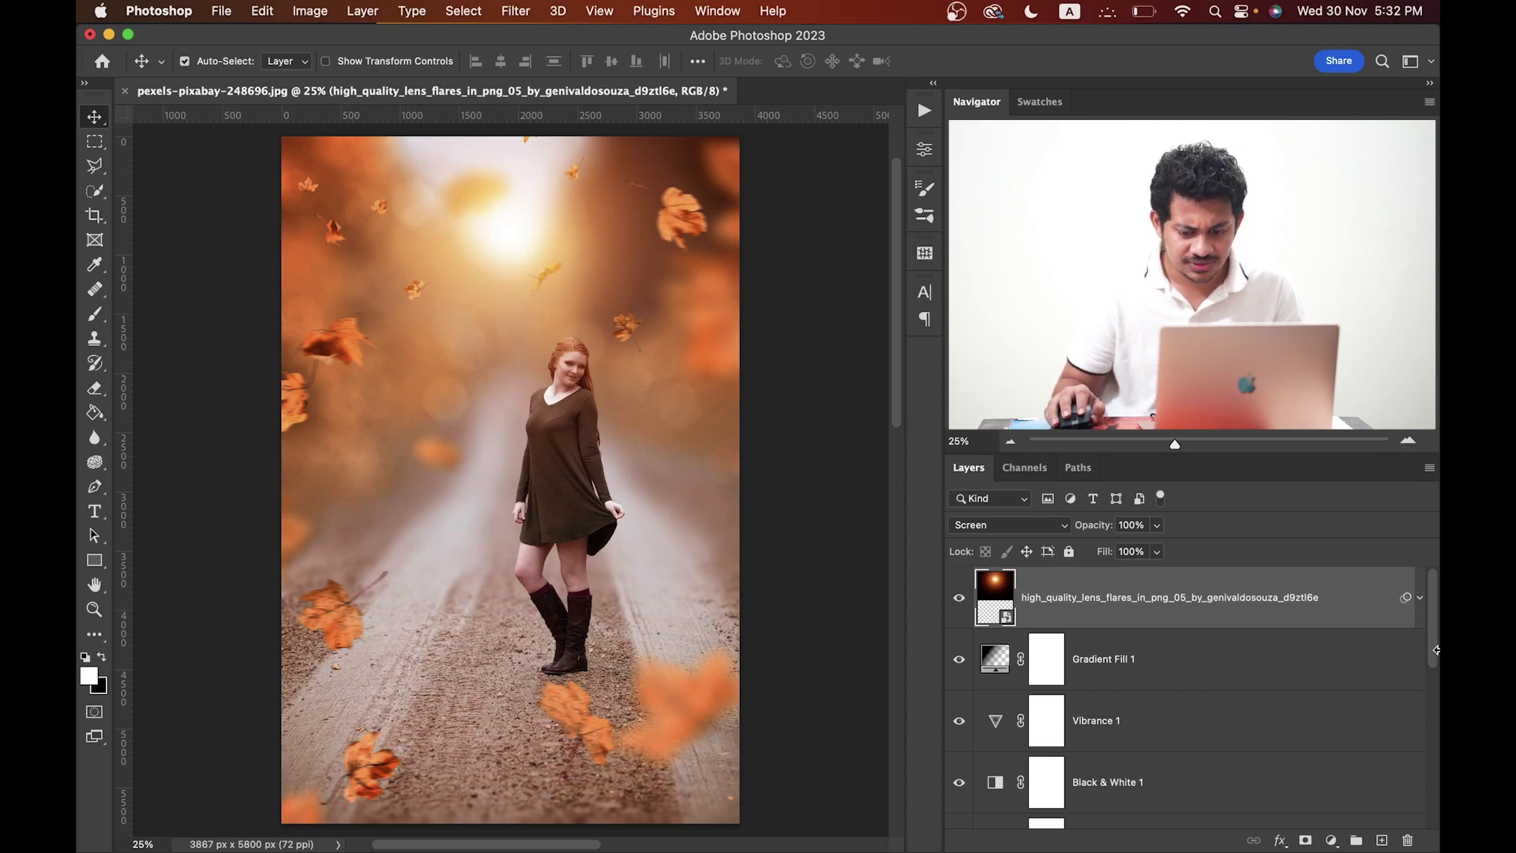
Step: Load the Leaves Overlay layer's outline as a selection and mask those leaves out of the lens flare layer
left_click_drag(1430, 600, 1431, 714)
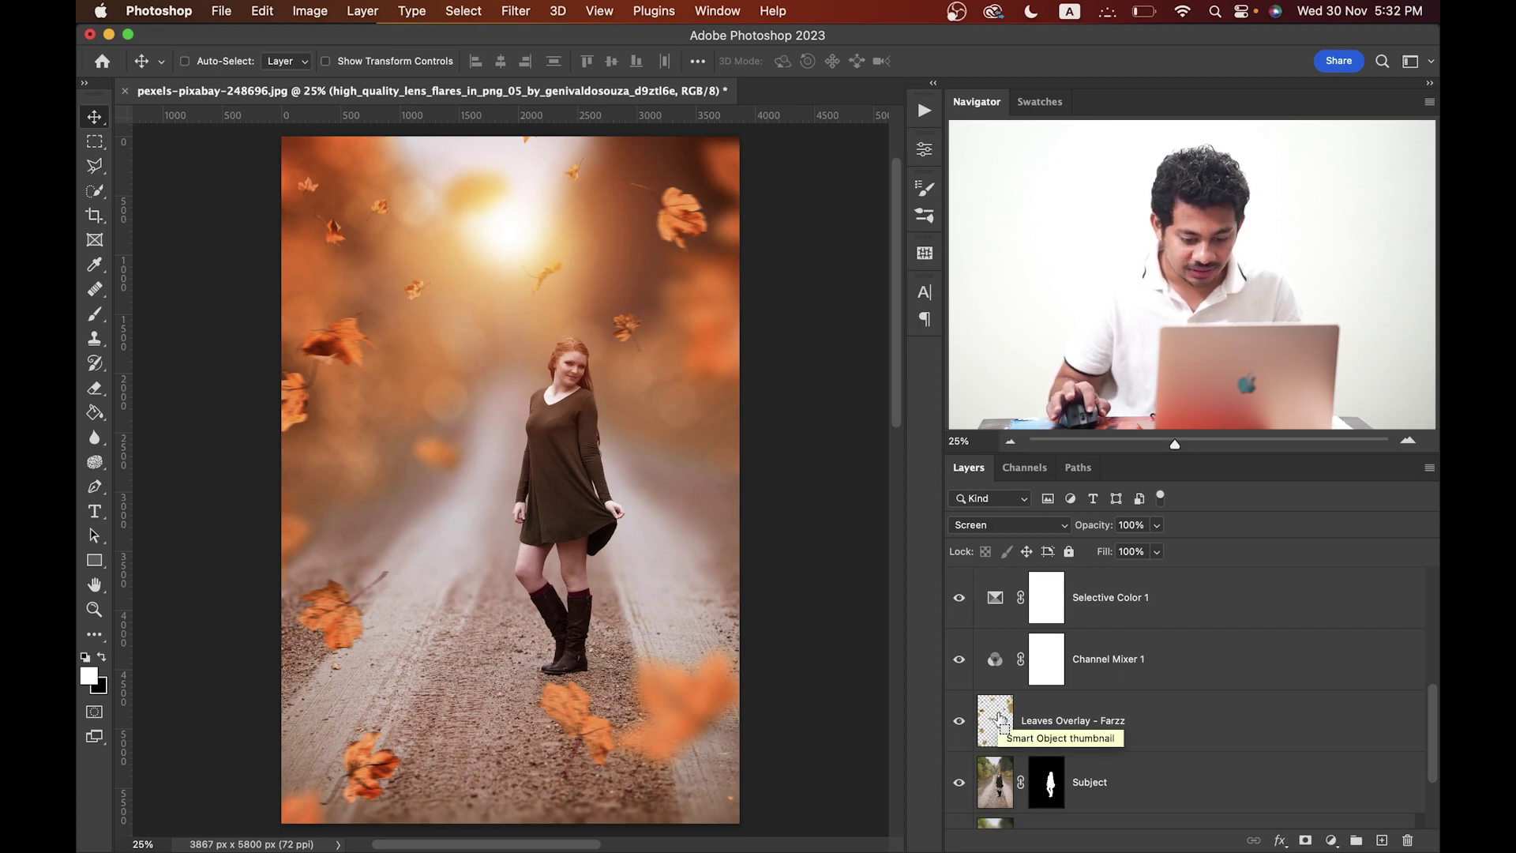
left_click(997, 719, "super")
left_click_drag(1432, 717, 1432, 600)
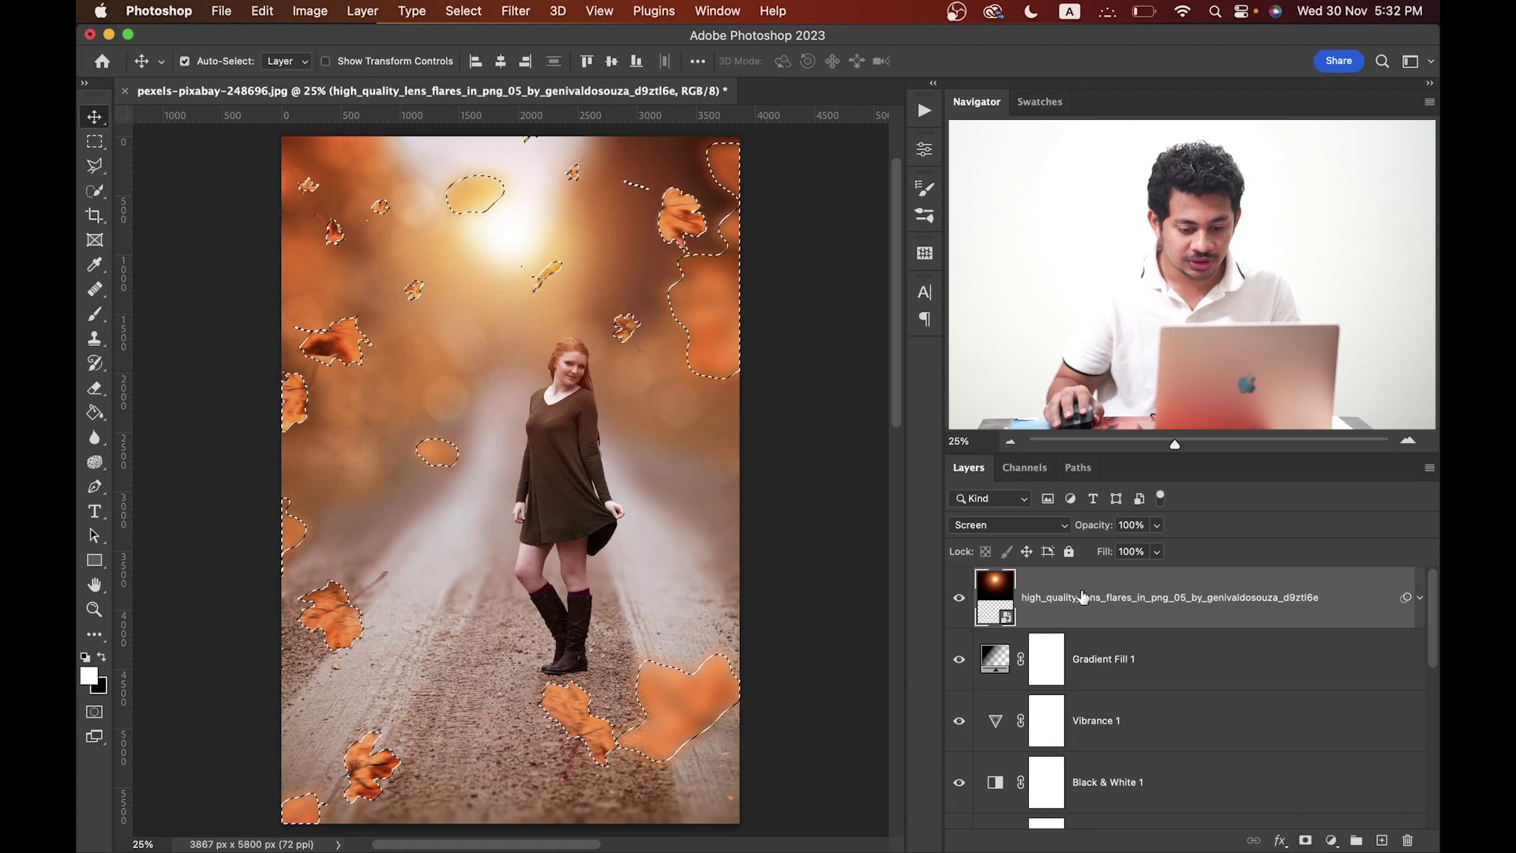
left_click(1306, 840)
Step: Compare the photo with the lens flare layer off and on, and with its leaf mask disabled and enabled
left_click(957, 601)
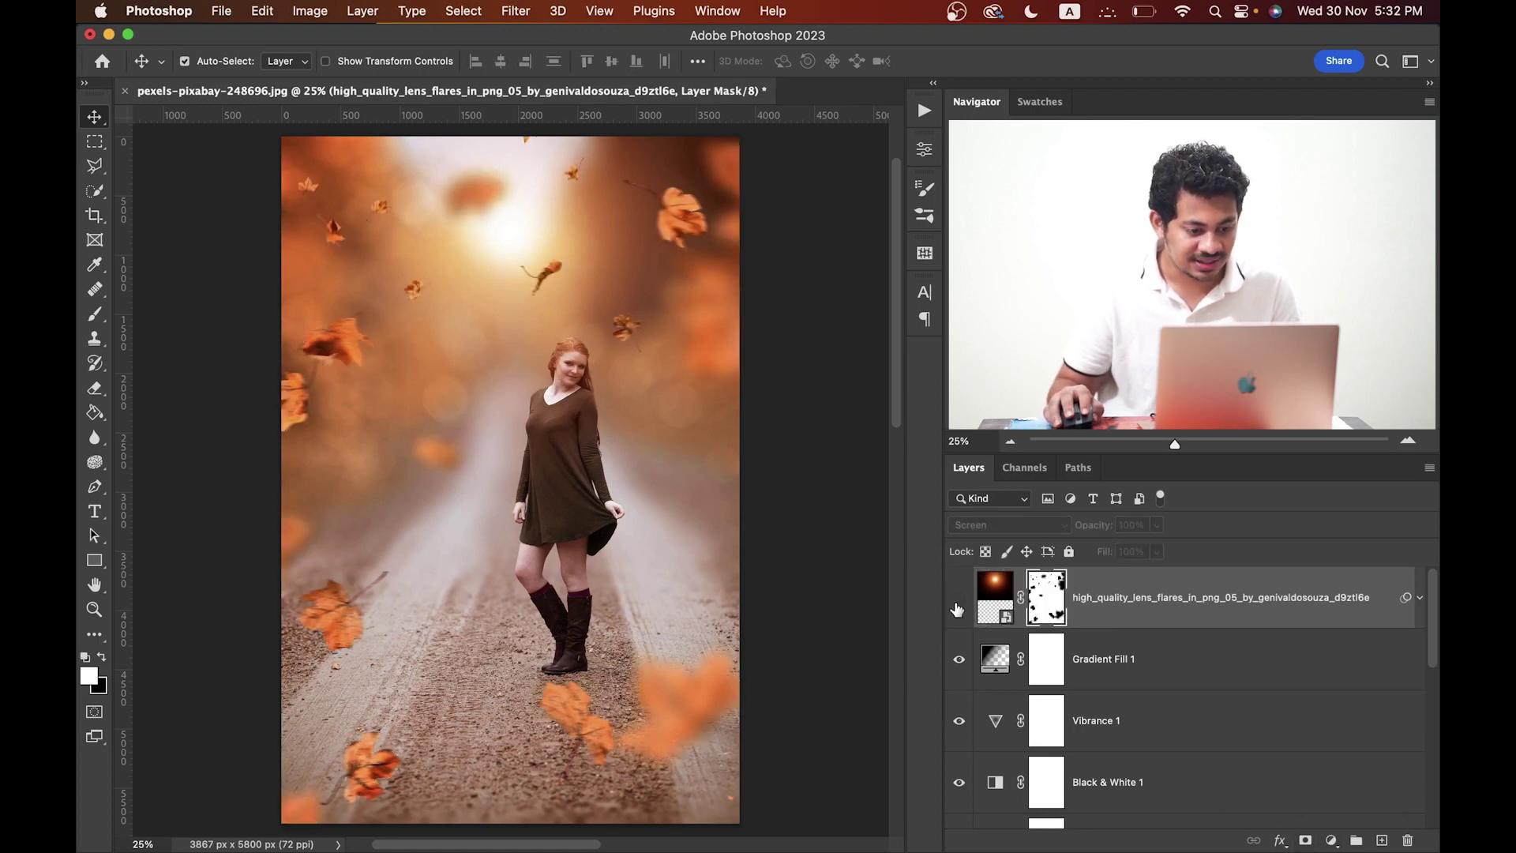
left_click(958, 601)
left_click(958, 604)
left_click(957, 604)
left_click(1043, 606, "shift")
left_click(1043, 605, "shift")
left_click(1043, 605, "shift")
left_click(1043, 605, "shift")
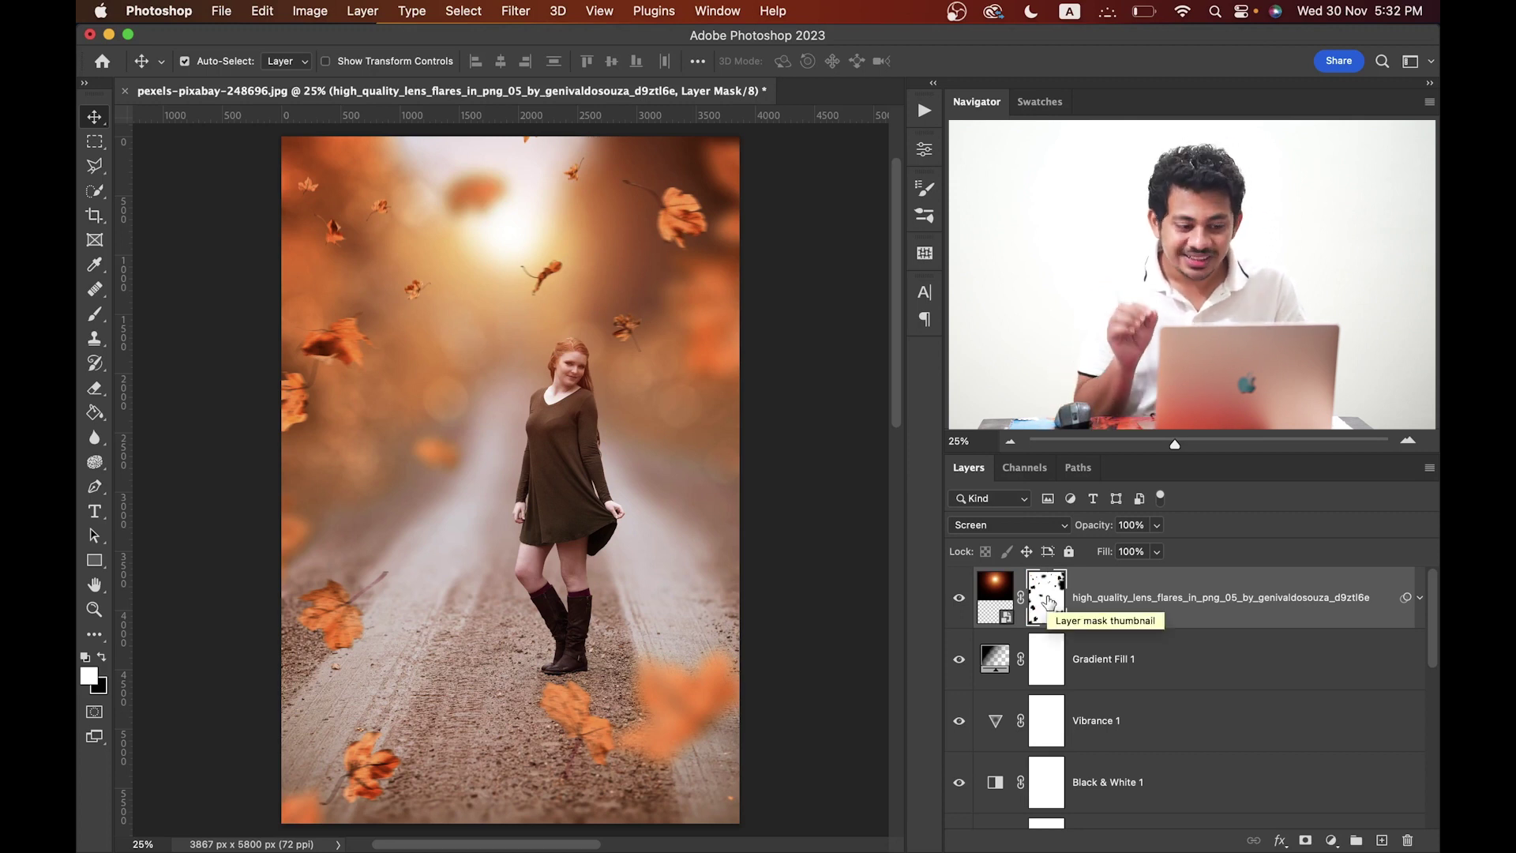
Step: Paint white on the flare's mask over the leaf beside the sun, using a soft 775 px brush at 57% opacity
key("b")
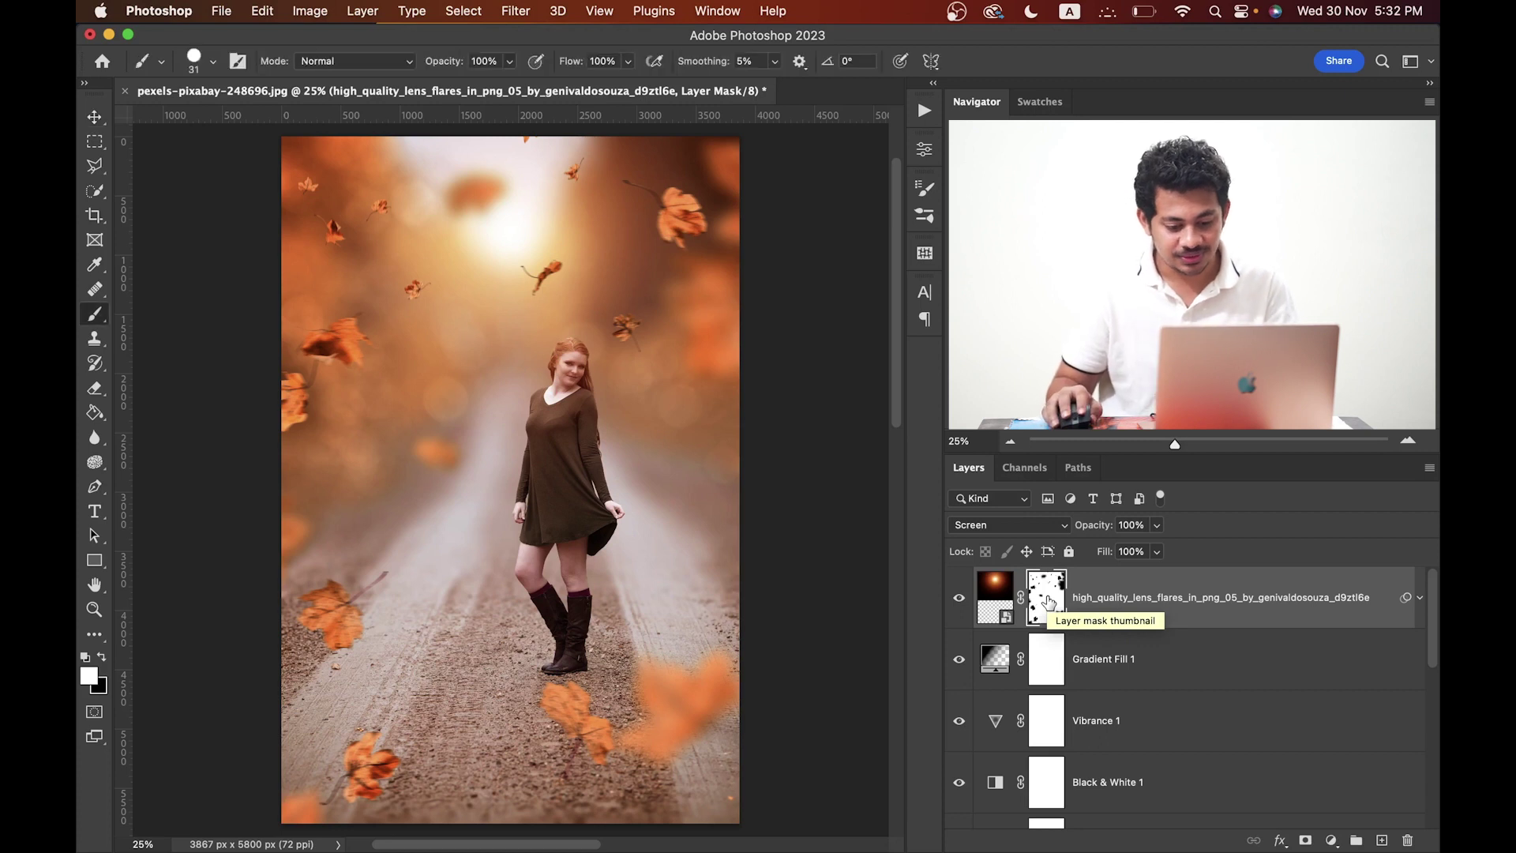
mouse_move(369, 326)
left_mouse_down()
mouse_move(480, 338)
mouse_move(500, 404)
mouse_move(505, 104)
mouse_move(485, 275)
mouse_move(513, 253)
left_mouse_up()
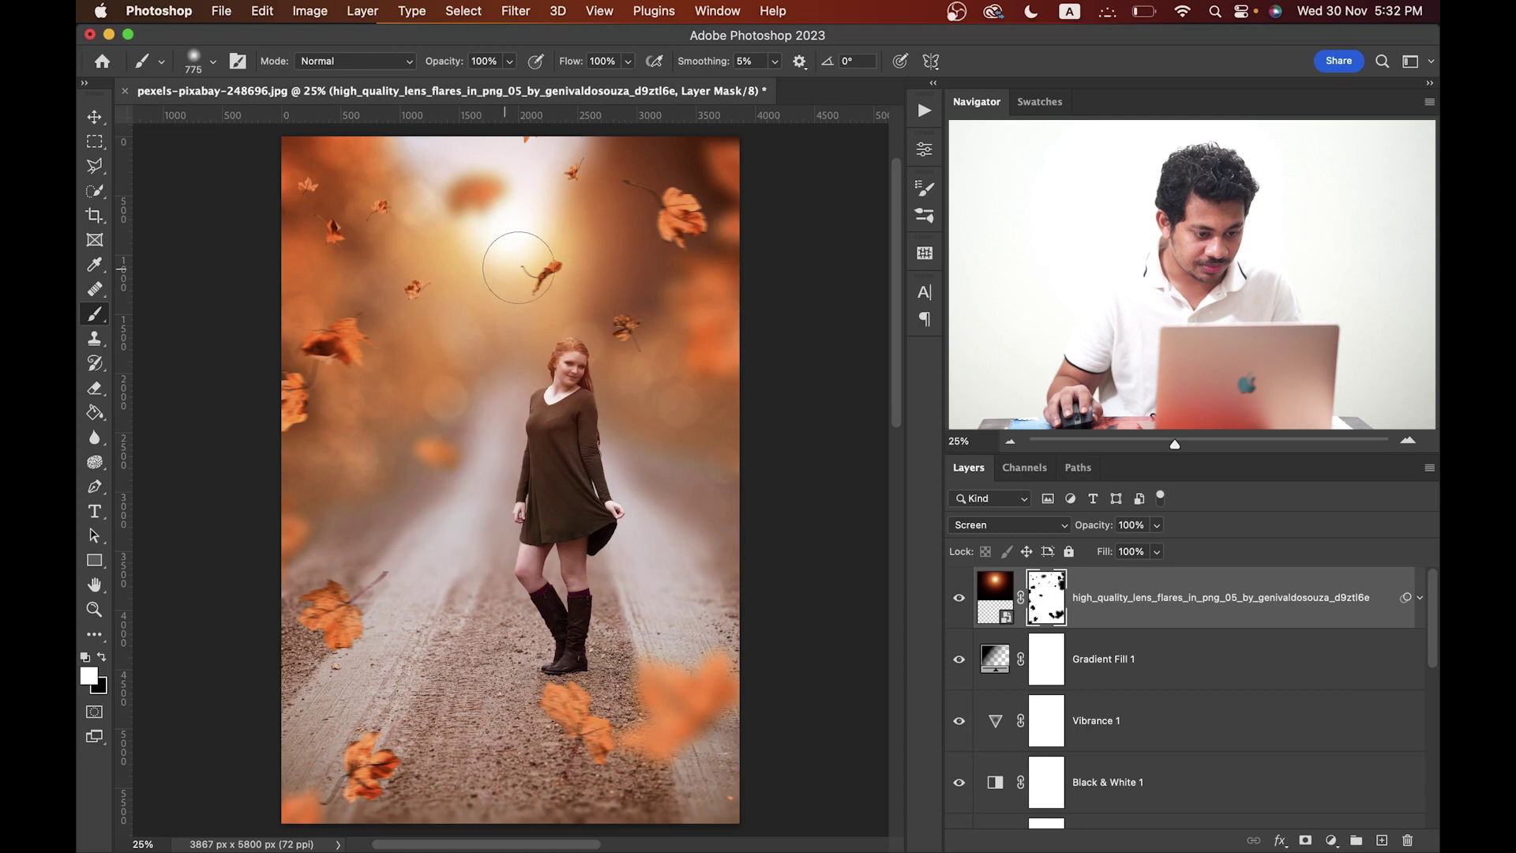
mouse_move(442, 61)
left_mouse_down()
mouse_move(376, 81)
mouse_move(451, 69)
left_mouse_up()
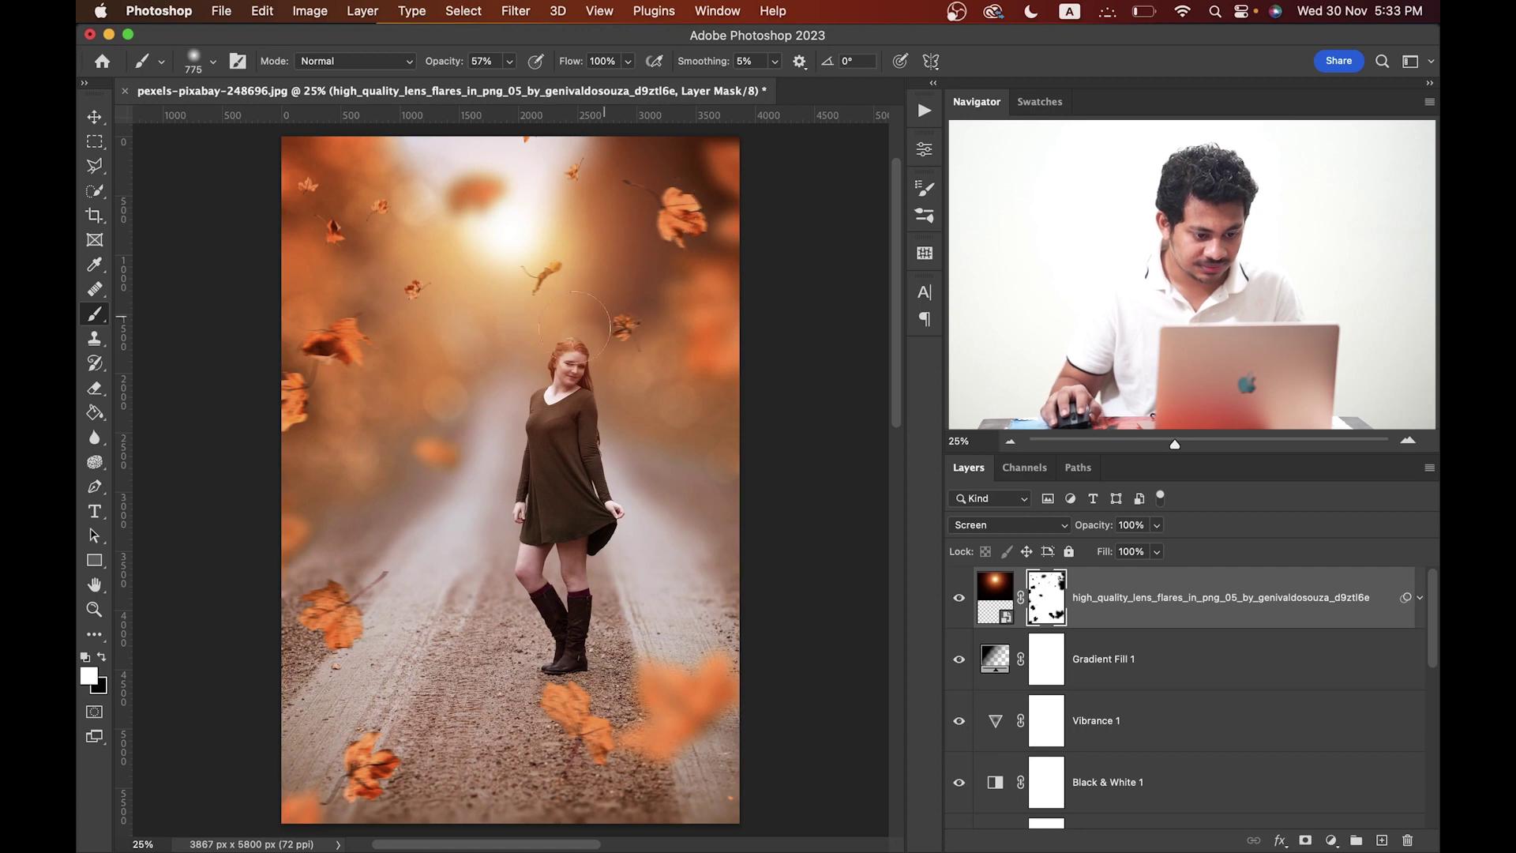
Step: Paint black on the flare's mask over the woman's head and upper body, using a 429 px brush at 38% opacity
scroll(642, 440, "up", 1)
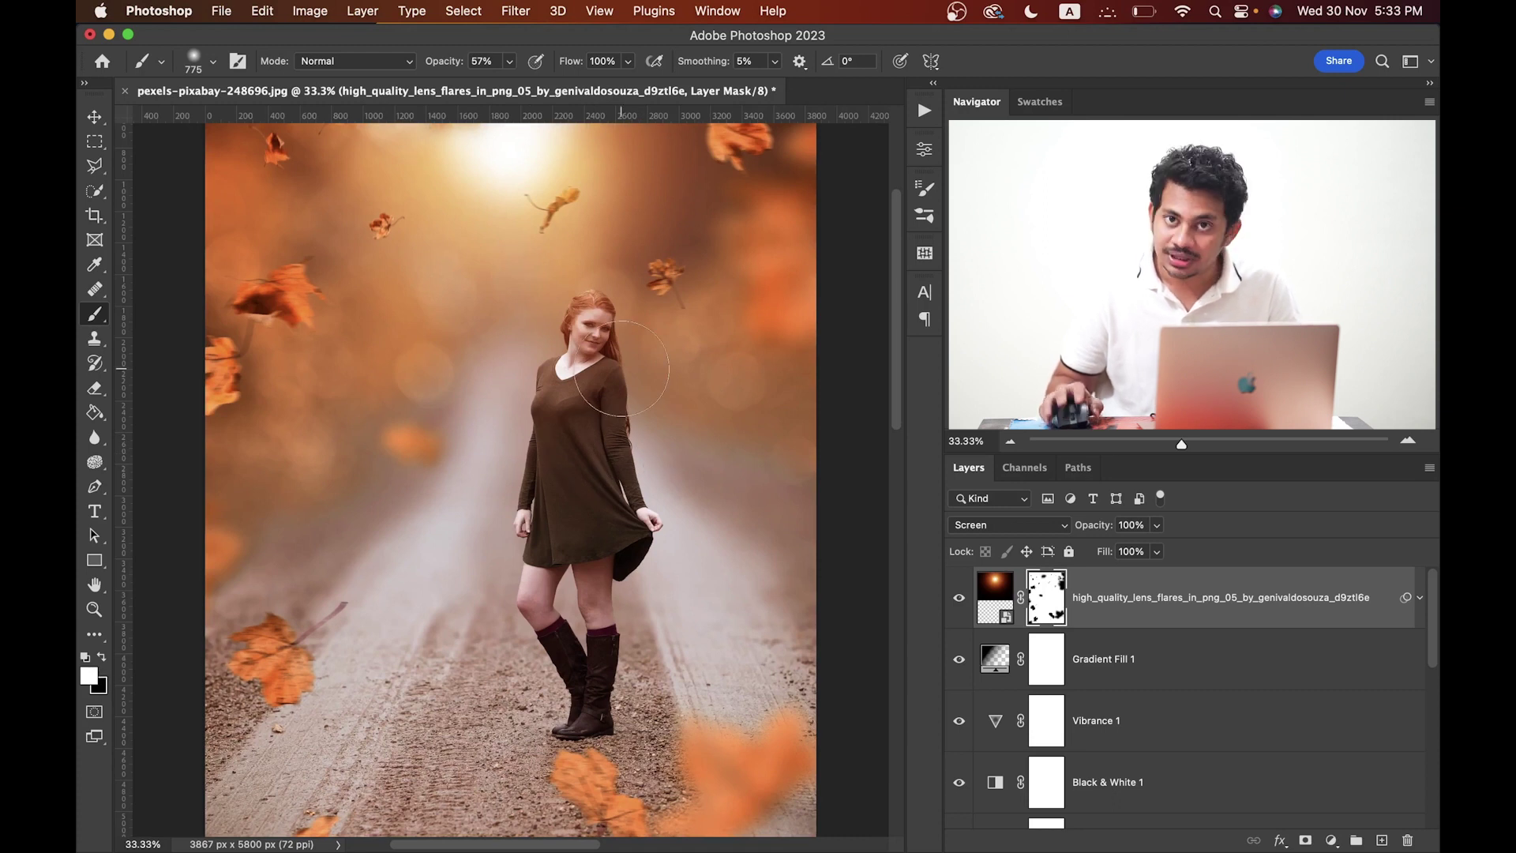
key("x")
left_click_drag(584, 371, 553, 371)
left_click_drag(463, 68, 452, 68)
mouse_move(604, 390)
left_mouse_down()
mouse_move(584, 391)
mouse_move(587, 341)
left_mouse_up()
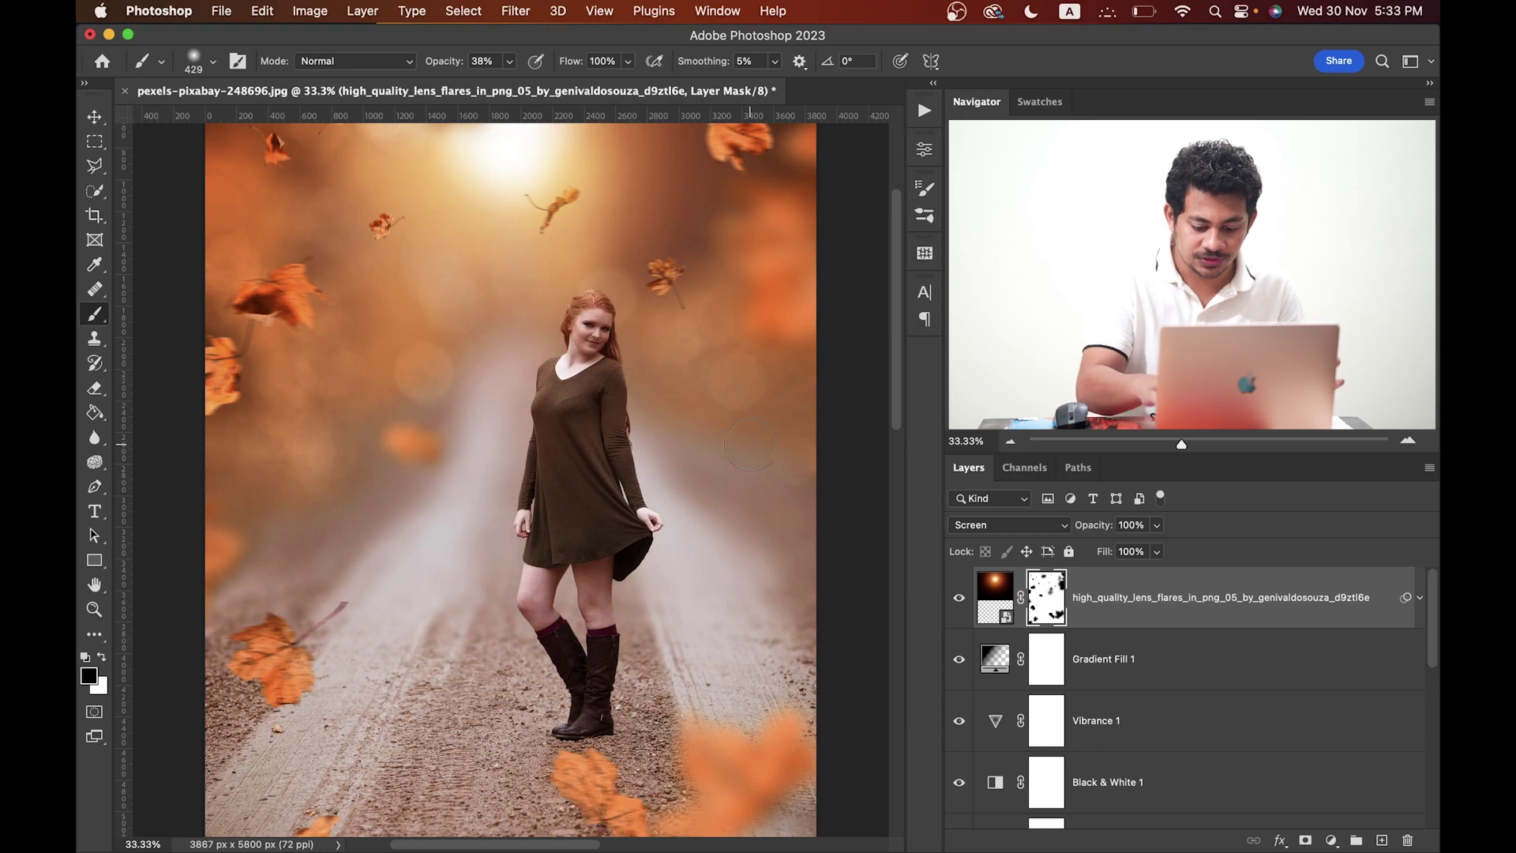
key("super+minus")
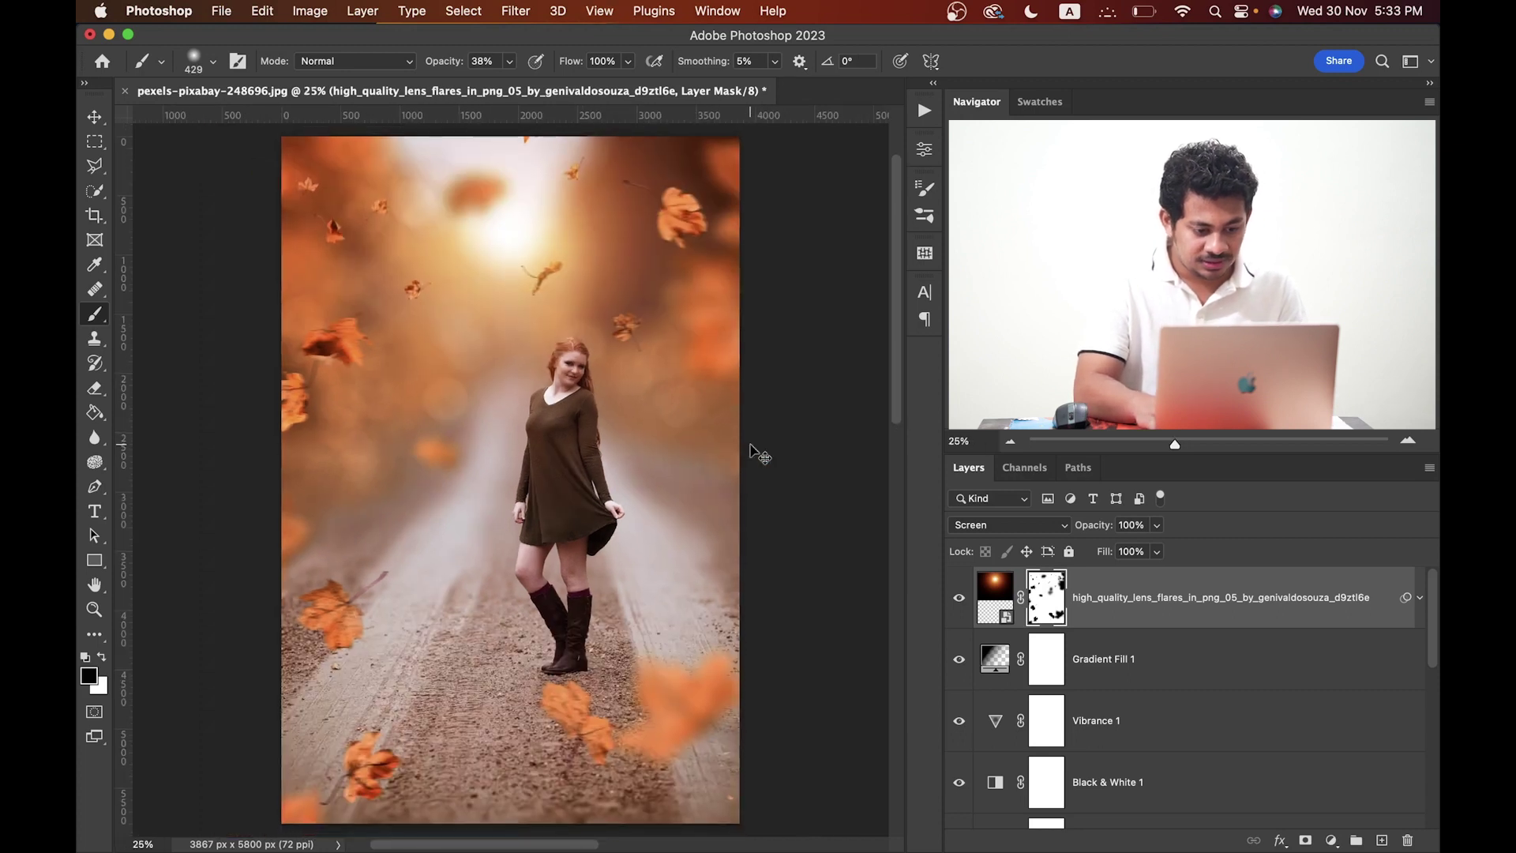
Step: Compare the finished edit with the original photo by repeatedly isolating the Background layer and restoring all layers
left_click(1420, 602)
left_click(1420, 601)
left_click_drag(1436, 604, 1436, 762)
left_click(963, 800, "alt")
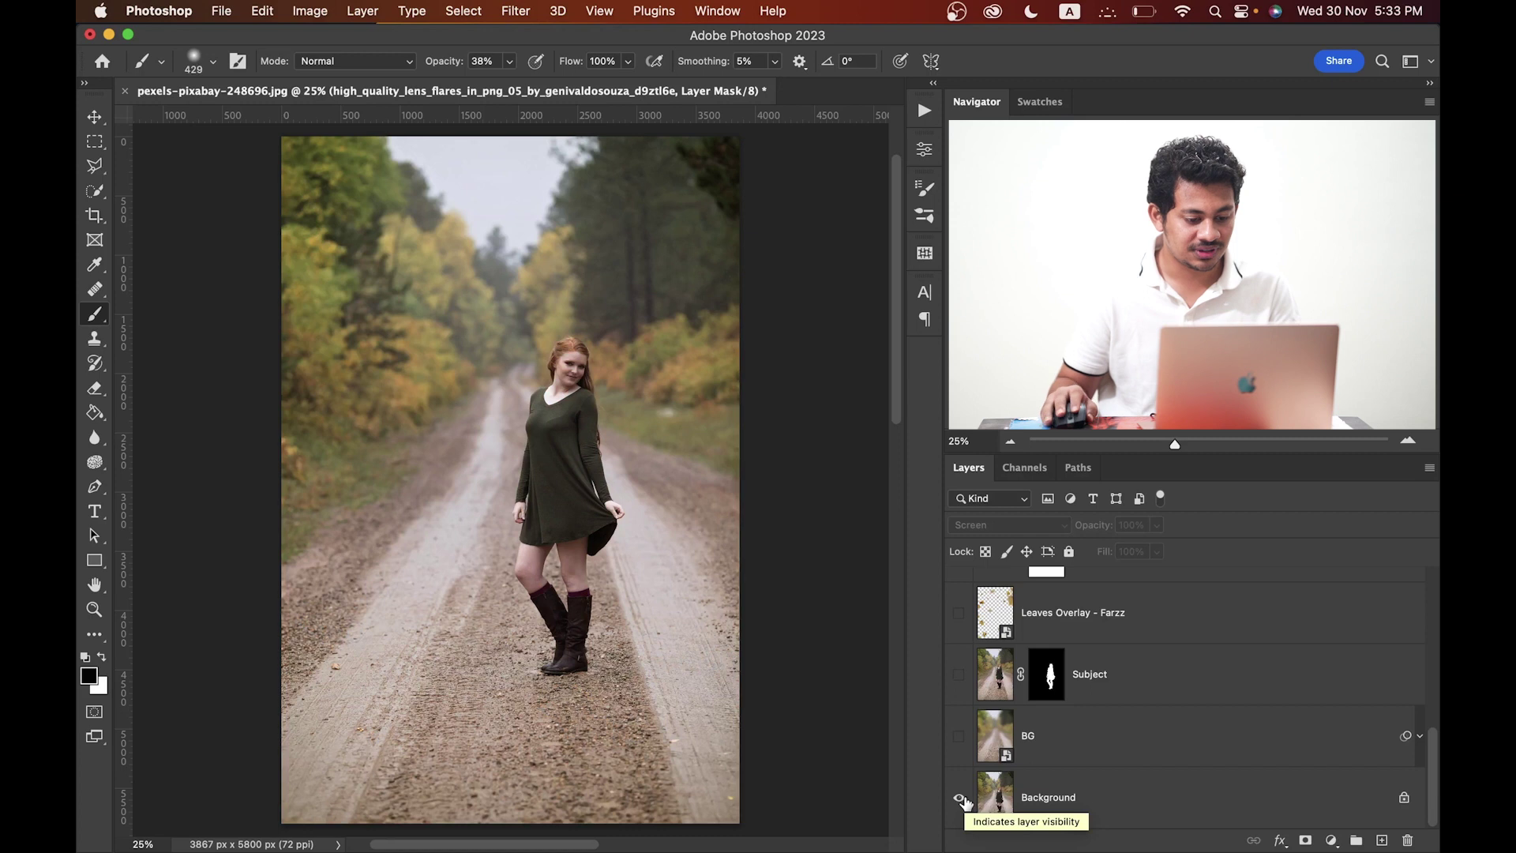
left_click(963, 800, "alt")
left_click(963, 800, "alt")
left_click(963, 800, "alt")
left_click(963, 801, "alt")
left_click(963, 801, "alt")
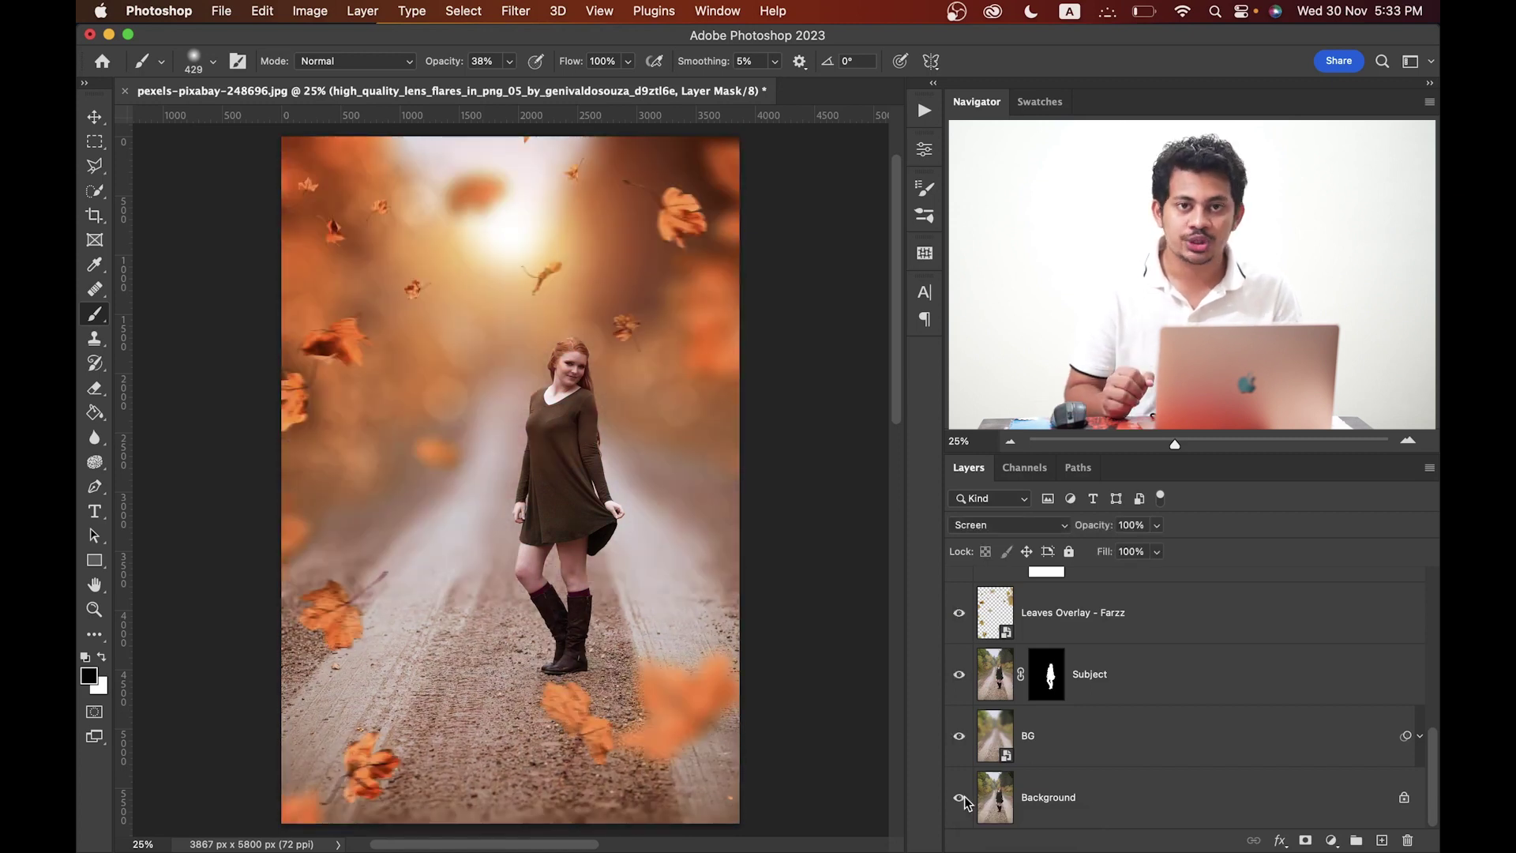